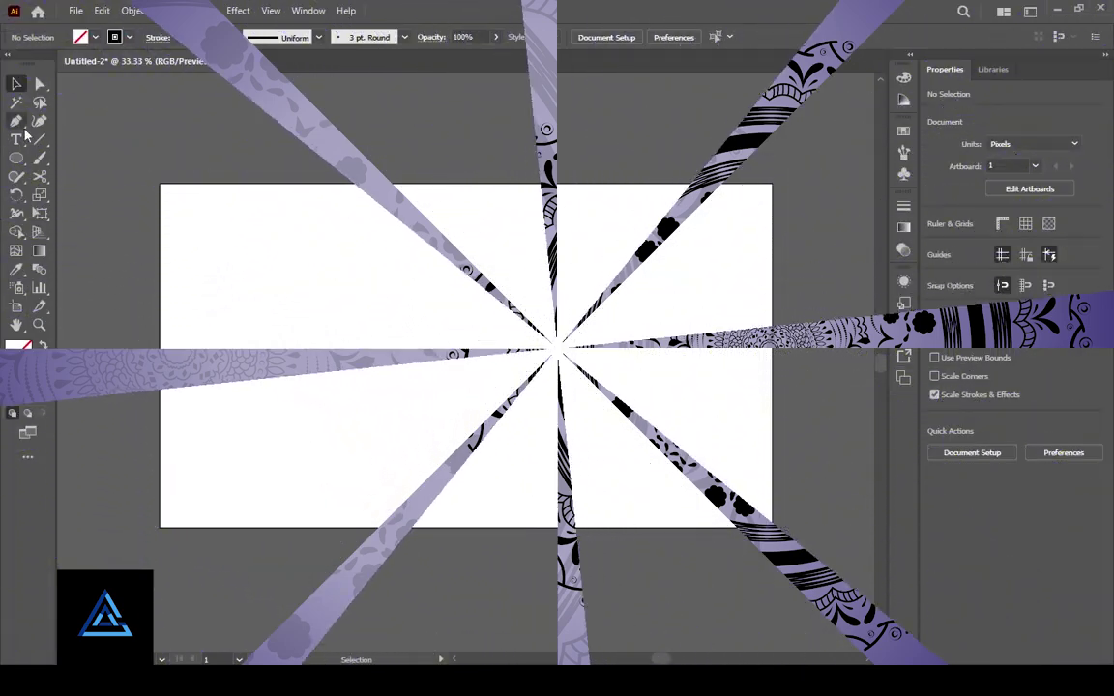
Draw a vertical and a horizontal line crossing at the artboard centre, then select both
{"action": "left_click_drag", "start_coordinate": [465, 319], "coordinate": [465, 554]}
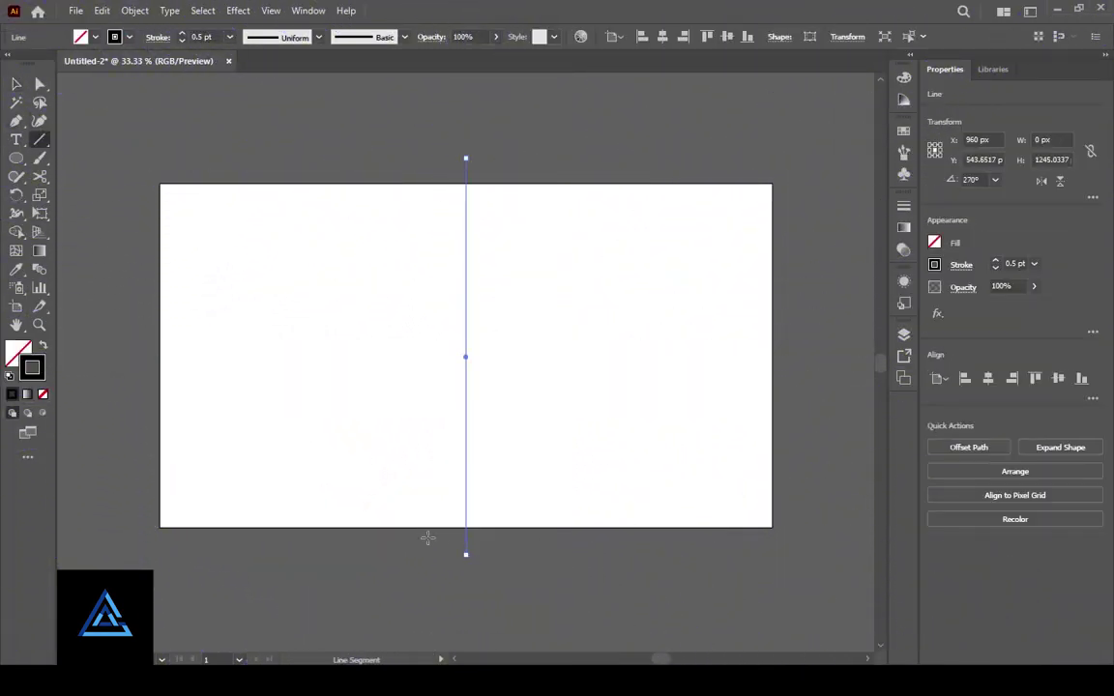
{"action": "left_click_drag", "start_coordinate": [134, 364], "coordinate": [814, 365]}
{"action": "left_click", "coordinate": [16, 84]}
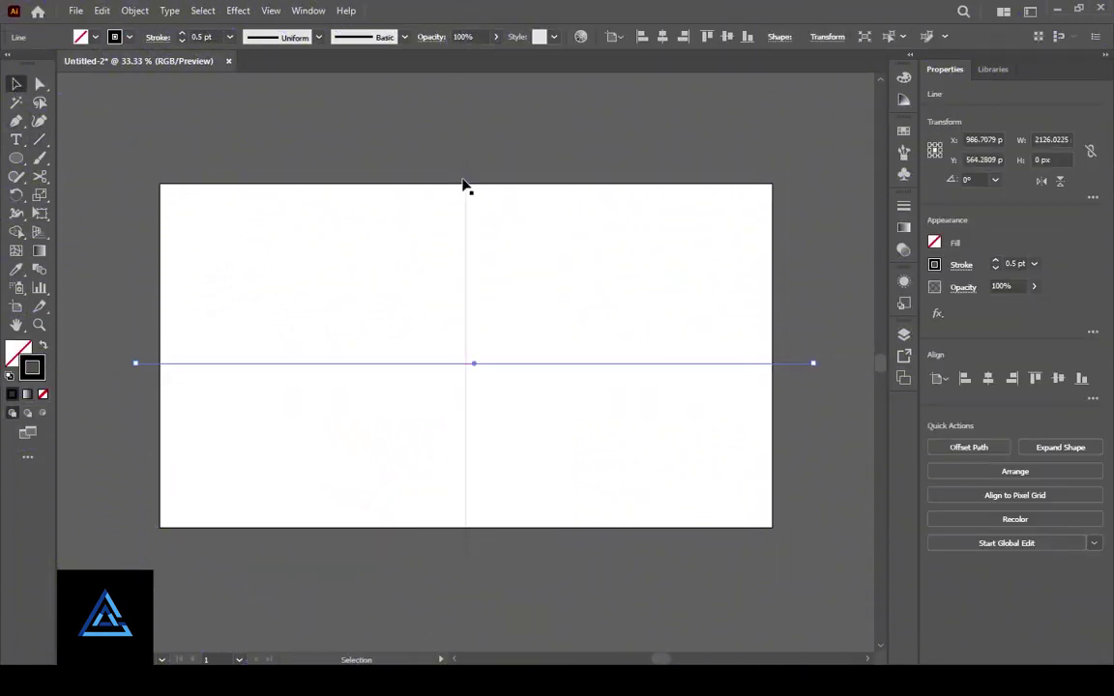
{"action": "left_click", "coordinate": [466, 263], "text": "shift"}
Give both lines a 0.75 pt stroke and centre them vertically on the artboard
{"action": "left_click", "coordinate": [229, 37]}
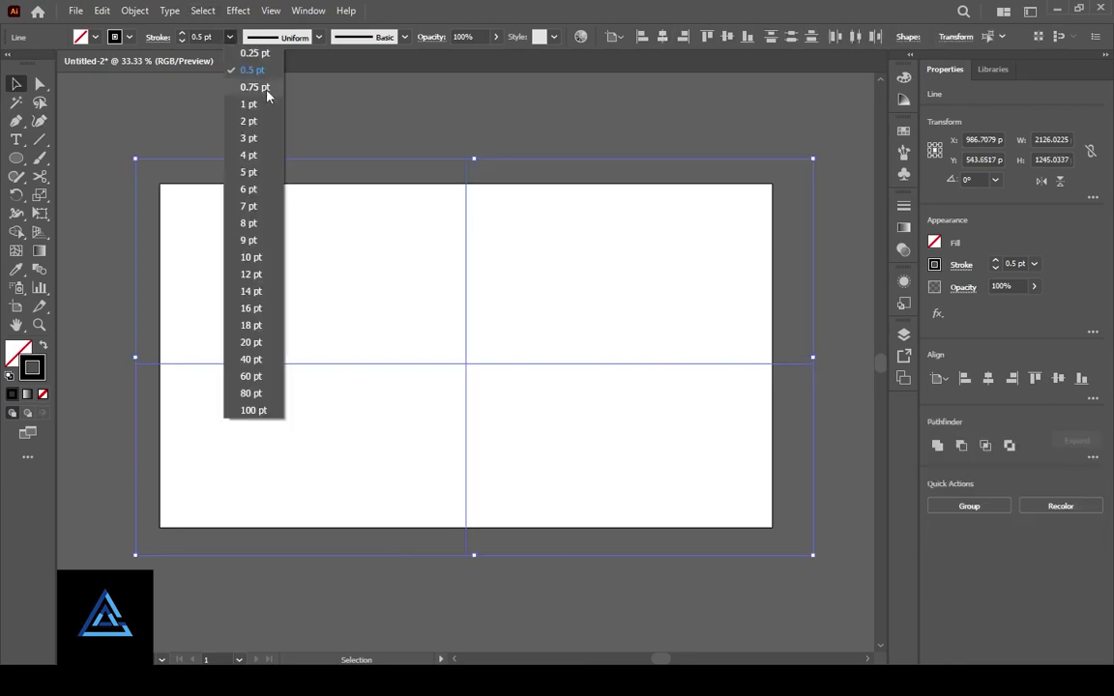
{"action": "left_click", "coordinate": [256, 87]}
{"action": "left_click", "coordinate": [230, 37]}
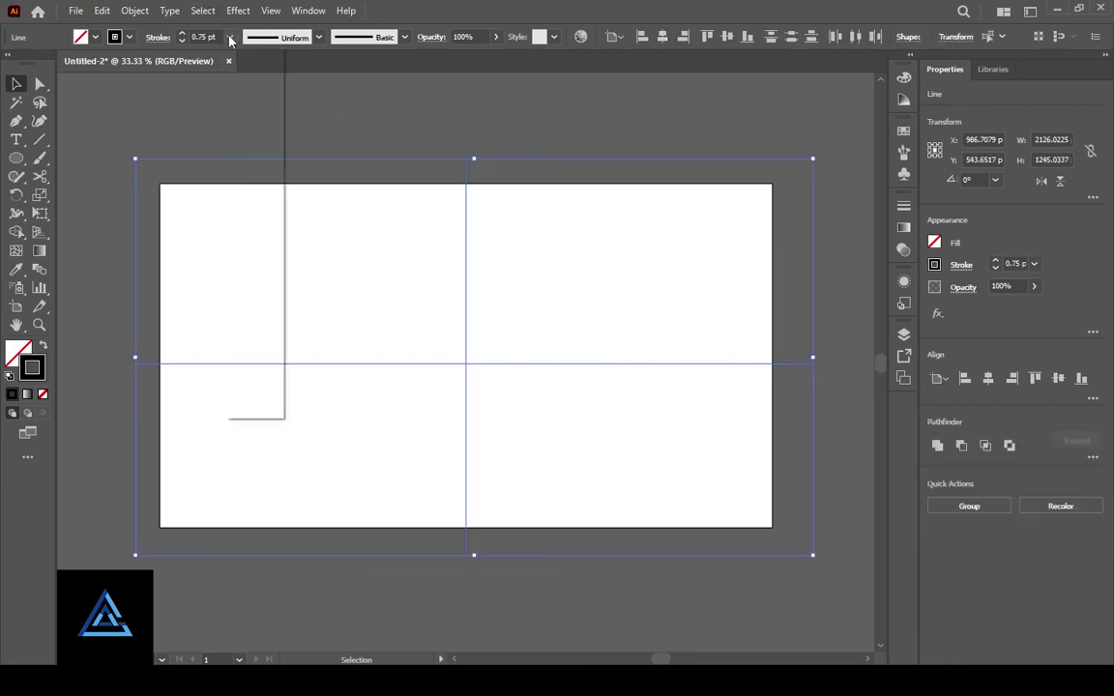
{"action": "left_click", "coordinate": [262, 80]}
{"action": "left_click", "coordinate": [728, 36]}
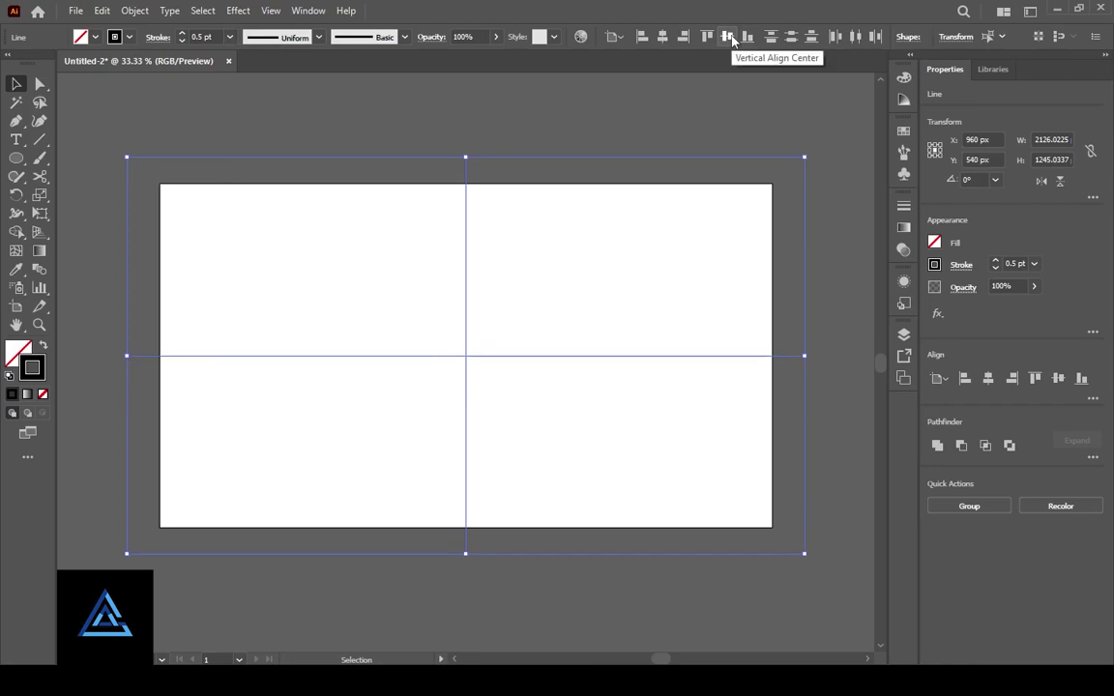
Deselect the lines and target Layer 1 in the Layers panel
{"action": "left_click", "coordinate": [582, 152]}
{"action": "left_click", "coordinate": [904, 334]}
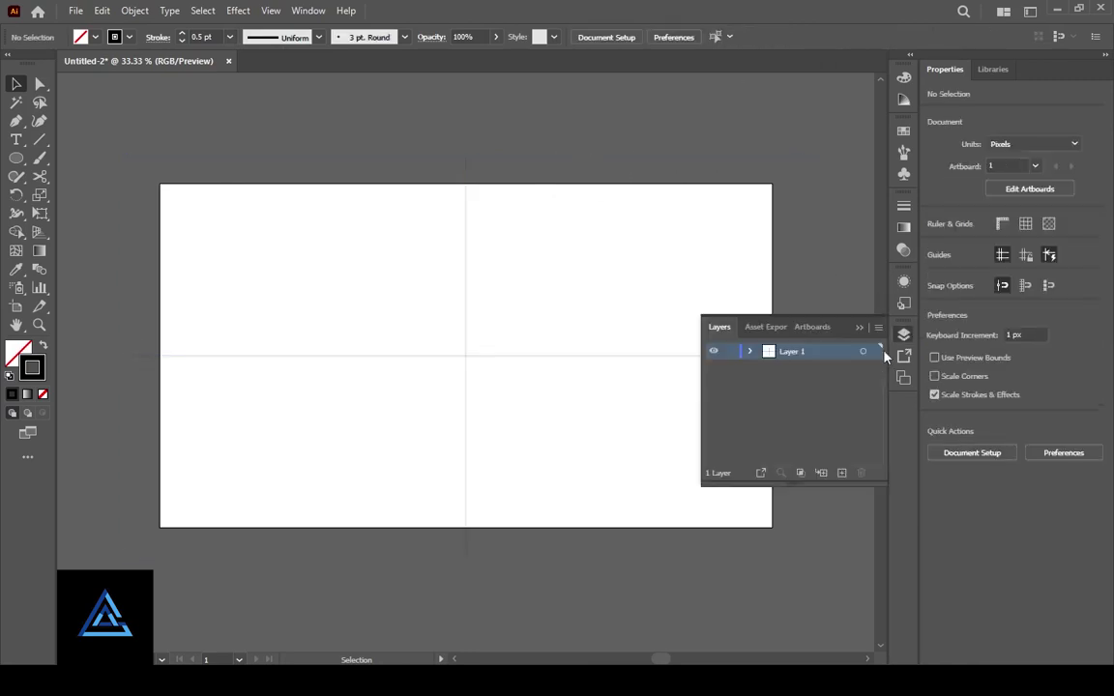
{"action": "left_click", "coordinate": [863, 351]}
Apply a Transform effect to Layer 1 with 11 copies rotated 30°, forming radiating spokes
{"action": "left_click", "coordinate": [240, 11]}
{"action": "mouse_move", "coordinate": [286, 136]}
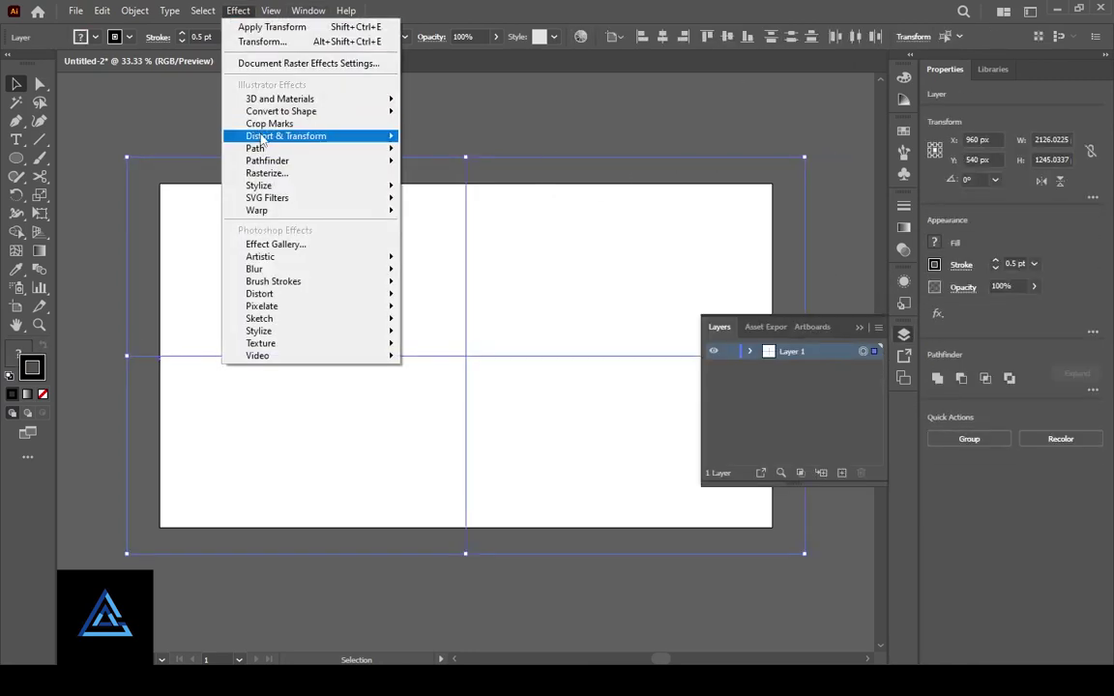
{"action": "left_click", "coordinate": [447, 190]}
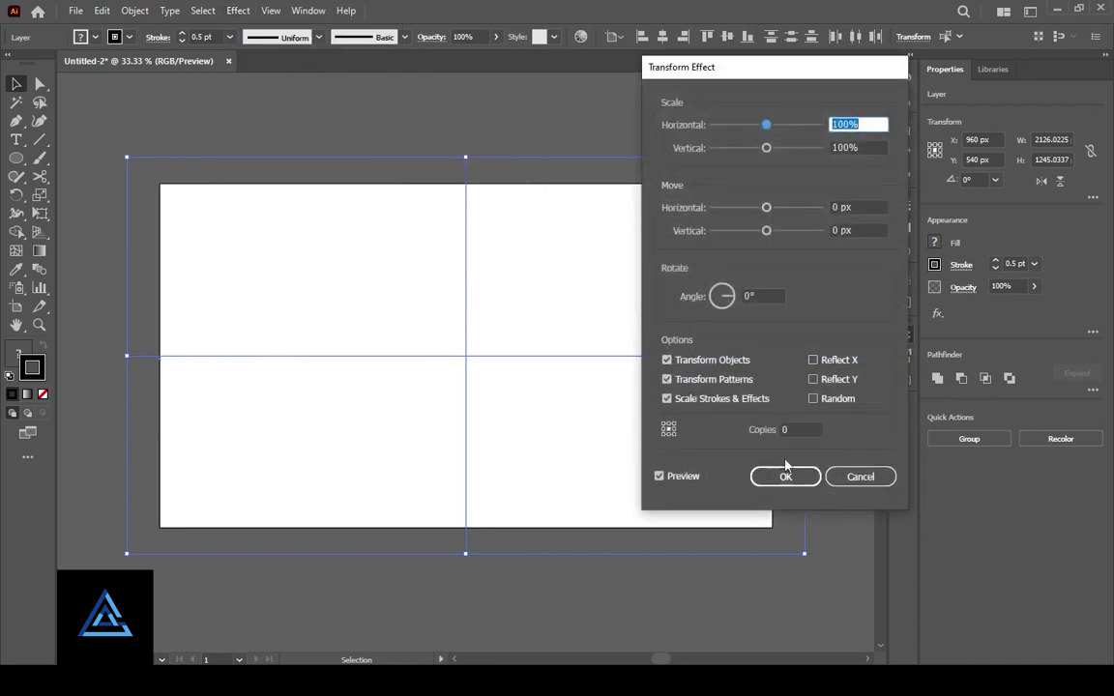
{"action": "left_click", "coordinate": [666, 398]}
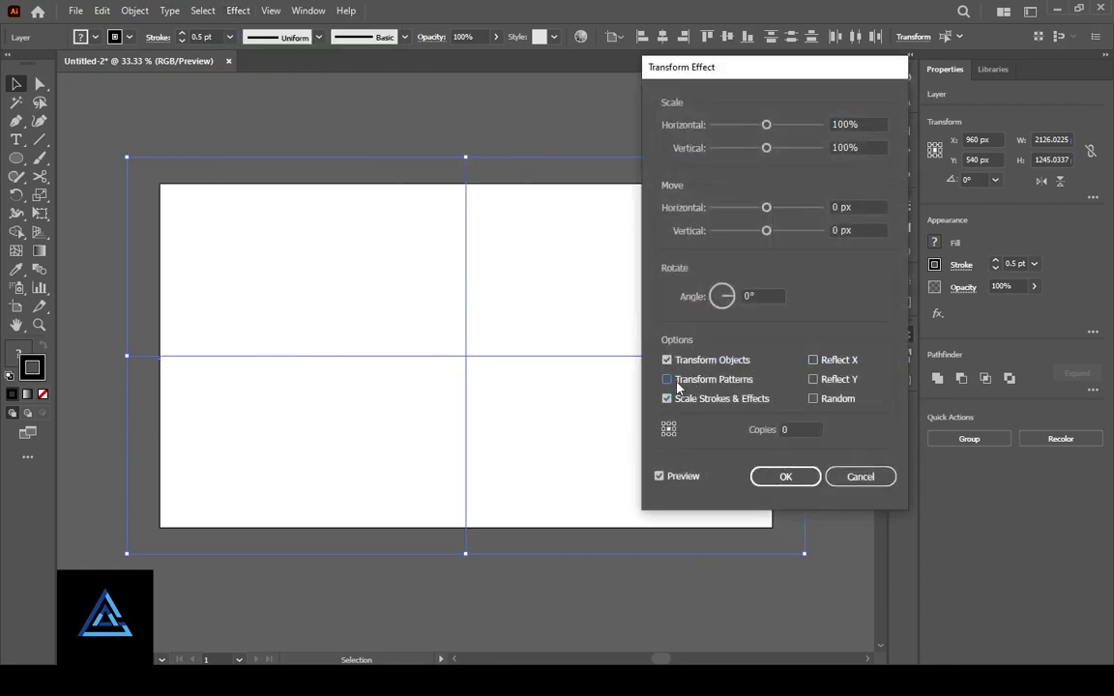
{"action": "left_click", "coordinate": [781, 429]}
{"action": "key", "text": "Tab"}
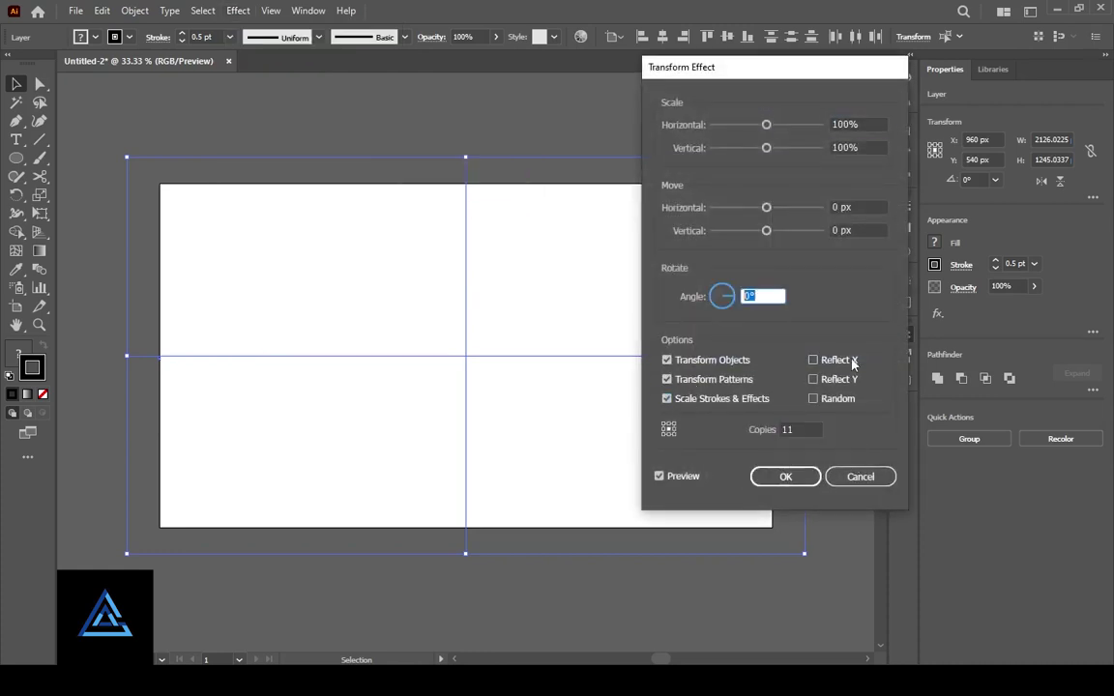
{"action": "type", "text": "30"}
{"action": "left_click", "coordinate": [727, 307]}
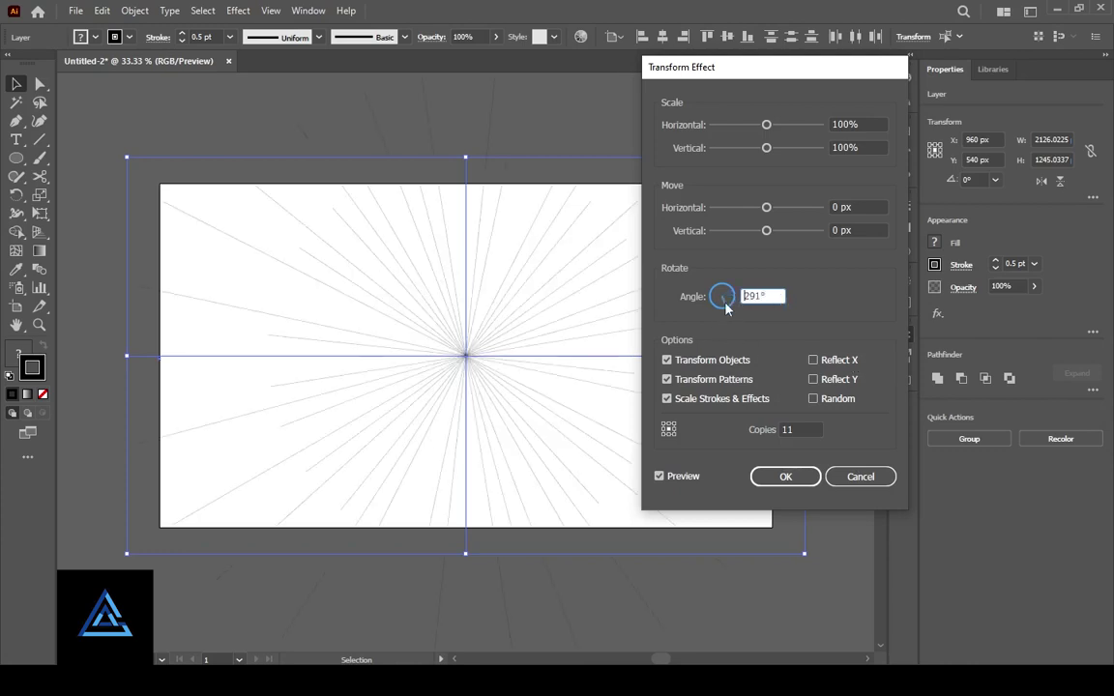
{"action": "type", "text": "3"}
{"action": "type", "text": "0"}
{"action": "key", "text": "Tab"}
{"action": "left_click", "coordinate": [788, 478]}
{"action": "left_click", "coordinate": [904, 334]}
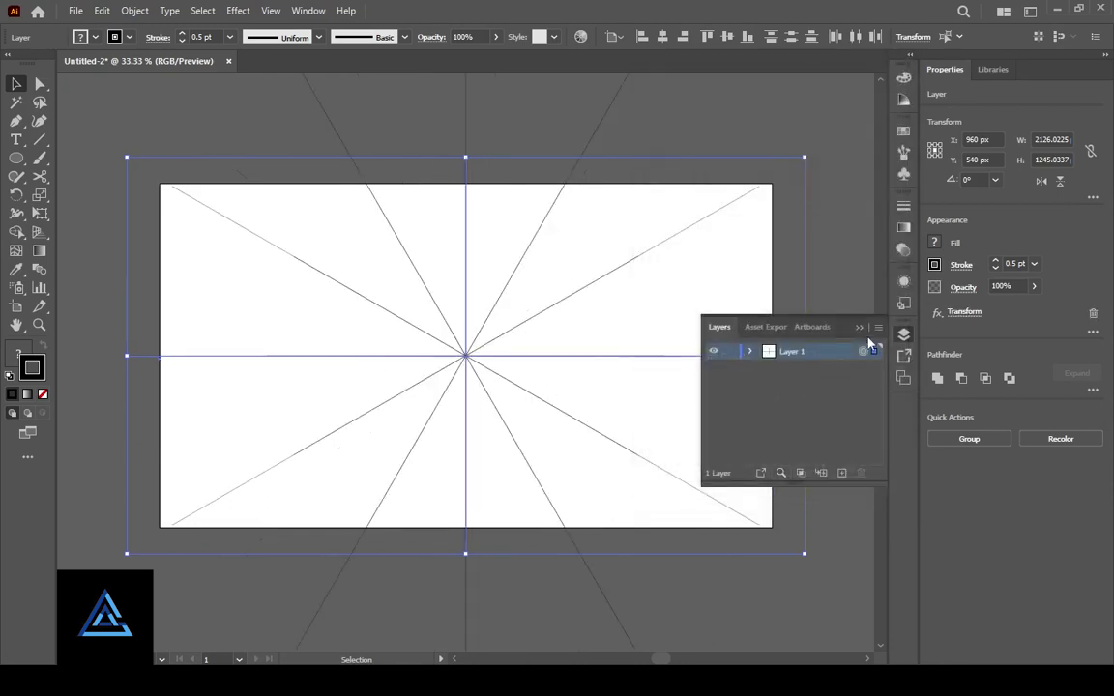
Zoom into the hub and use the Blob Brush to draw a scalloped circle and a wavy ring
{"action": "left_click", "coordinate": [676, 340]}
{"action": "key", "text": "ctrl+equal"}
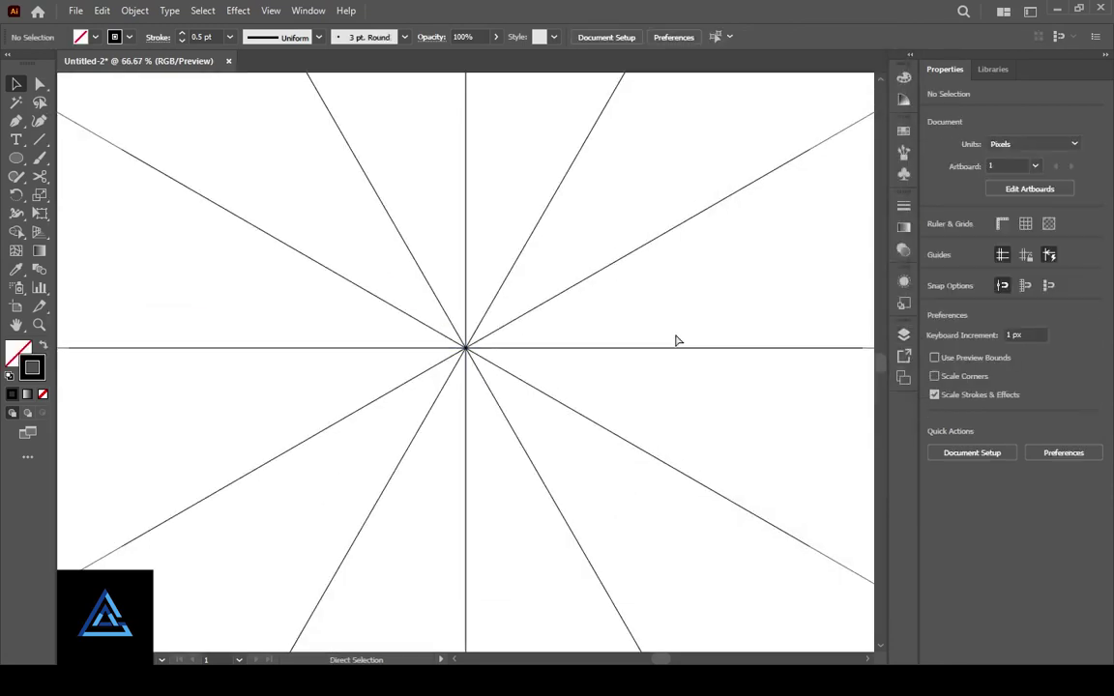
{"action": "key", "text": "shift+b"}
{"action": "key", "text": "ctrl+equal"}
{"action": "key", "text": "ctrl+equal"}
{"action": "key", "text": "ctrl+equal"}
{"action": "key", "text": "ctrl+equal"}
{"action": "key", "text": "ctrl+equal"}
{"action": "key", "text": "ctrl+equal"}
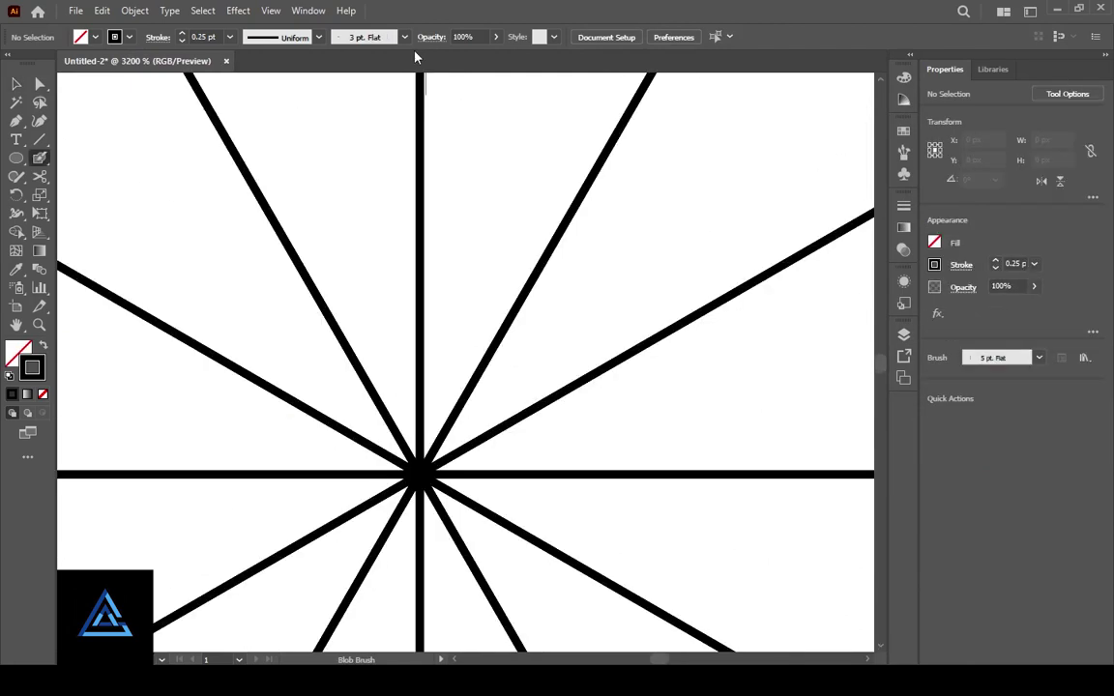
{"action": "left_click", "coordinate": [405, 37]}
{"action": "left_click_drag", "start_coordinate": [443, 392], "coordinate": [462, 406]}
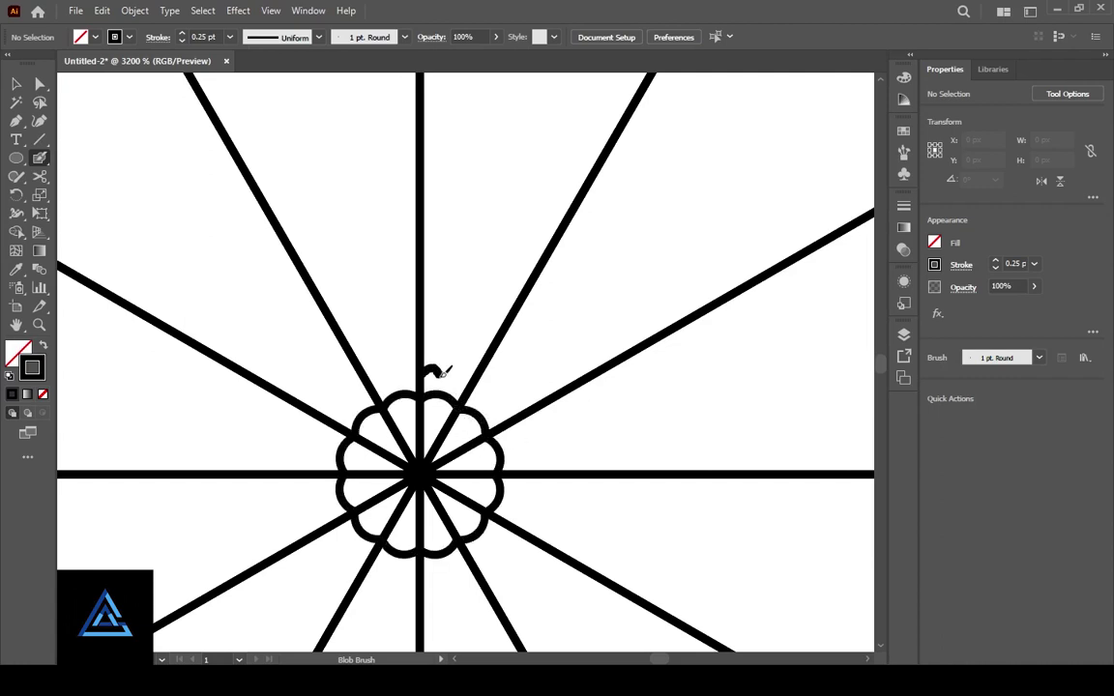
{"action": "left_click_drag", "start_coordinate": [475, 372], "coordinate": [452, 350]}
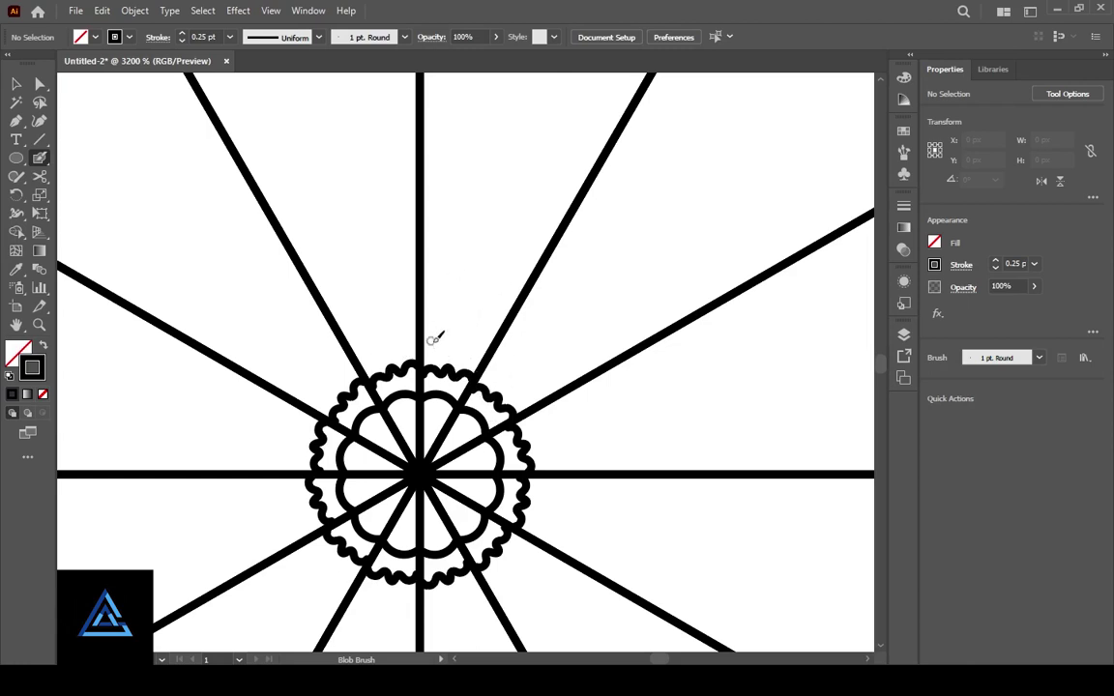
Switch the brush to a flat tip with a tapered width profile
{"action": "scroll", "coordinate": [426, 281], "scroll_direction": "down", "scroll_amount": 2}
{"action": "left_click", "coordinate": [404, 36]}
{"action": "left_click", "coordinate": [335, 104]}
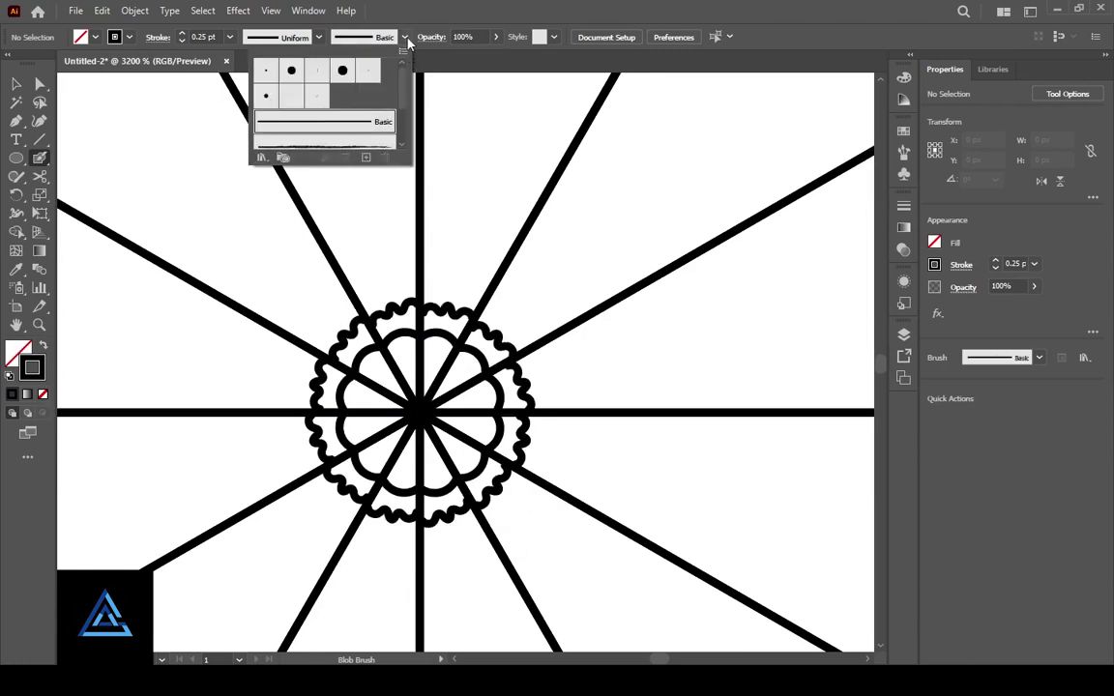
{"action": "left_click", "coordinate": [319, 37]}
{"action": "left_click", "coordinate": [266, 164]}
{"action": "left_click", "coordinate": [410, 37]}
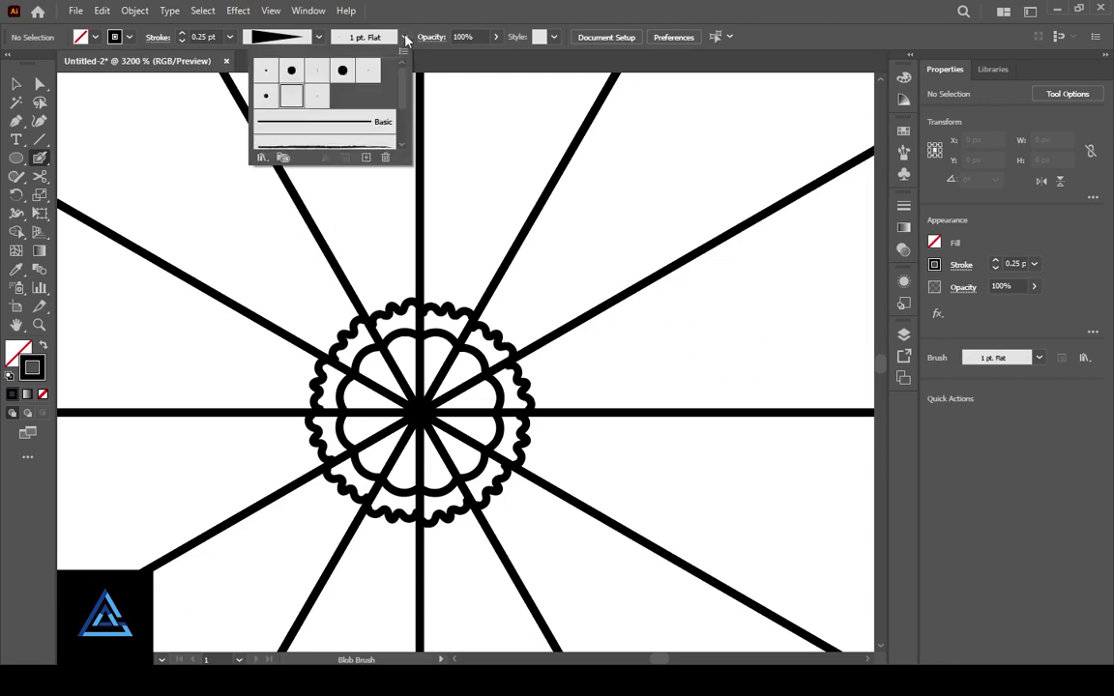
{"action": "left_click", "coordinate": [443, 279]}
Draw a ring of diamond strokes around the wavy ring, redrawing a misplaced one
{"action": "mouse_move", "coordinate": [448, 274]}
{"action": "left_mouse_down"}
{"action": "mouse_move", "coordinate": [501, 285]}
{"action": "mouse_move", "coordinate": [468, 282]}
{"action": "left_mouse_up"}
{"action": "key", "text": "ctrl+z"}
{"action": "mouse_move", "coordinate": [474, 224]}
{"action": "left_mouse_down"}
{"action": "mouse_move", "coordinate": [497, 211]}
{"action": "mouse_move", "coordinate": [472, 207]}
{"action": "left_mouse_up"}
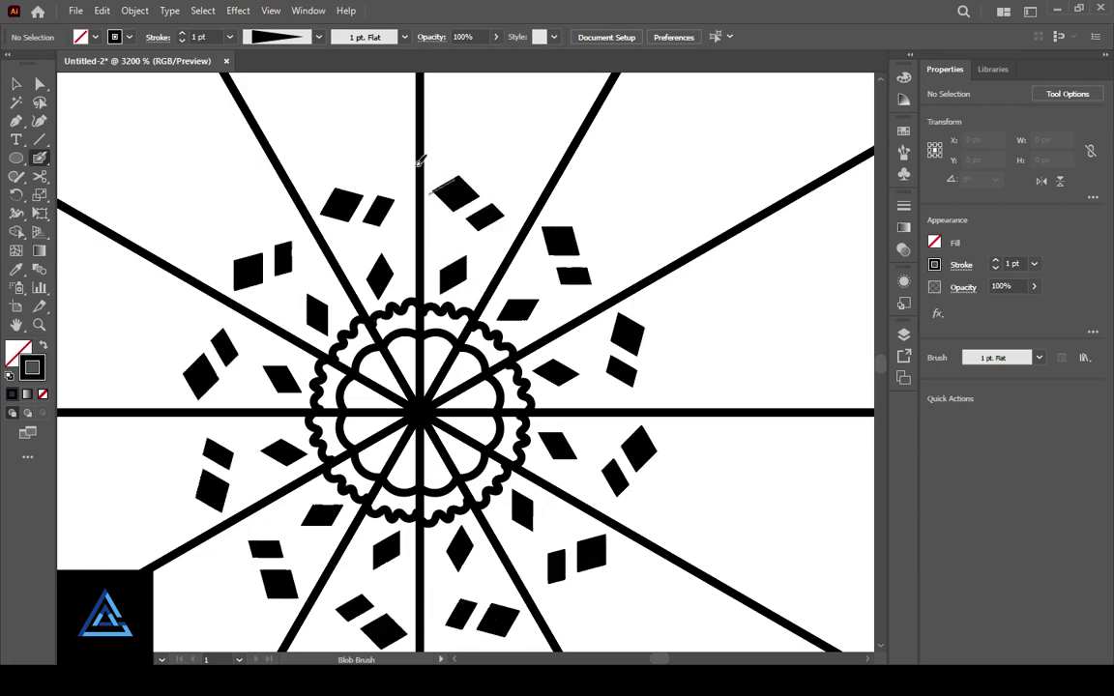
Set the brush back to a 1 pt round tip with a 0.25 pt stroke weight
{"action": "left_click", "coordinate": [319, 36]}
{"action": "left_click", "coordinate": [367, 97]}
{"action": "left_click", "coordinate": [1034, 263]}
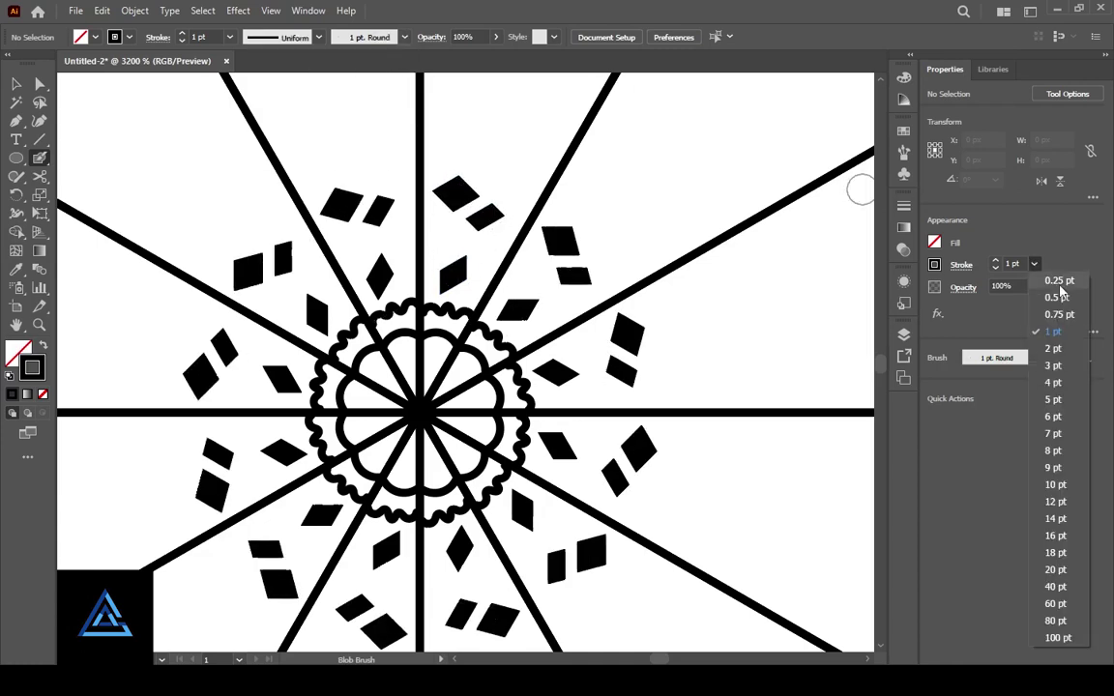
{"action": "left_click", "coordinate": [1060, 280]}
Draw a ring of petal outlines, undo a jagged zigzag edge, and restart the edge near the top
{"action": "left_click_drag", "start_coordinate": [495, 251], "coordinate": [499, 263]}
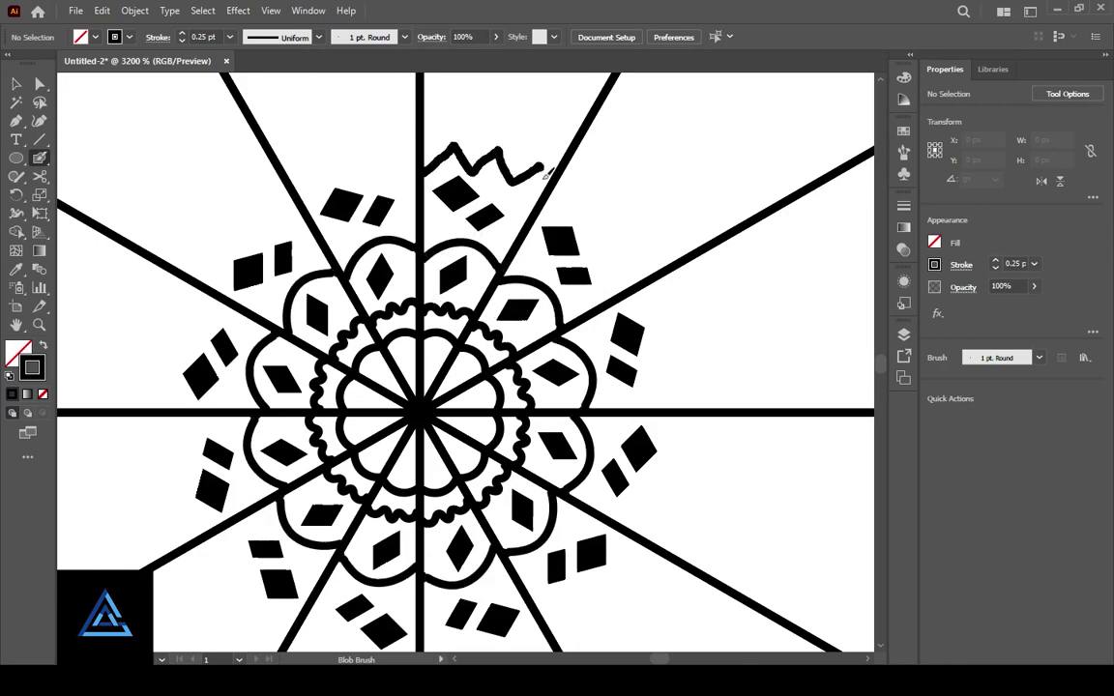
{"action": "left_click_drag", "start_coordinate": [546, 172], "coordinate": [545, 187]}
{"action": "key", "text": "ctrl+z"}
{"action": "left_click_drag", "start_coordinate": [426, 174], "coordinate": [448, 145]}
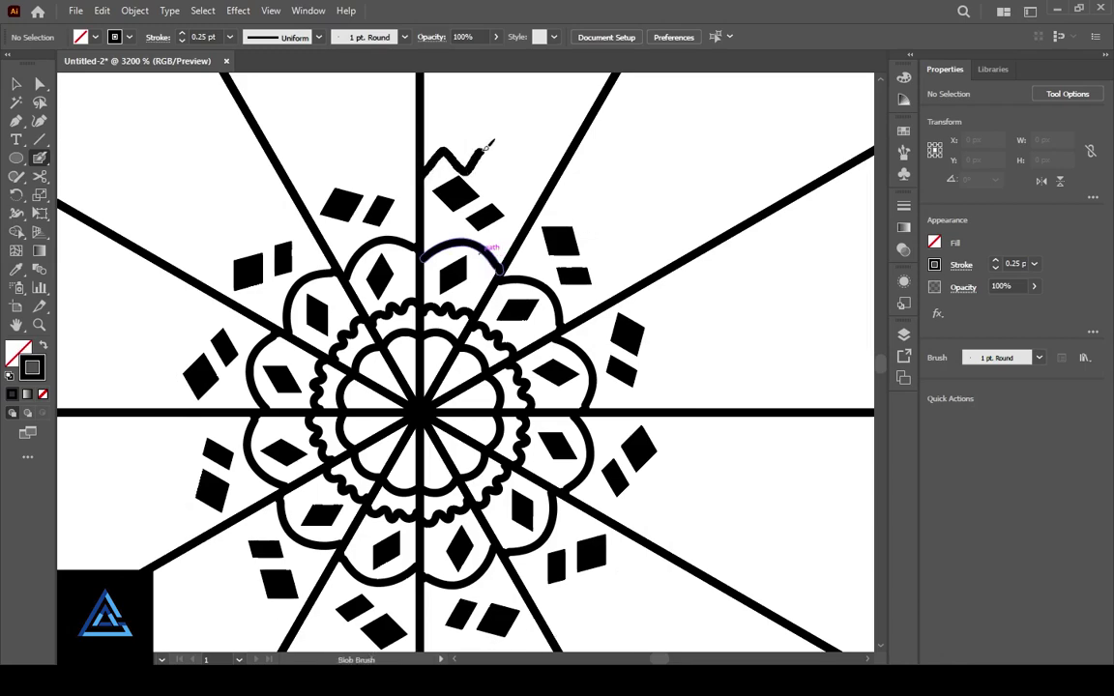
{"action": "left_click_drag", "start_coordinate": [546, 173], "coordinate": [547, 174]}
{"action": "scroll", "coordinate": [475, 280], "scroll_direction": "down", "scroll_amount": 5}
{"action": "scroll", "coordinate": [475, 281], "scroll_direction": "up", "scroll_amount": 4}
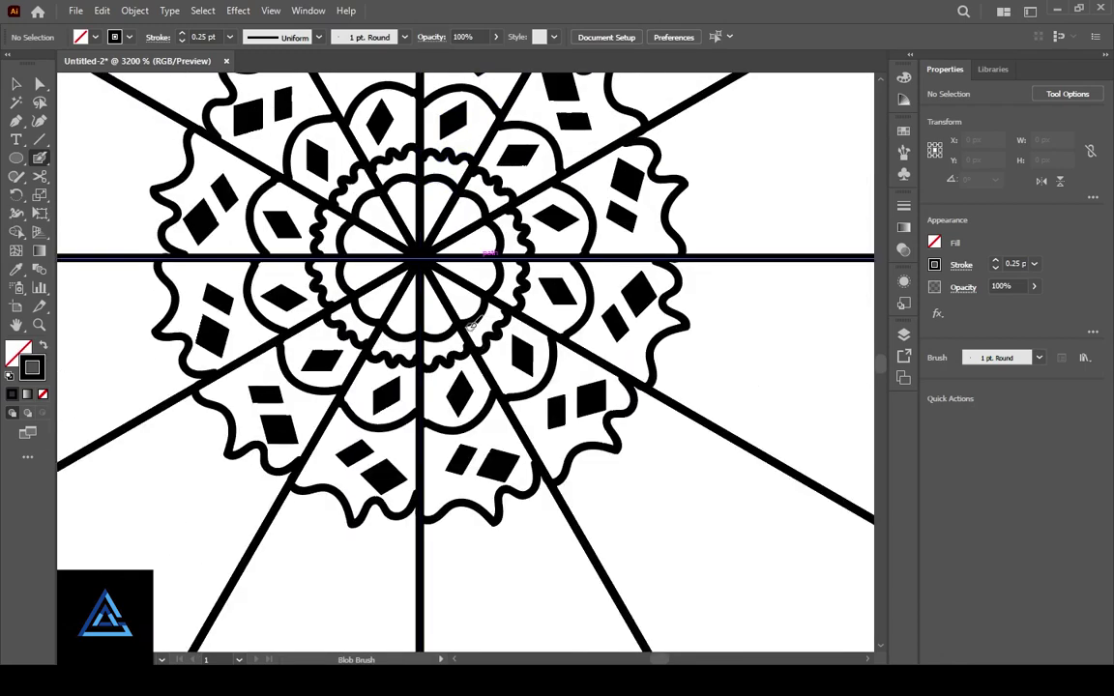
{"action": "scroll", "coordinate": [475, 280], "scroll_direction": "up", "scroll_amount": 4}
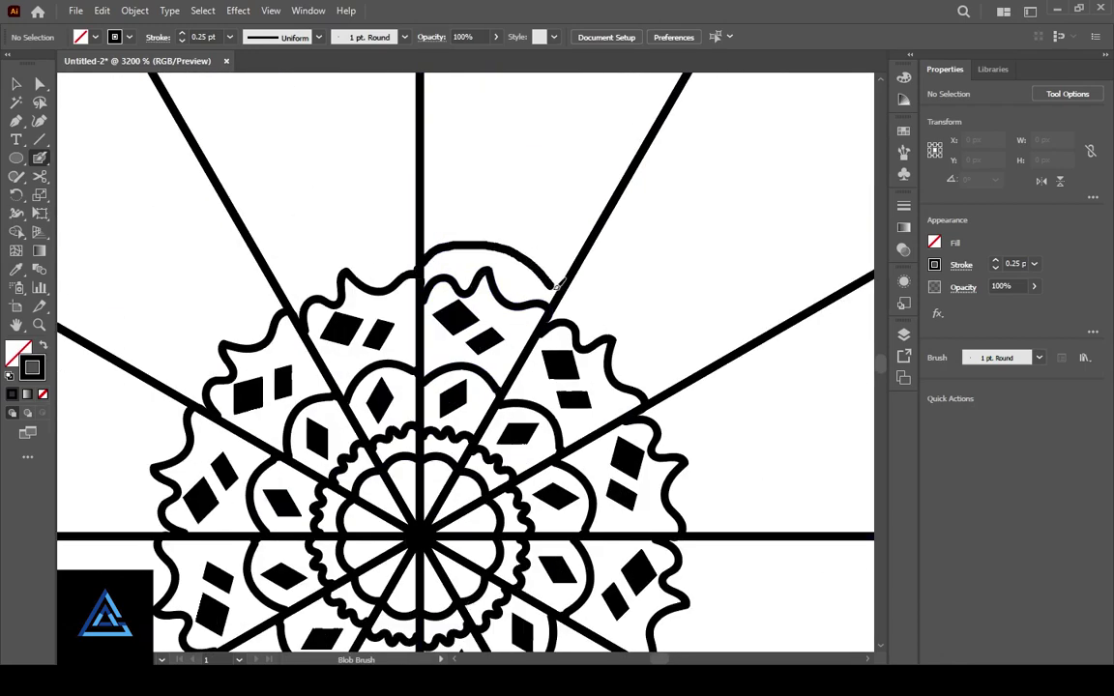
Add small edge strokes beside the right spoke of the outer band
{"action": "left_click_drag", "start_coordinate": [556, 285], "coordinate": [556, 284]}
{"action": "scroll", "coordinate": [484, 300], "scroll_direction": "down", "scroll_amount": 2}
{"action": "scroll", "coordinate": [422, 318], "scroll_direction": "down", "scroll_amount": 2}
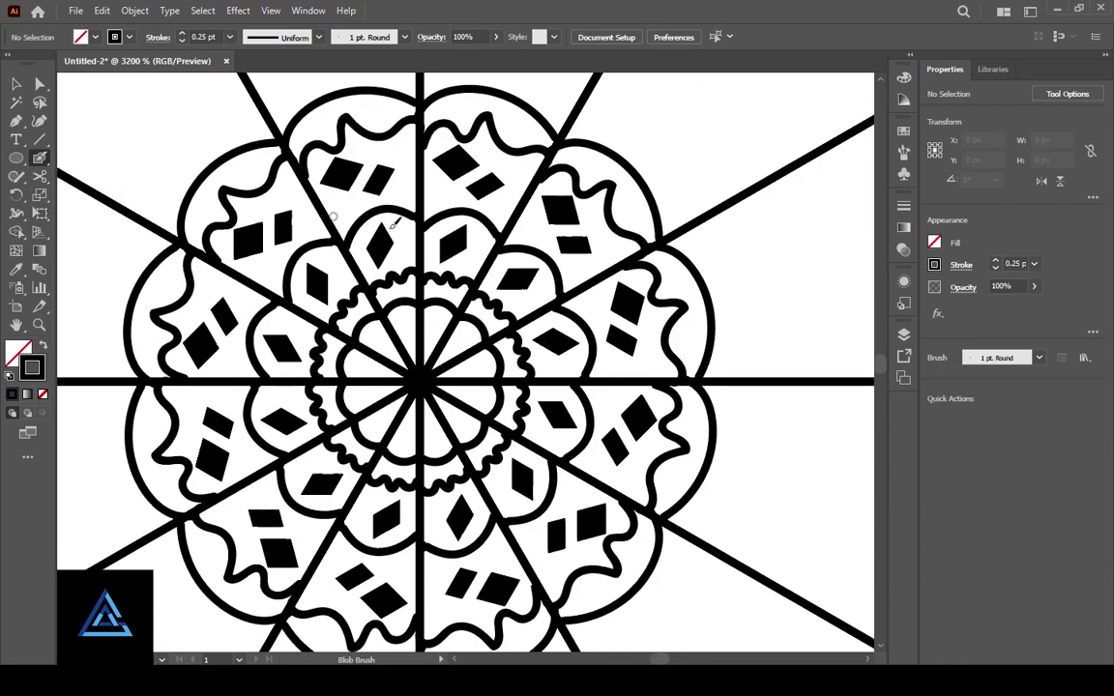
{"action": "scroll", "coordinate": [520, 334], "scroll_direction": "up", "scroll_amount": 5}
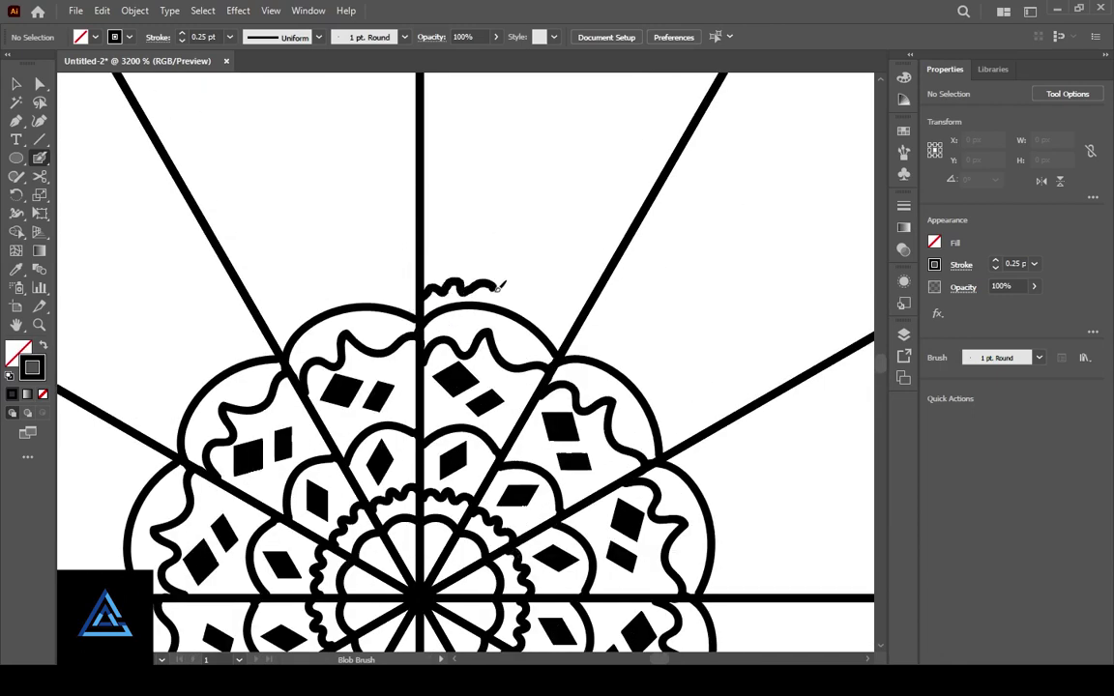
{"action": "left_click_drag", "start_coordinate": [550, 298], "coordinate": [563, 313]}
{"action": "scroll", "coordinate": [566, 314], "scroll_direction": "down", "scroll_amount": 5}
{"action": "scroll", "coordinate": [503, 223], "scroll_direction": "up", "scroll_amount": 4}
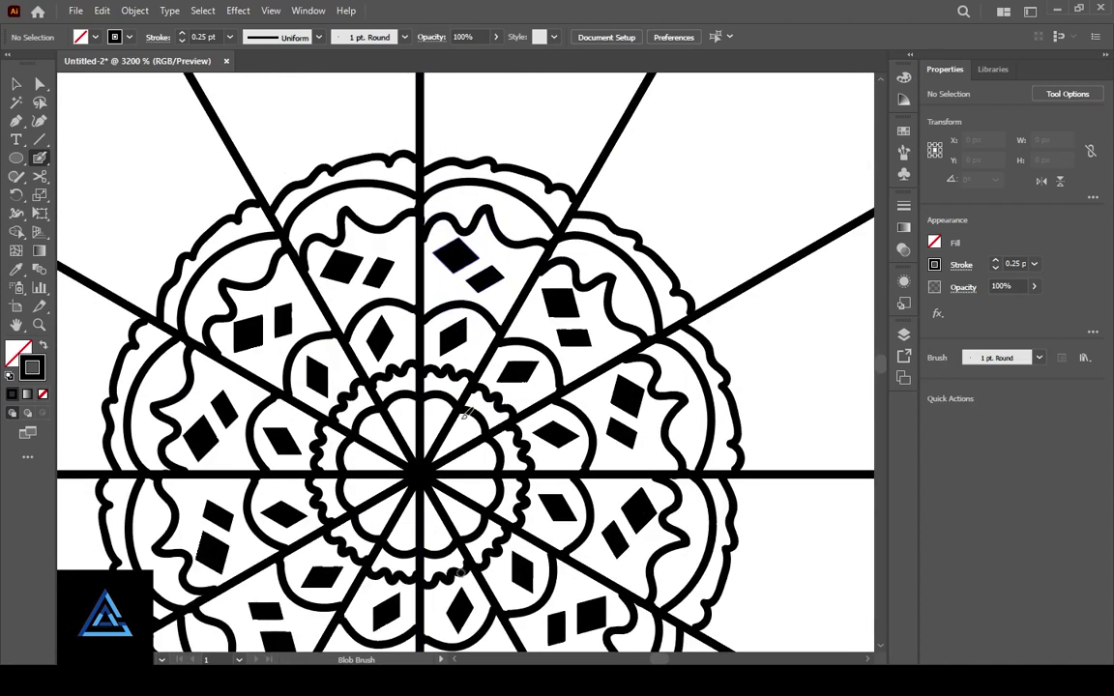
{"action": "scroll", "coordinate": [440, 133], "scroll_direction": "up", "scroll_amount": 2}
Draw scalloped petal loops around the outer band beside the central and upper-right spokes
{"action": "left_click_drag", "start_coordinate": [462, 154], "coordinate": [426, 182]}
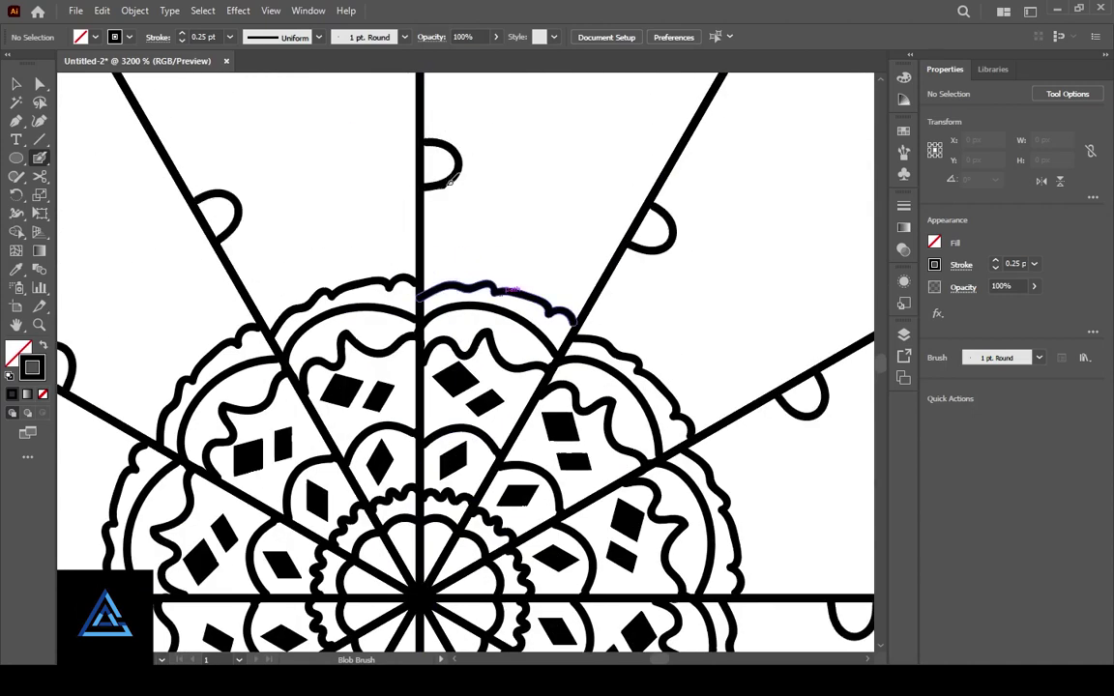
{"action": "mouse_move", "coordinate": [435, 224]}
{"action": "left_mouse_down"}
{"action": "mouse_move", "coordinate": [448, 227]}
{"action": "mouse_move", "coordinate": [425, 263]}
{"action": "mouse_move", "coordinate": [491, 282]}
{"action": "left_mouse_up"}
{"action": "mouse_move", "coordinate": [481, 206]}
{"action": "left_mouse_down"}
{"action": "mouse_move", "coordinate": [493, 176]}
{"action": "mouse_move", "coordinate": [500, 207]}
{"action": "left_mouse_up"}
{"action": "left_click_drag", "start_coordinate": [530, 259], "coordinate": [515, 281]}
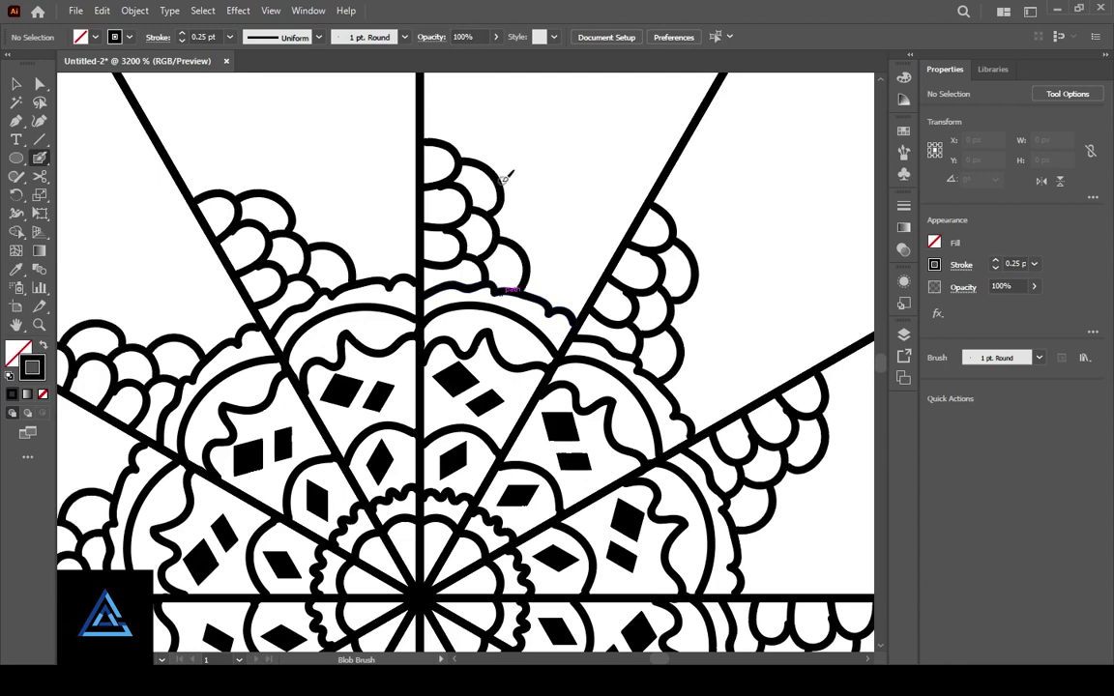
{"action": "left_click_drag", "start_coordinate": [526, 239], "coordinate": [523, 246]}
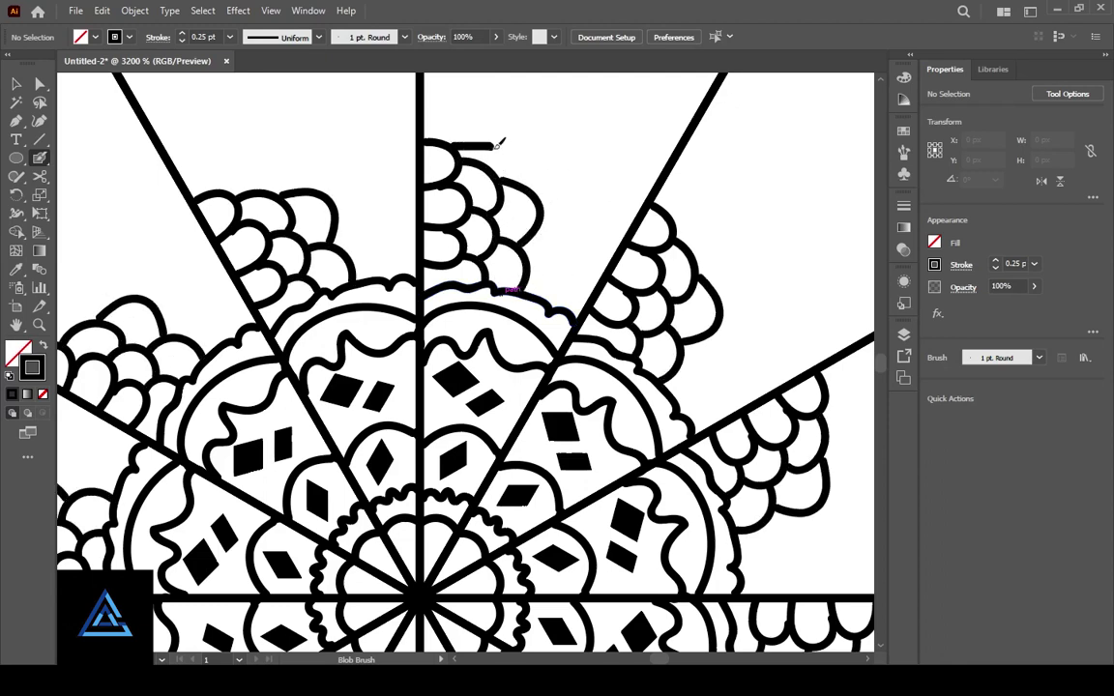
{"action": "left_click_drag", "start_coordinate": [498, 143], "coordinate": [518, 186]}
{"action": "mouse_move", "coordinate": [559, 256]}
{"action": "left_mouse_down"}
{"action": "mouse_move", "coordinate": [596, 276]}
{"action": "mouse_move", "coordinate": [617, 247]}
{"action": "left_mouse_up"}
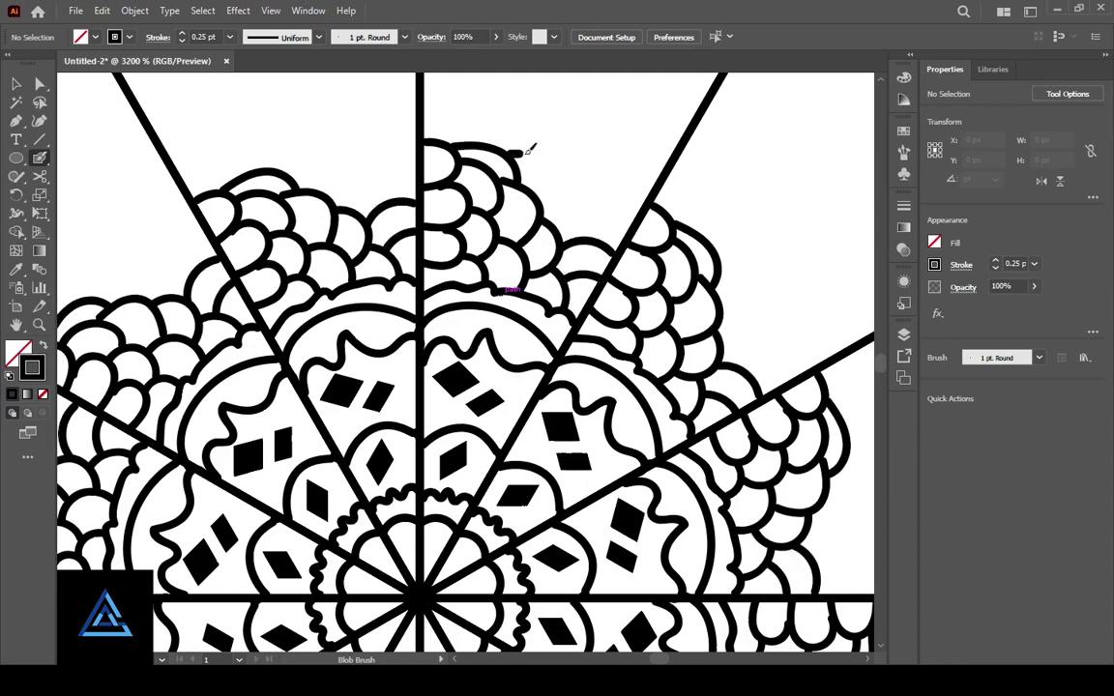
{"action": "mouse_move", "coordinate": [529, 148]}
{"action": "left_mouse_down"}
{"action": "mouse_move", "coordinate": [557, 215]}
{"action": "mouse_move", "coordinate": [617, 238]}
{"action": "left_mouse_up"}
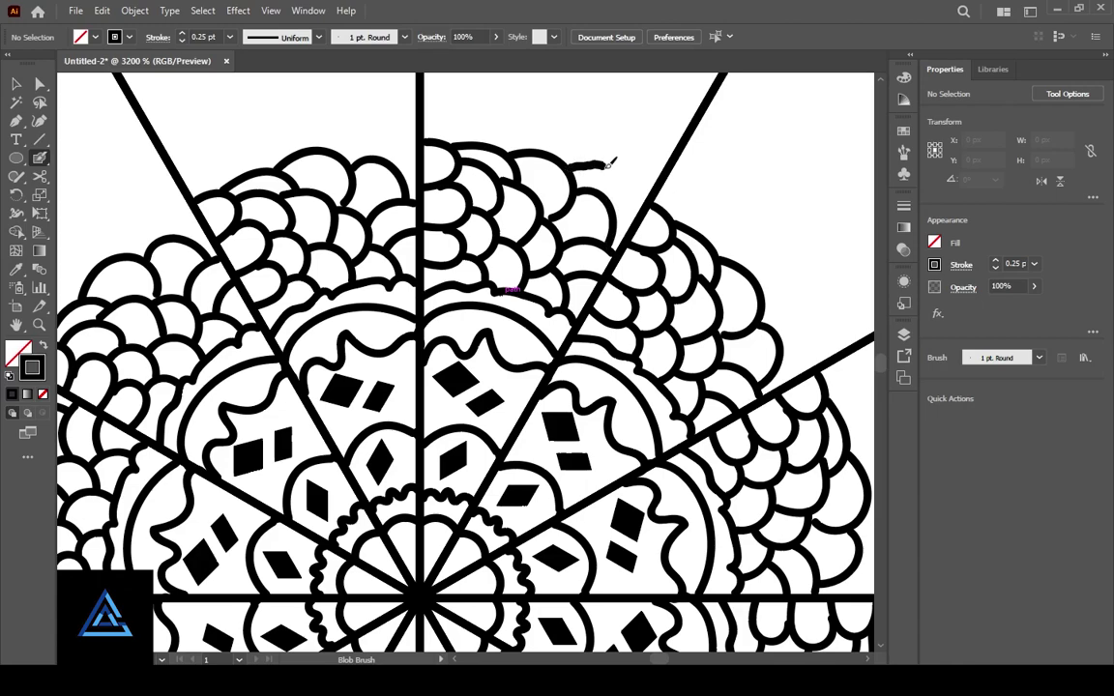
{"action": "left_click_drag", "start_coordinate": [611, 162], "coordinate": [630, 177]}
Draw a small circle with the Ellipse tool just above the petal ring
{"action": "scroll", "coordinate": [567, 261], "scroll_direction": "down", "scroll_amount": 5}
{"action": "key", "text": "ctrl+minus"}
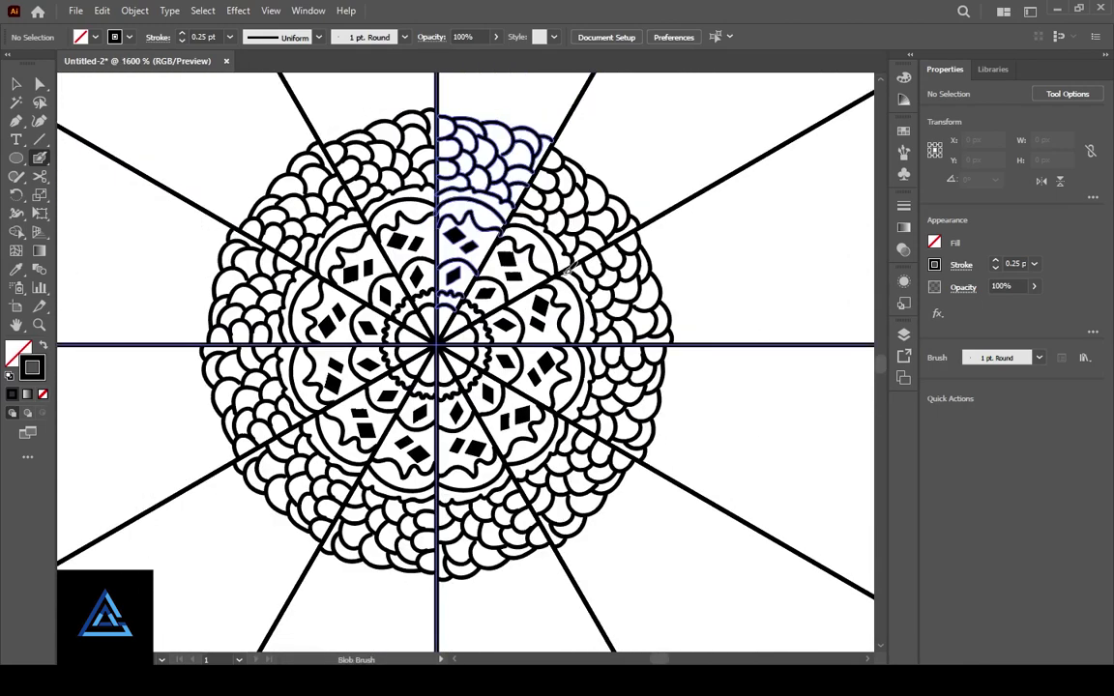
{"action": "scroll", "coordinate": [349, 192], "scroll_direction": "up", "scroll_amount": 2}
{"action": "left_click_drag", "start_coordinate": [16, 158], "coordinate": [51, 178]}
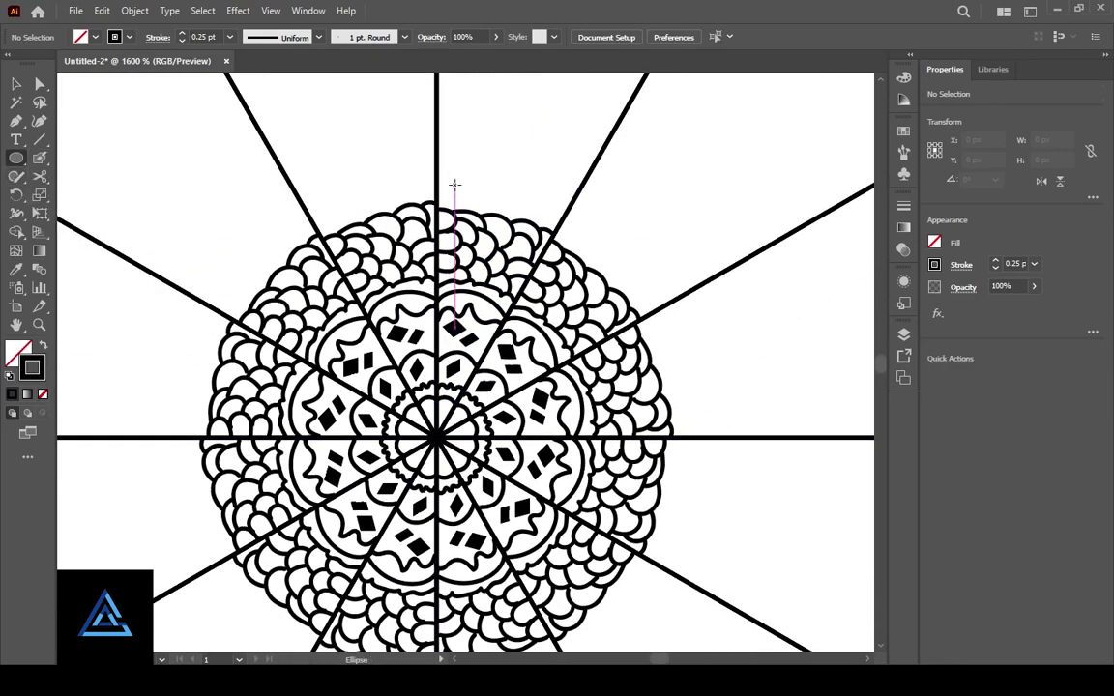
{"action": "left_click_drag", "start_coordinate": [446, 182], "coordinate": [459, 194]}
{"action": "left_click", "coordinate": [1034, 263]}
{"action": "key", "text": "Escape"}
{"action": "key", "text": "ctrl+plus"}
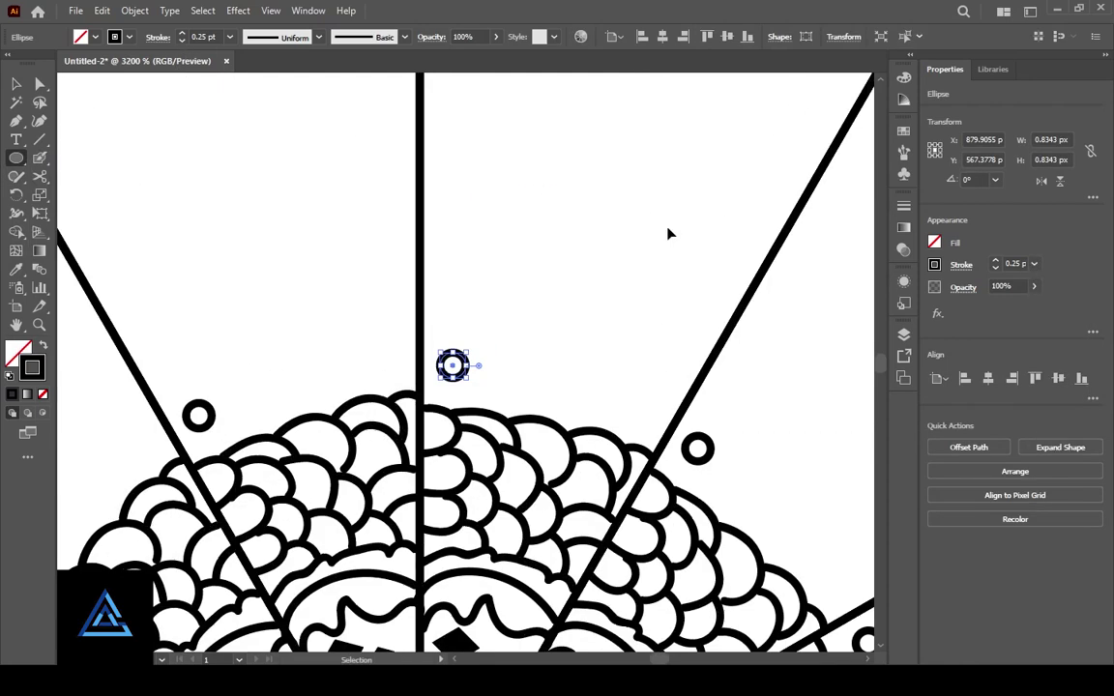
Move the small circle into place and Alt-drag a copy to the right to form a dot row
{"action": "key", "text": "v"}
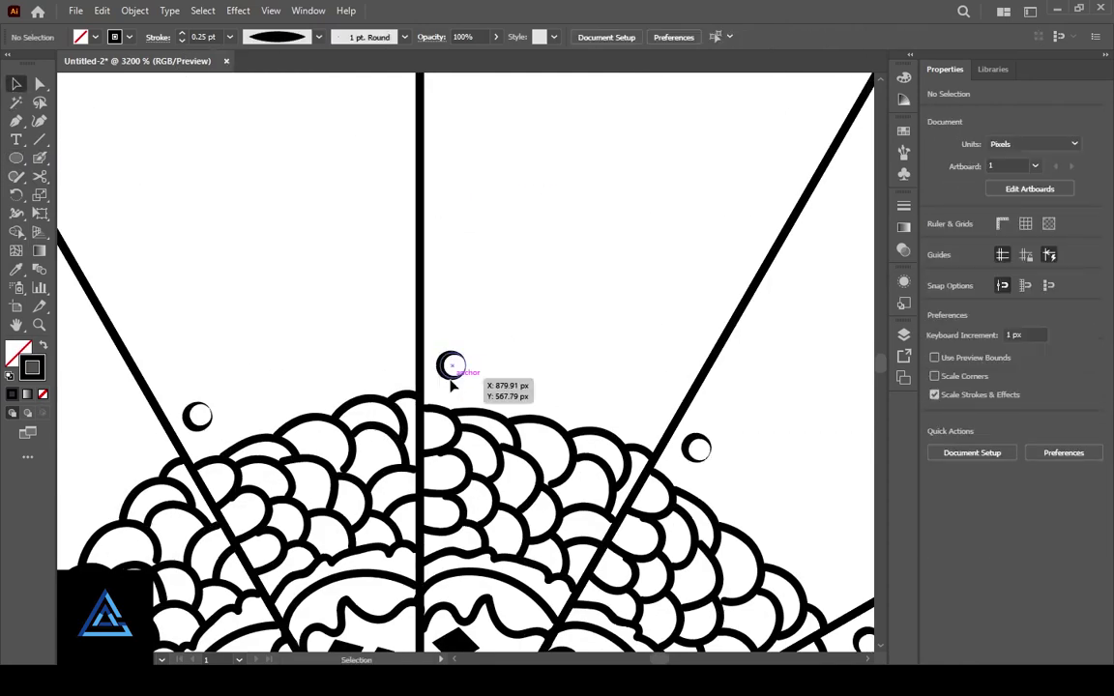
{"action": "mouse_move", "coordinate": [451, 363]}
{"action": "left_mouse_down"}
{"action": "mouse_move", "coordinate": [446, 377]}
{"action": "mouse_move", "coordinate": [497, 383]}
{"action": "left_mouse_up"}
{"action": "left_click", "coordinate": [446, 379]}
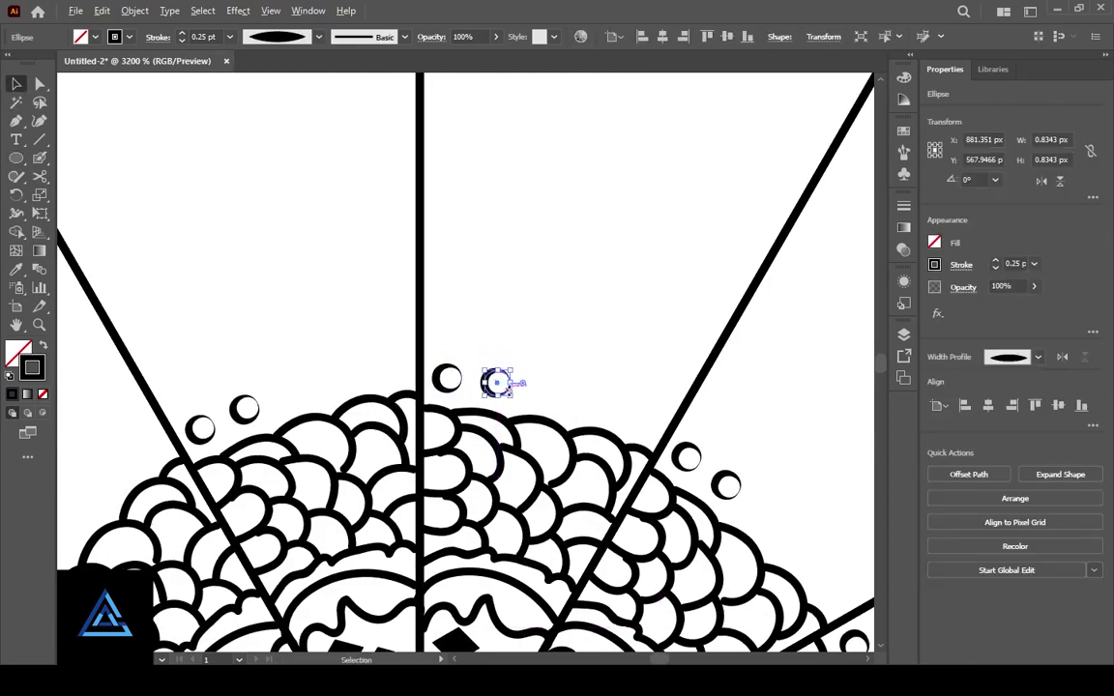
{"action": "scroll", "coordinate": [544, 399], "scroll_direction": "up", "scroll_amount": 3}
{"action": "left_click", "coordinate": [361, 336]}
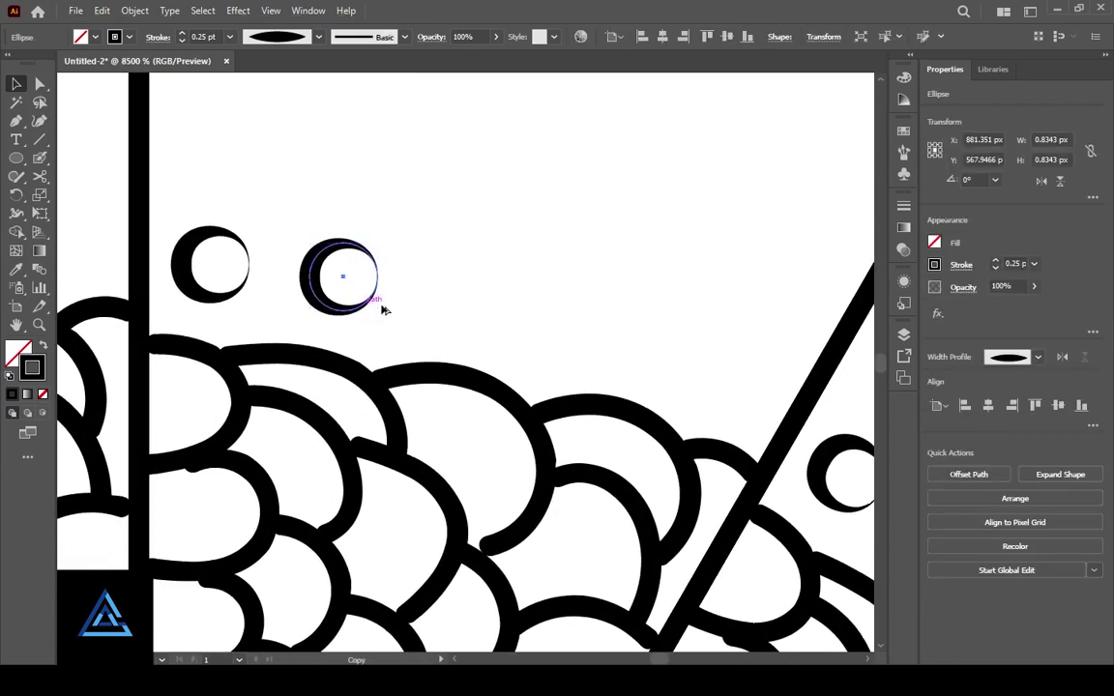
{"action": "mouse_move", "coordinate": [378, 304]}
{"action": "left_mouse_down"}
{"action": "mouse_move", "coordinate": [623, 343]}
{"action": "mouse_move", "coordinate": [757, 397]}
{"action": "left_mouse_up"}
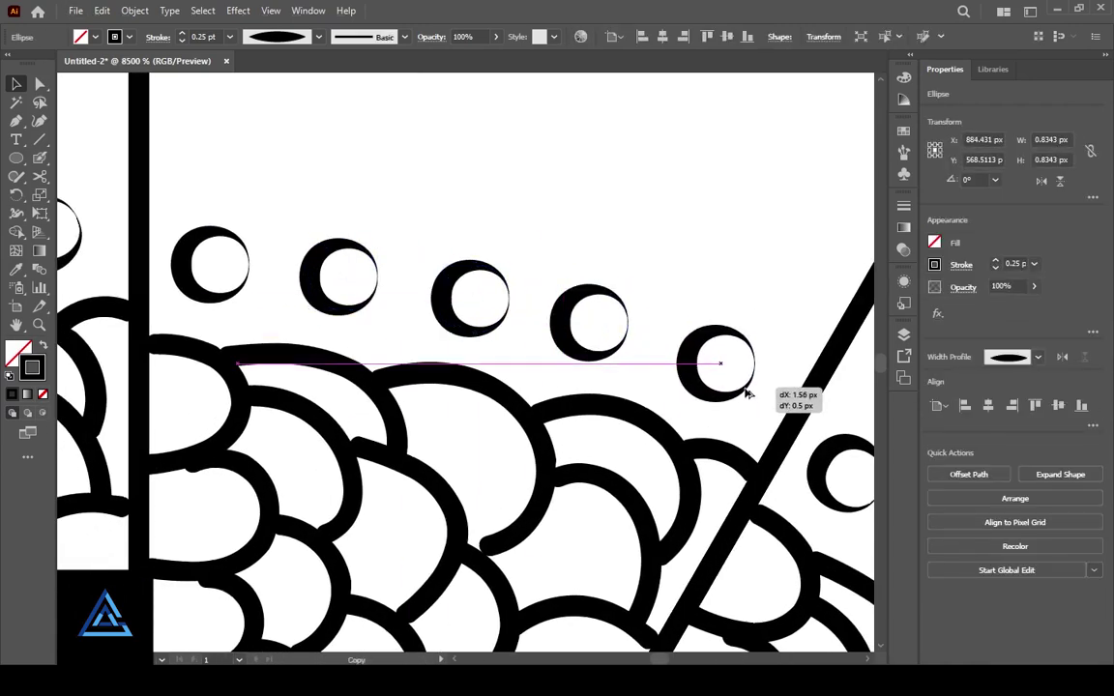
Draw a scalloped Pen path arcing over the dot row from the left spoke to the right spoke
{"action": "key", "text": "p"}
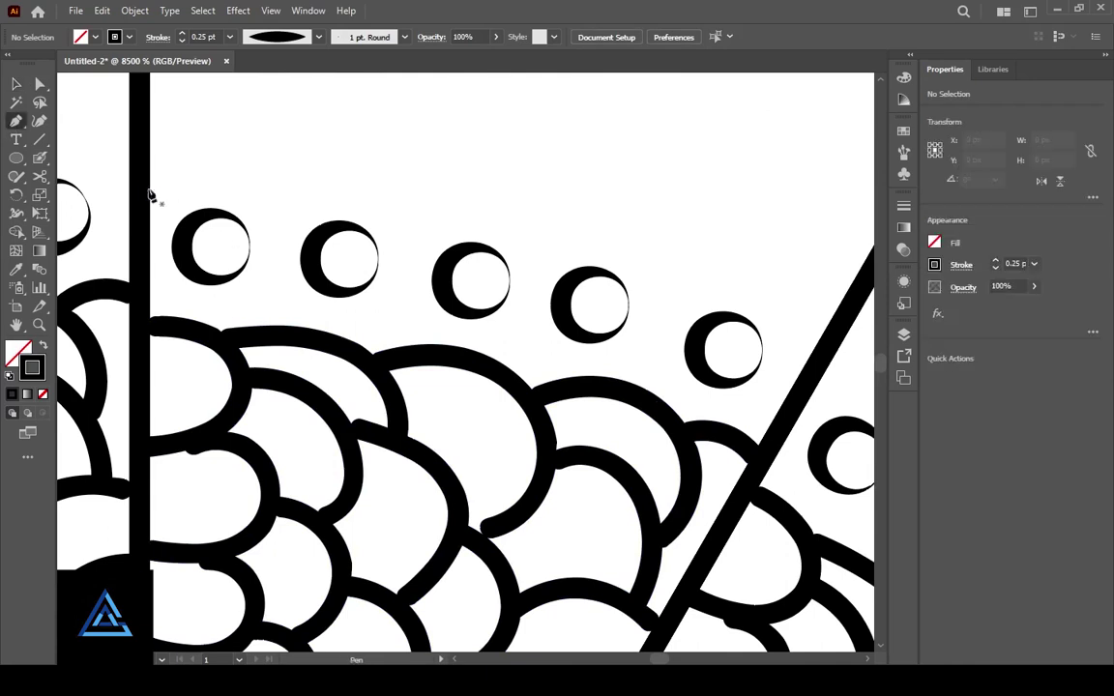
{"action": "left_click", "coordinate": [138, 188]}
{"action": "left_click", "coordinate": [291, 188]}
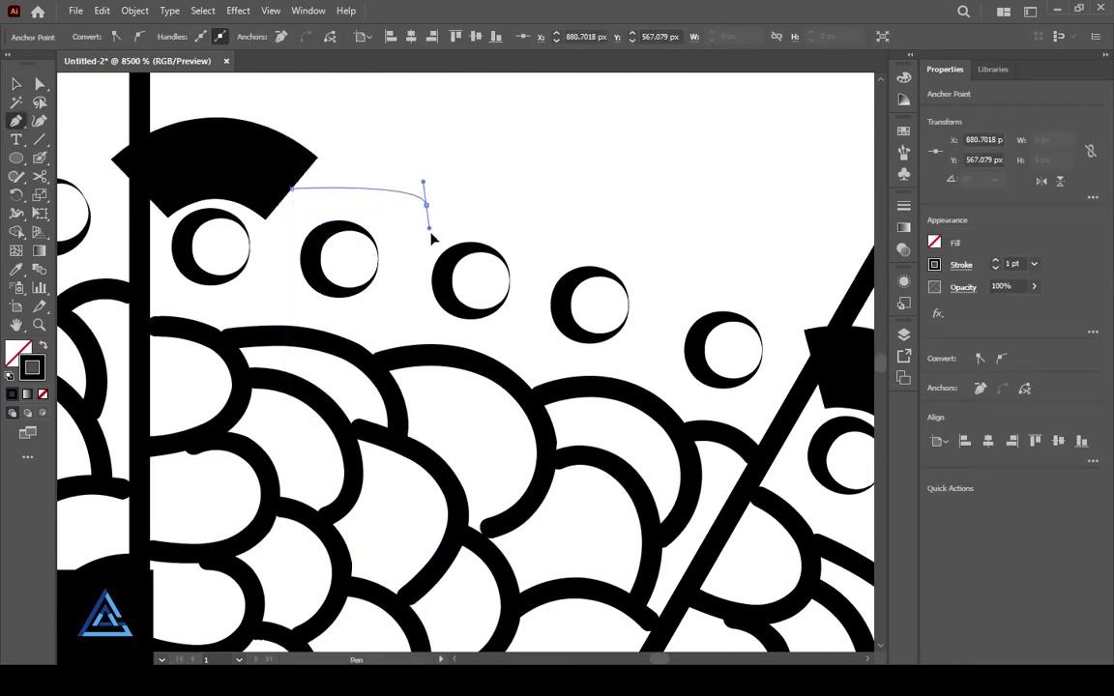
{"action": "left_click_drag", "start_coordinate": [428, 208], "coordinate": [471, 283]}
{"action": "left_click", "coordinate": [428, 208]}
{"action": "left_click_drag", "start_coordinate": [561, 221], "coordinate": [541, 242]}
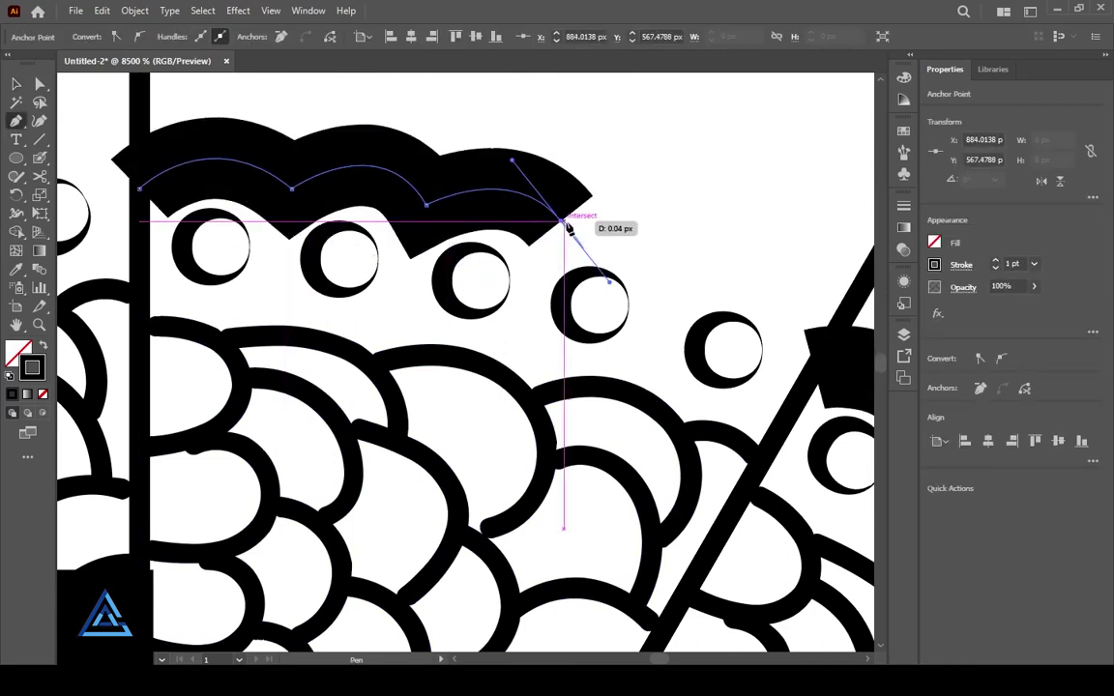
{"action": "left_click", "coordinate": [560, 222]}
{"action": "left_click_drag", "start_coordinate": [711, 311], "coordinate": [713, 313]}
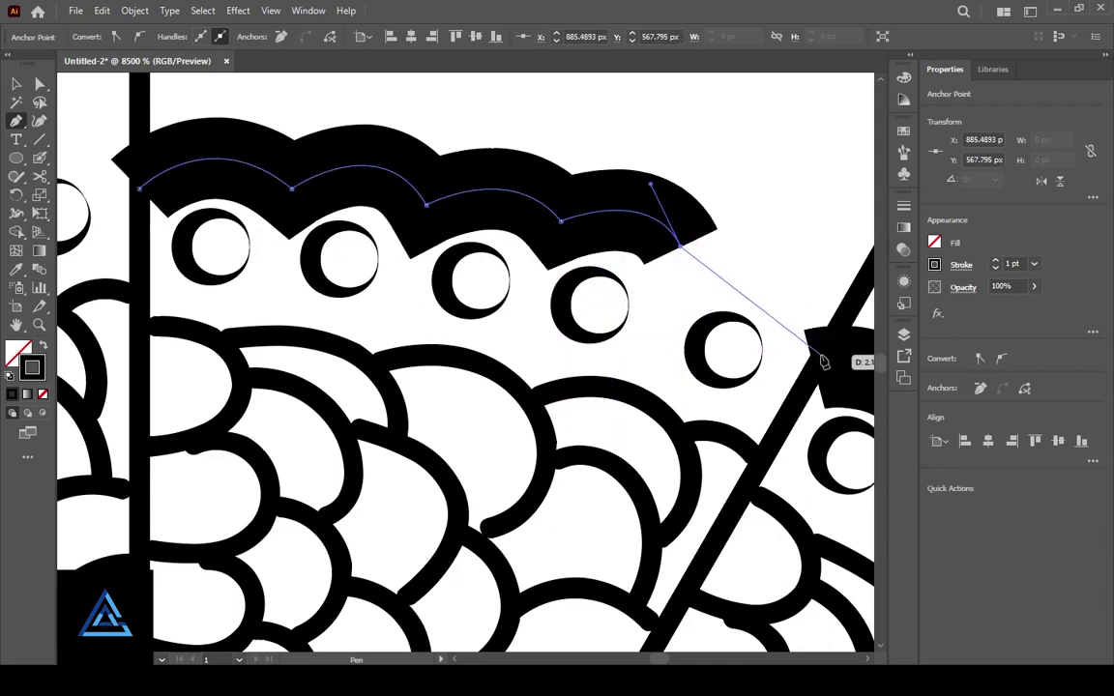
{"action": "left_click_drag", "start_coordinate": [821, 356], "coordinate": [832, 487]}
Thin the scalloped border to 0.25 pt and adjust one of its anchors
{"action": "key", "text": "v"}
{"action": "left_click", "coordinate": [997, 268]}
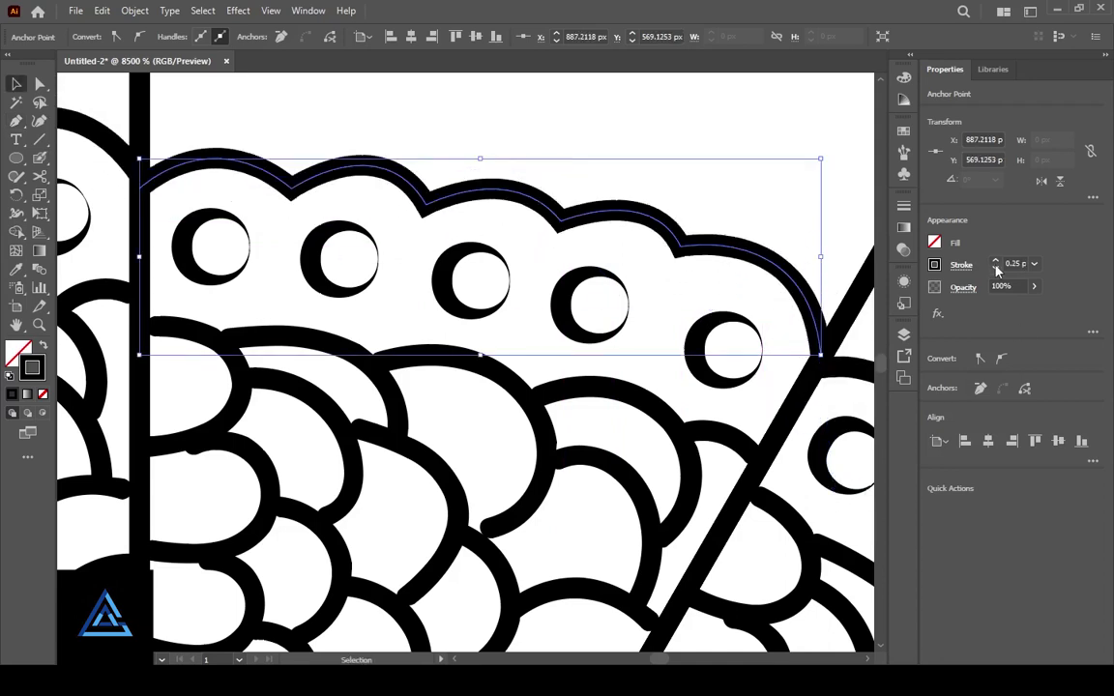
{"action": "key", "text": "a"}
{"action": "left_click", "coordinate": [599, 164]}
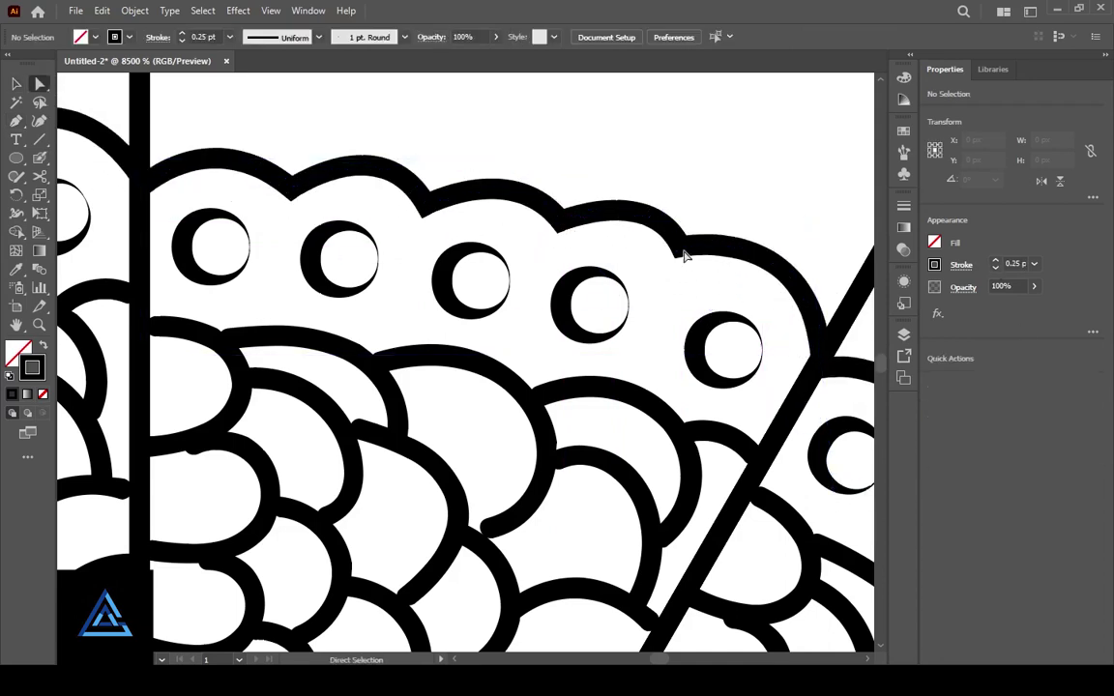
{"action": "left_click", "coordinate": [681, 247]}
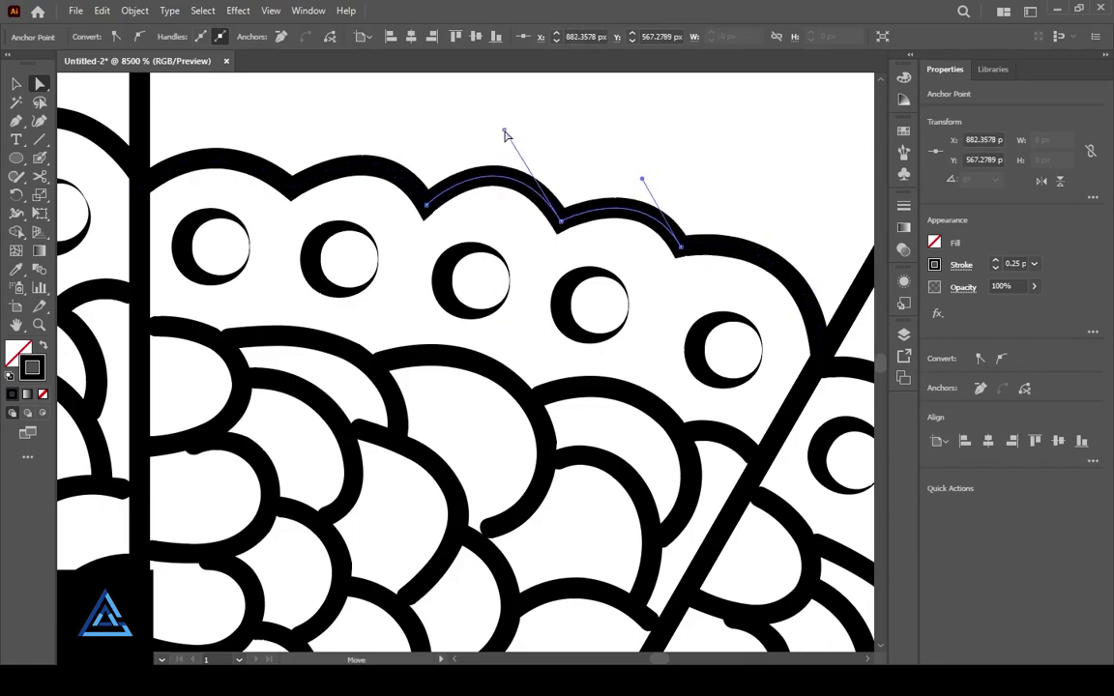
{"action": "left_click", "coordinate": [381, 199]}
{"action": "key", "text": "v"}
{"action": "scroll", "coordinate": [500, 417], "scroll_direction": "down", "scroll_amount": 3}
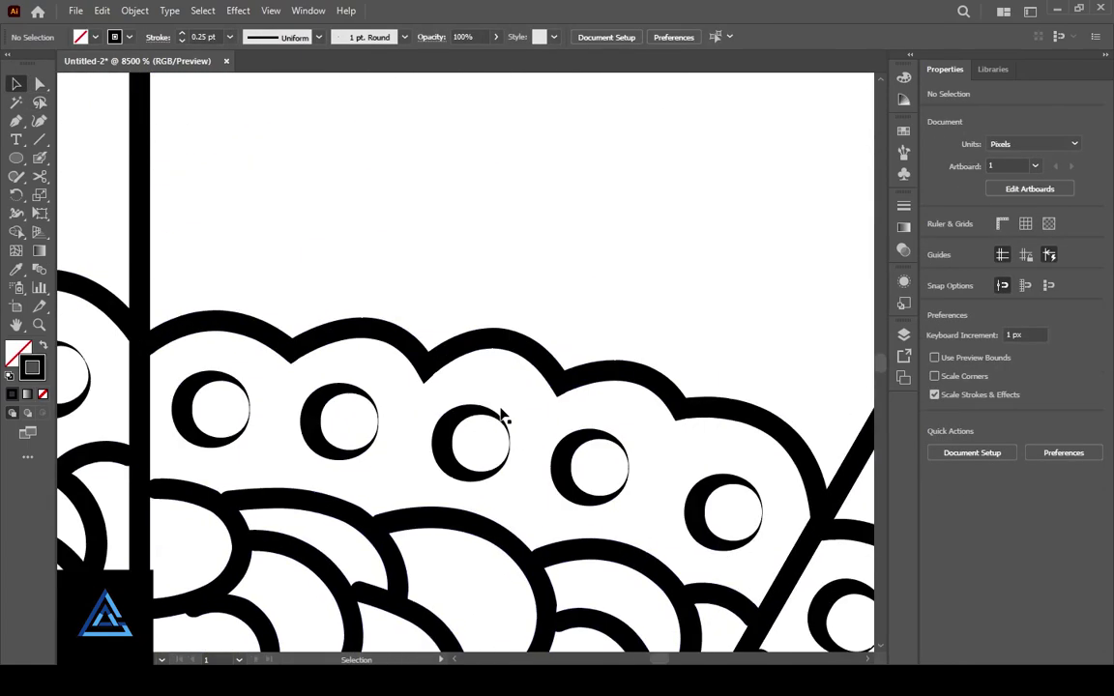
{"action": "scroll", "coordinate": [502, 387], "scroll_direction": "up", "scroll_amount": 2}
{"action": "scroll", "coordinate": [416, 476], "scroll_direction": "down", "scroll_amount": 2}
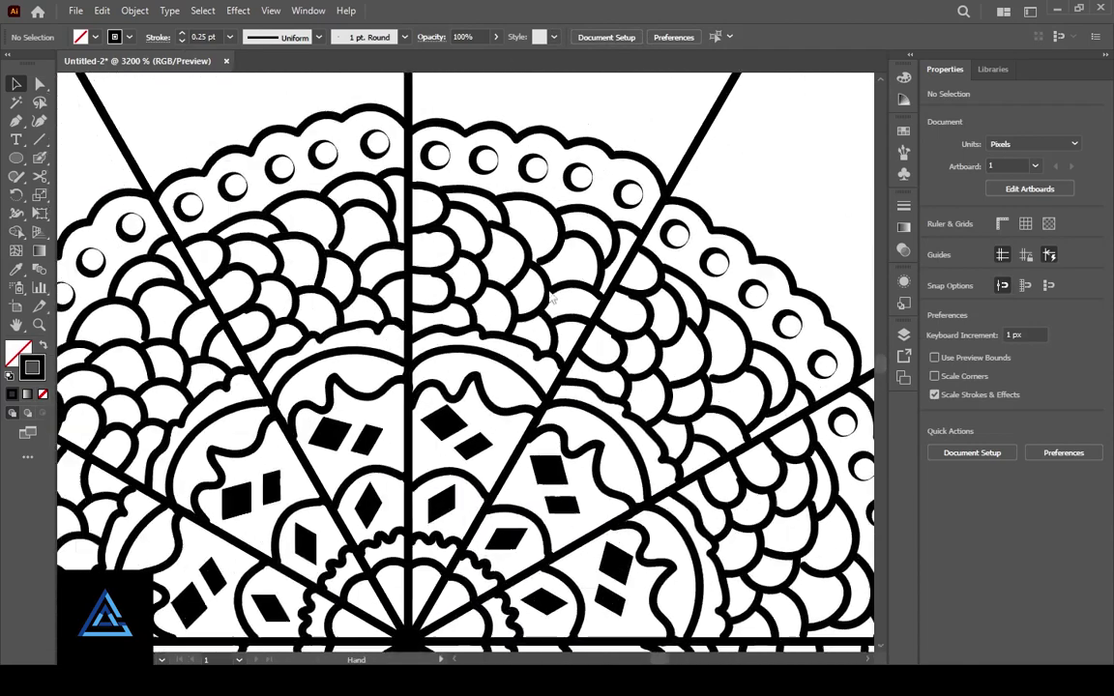
Draw a pointed leaf shape with the Pen above the dots and reshape its tip
{"action": "left_click", "coordinate": [16, 122]}
{"action": "left_click", "coordinate": [348, 259]}
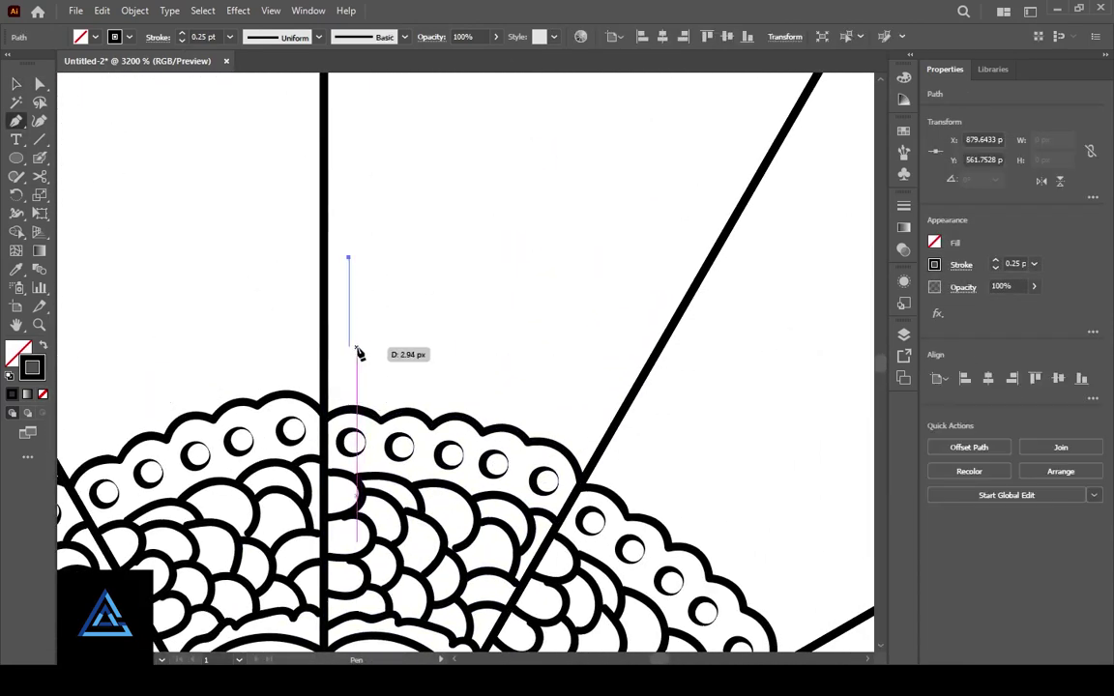
{"action": "left_click_drag", "start_coordinate": [350, 350], "coordinate": [372, 389]}
{"action": "left_click_drag", "start_coordinate": [348, 259], "coordinate": [383, 214]}
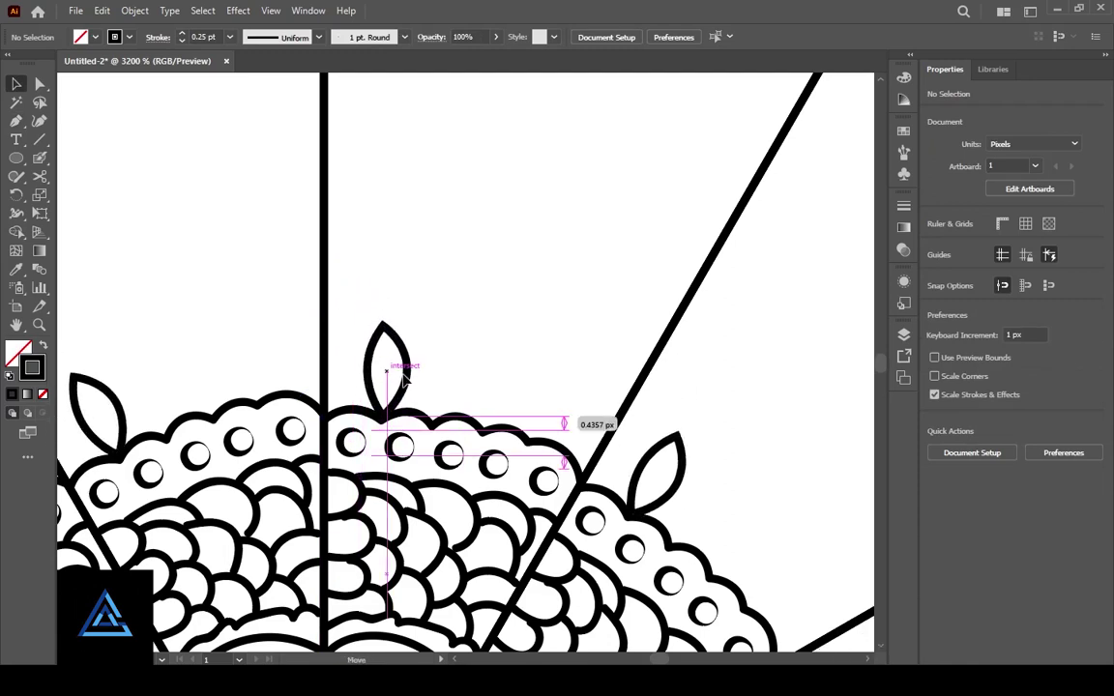
{"action": "left_click", "coordinate": [349, 281]}
{"action": "left_click_drag", "start_coordinate": [248, 397], "coordinate": [233, 350]}
{"action": "left_click", "coordinate": [515, 306]}
Place a copy of the leaf over the spoke, tilting and nudging it into position
{"action": "key", "text": "v"}
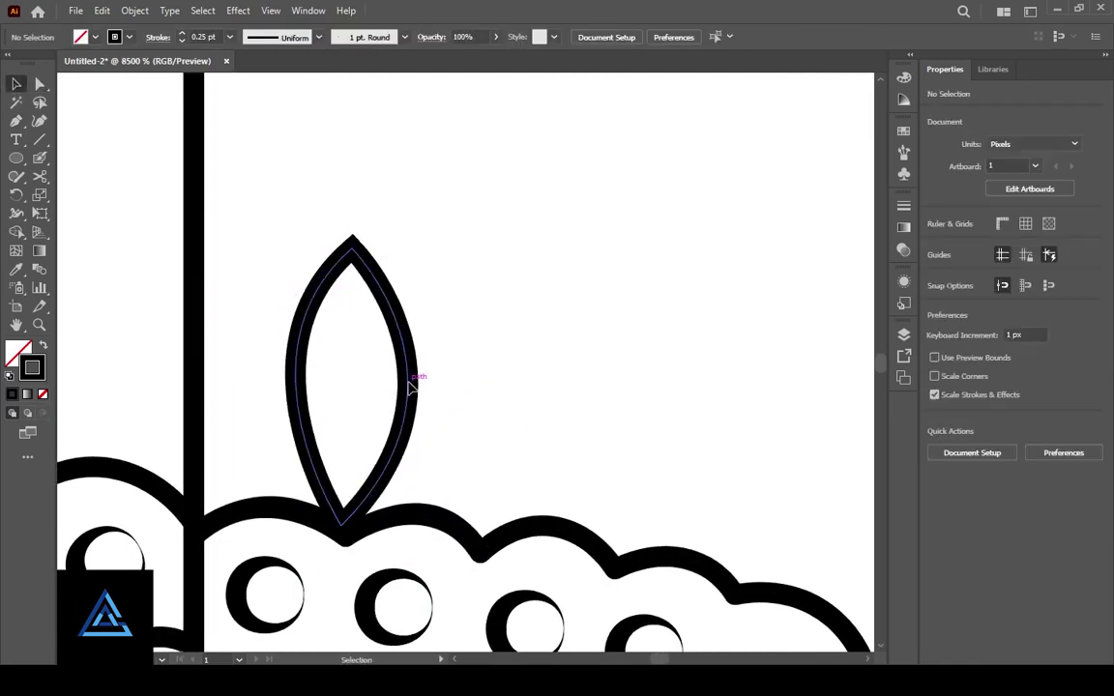
{"action": "left_click", "coordinate": [405, 454]}
{"action": "left_click_drag", "start_coordinate": [405, 455], "coordinate": [260, 440]}
{"action": "left_click", "coordinate": [394, 296]}
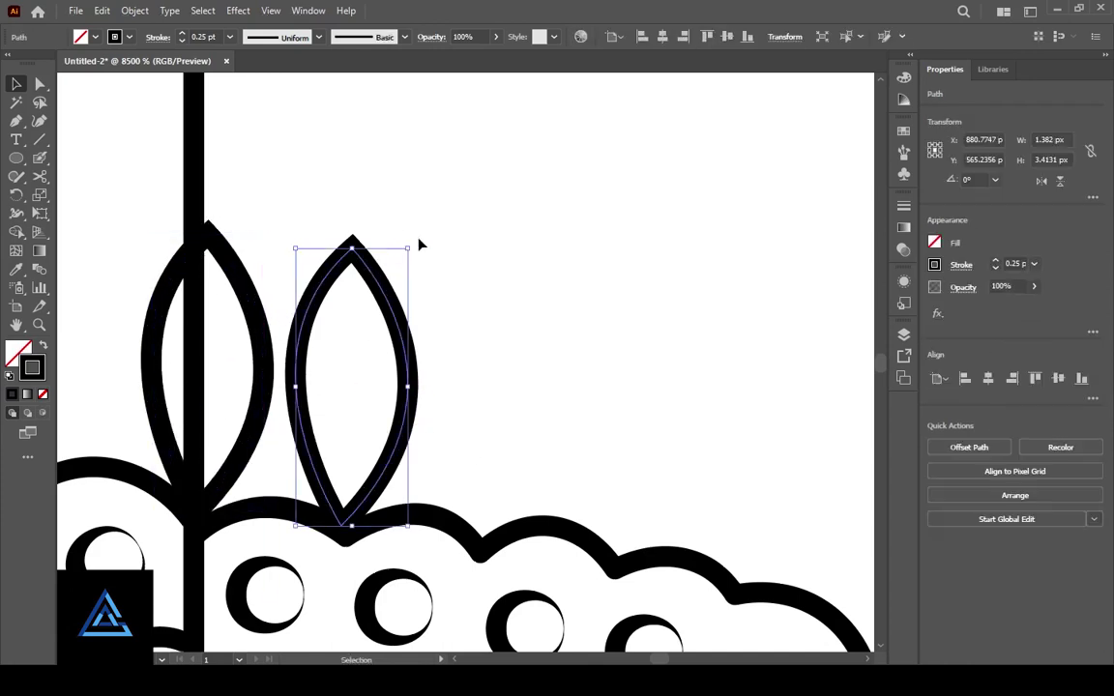
{"action": "left_click_drag", "start_coordinate": [423, 241], "coordinate": [426, 257]}
{"action": "left_click_drag", "start_coordinate": [398, 443], "coordinate": [405, 448]}
{"action": "left_click", "coordinate": [524, 410]}
Add more leaf copies along the scalloped border, tilting each clockwise into alignment
{"action": "left_click_drag", "start_coordinate": [416, 406], "coordinate": [556, 420]}
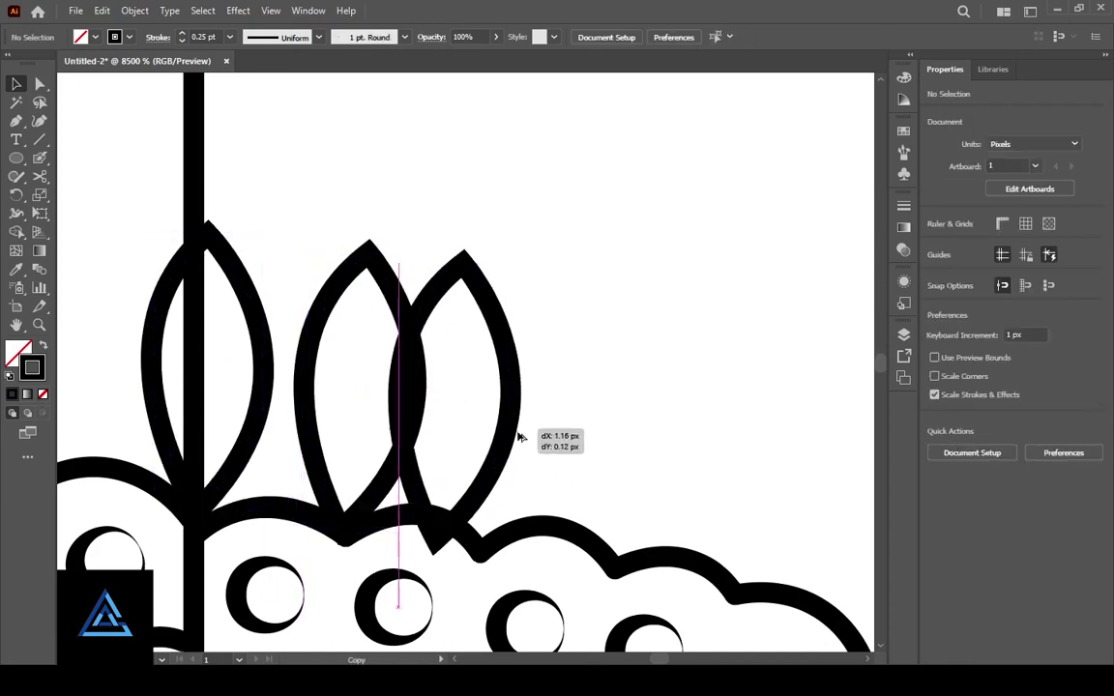
{"action": "left_click_drag", "start_coordinate": [599, 308], "coordinate": [587, 279]}
{"action": "left_click_drag", "start_coordinate": [512, 404], "coordinate": [648, 423]}
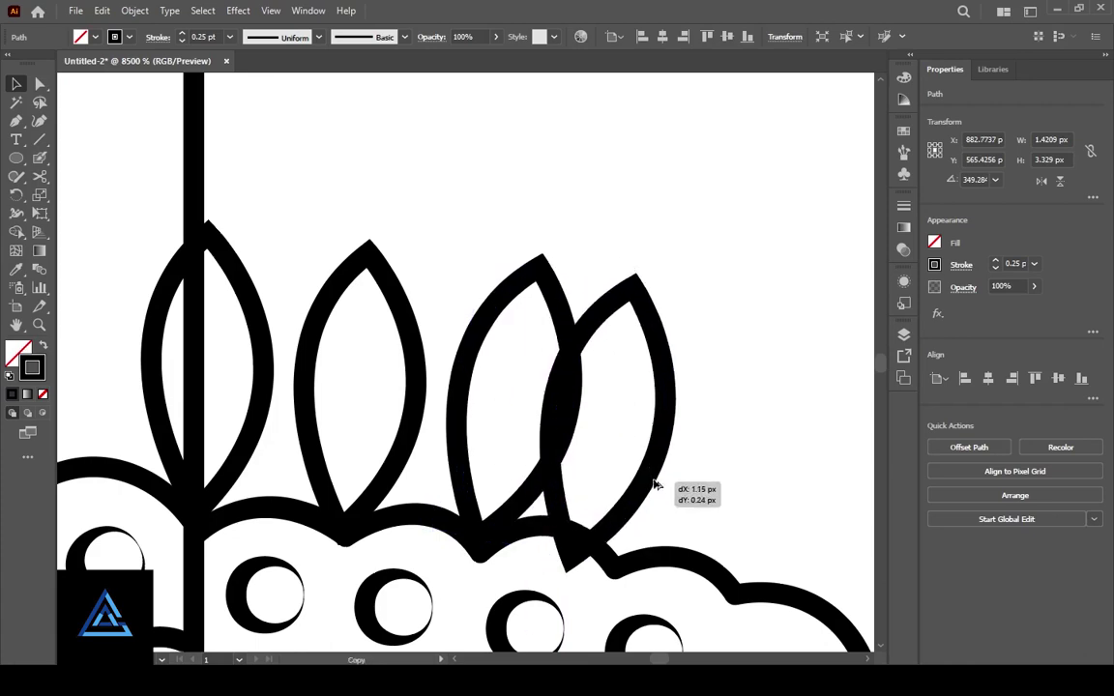
{"action": "left_click_drag", "start_coordinate": [739, 293], "coordinate": [749, 310]}
{"action": "mouse_move", "coordinate": [704, 492]}
{"action": "left_mouse_down"}
{"action": "mouse_move", "coordinate": [776, 488]}
{"action": "mouse_move", "coordinate": [491, 353]}
{"action": "left_mouse_up"}
{"action": "left_click_drag", "start_coordinate": [431, 291], "coordinate": [562, 315]}
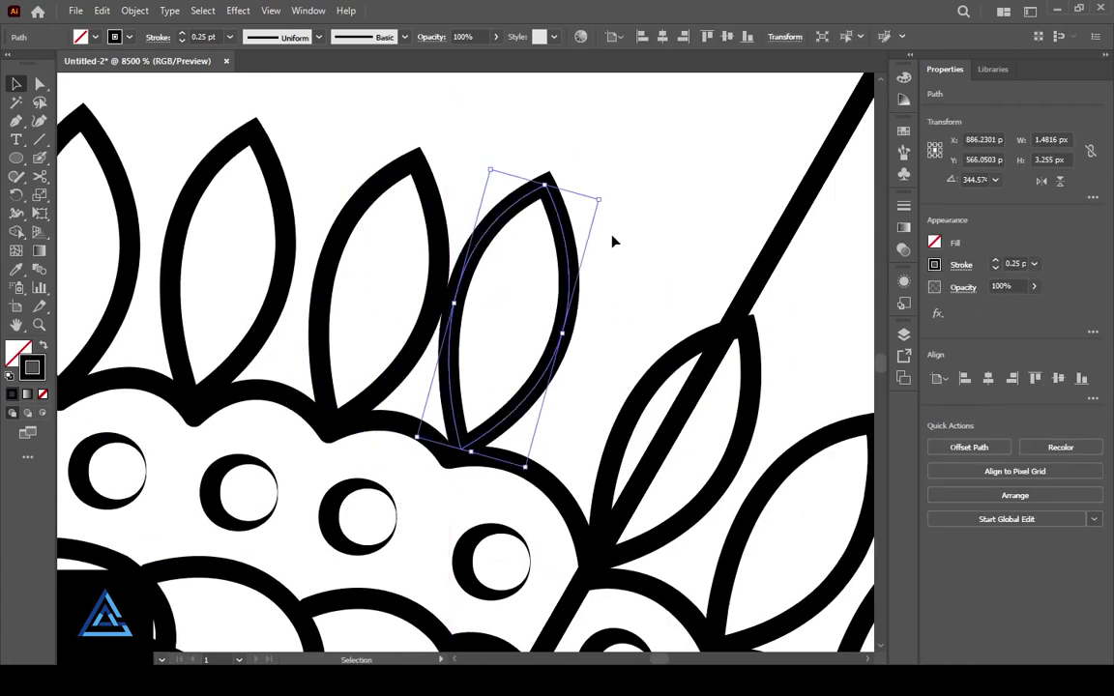
{"action": "left_click_drag", "start_coordinate": [529, 388], "coordinate": [541, 394]}
Clear the selection and zoom out to view the whole mandala
{"action": "scroll", "coordinate": [533, 401], "scroll_direction": "down", "scroll_amount": 3}
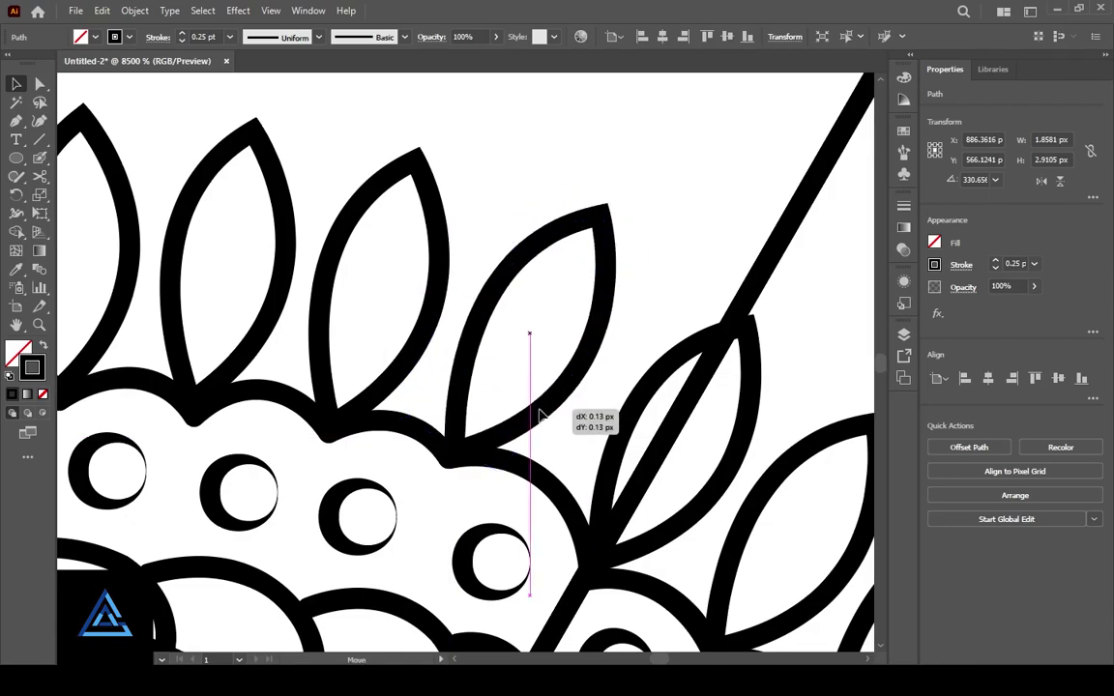
{"action": "left_click", "coordinate": [711, 183]}
{"action": "scroll", "coordinate": [711, 184], "scroll_direction": "down", "scroll_amount": 3}
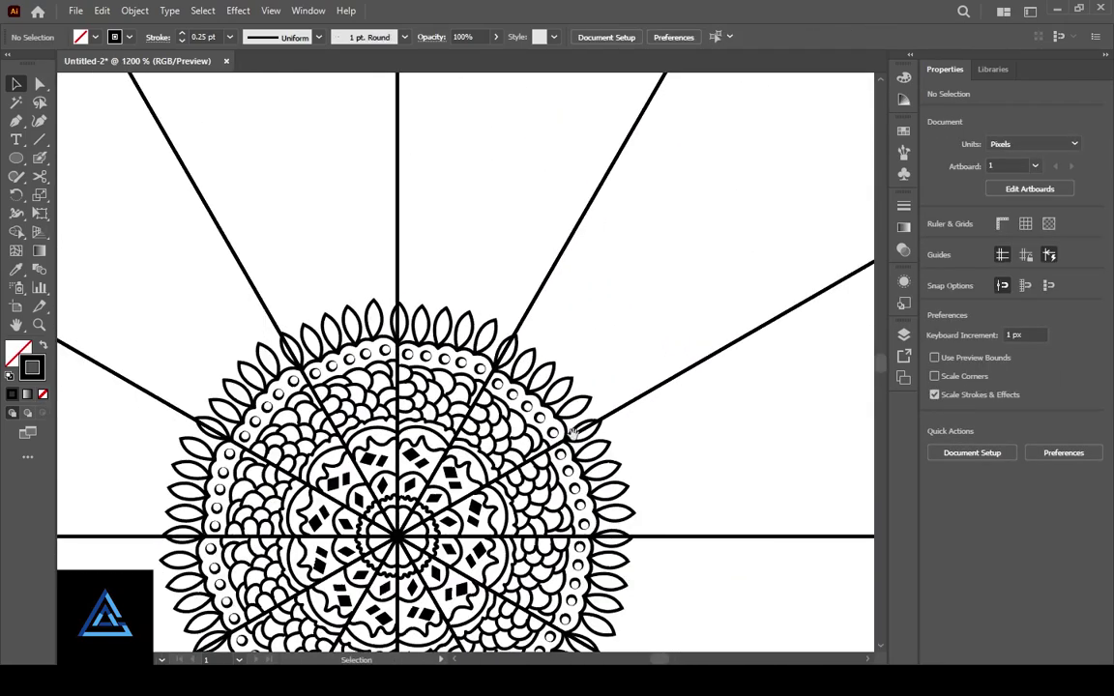
{"action": "scroll", "coordinate": [711, 184], "scroll_direction": "down", "scroll_amount": 2}
{"action": "left_click", "coordinate": [904, 334]}
{"action": "scroll", "coordinate": [671, 340], "scroll_direction": "right", "scroll_amount": 5}
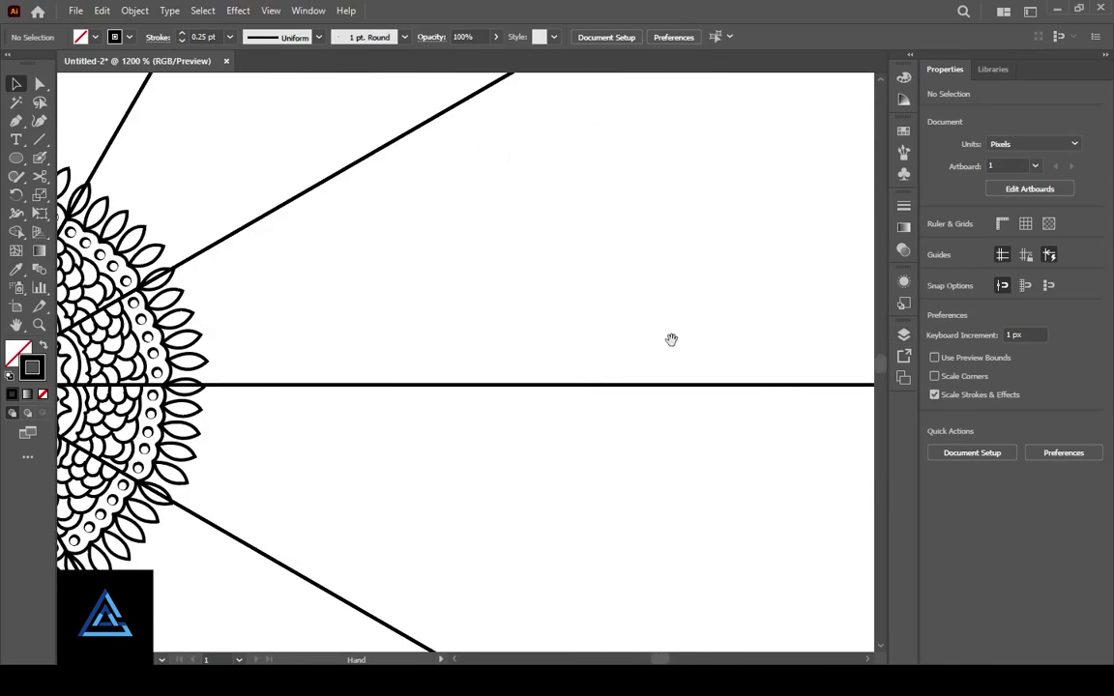
{"action": "scroll", "coordinate": [478, 361], "scroll_direction": "down", "scroll_amount": 5}
{"action": "scroll", "coordinate": [478, 361], "scroll_direction": "down", "scroll_amount": 3}
{"action": "scroll", "coordinate": [478, 361], "scroll_direction": "down", "scroll_amount": 3}
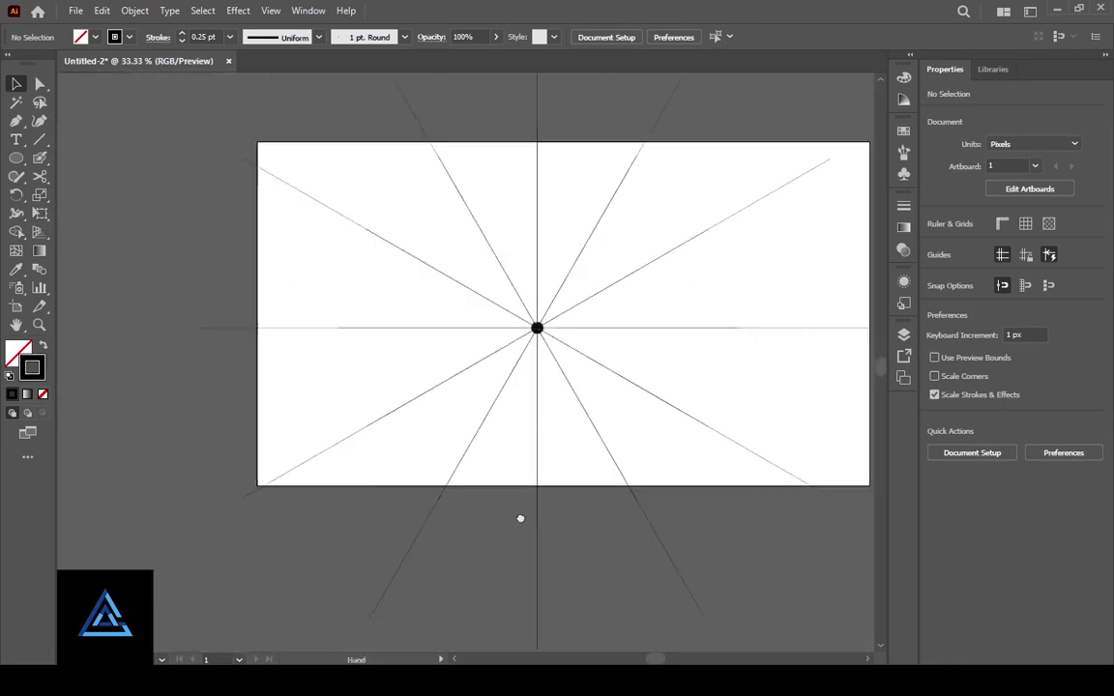
Draw a solid black circle with no outline beside the artboard, plus a small copy
{"action": "left_click", "coordinate": [16, 158]}
{"action": "mouse_move", "coordinate": [75, 431]}
{"action": "left_mouse_down"}
{"action": "mouse_move", "coordinate": [107, 462]}
{"action": "mouse_move", "coordinate": [225, 467]}
{"action": "mouse_move", "coordinate": [355, 448]}
{"action": "mouse_move", "coordinate": [124, 462]}
{"action": "mouse_move", "coordinate": [130, 450]}
{"action": "mouse_move", "coordinate": [356, 457]}
{"action": "left_mouse_up"}
{"action": "key", "text": "shift+x"}
{"action": "key", "text": "v"}
{"action": "left_click", "coordinate": [115, 467]}
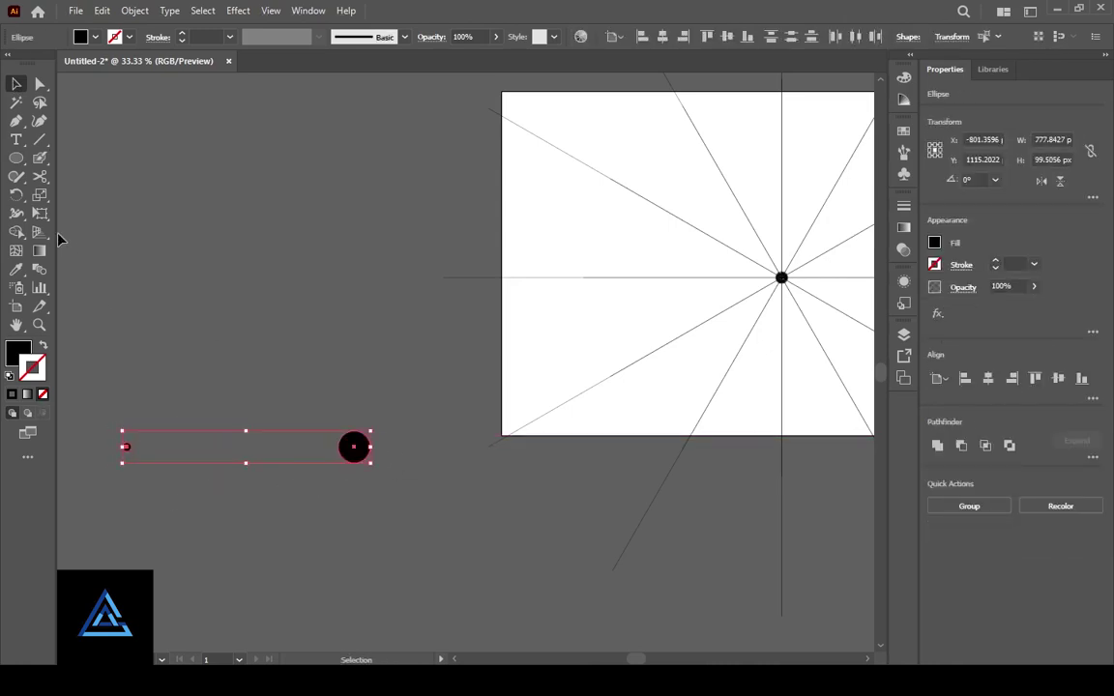
Resize the large circle and shrink the small circle to about 14 px
{"action": "left_click", "coordinate": [387, 508]}
{"action": "left_click", "coordinate": [353, 448]}
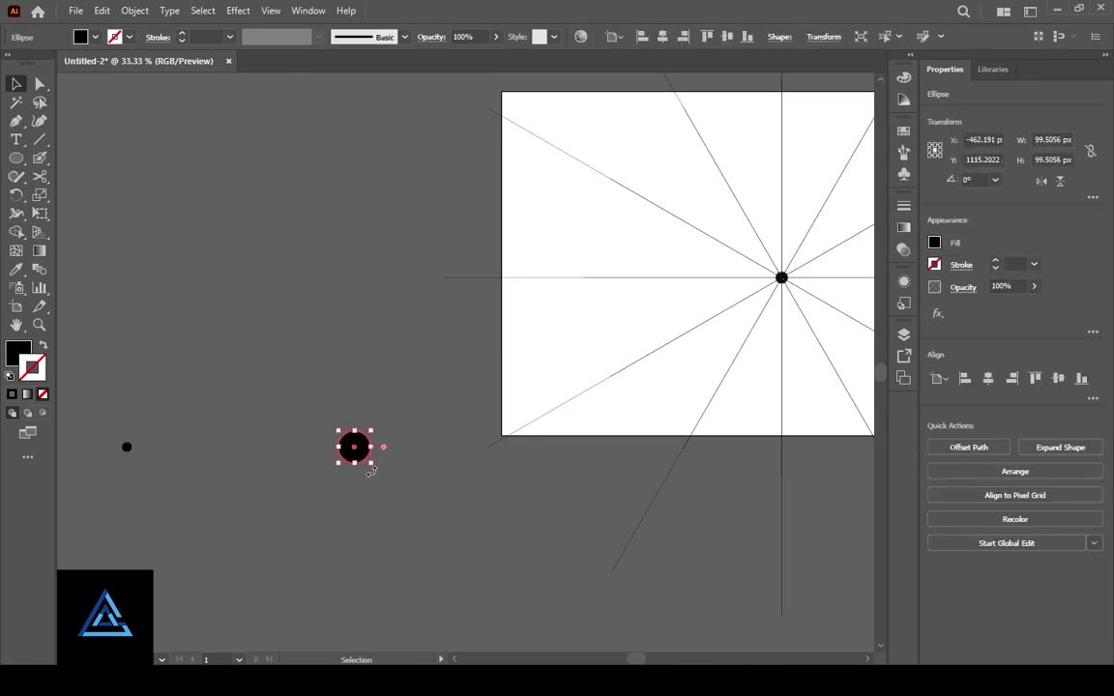
{"action": "key", "text": "ctrl+1"}
{"action": "left_click_drag", "start_coordinate": [515, 415], "coordinate": [505, 400]}
{"action": "scroll", "coordinate": [580, 416], "scroll_direction": "left", "scroll_amount": 5}
{"action": "left_click", "coordinate": [169, 367]}
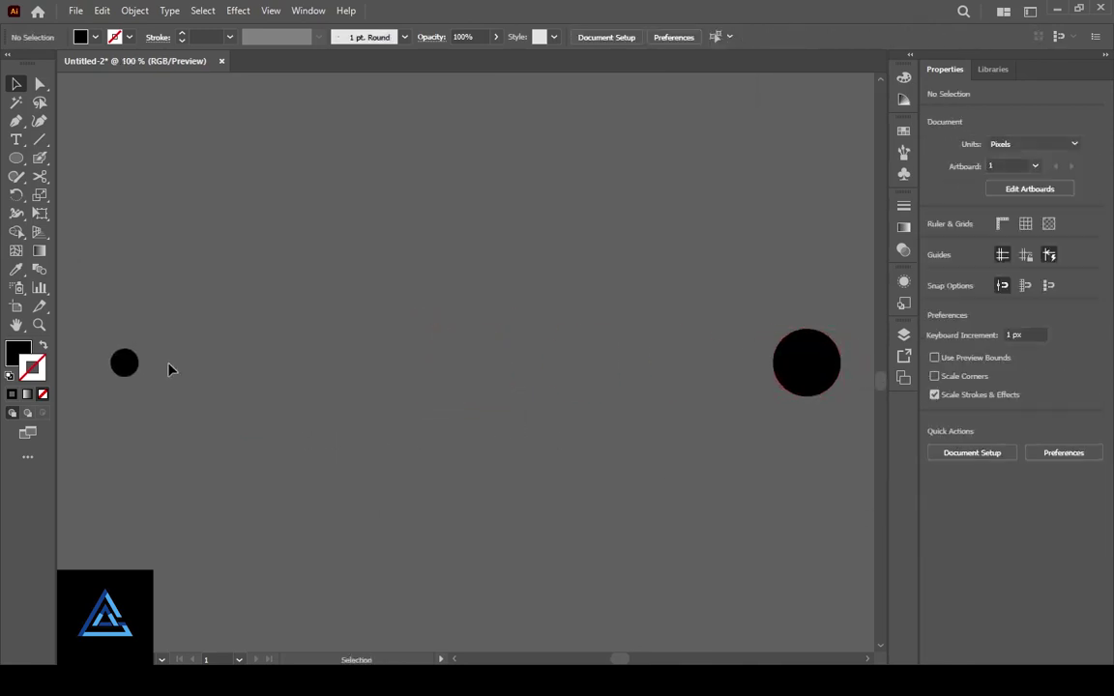
{"action": "left_click", "coordinate": [124, 363]}
{"action": "left_click_drag", "start_coordinate": [138, 377], "coordinate": [132, 370]}
Blend the two circles with Specified Steps into a graduated row of ten dots
{"action": "left_click", "coordinate": [791, 383], "text": "shift"}
{"action": "double_click", "coordinate": [40, 269]}
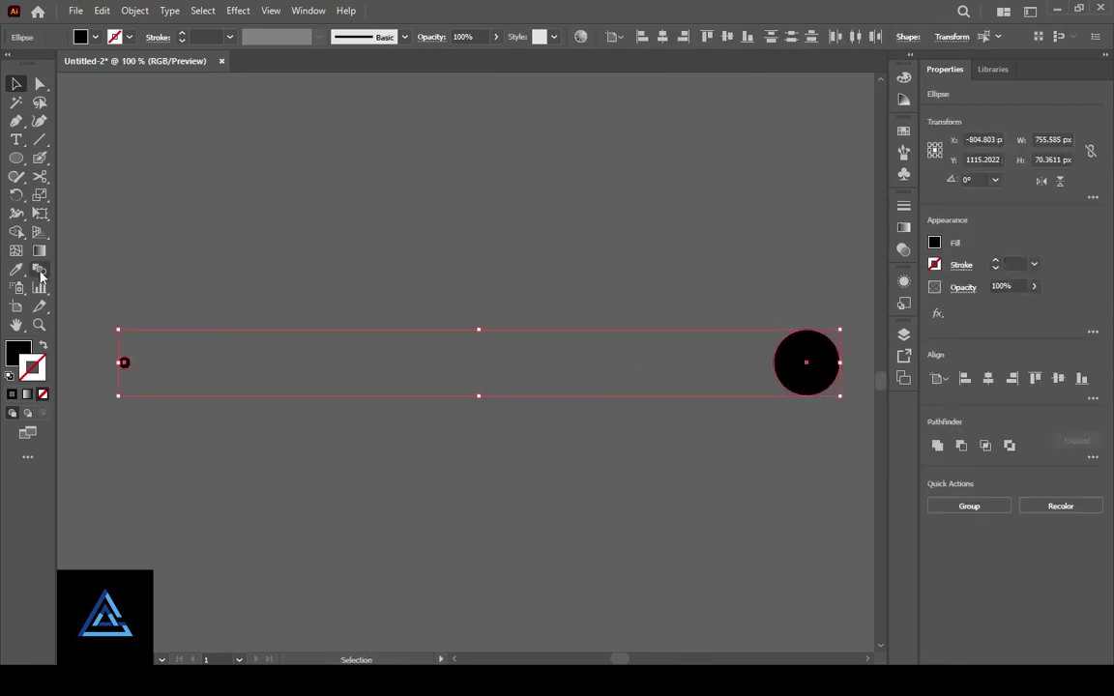
{"action": "left_click", "coordinate": [549, 301]}
{"action": "left_click", "coordinate": [564, 334]}
{"action": "left_click", "coordinate": [559, 374]}
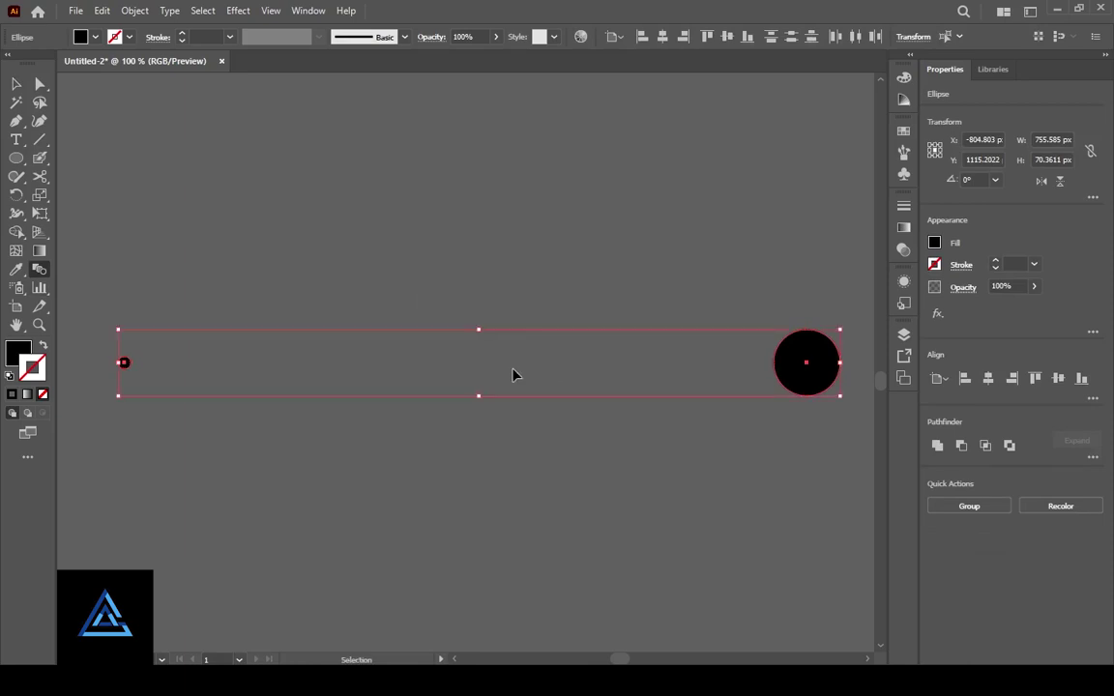
{"action": "key", "text": "ctrl+alt+b"}
Alt-drag a copy of the dot row upward above the original
{"action": "left_click", "coordinate": [17, 84]}
{"action": "left_click", "coordinate": [478, 480]}
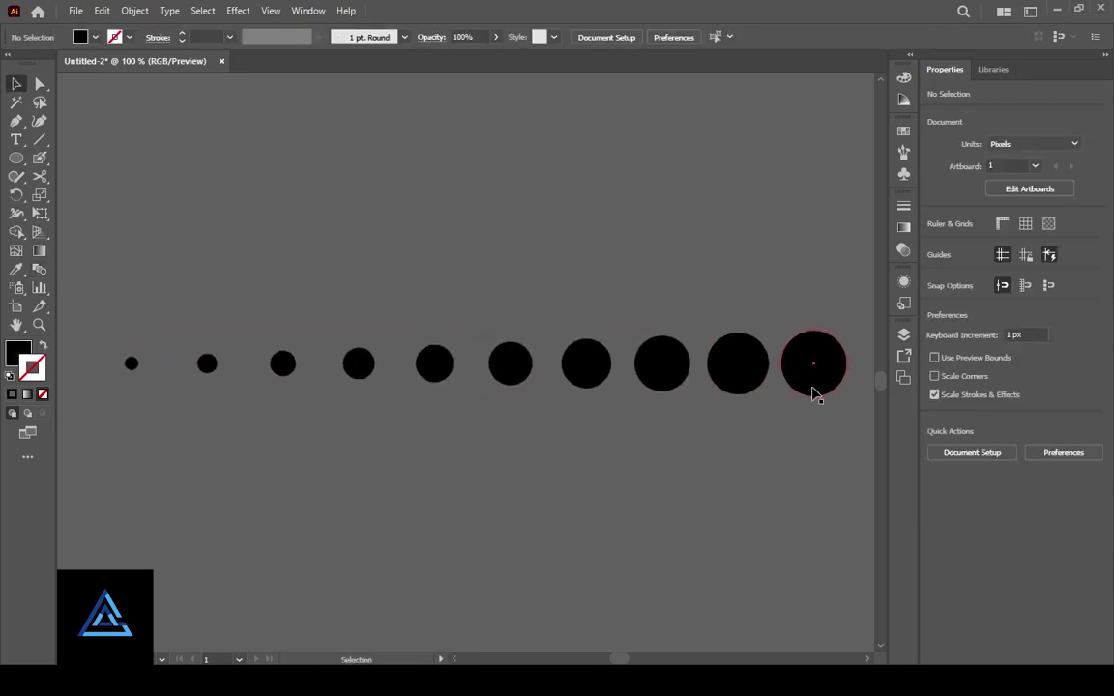
{"action": "left_click_drag", "start_coordinate": [815, 393], "coordinate": [816, 218]}
{"action": "left_click", "coordinate": [637, 274]}
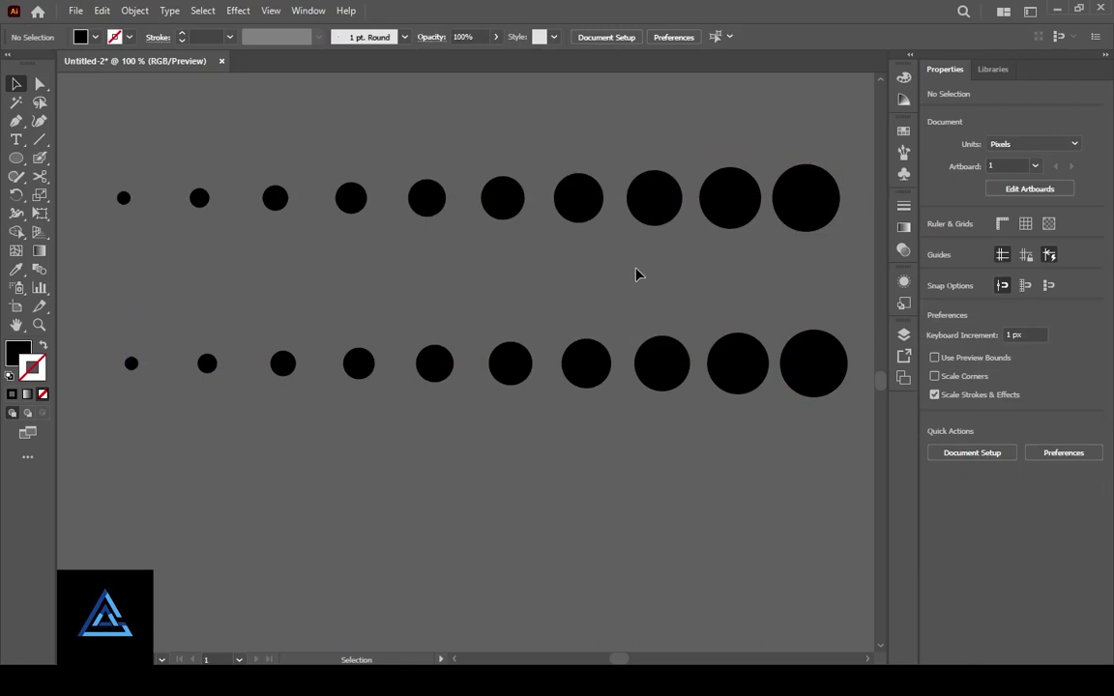
Scale the upper dot row to half width and move it left
{"action": "right_click", "coordinate": [647, 218]}
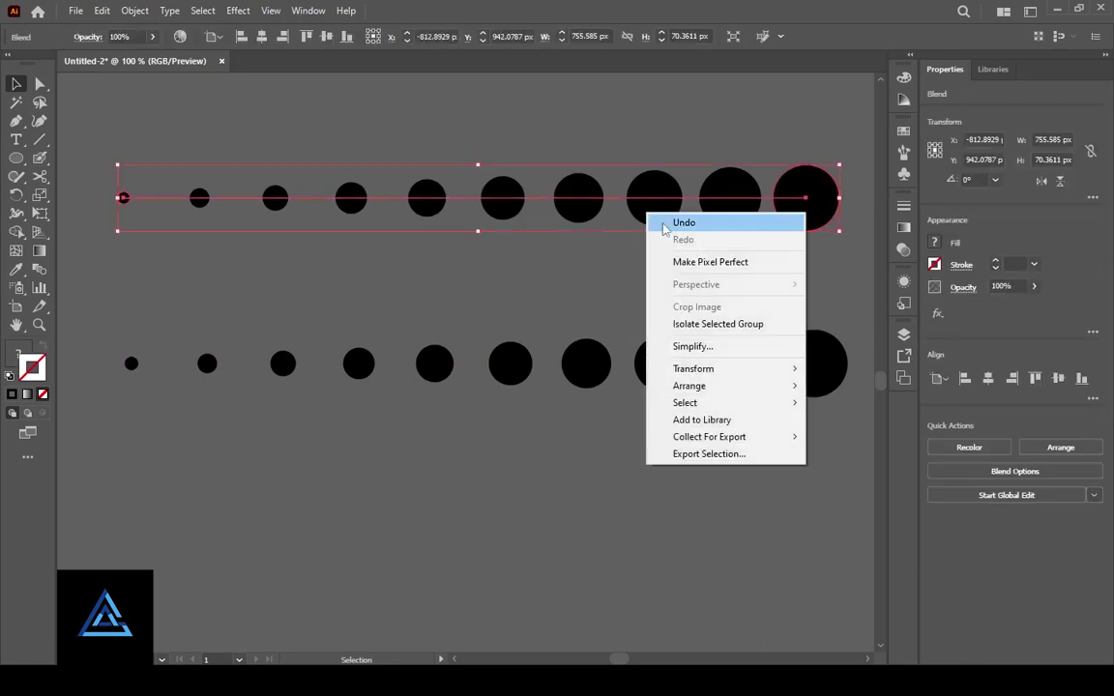
{"action": "left_click", "coordinate": [562, 212]}
{"action": "right_click", "coordinate": [560, 211]}
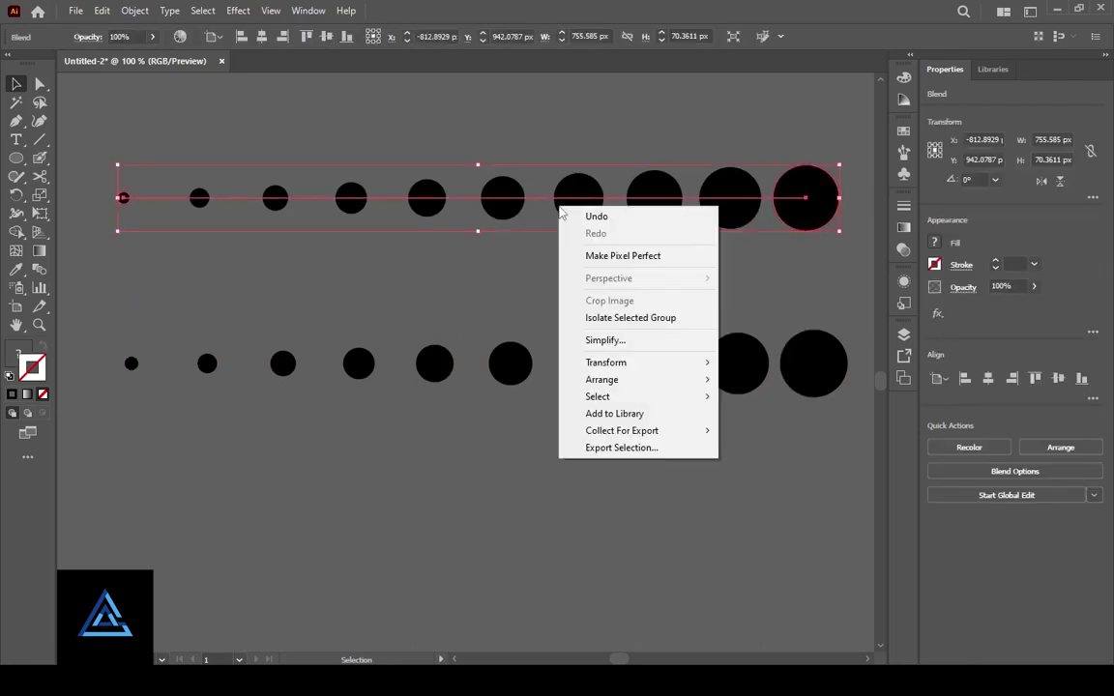
{"action": "left_click", "coordinate": [772, 550]}
{"action": "left_click", "coordinate": [744, 208]}
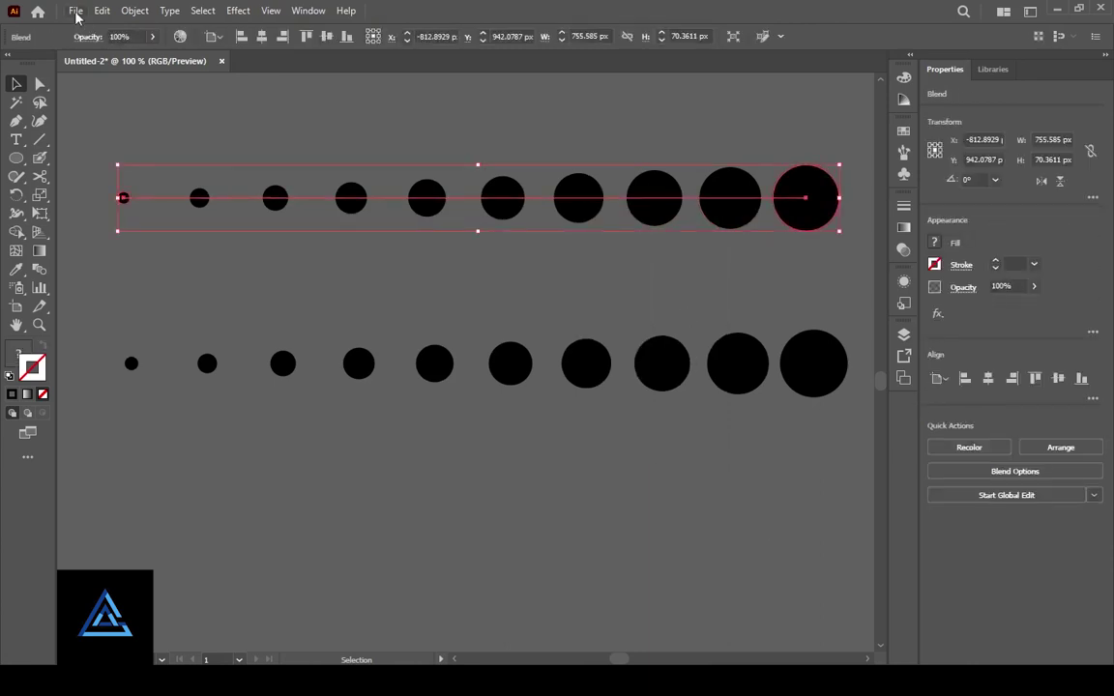
{"action": "key", "text": "ctrl+minus"}
{"action": "key", "text": "ctrl+minus"}
{"action": "left_click_drag", "start_coordinate": [536, 401], "coordinate": [453, 385]}
{"action": "left_click_drag", "start_coordinate": [563, 354], "coordinate": [341, 356]}
Reflect a copy of the small row and line it up beside the original
{"action": "right_click", "coordinate": [341, 356]}
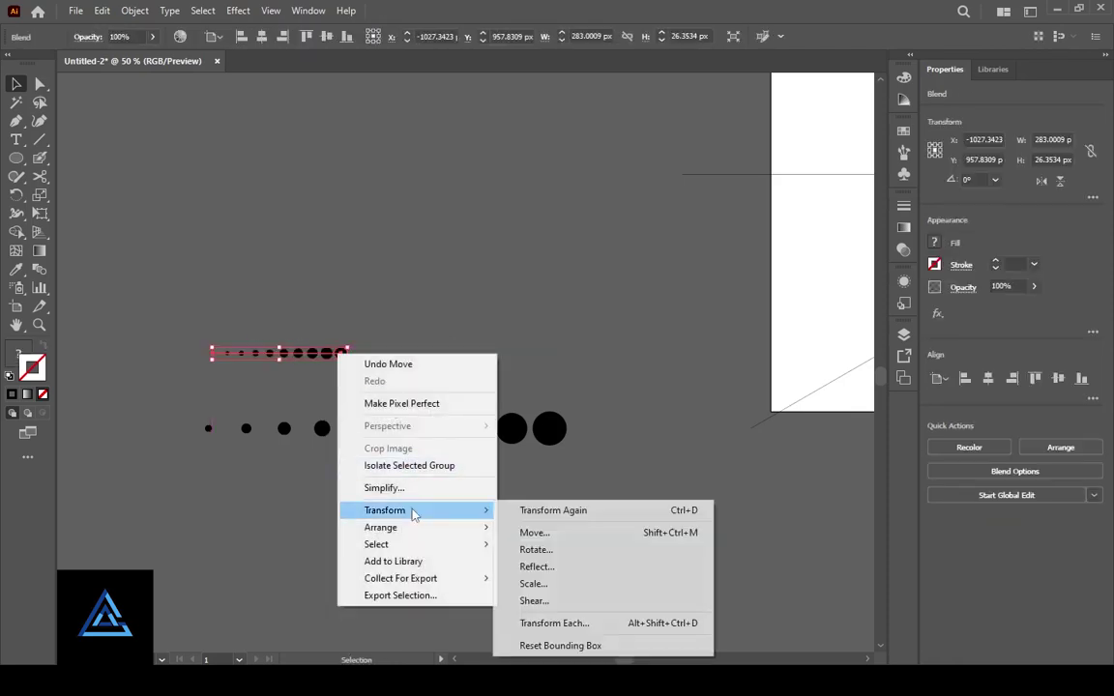
{"action": "left_click", "coordinate": [527, 545]}
{"action": "left_click", "coordinate": [559, 437]}
{"action": "key", "text": "ctrl+plus"}
{"action": "key", "text": "ctrl+plus"}
{"action": "key", "text": "ctrl+plus"}
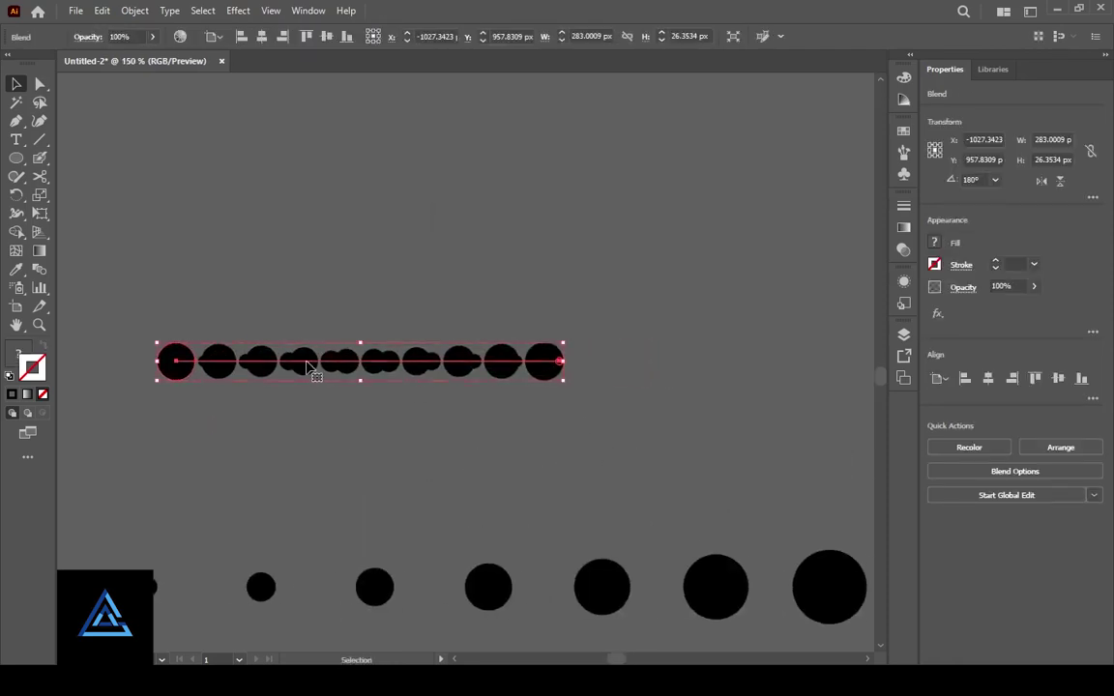
{"action": "left_click_drag", "start_coordinate": [304, 366], "coordinate": [727, 370]}
{"action": "left_click", "coordinate": [729, 450]}
{"action": "mouse_move", "coordinate": [729, 450]}
{"action": "left_mouse_down"}
{"action": "mouse_move", "coordinate": [507, 431]}
{"action": "mouse_move", "coordinate": [670, 425]}
{"action": "mouse_move", "coordinate": [575, 416]}
{"action": "left_mouse_up"}
{"action": "left_click_drag", "start_coordinate": [288, 311], "coordinate": [395, 310]}
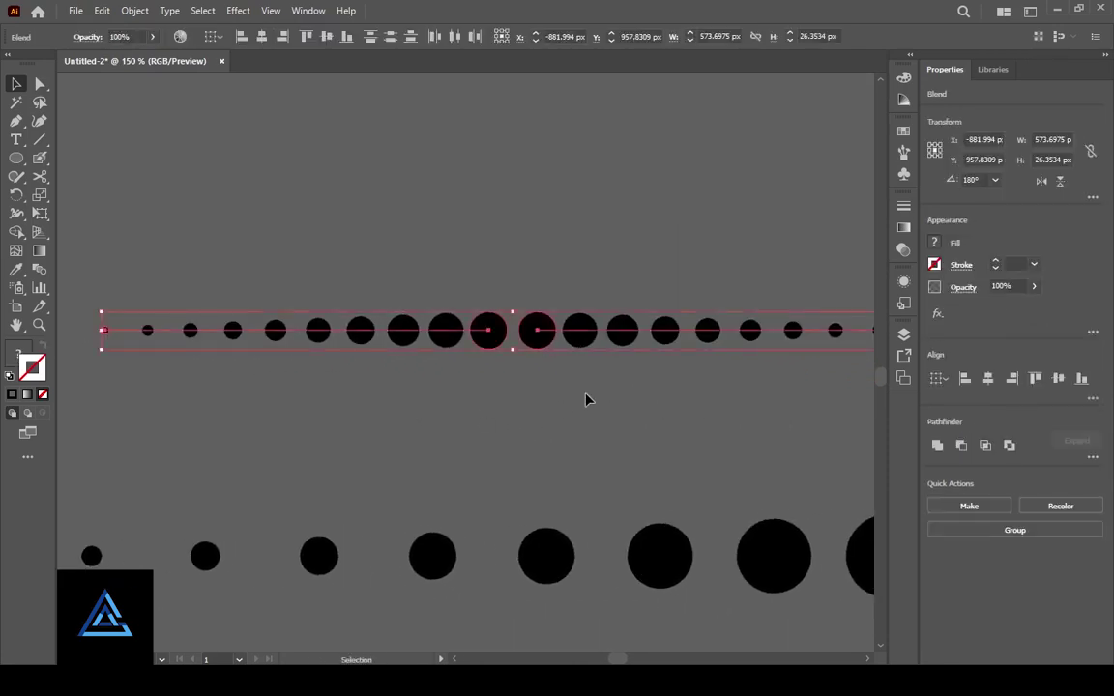
Expand both the top and lower dot-row blends into plain shapes
{"action": "left_click", "coordinate": [135, 10]}
{"action": "left_click", "coordinate": [159, 193]}
{"action": "left_click", "coordinate": [518, 427]}
{"action": "left_click", "coordinate": [560, 552]}
{"action": "left_click", "coordinate": [125, 11]}
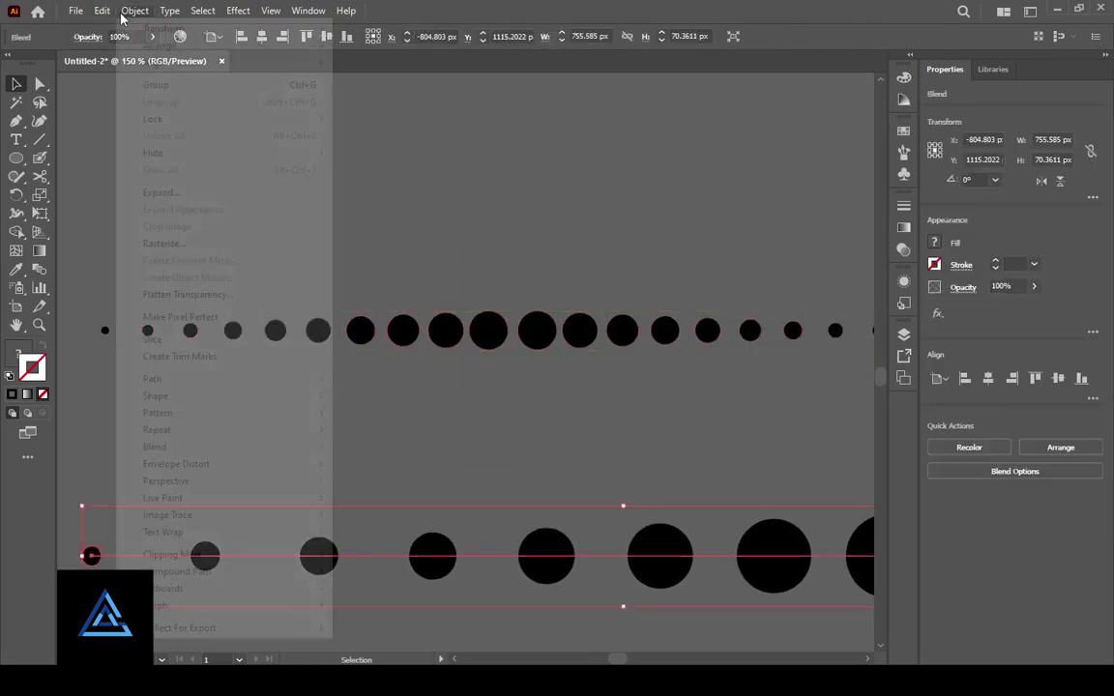
{"action": "left_click", "coordinate": [160, 192]}
{"action": "left_click", "coordinate": [539, 435]}
{"action": "left_click", "coordinate": [706, 485]}
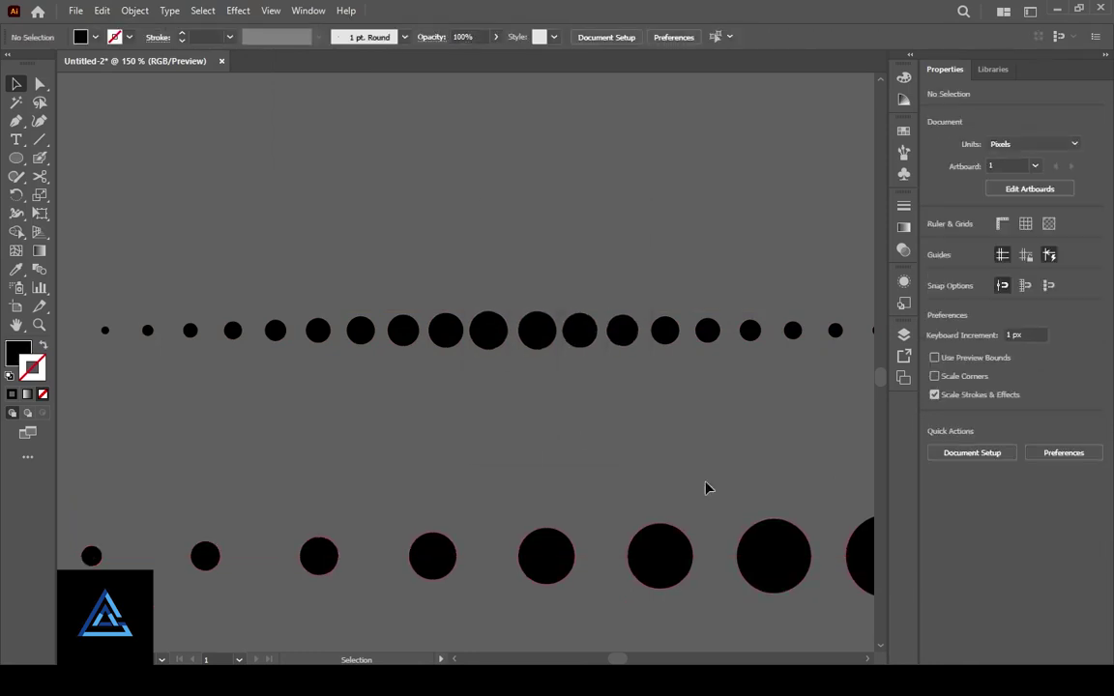
{"action": "left_click_drag", "start_coordinate": [725, 493], "coordinate": [727, 448]}
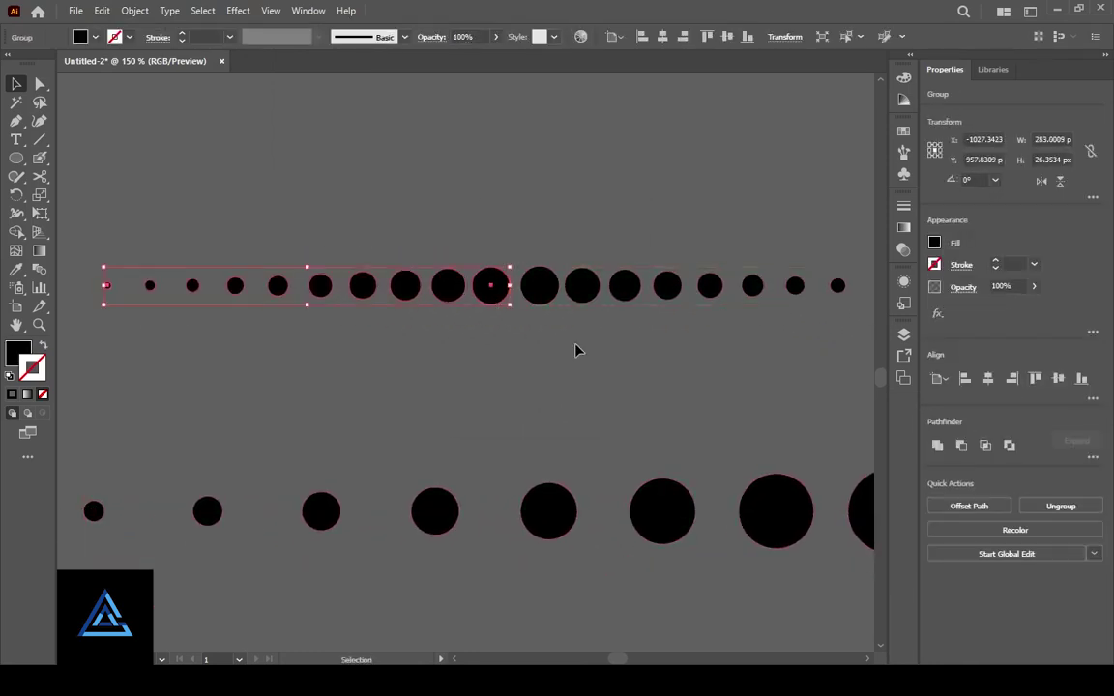
Stretch the symmetric top dot row wider, to about 590 px
{"action": "left_click", "coordinate": [497, 293]}
{"action": "right_click", "coordinate": [497, 293]}
{"action": "left_click", "coordinate": [640, 426]}
{"action": "key", "text": "ctrl+1"}
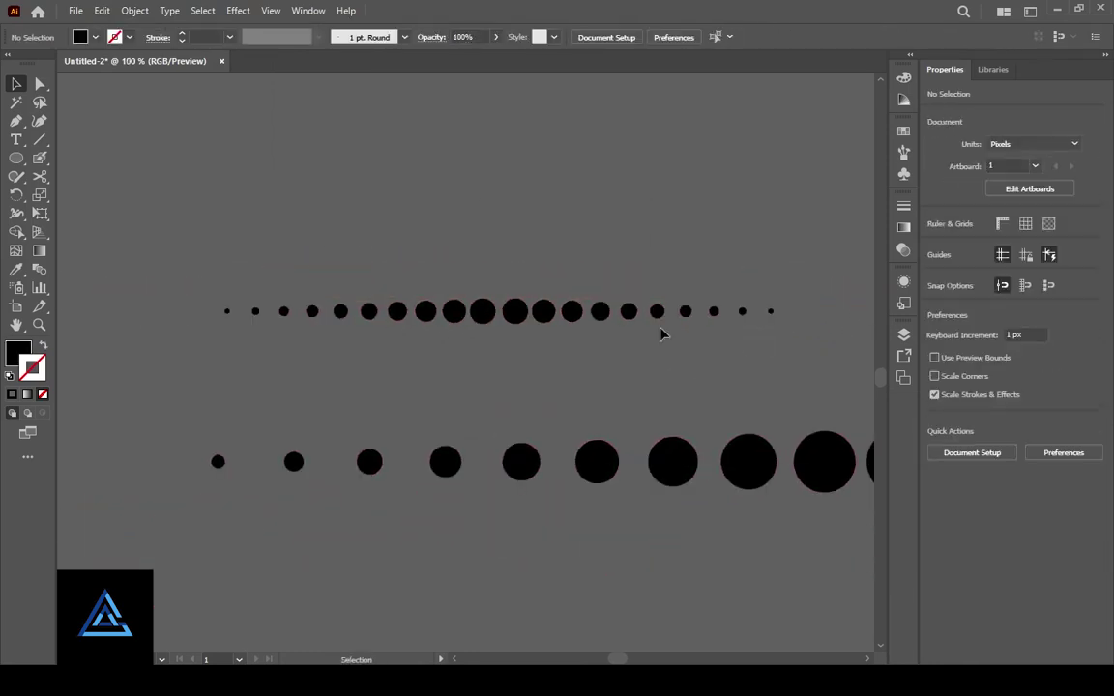
{"action": "left_click_drag", "start_coordinate": [661, 333], "coordinate": [226, 293]}
{"action": "scroll", "coordinate": [640, 361], "scroll_direction": "right", "scroll_amount": 3}
{"action": "mouse_move", "coordinate": [640, 326]}
{"action": "left_mouse_down"}
{"action": "mouse_move", "coordinate": [786, 390]}
{"action": "mouse_move", "coordinate": [777, 385]}
{"action": "left_mouse_up"}
{"action": "left_click", "coordinate": [705, 401]}
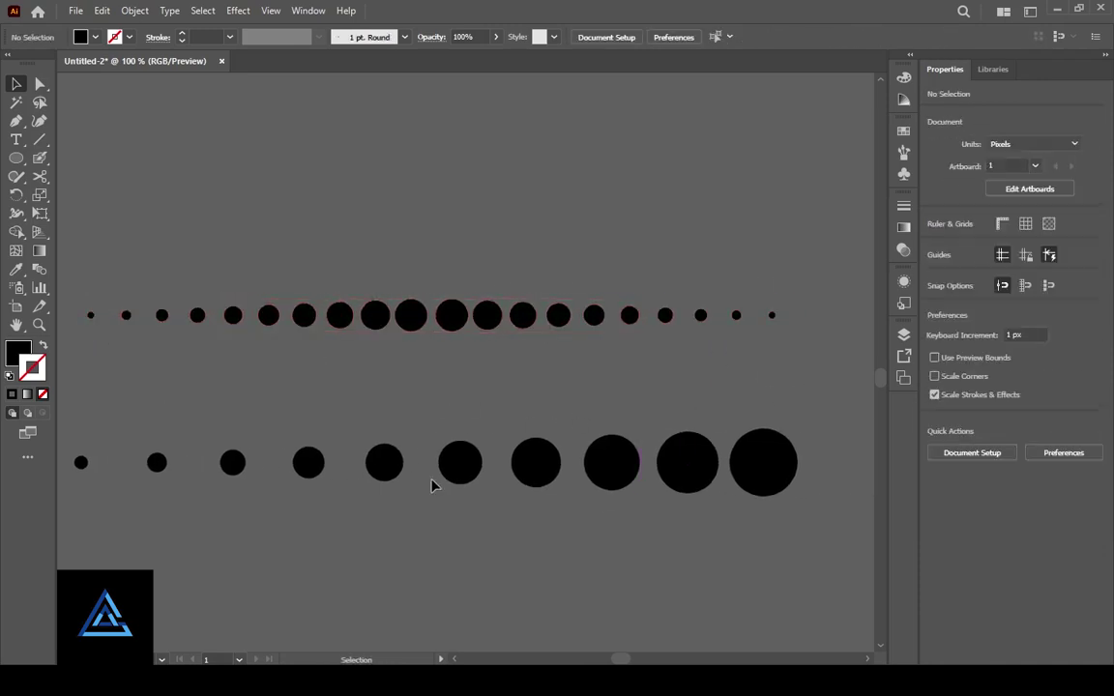
Alt-drag the bottom dot row downward into a third row
{"action": "left_click", "coordinate": [455, 329]}
{"action": "left_click", "coordinate": [458, 480]}
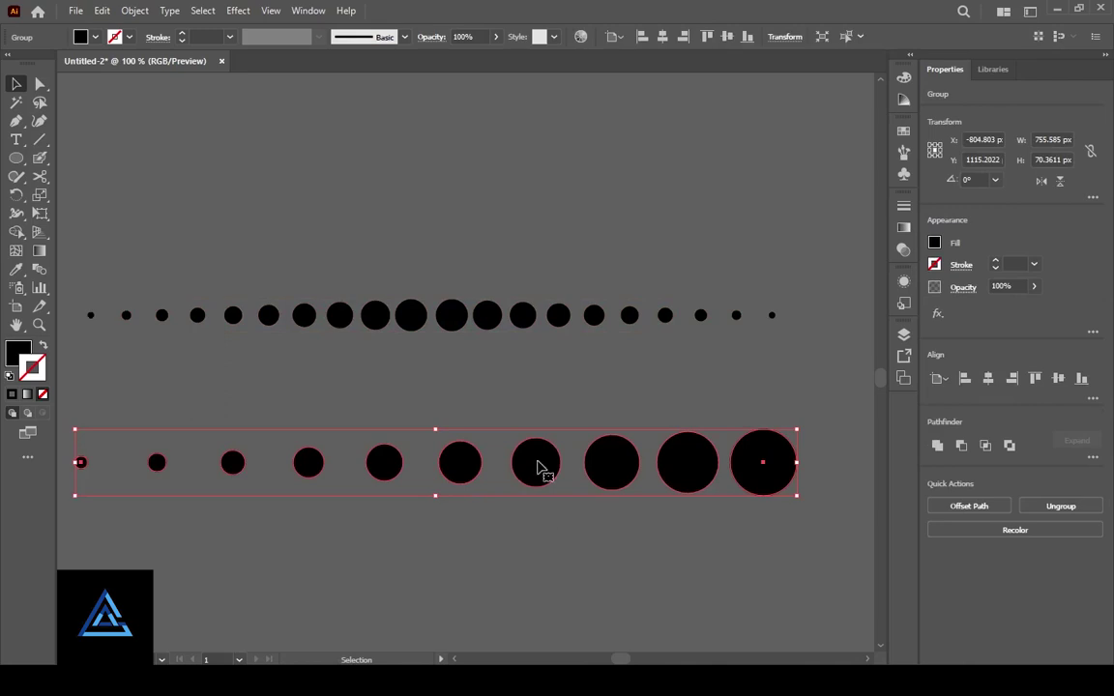
{"action": "left_click_drag", "start_coordinate": [541, 467], "coordinate": [544, 576]}
Draw a thick black Pen line through the bottom dot row, then duplicate the top row upward
{"action": "left_click", "coordinate": [477, 512]}
{"action": "left_click", "coordinate": [15, 121]}
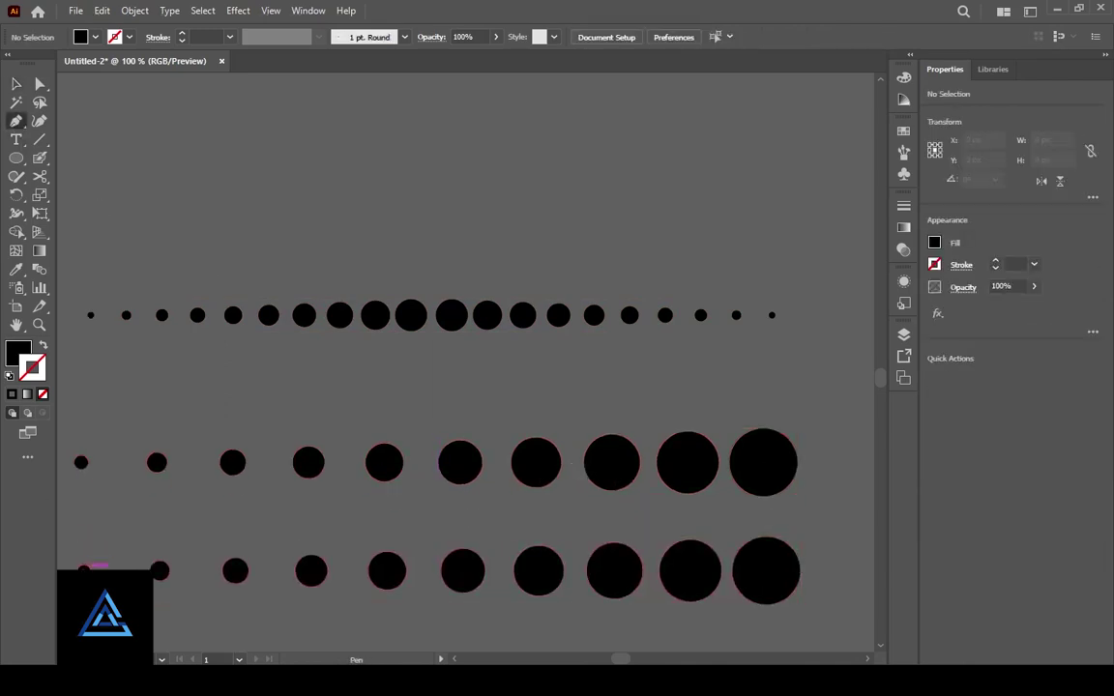
{"action": "left_click", "coordinate": [83, 571]}
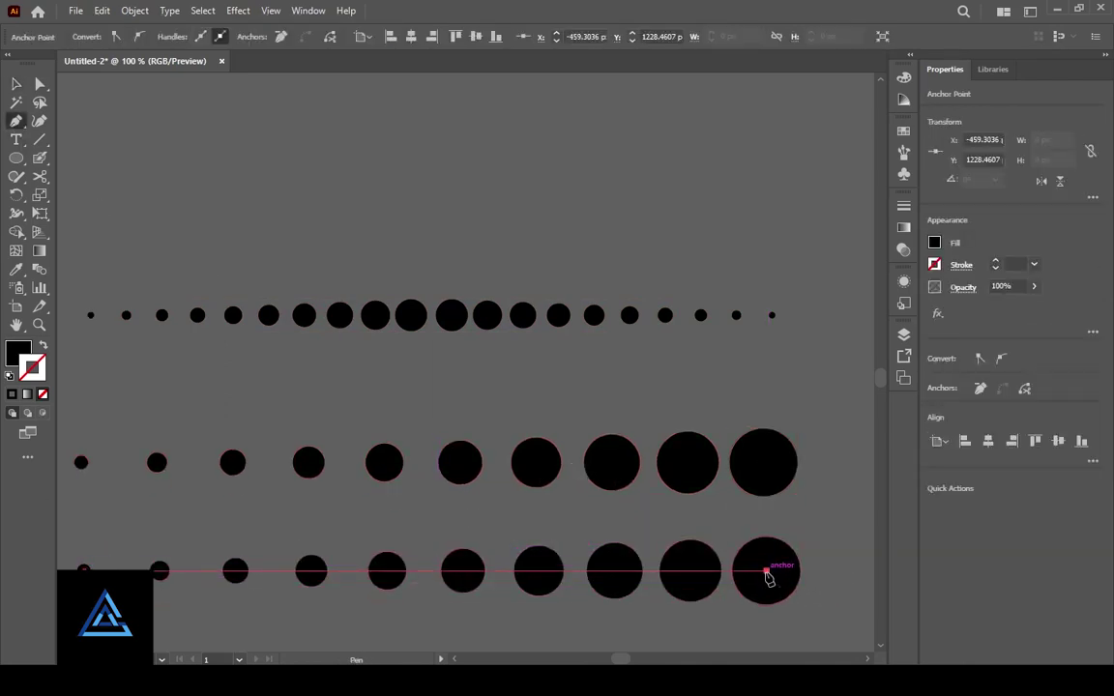
{"action": "key", "text": "v"}
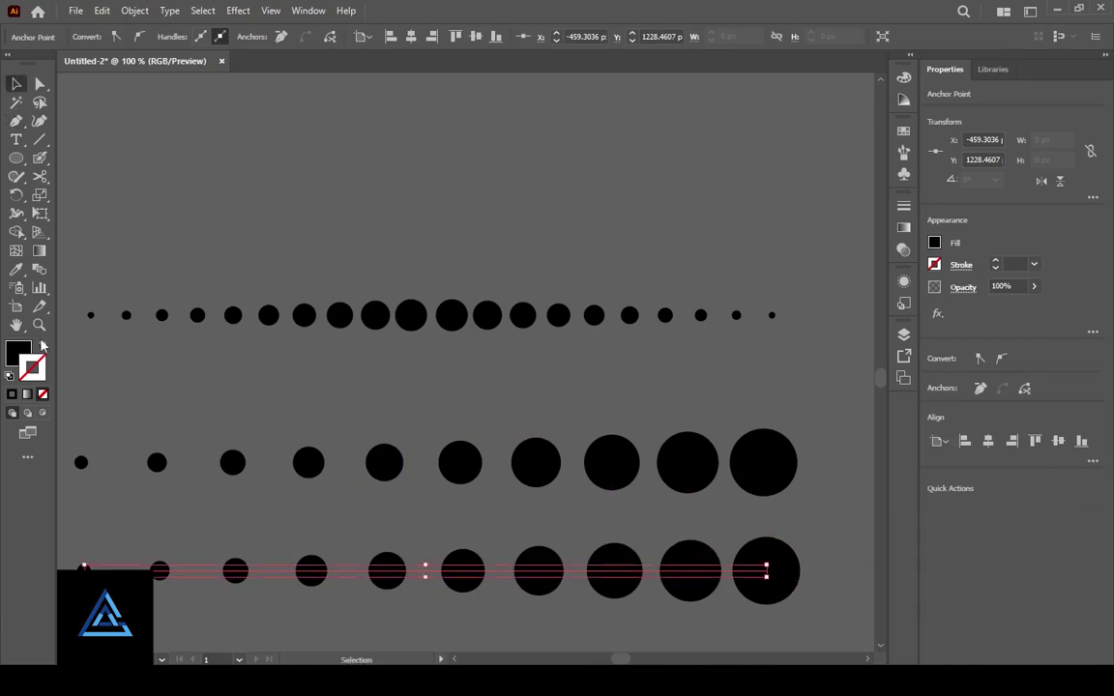
{"action": "left_click", "coordinate": [43, 346]}
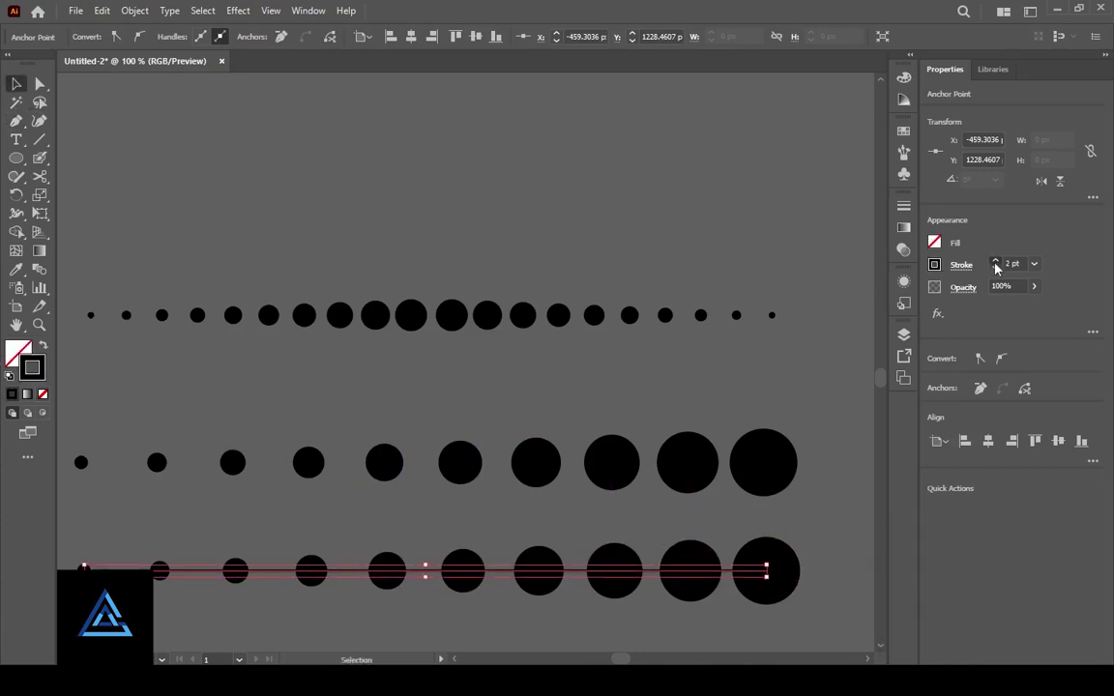
{"action": "left_click", "coordinate": [554, 531]}
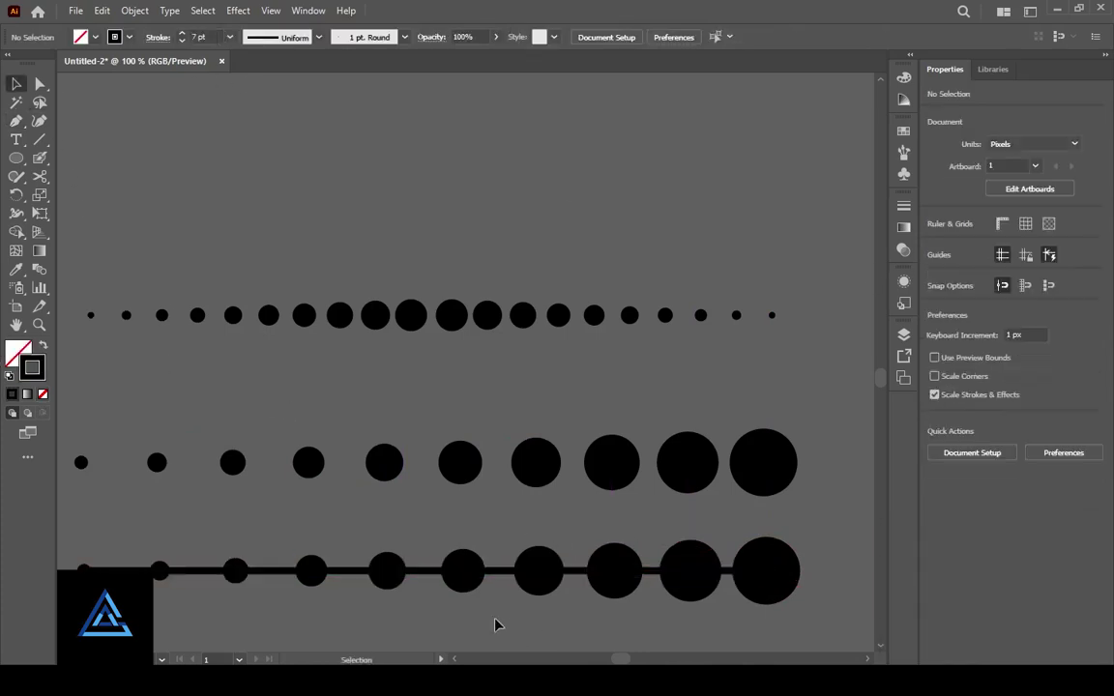
{"action": "scroll", "coordinate": [527, 532], "scroll_direction": "down", "scroll_amount": 2}
{"action": "left_click_drag", "start_coordinate": [472, 290], "coordinate": [464, 215], "text": "alt"}
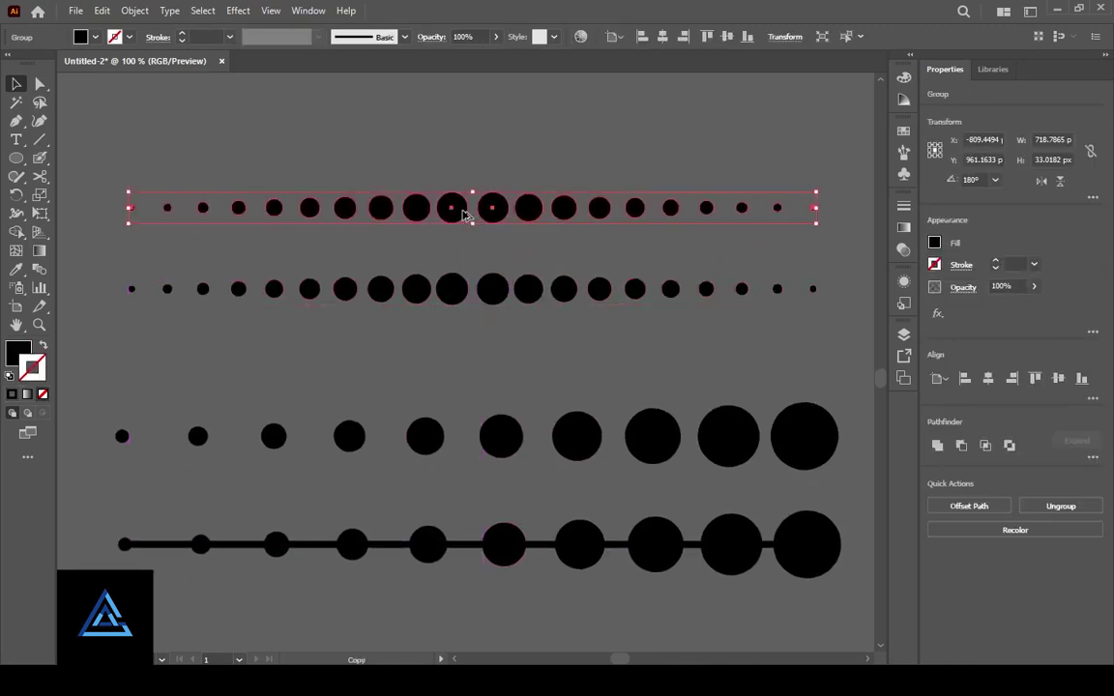
Alt-drag a copy of the bottom connecting line up onto the top dot row
{"action": "left_click", "coordinate": [475, 559]}
{"action": "left_click_drag", "start_coordinate": [467, 544], "coordinate": [464, 215], "text": "alt"}
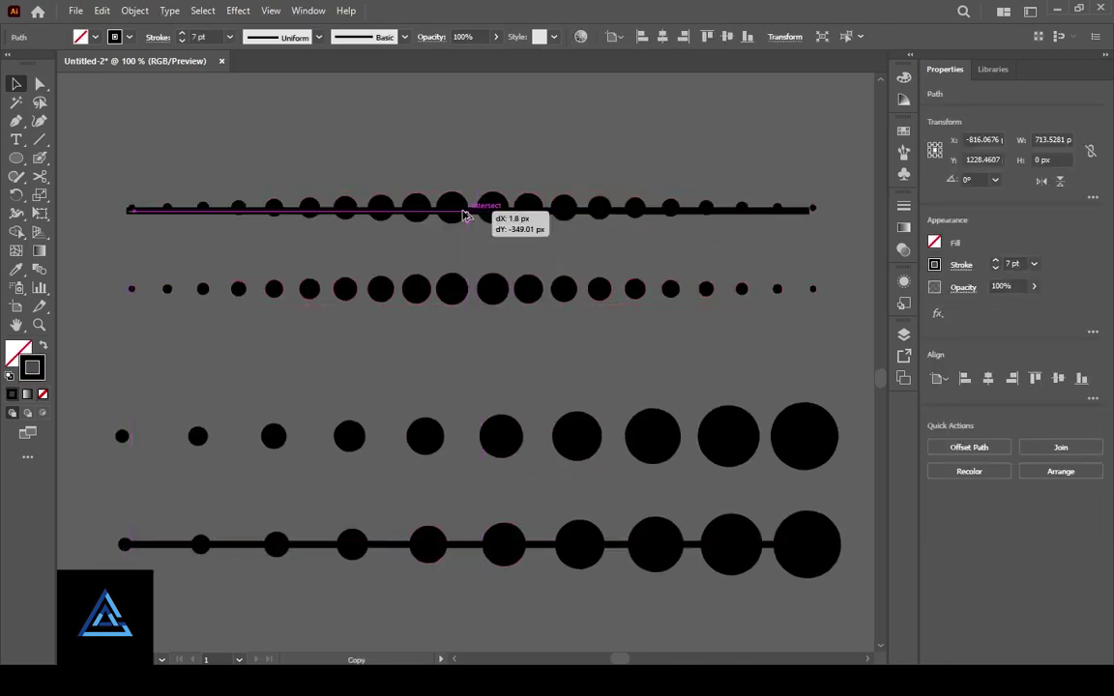
{"action": "key", "text": "ctrl+="}
{"action": "key", "text": "ctrl+="}
{"action": "key", "text": "ctrl+="}
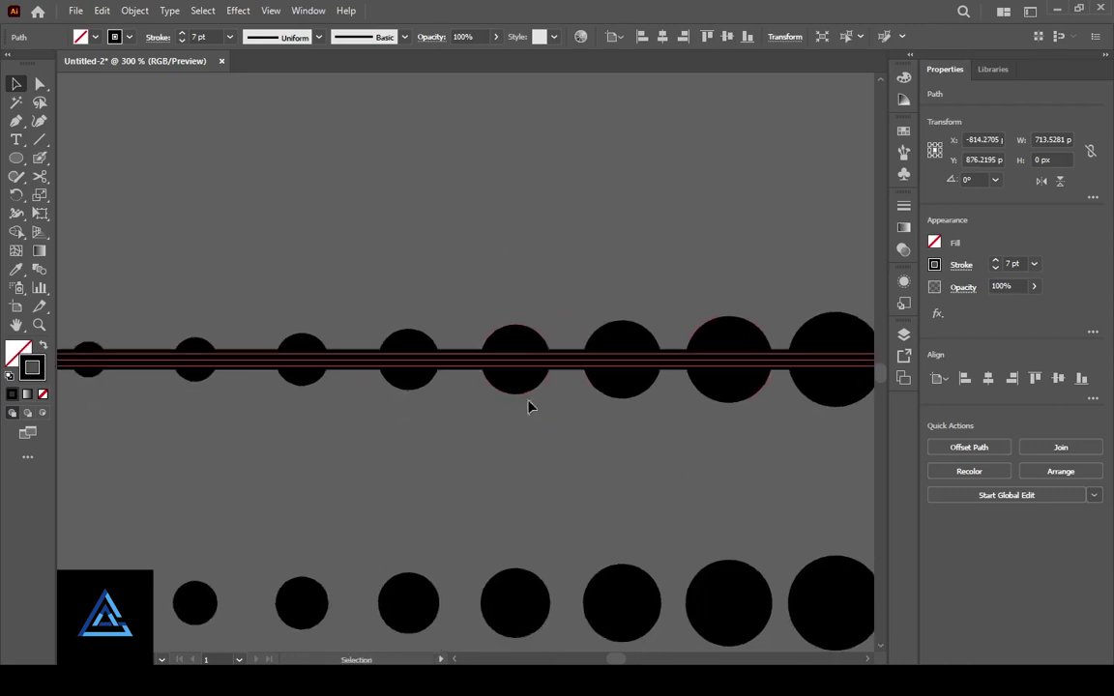
{"action": "left_click", "coordinate": [530, 406]}
{"action": "left_click", "coordinate": [461, 361]}
Give the top row's line a tapered width profile and one point heavier stroke
{"action": "left_click", "coordinate": [300, 36]}
{"action": "left_click", "coordinate": [263, 80]}
{"action": "left_click", "coordinate": [242, 479]}
{"action": "left_click_drag", "start_coordinate": [241, 479], "coordinate": [325, 486]}
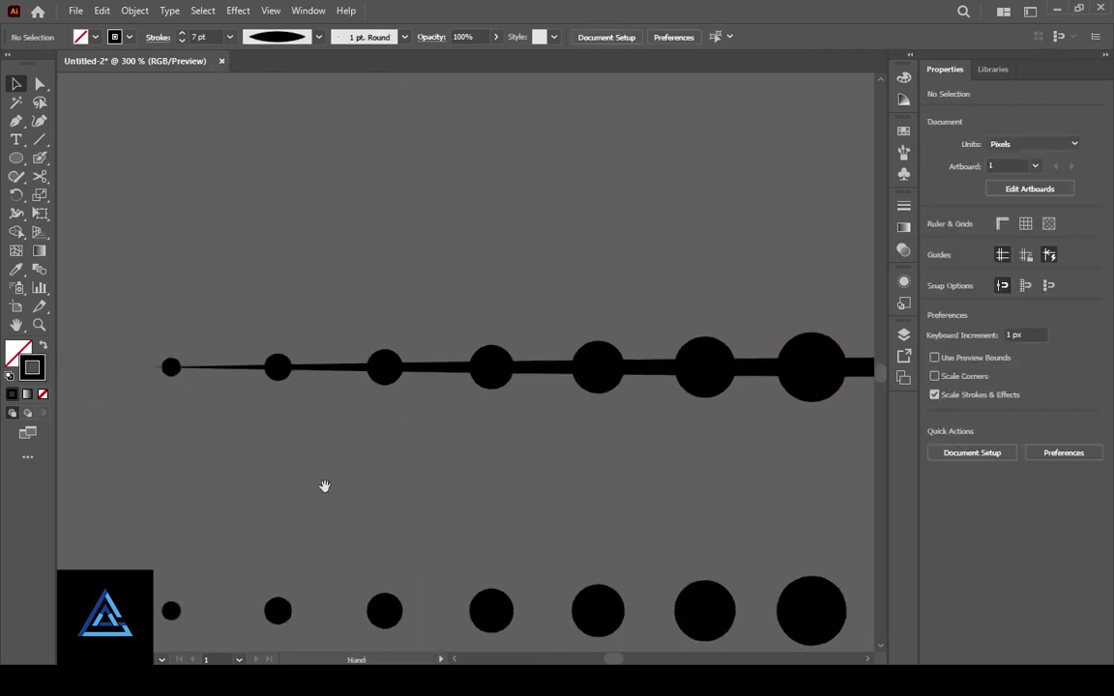
{"action": "left_click", "coordinate": [287, 372]}
{"action": "left_click_drag", "start_coordinate": [721, 495], "coordinate": [610, 501]}
{"action": "left_click", "coordinate": [542, 507]}
{"action": "left_click", "coordinate": [791, 380]}
{"action": "left_click", "coordinate": [996, 263]}
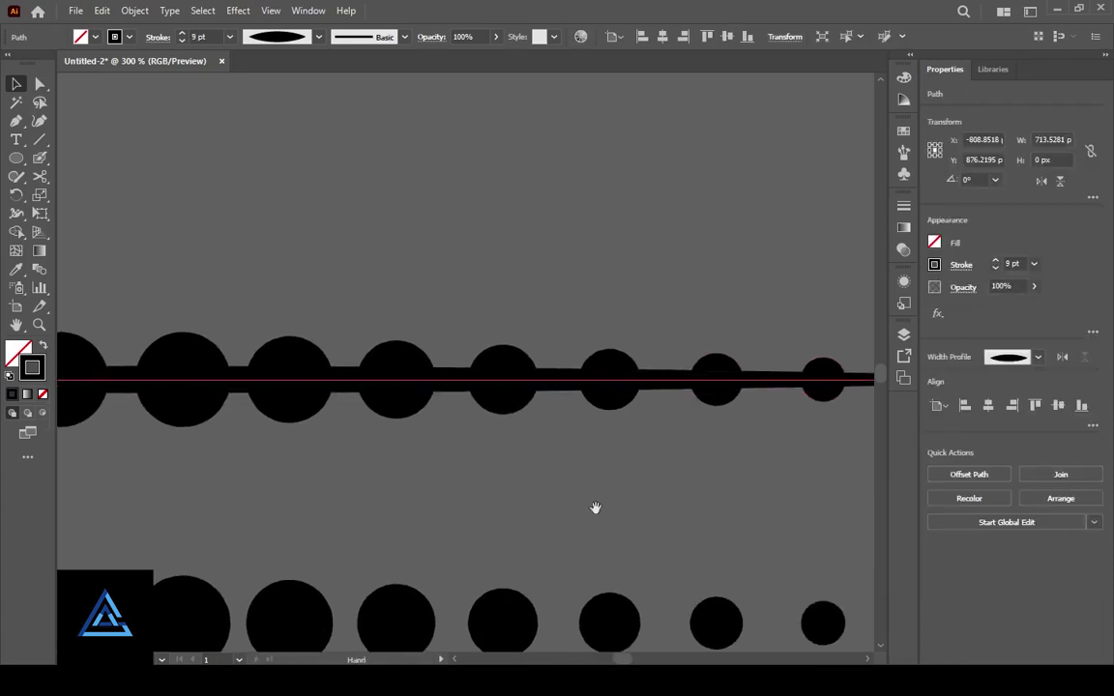
{"action": "left_click", "coordinate": [594, 508]}
Try triangular and lens-shaped width profiles on the bottom row's line
{"action": "scroll", "coordinate": [443, 517], "scroll_direction": "down", "scroll_amount": 3}
{"action": "scroll", "coordinate": [596, 639], "scroll_direction": "down", "scroll_amount": 2}
{"action": "scroll", "coordinate": [339, 437], "scroll_direction": "down", "scroll_amount": 3}
{"action": "left_click", "coordinate": [310, 407]}
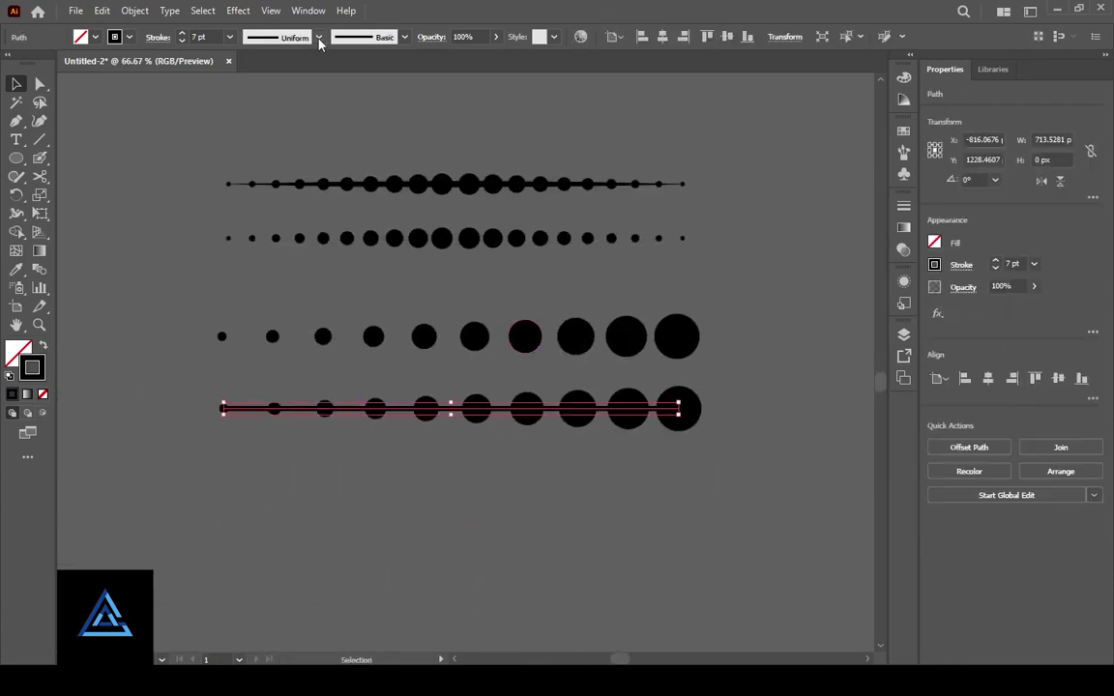
{"action": "left_click", "coordinate": [318, 36]}
{"action": "left_click", "coordinate": [262, 153]}
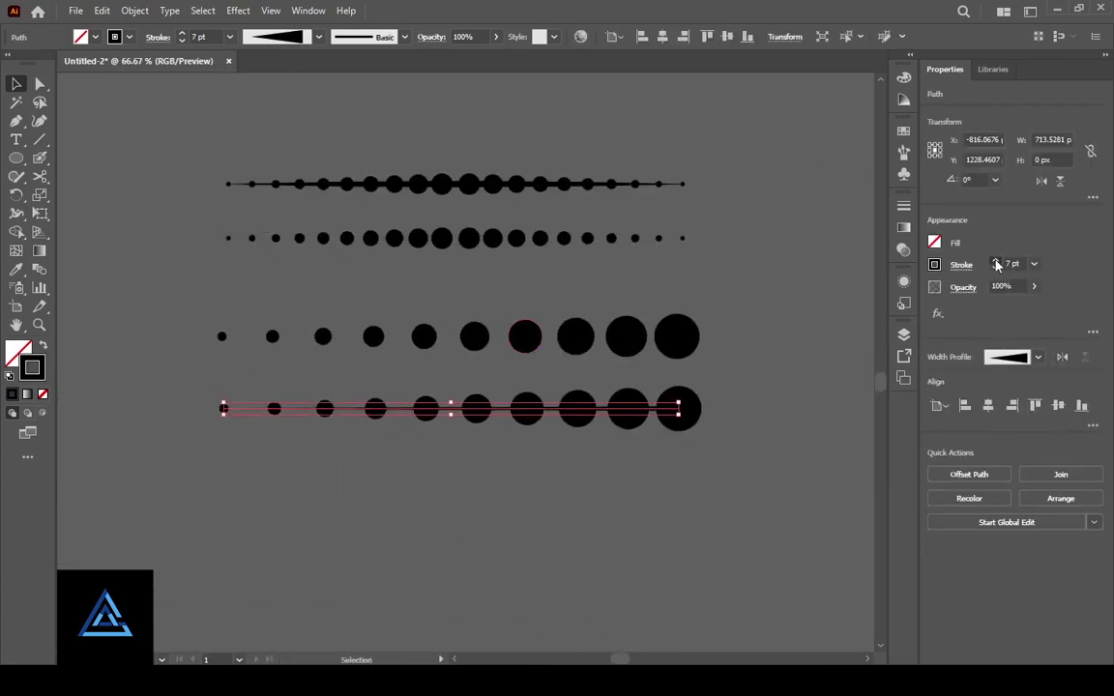
{"action": "left_click", "coordinate": [712, 551]}
{"action": "left_click", "coordinate": [511, 422]}
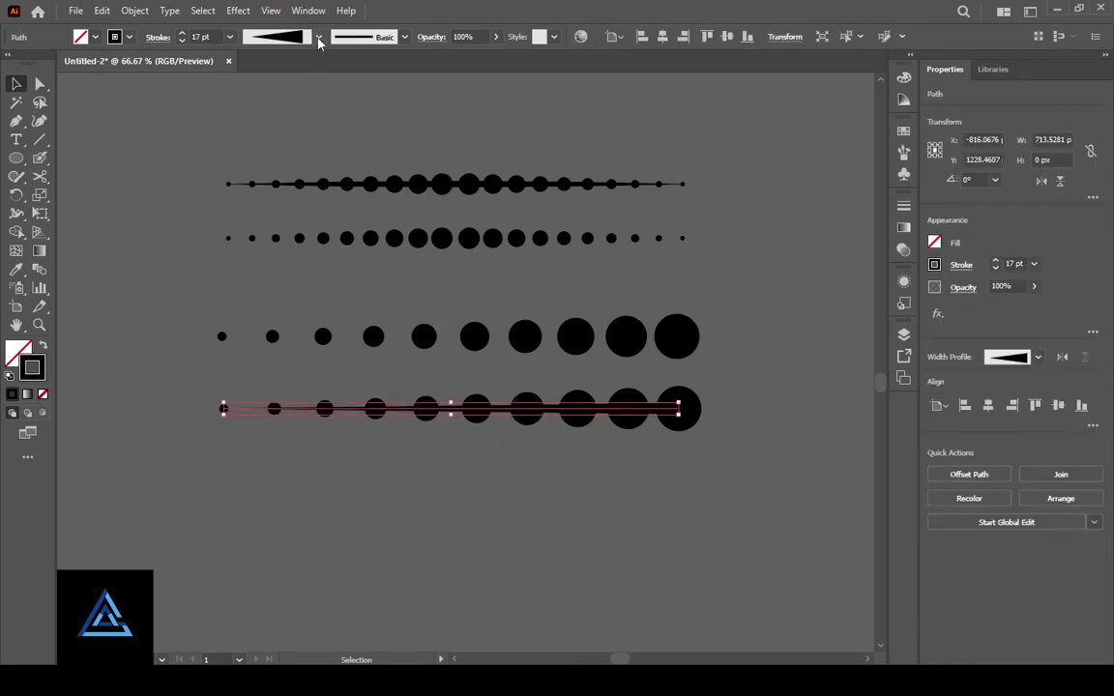
{"action": "left_click", "coordinate": [318, 36]}
{"action": "left_click", "coordinate": [261, 106]}
{"action": "left_click", "coordinate": [503, 446]}
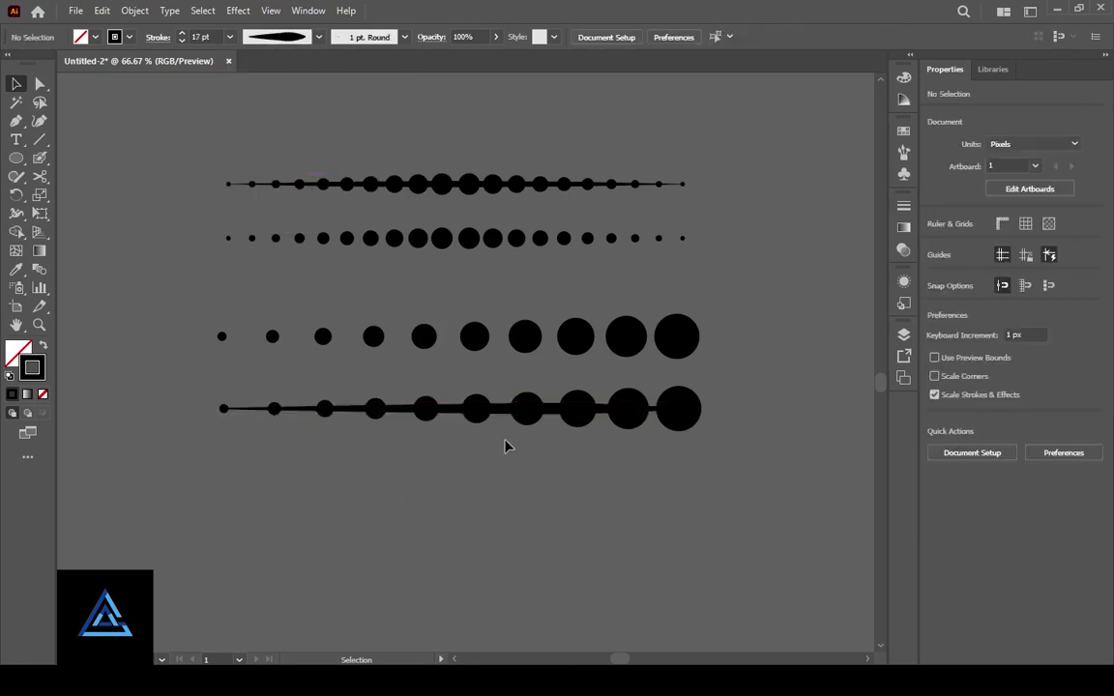
Apply Width Profile 4 so the bottom line tapers from thin left to thick right
{"action": "left_click", "coordinate": [502, 410]}
{"action": "left_click", "coordinate": [318, 36]}
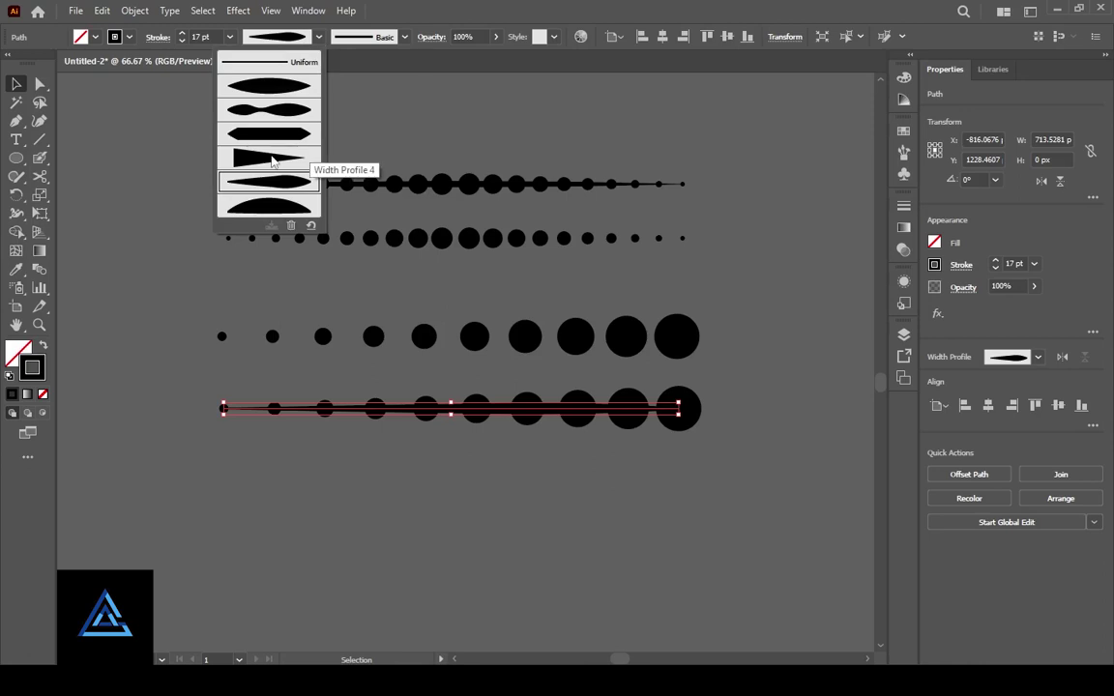
{"action": "left_click", "coordinate": [272, 160]}
{"action": "left_click", "coordinate": [649, 545]}
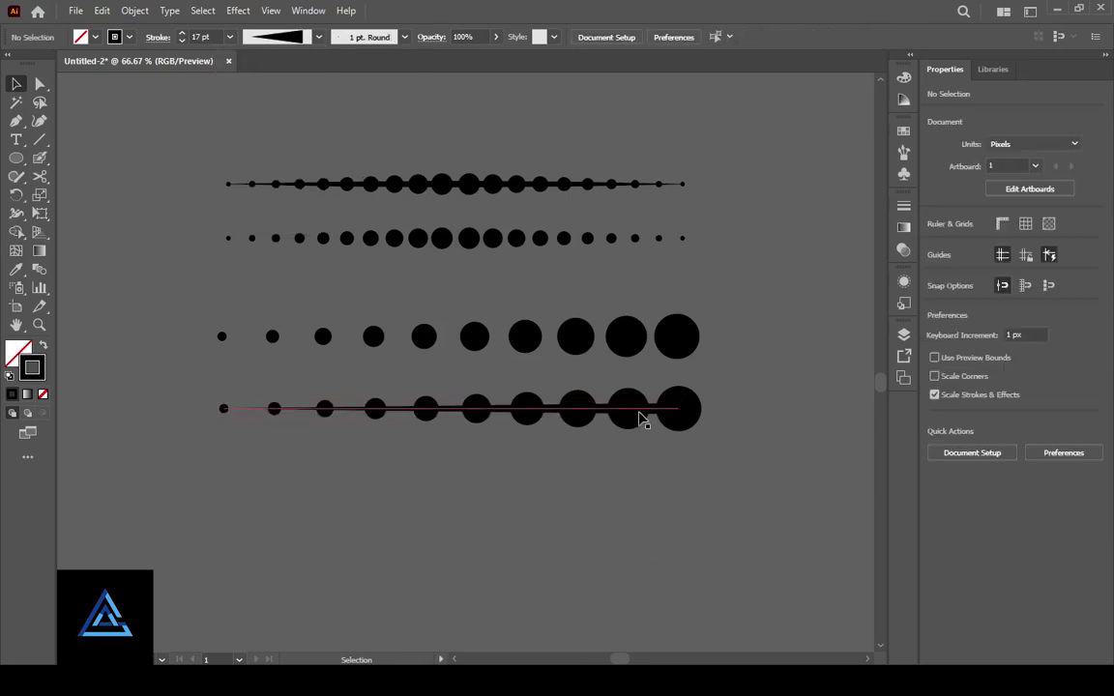
{"action": "left_click", "coordinate": [590, 408]}
{"action": "left_click", "coordinate": [467, 130]}
{"action": "left_click", "coordinate": [476, 184]}
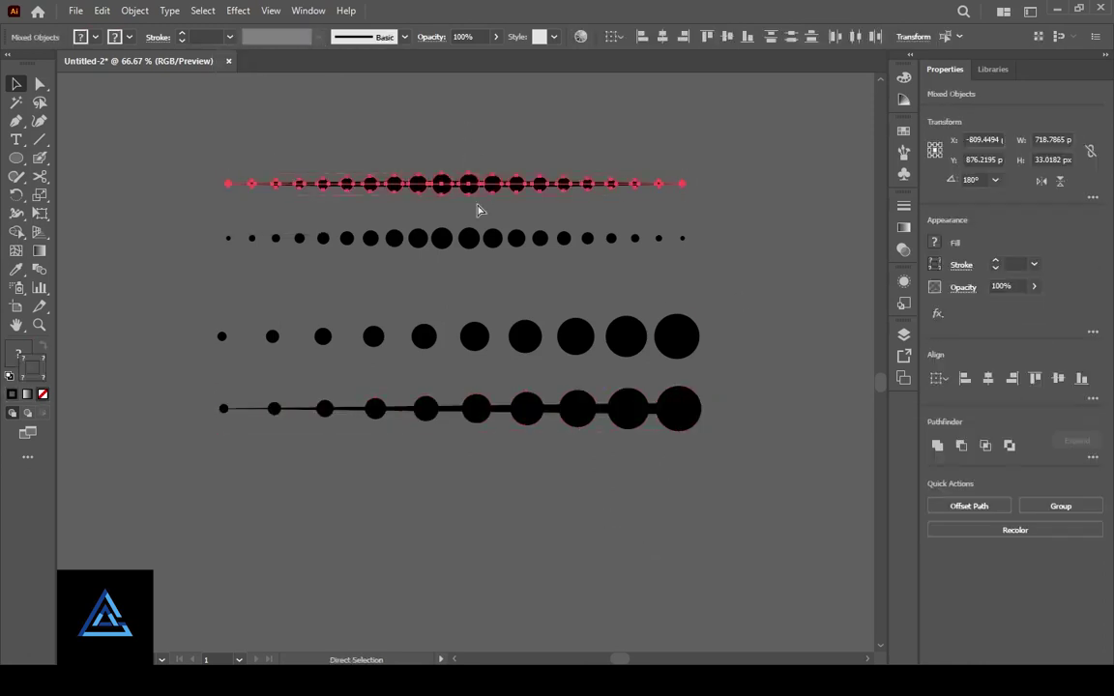
{"action": "left_click", "coordinate": [567, 557]}
Create a three-point star triangle with a 1 pt stroke, swapped to solid black fill
{"action": "key", "text": "a"}
{"action": "scroll", "coordinate": [568, 556], "scroll_direction": "up", "scroll_amount": 3}
{"action": "left_click", "coordinate": [16, 158]}
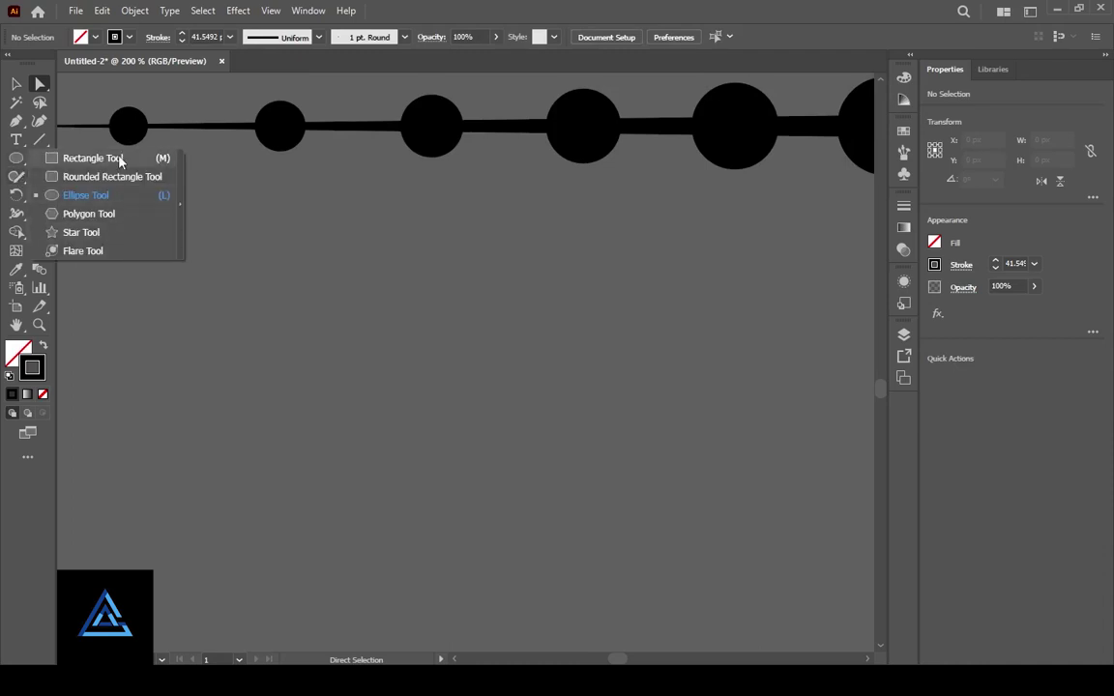
{"action": "left_click", "coordinate": [81, 232]}
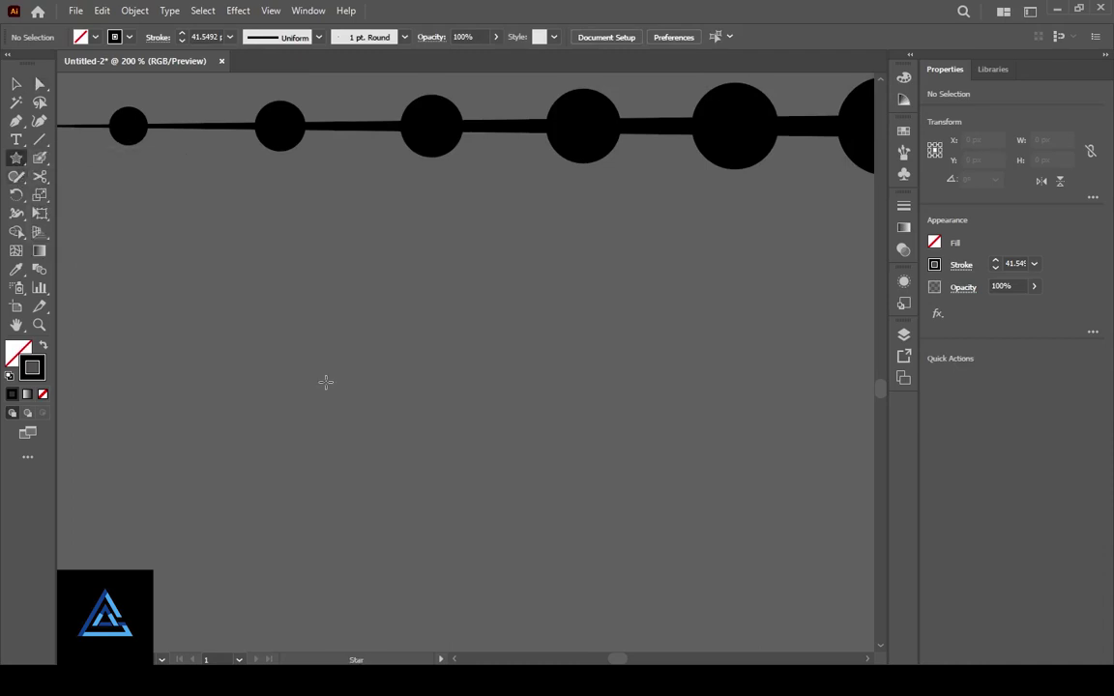
{"action": "left_click", "coordinate": [323, 380]}
{"action": "left_click", "coordinate": [516, 391]}
{"action": "left_click", "coordinate": [229, 37]}
{"action": "left_click", "coordinate": [221, 116]}
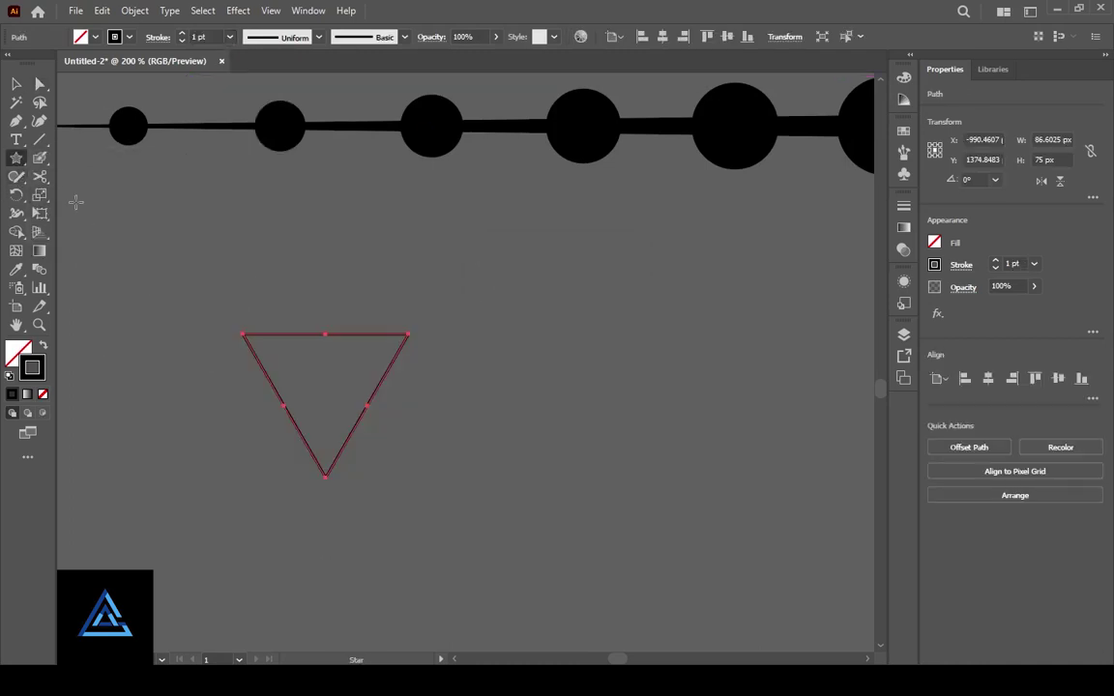
{"action": "key", "text": "shift+x"}
Stretch the triangle downward and round its two top corners into a teardrop
{"action": "left_click_drag", "start_coordinate": [325, 477], "coordinate": [325, 587]}
{"action": "left_click", "coordinate": [428, 450]}
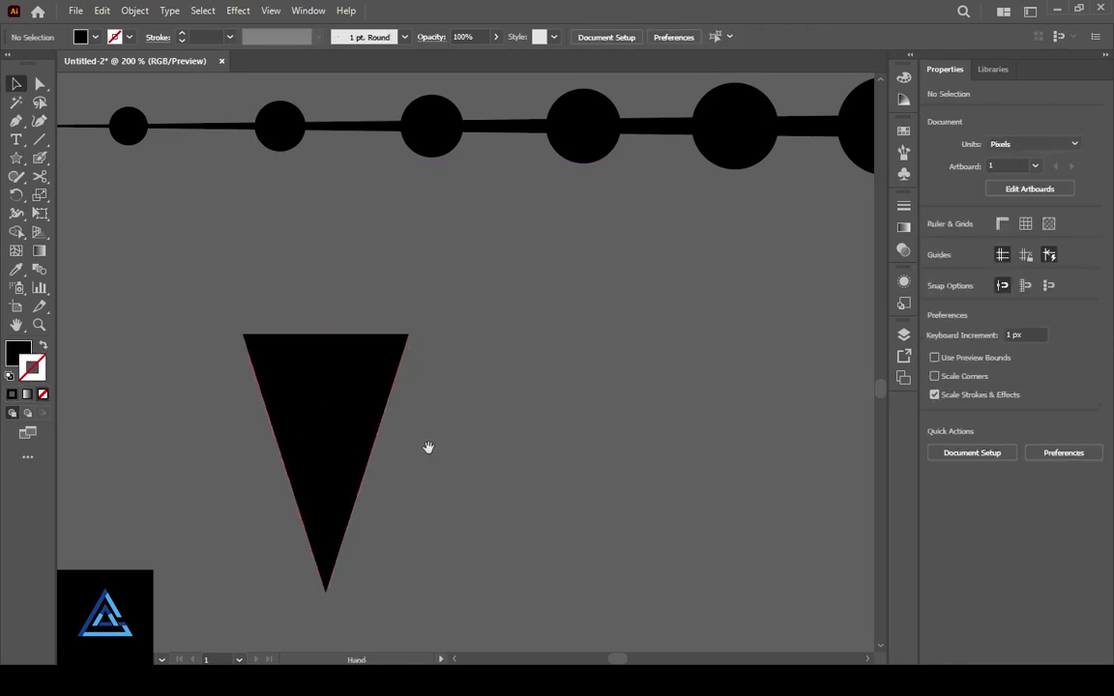
{"action": "scroll", "coordinate": [427, 450], "scroll_direction": "down", "scroll_amount": 2}
{"action": "key", "text": "a"}
{"action": "left_click", "coordinate": [352, 291]}
{"action": "mouse_move", "coordinate": [217, 222]}
{"action": "left_mouse_down"}
{"action": "mouse_move", "coordinate": [425, 275]}
{"action": "mouse_move", "coordinate": [323, 313]}
{"action": "left_mouse_up"}
{"action": "left_click", "coordinate": [492, 314]}
Adjust the teardrop's lower tip, keeping the sharper point
{"action": "left_click_drag", "start_coordinate": [343, 499], "coordinate": [343, 567]}
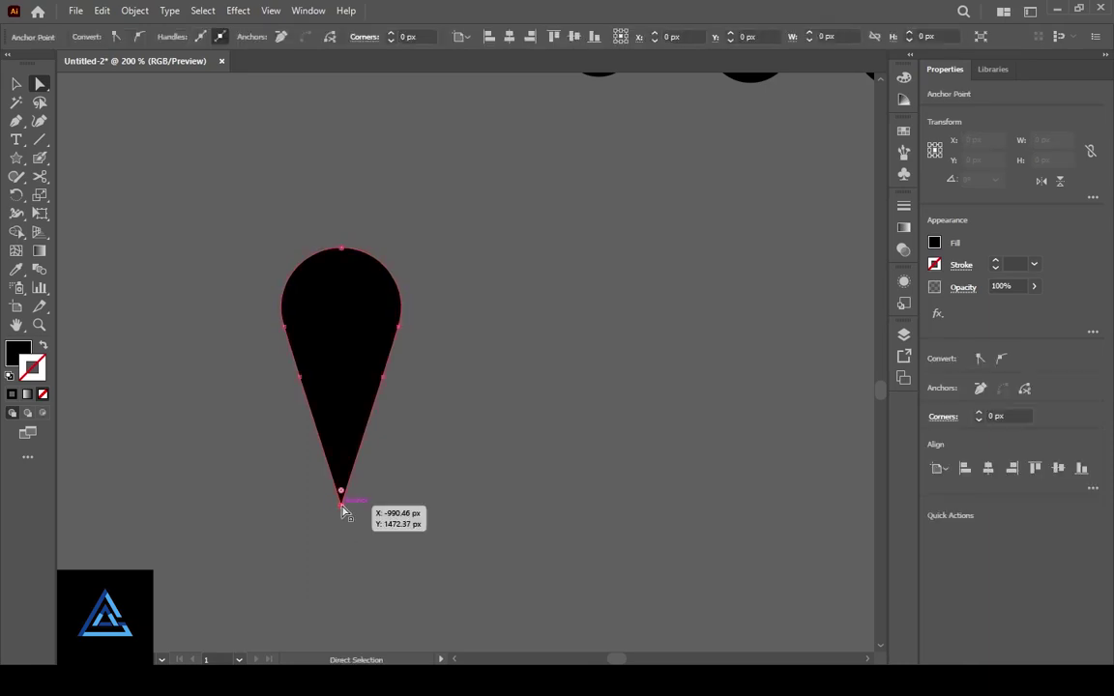
{"action": "left_click", "coordinate": [448, 531]}
{"action": "key", "text": "ctrl+z"}
{"action": "left_click", "coordinate": [344, 496]}
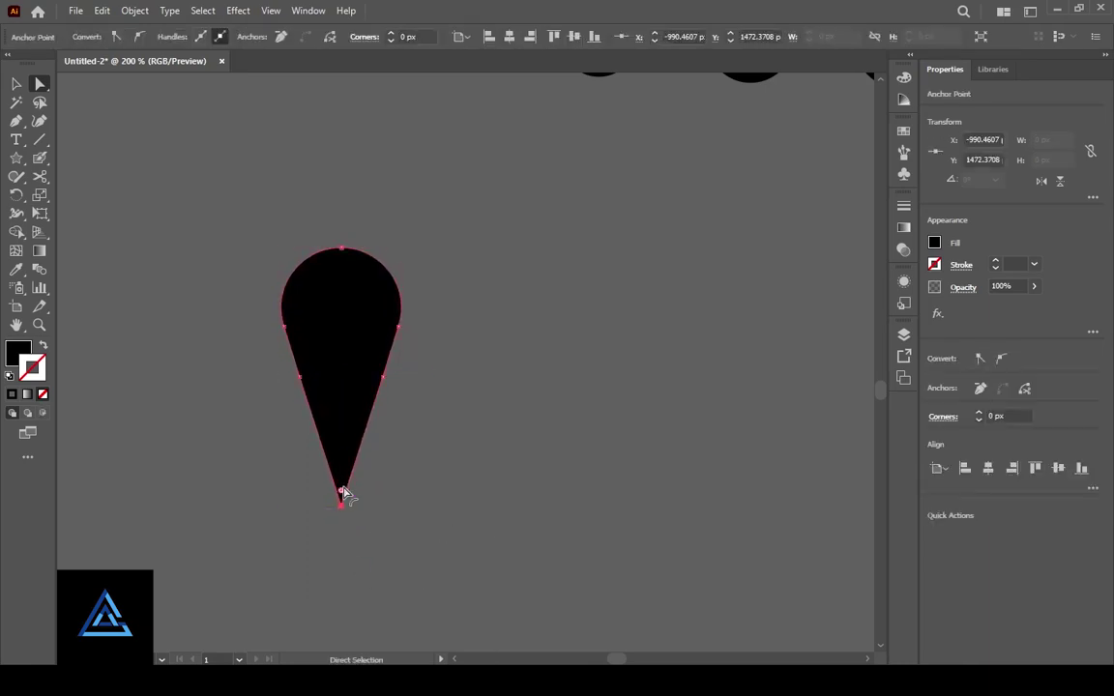
{"action": "left_click", "coordinate": [540, 461]}
{"action": "key", "text": "ctrl+z"}
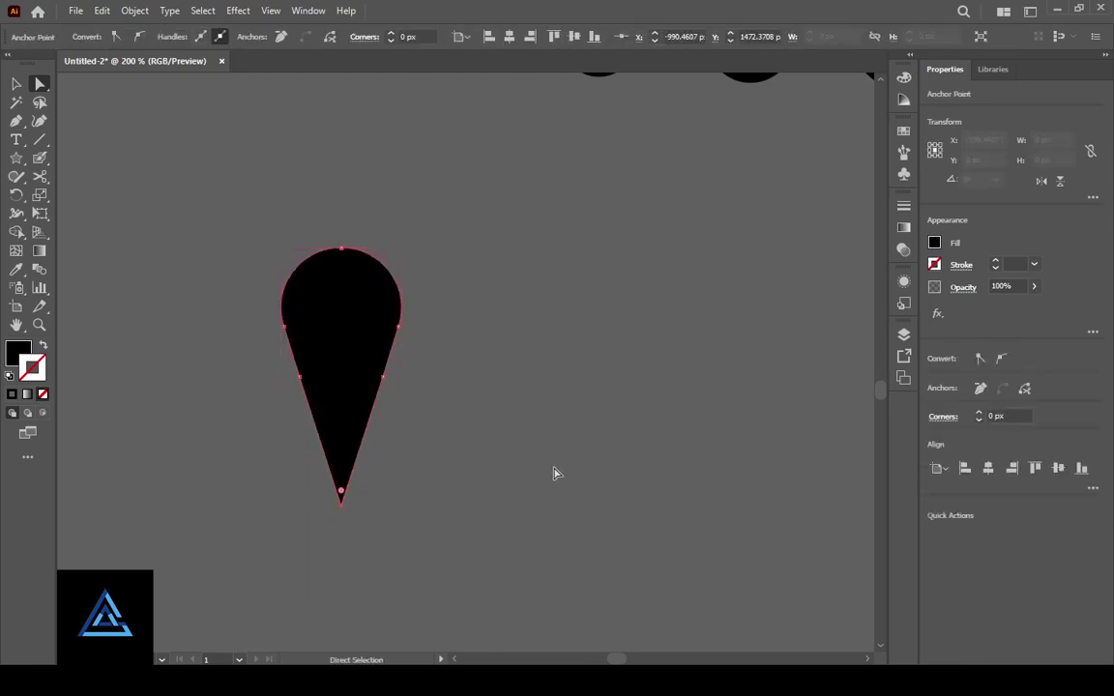
{"action": "key", "text": "ctrl+z"}
{"action": "key", "text": "ctrl+z"}
{"action": "key", "text": "ctrl+z"}
Duplicate the teardrop, cut the copy at top and bottom points, and separate the halves
{"action": "left_click_drag", "start_coordinate": [354, 394], "coordinate": [525, 394]}
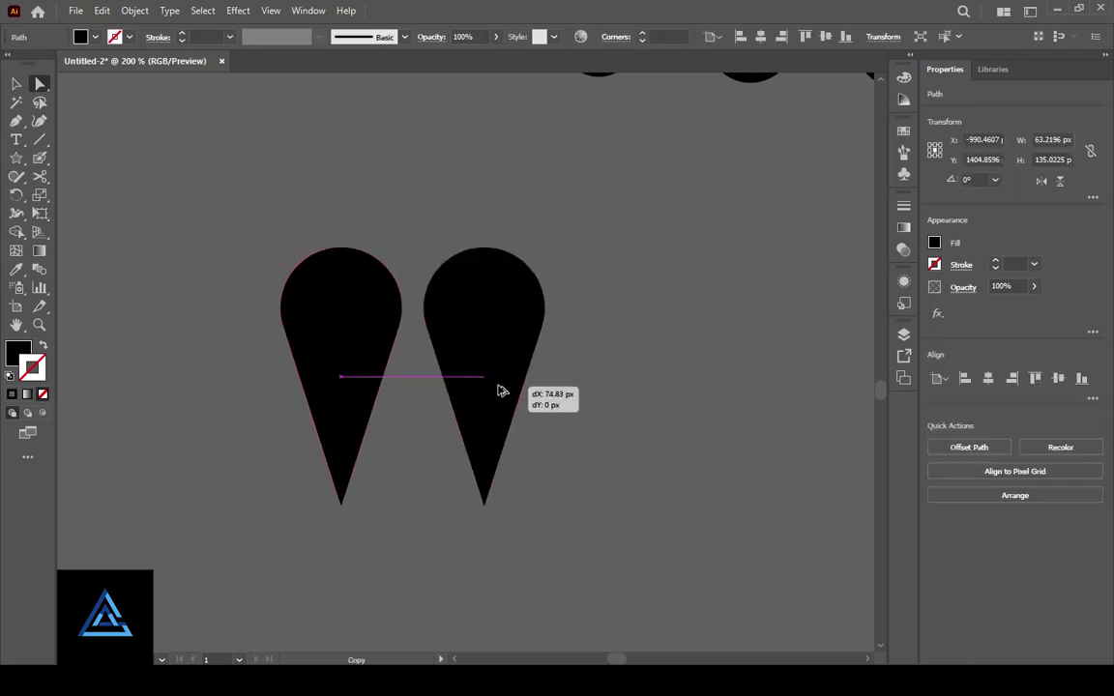
{"action": "left_click", "coordinate": [512, 493]}
{"action": "left_click", "coordinate": [513, 250]}
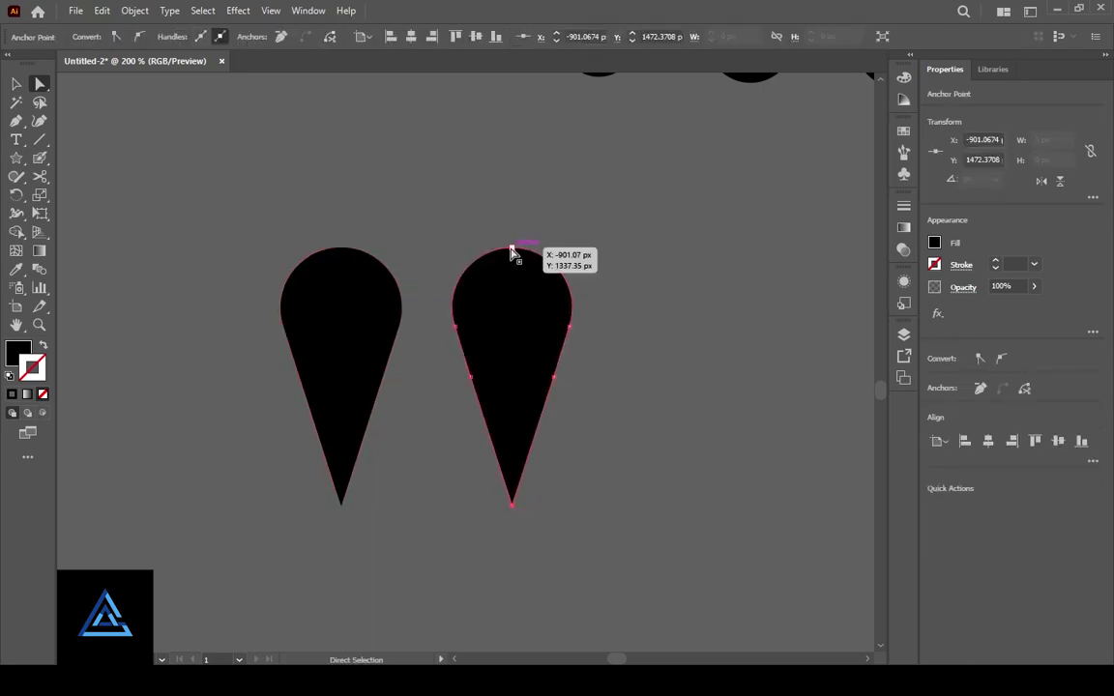
{"action": "left_click", "coordinate": [330, 36]}
{"action": "key", "text": "v"}
{"action": "left_click", "coordinate": [622, 365]}
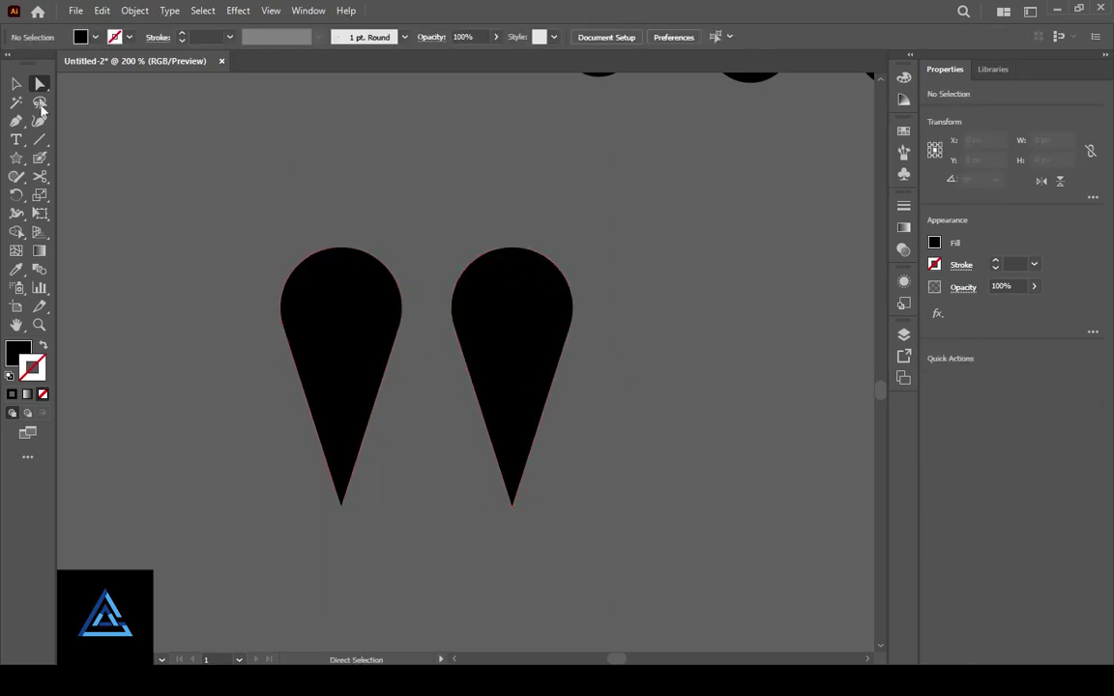
{"action": "left_click", "coordinate": [535, 329]}
{"action": "left_click_drag", "start_coordinate": [534, 329], "coordinate": [574, 329]}
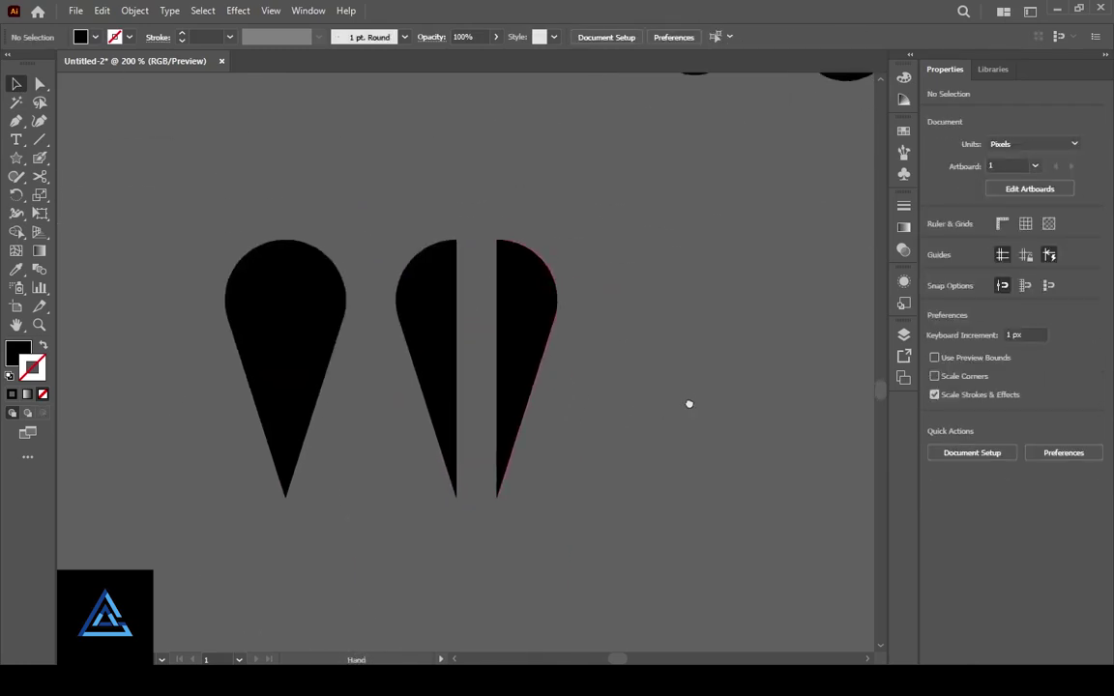
{"action": "left_click_drag", "start_coordinate": [689, 401], "coordinate": [642, 411]}
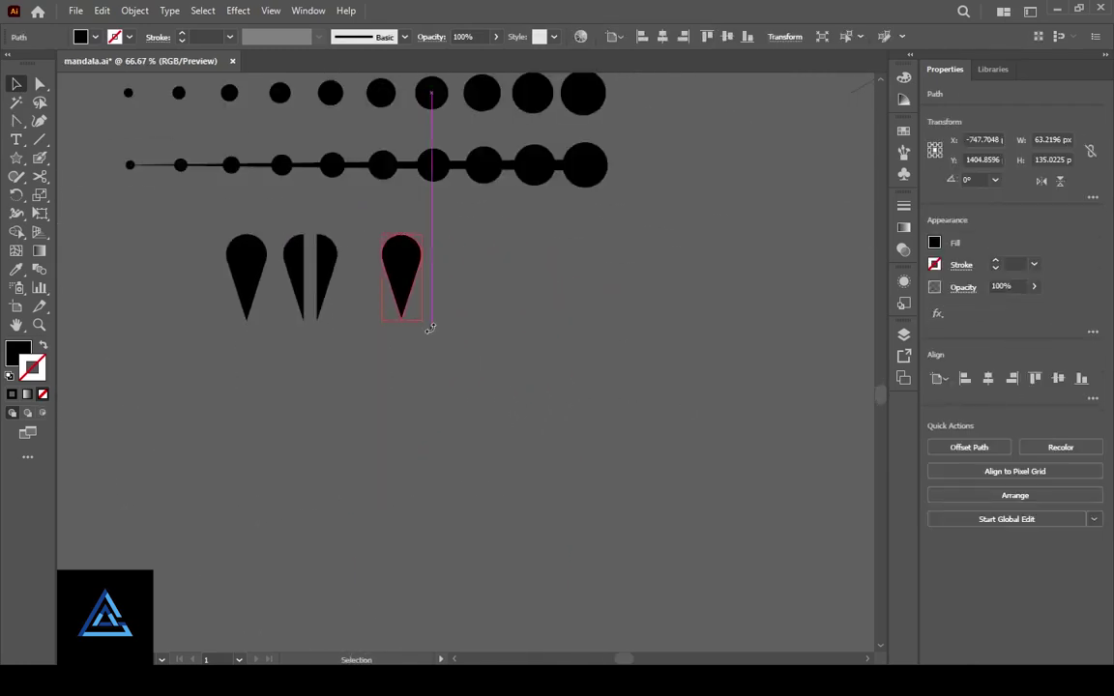
Duplicate the rotated teardrop to the right and turn the copy 180° to point left
{"action": "left_click", "coordinate": [402, 281]}
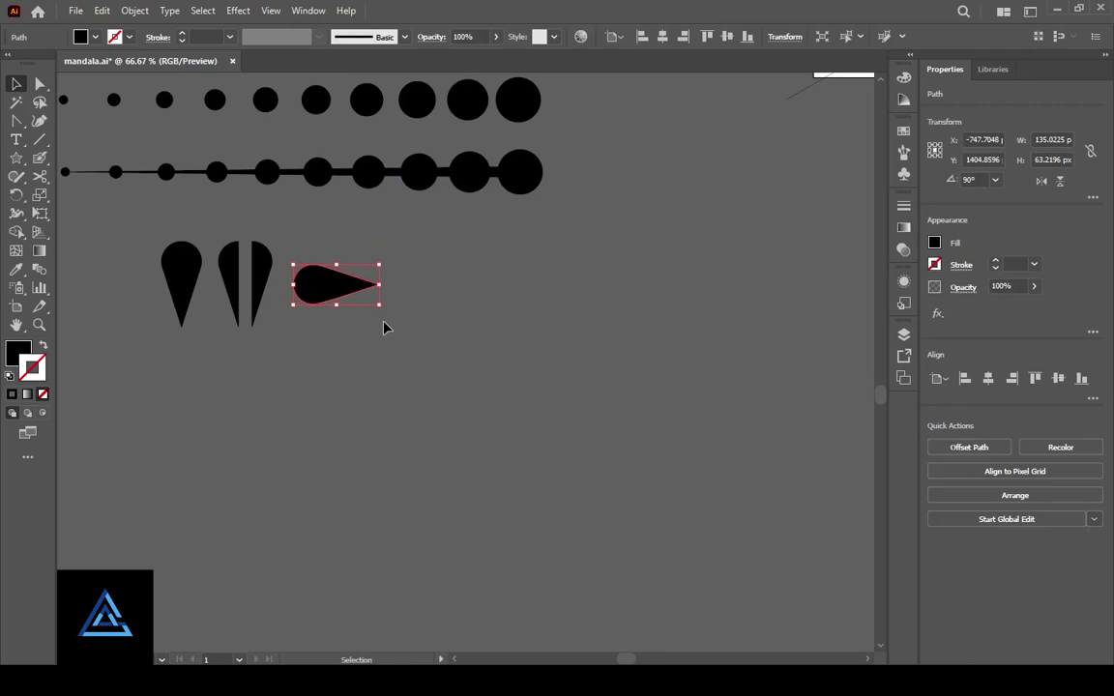
{"action": "left_click_drag", "start_coordinate": [334, 295], "coordinate": [628, 300]}
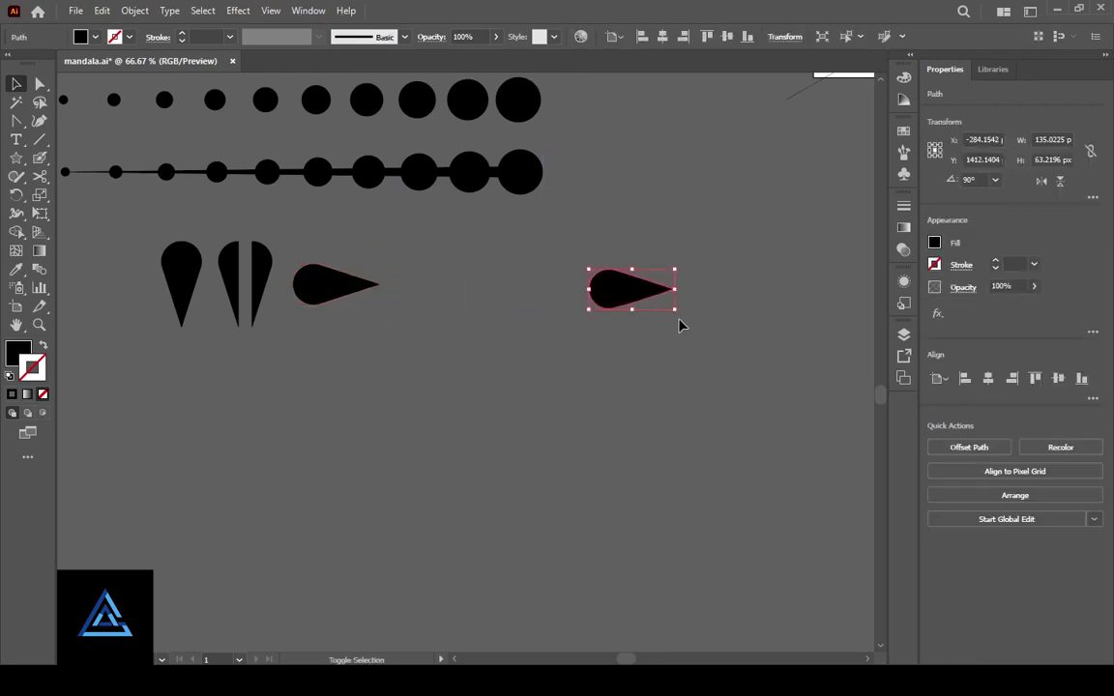
{"action": "left_click_drag", "start_coordinate": [478, 297], "coordinate": [562, 345]}
Blend the two teardrops, undo the blend, and move the left-pointing teardrop further right
{"action": "scroll", "coordinate": [562, 345], "scroll_direction": "up", "scroll_amount": 1}
{"action": "left_click", "coordinate": [472, 380]}
{"action": "left_click_drag", "start_coordinate": [696, 358], "coordinate": [356, 323]}
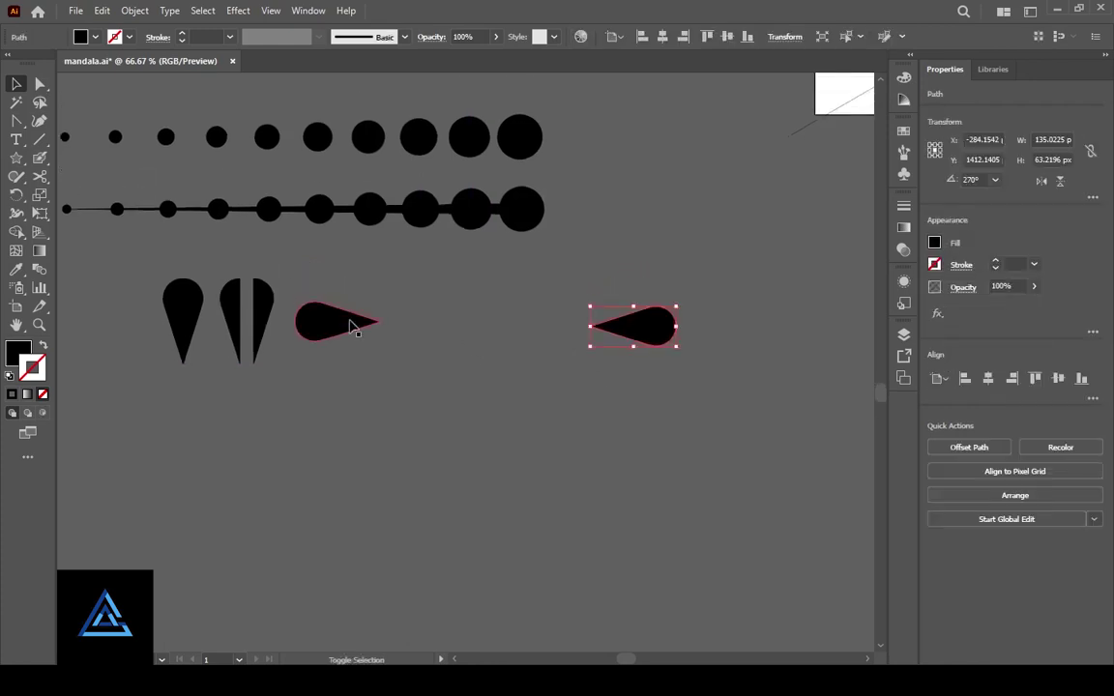
{"action": "key", "text": "ctrl+alt+b"}
{"action": "key", "text": "ctrl+z"}
{"action": "left_click_drag", "start_coordinate": [658, 329], "coordinate": [817, 329]}
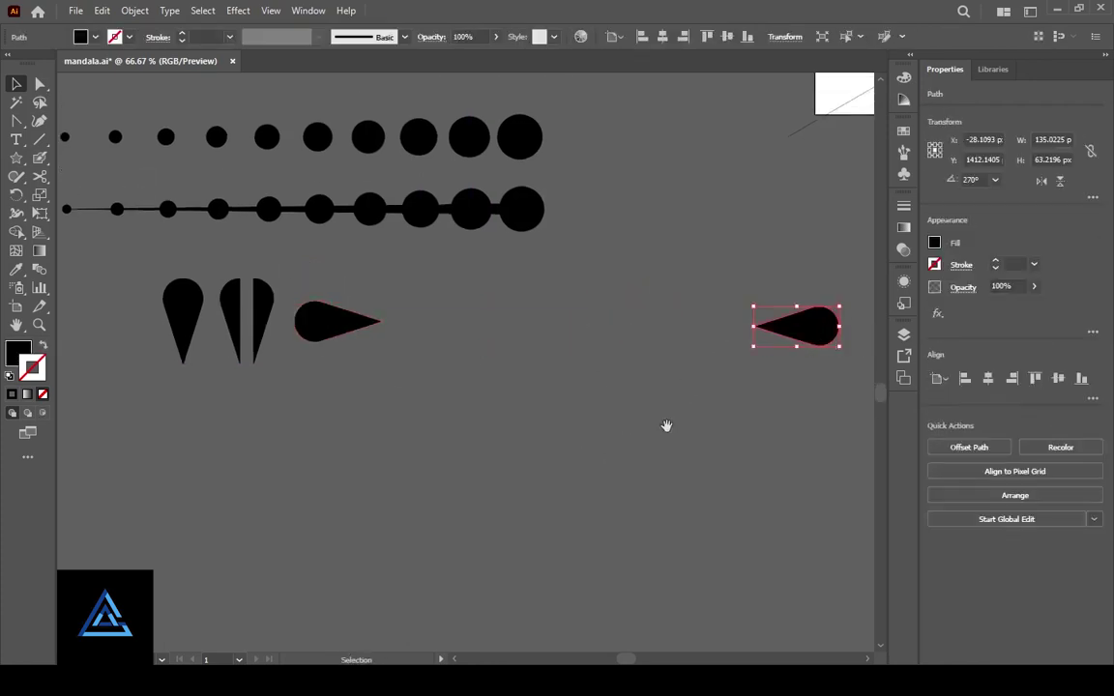
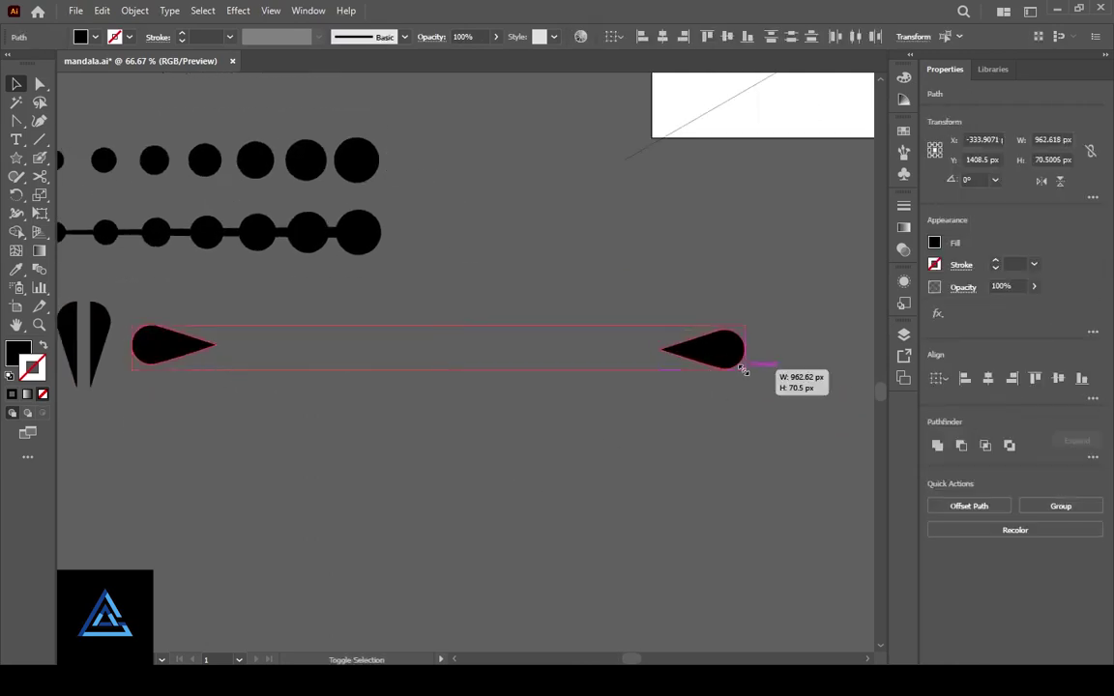
Shrink both teardrops and blend them into a row of ten teardrops
{"action": "left_click_drag", "start_coordinate": [743, 370], "coordinate": [558, 370]}
{"action": "left_click", "coordinate": [344, 348]}
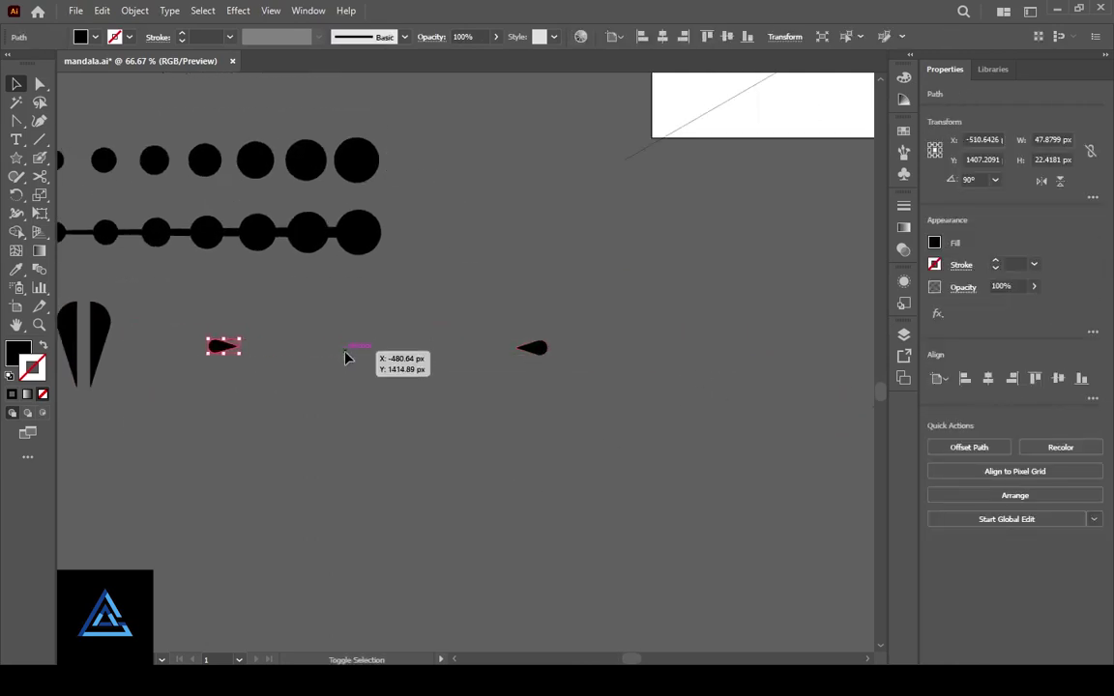
{"action": "left_click", "coordinate": [205, 349], "text": "shift"}
{"action": "key", "text": "ctrl+alt+b"}
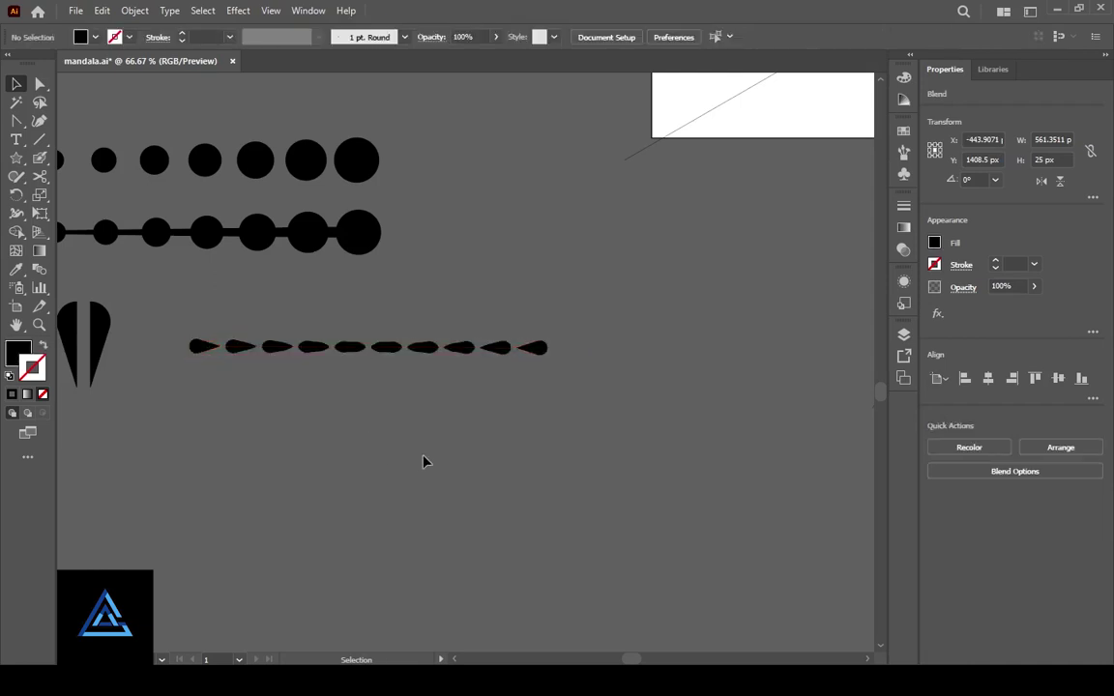
{"action": "left_click", "coordinate": [464, 480]}
{"action": "key", "text": "ctrl+equal"}
{"action": "key", "text": "ctrl+equal"}
{"action": "key", "text": "ctrl+equal"}
{"action": "key", "text": "ctrl+minus"}
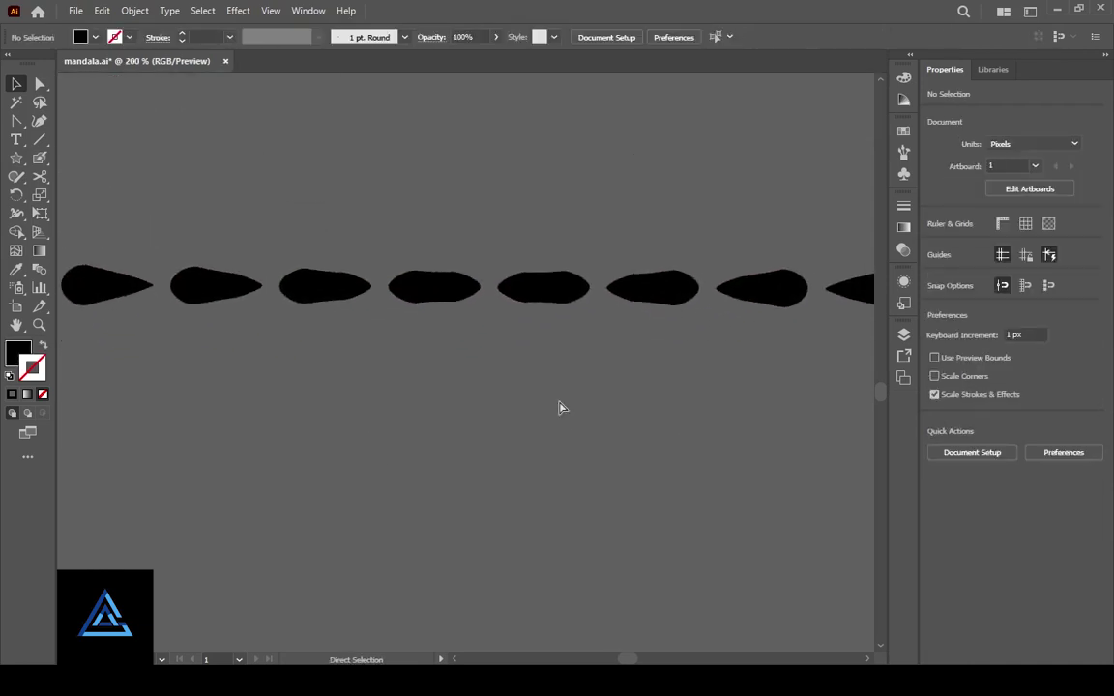
{"action": "key", "text": "ctrl+minus"}
Place a copy of the teardrop row below and expand the copied blend into separate shapes
{"action": "left_click_drag", "start_coordinate": [725, 278], "coordinate": [720, 354]}
{"action": "right_click", "coordinate": [720, 354]}
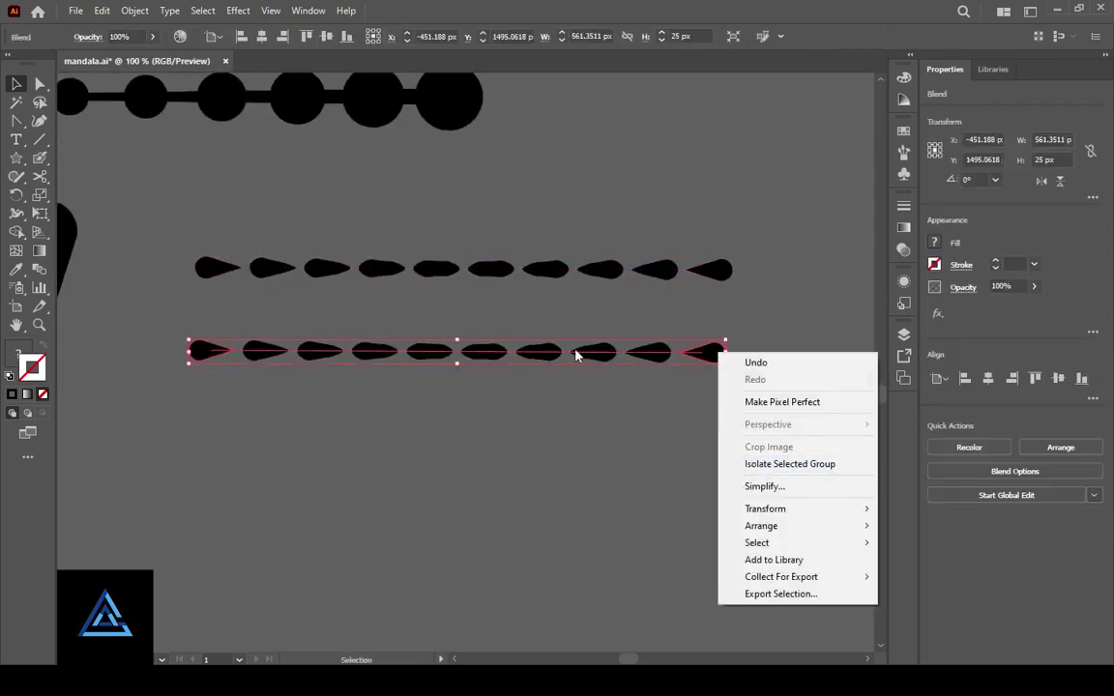
{"action": "left_click", "coordinate": [141, 12]}
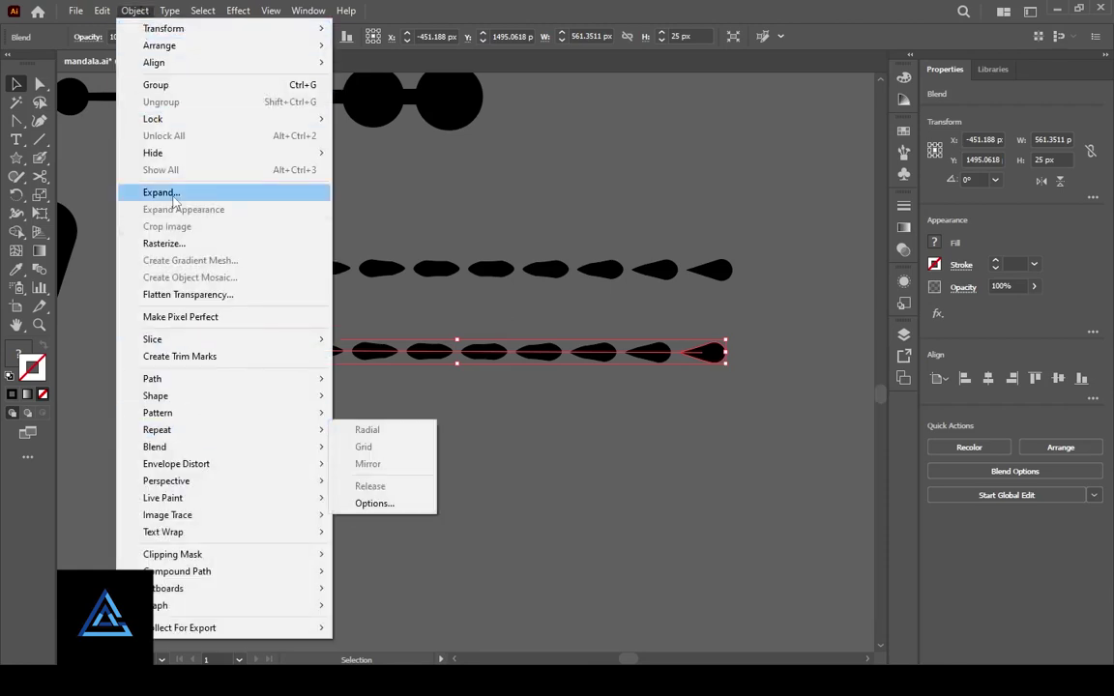
{"action": "left_click", "coordinate": [156, 188]}
{"action": "left_click", "coordinate": [531, 427]}
Delete all but the first teardrop in the copy, then place a copy at the right end
{"action": "left_click", "coordinate": [734, 385]}
{"action": "left_click", "coordinate": [704, 360]}
{"action": "double_click", "coordinate": [704, 360]}
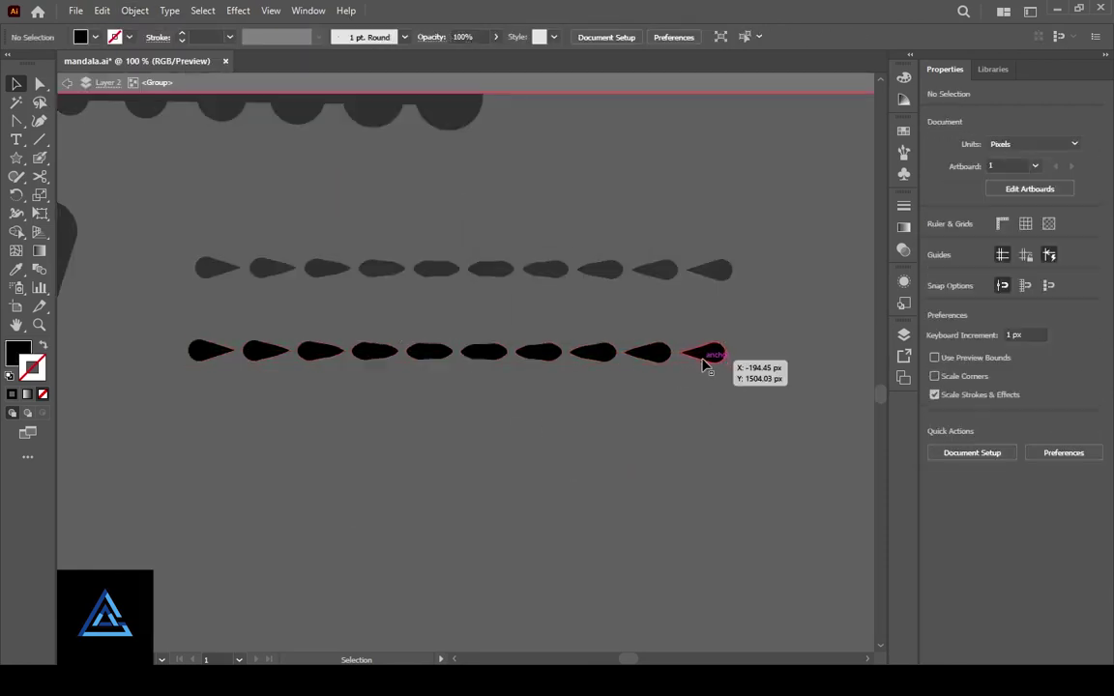
{"action": "left_click_drag", "start_coordinate": [704, 366], "coordinate": [296, 380]}
{"action": "key", "text": "Delete"}
{"action": "double_click", "coordinate": [325, 403]}
{"action": "mouse_move", "coordinate": [215, 350]}
{"action": "left_mouse_down"}
{"action": "mouse_move", "coordinate": [732, 367]}
{"action": "mouse_move", "coordinate": [184, 338]}
{"action": "left_mouse_up"}
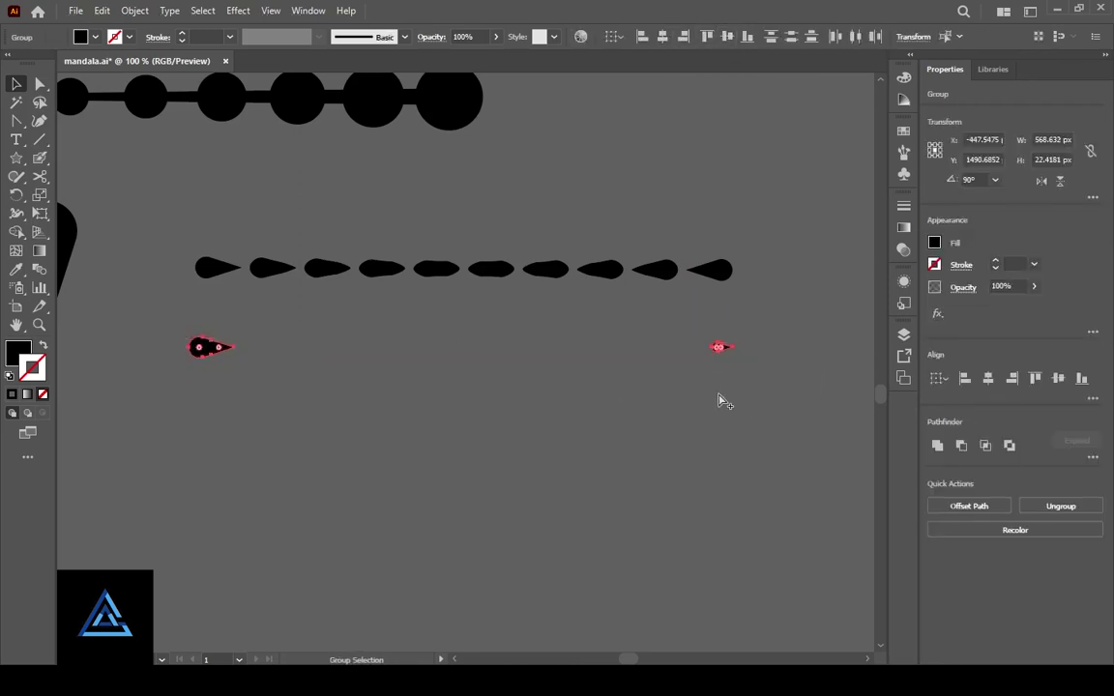
Blend the two end teardrops into a row and move it below the others
{"action": "key", "text": "ctrl+alt+b"}
{"action": "left_click_drag", "start_coordinate": [733, 349], "coordinate": [745, 348]}
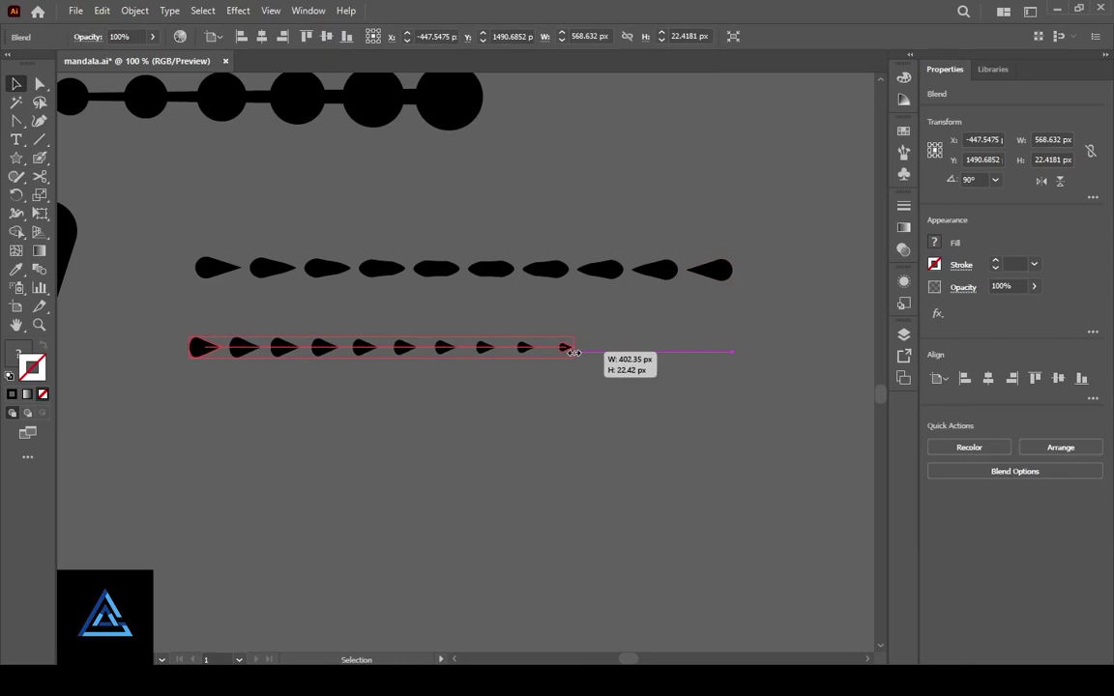
{"action": "left_click", "coordinate": [727, 431]}
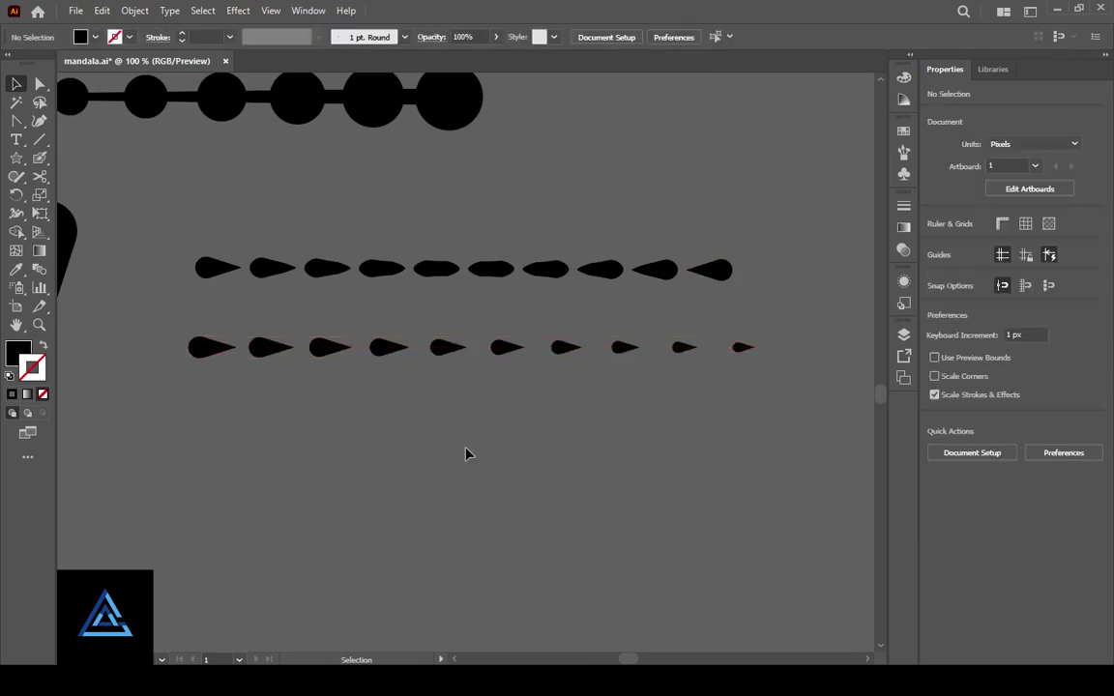
{"action": "key", "text": "ctrl+minus"}
{"action": "key", "text": "ctrl+minus"}
{"action": "left_click_drag", "start_coordinate": [393, 345], "coordinate": [174, 388]}
{"action": "scroll", "coordinate": [290, 397], "scroll_direction": "left", "scroll_amount": 3}
Shrink the right-end teardrop inside the blend so the row tapers large to tiny
{"action": "double_click", "coordinate": [316, 399]}
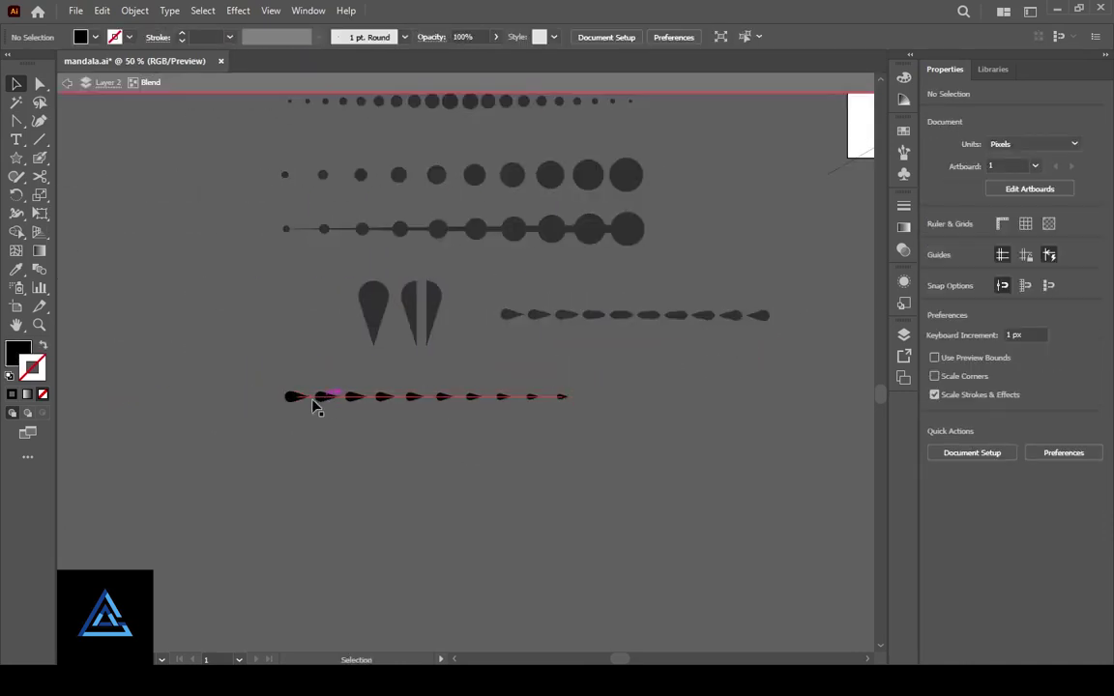
{"action": "left_click", "coordinate": [311, 406]}
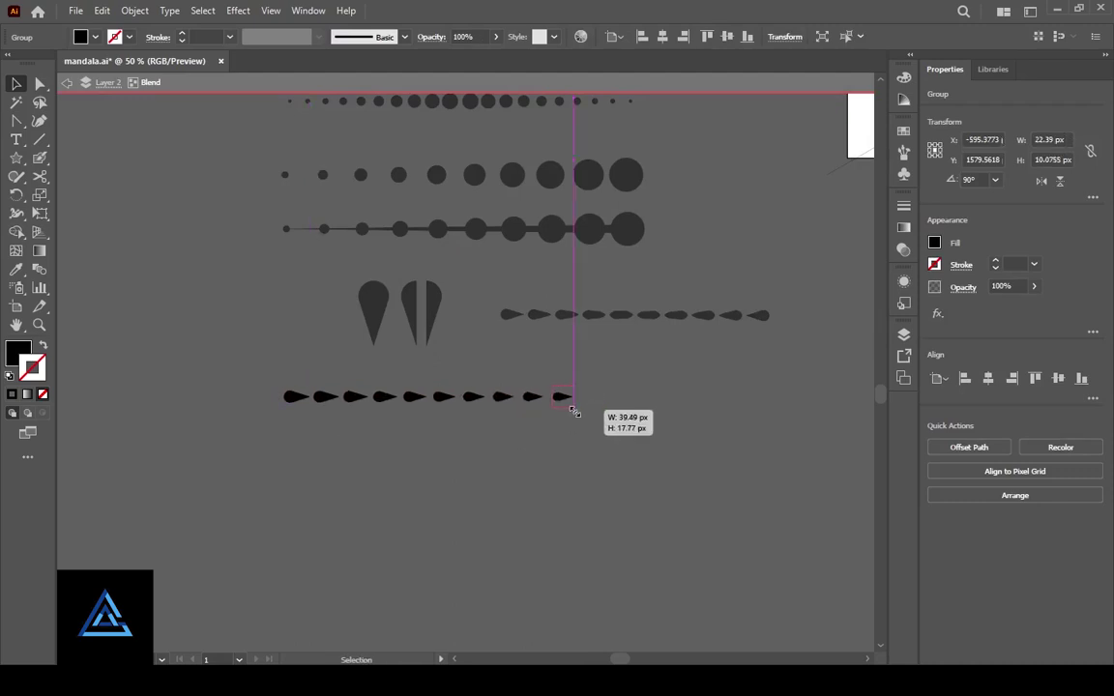
{"action": "left_click_drag", "start_coordinate": [574, 412], "coordinate": [574, 414]}
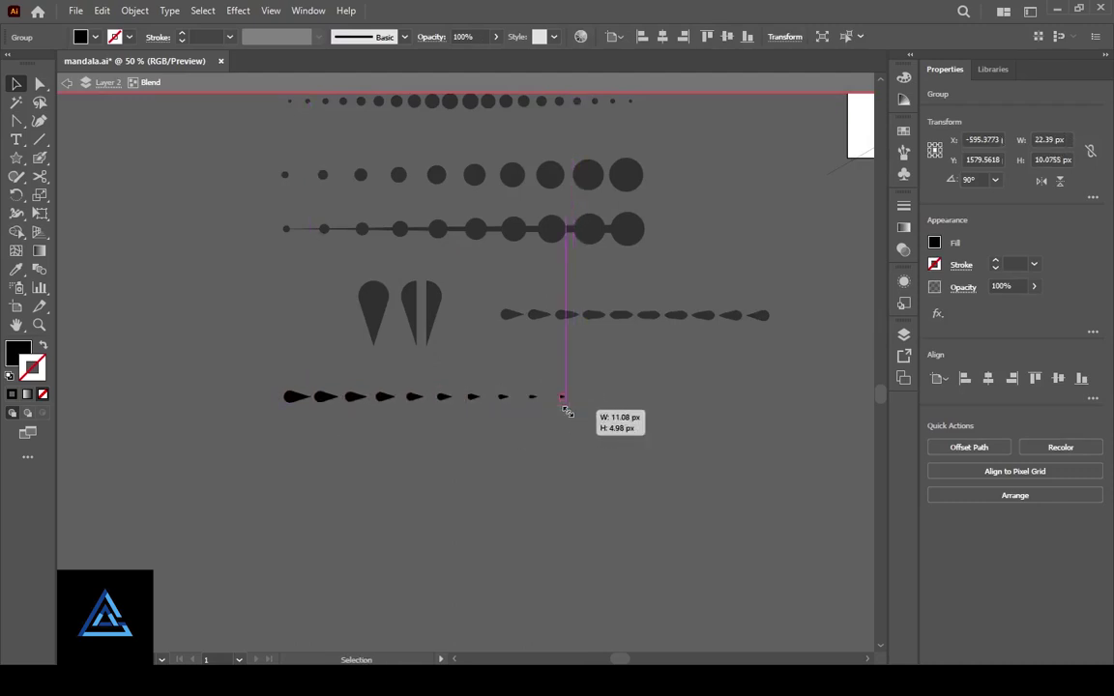
{"action": "left_click", "coordinate": [570, 435]}
{"action": "key", "text": "ctrl+plus"}
{"action": "key", "text": "ctrl+plus"}
{"action": "scroll", "coordinate": [551, 510], "scroll_direction": "up", "scroll_amount": 2}
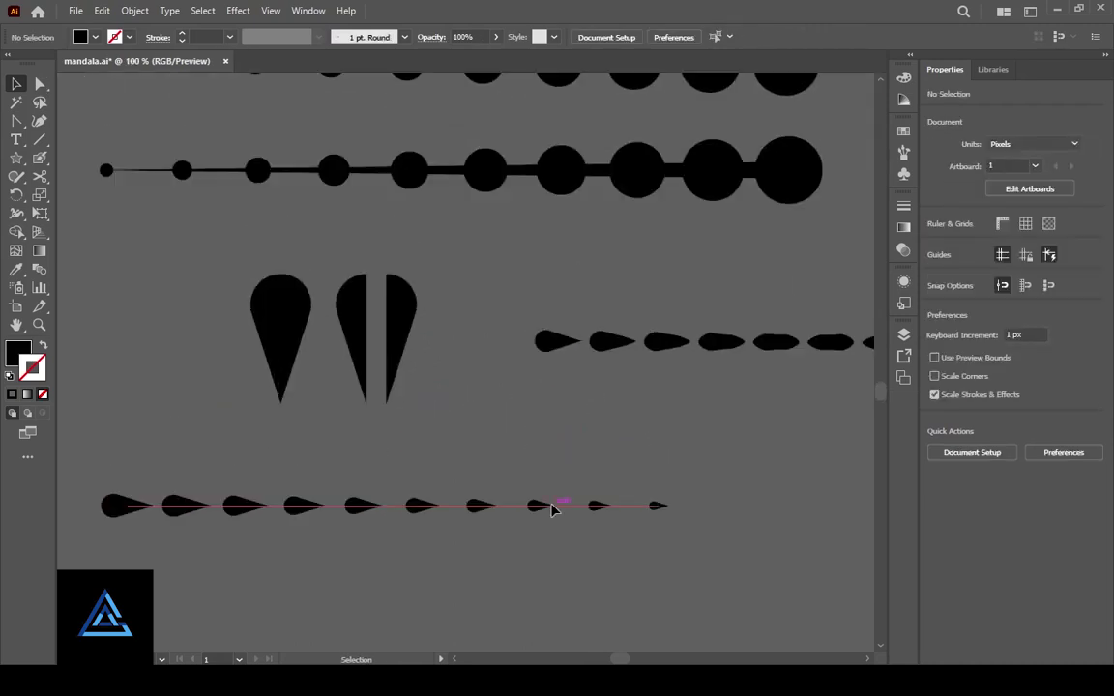
Expand the tapering and even teardrop blends into plain shapes
{"action": "left_click", "coordinate": [481, 505]}
{"action": "left_click", "coordinate": [561, 170]}
{"action": "left_click", "coordinate": [418, 505]}
{"action": "left_click", "coordinate": [571, 341], "text": "shift"}
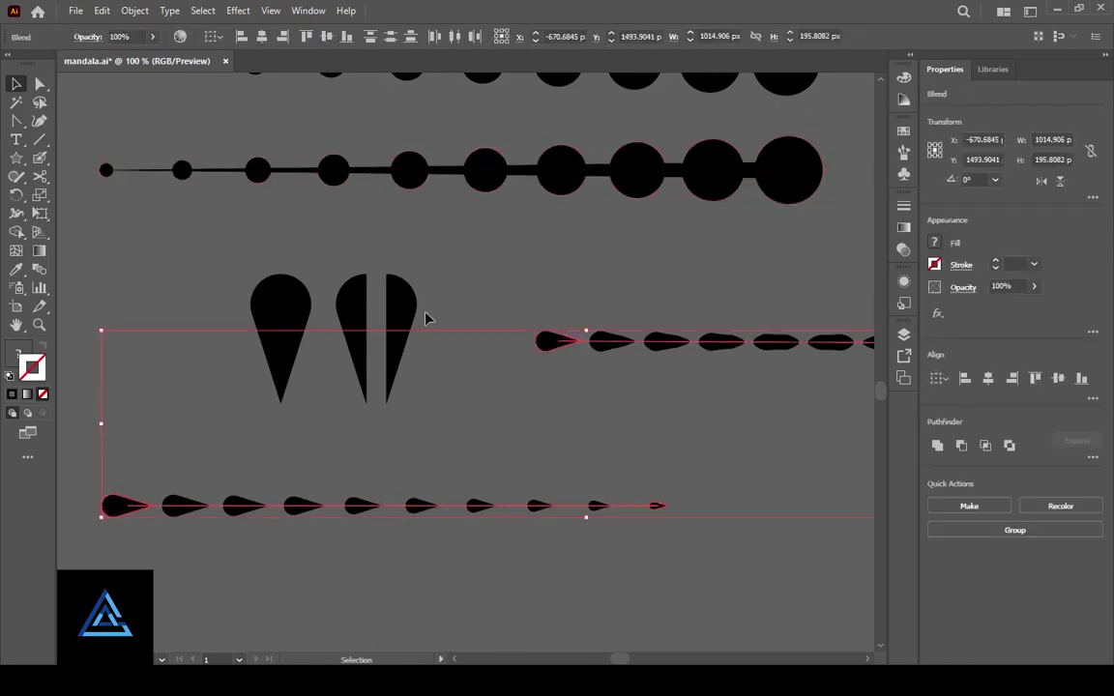
{"action": "left_click", "coordinate": [134, 10]}
{"action": "left_click", "coordinate": [161, 192]}
{"action": "left_click", "coordinate": [518, 427]}
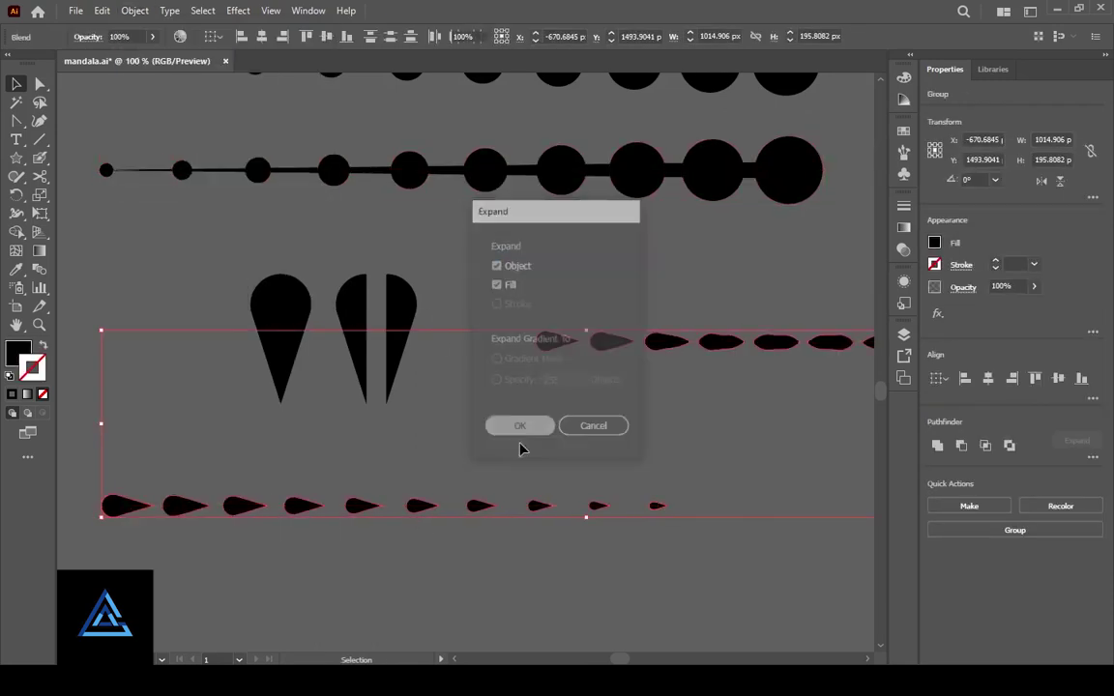
{"action": "left_click", "coordinate": [512, 564]}
Save the tapering teardrop row as a proportionally scaling art brush
{"action": "left_click", "coordinate": [905, 153]}
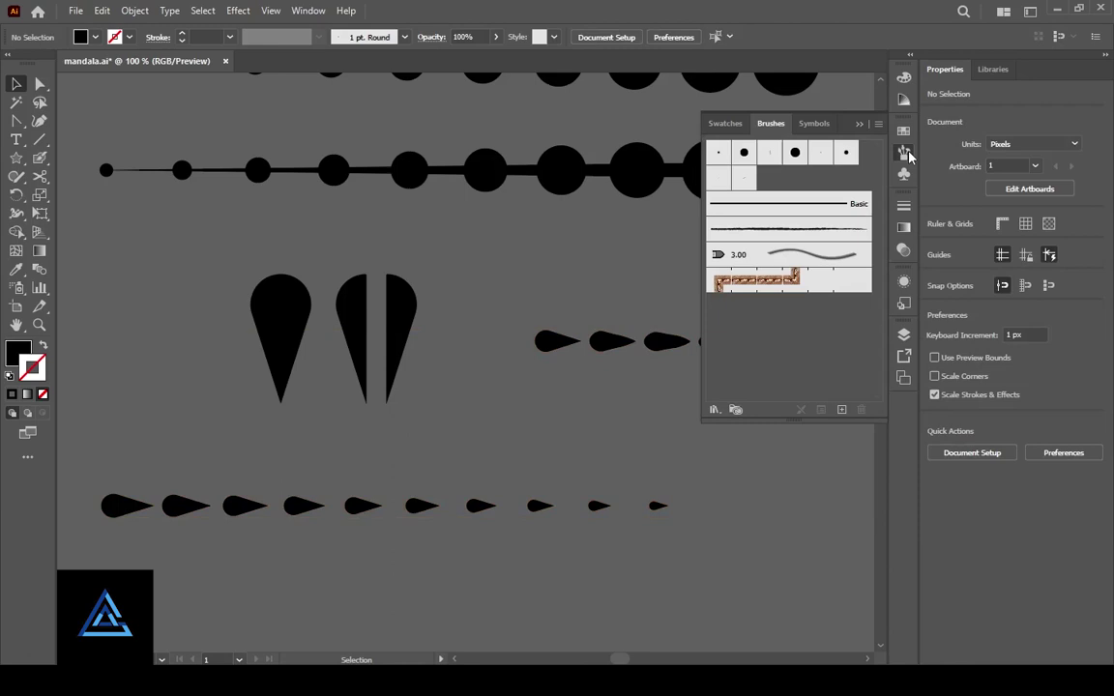
{"action": "left_click", "coordinate": [537, 511]}
{"action": "left_click_drag", "start_coordinate": [535, 508], "coordinate": [742, 433]}
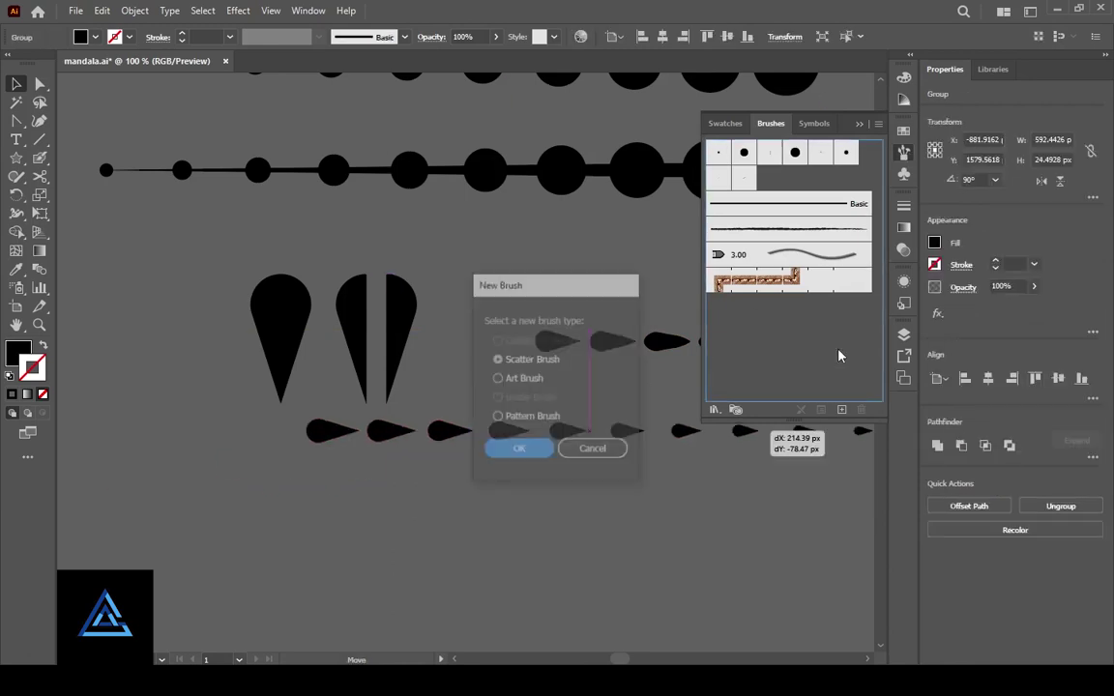
{"action": "left_click", "coordinate": [521, 450]}
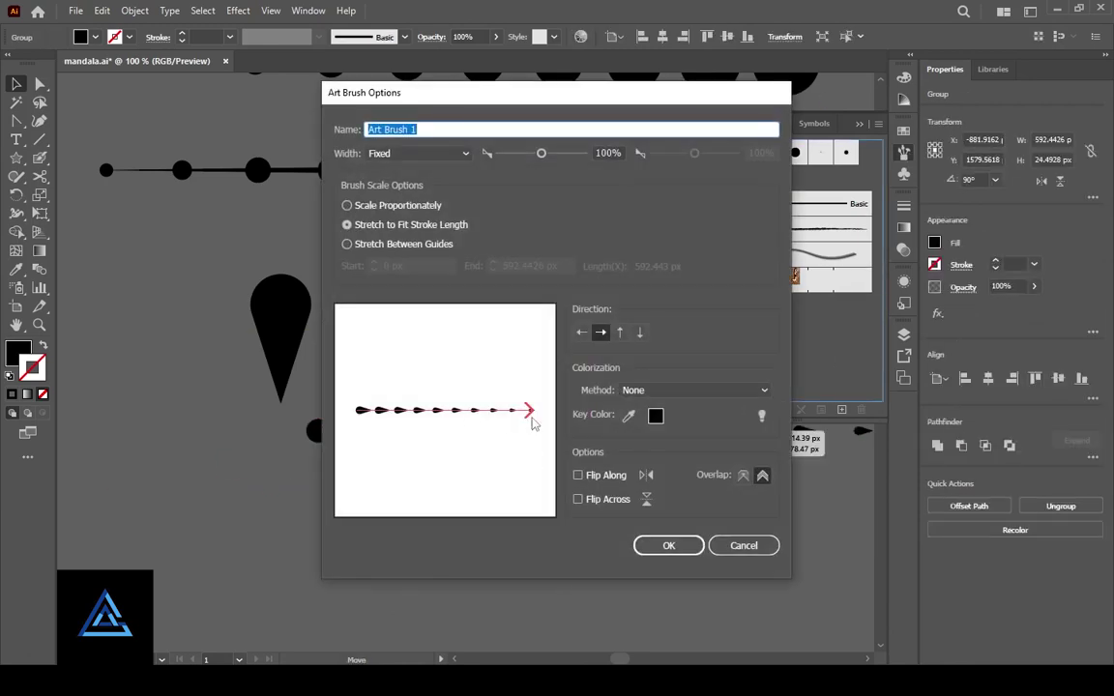
{"action": "left_click", "coordinate": [348, 205]}
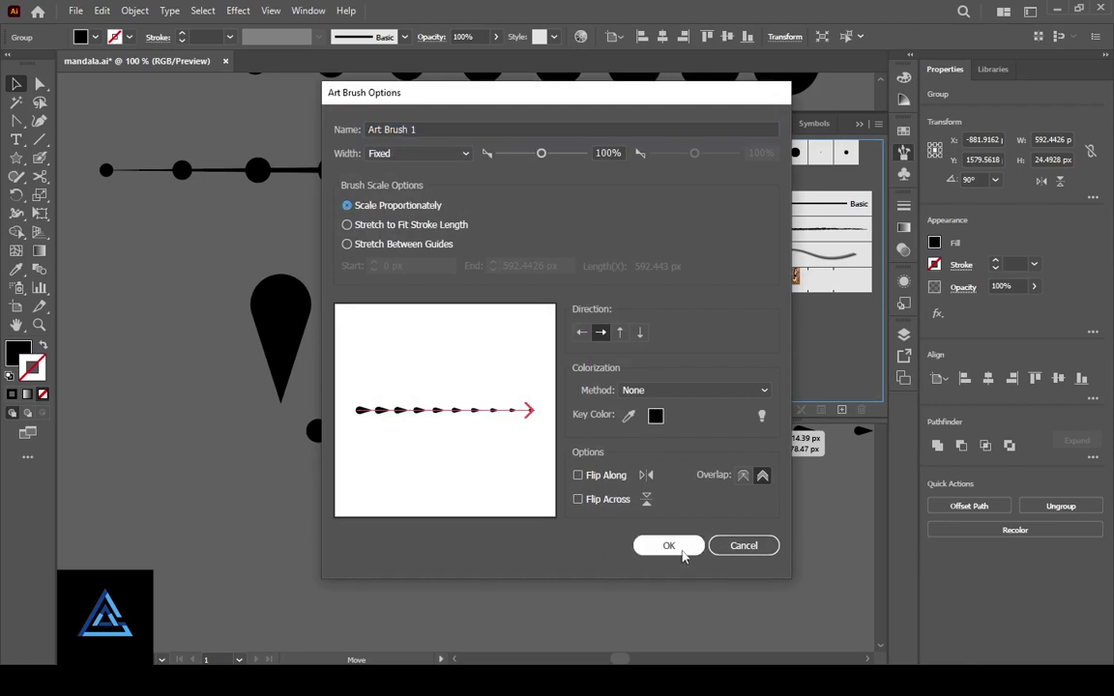
{"action": "left_click", "coordinate": [668, 546]}
Save the even teardrop row as a second proportionally scaling art brush
{"action": "left_click_drag", "start_coordinate": [547, 346], "coordinate": [735, 340]}
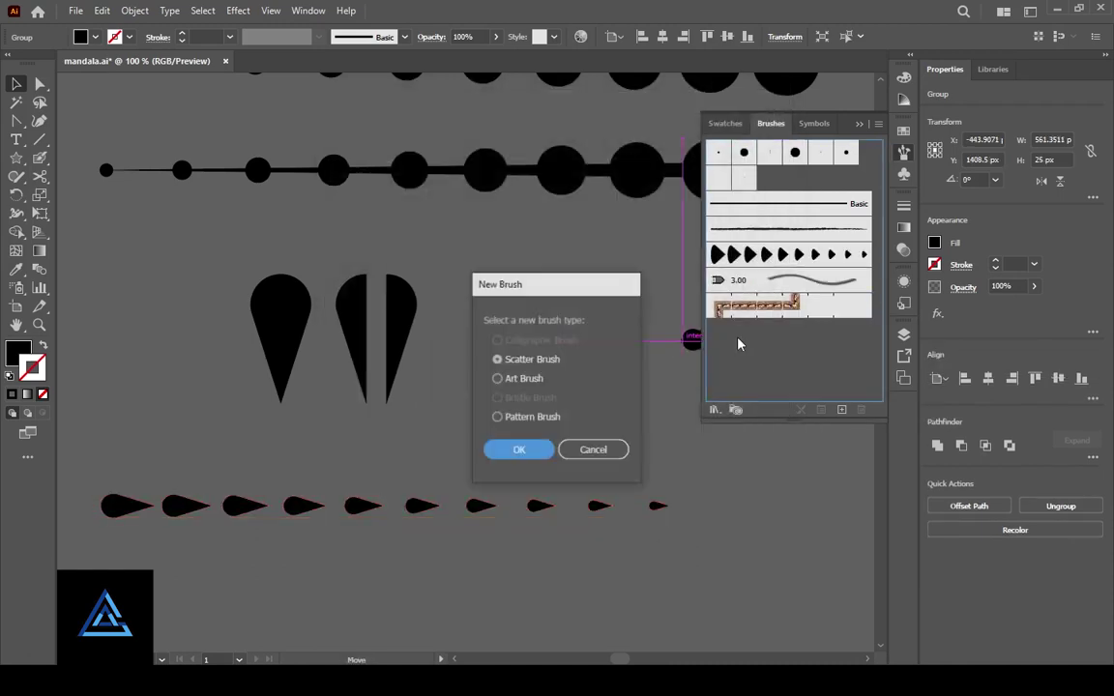
{"action": "left_click", "coordinate": [513, 445]}
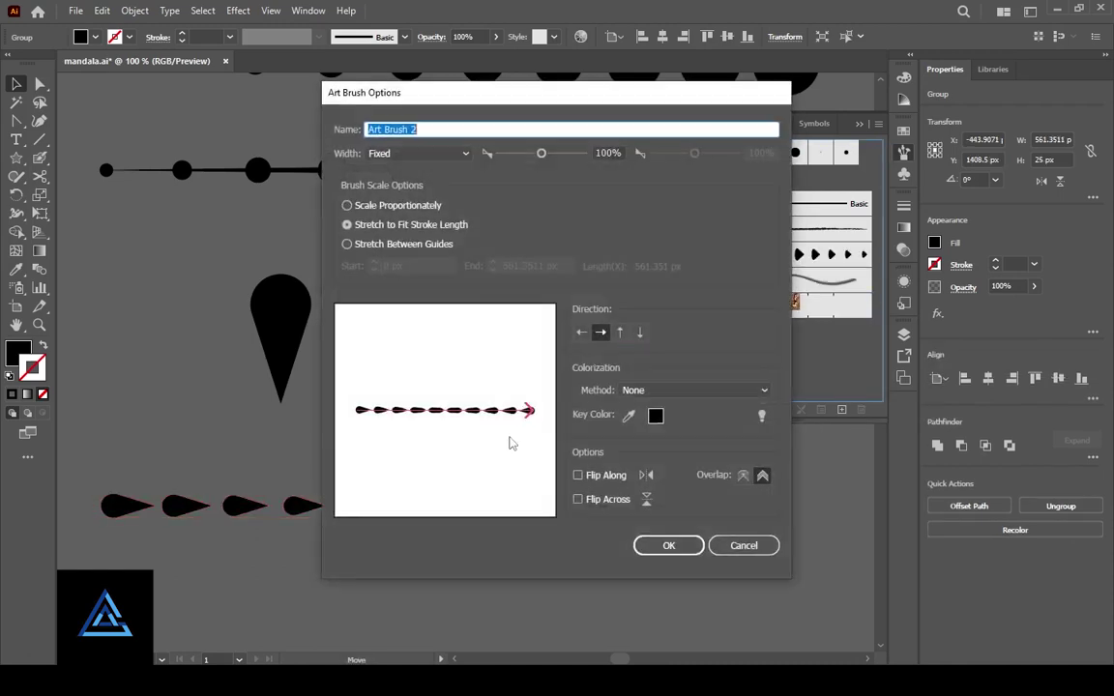
{"action": "left_click", "coordinate": [363, 207]}
{"action": "left_click", "coordinate": [665, 544]}
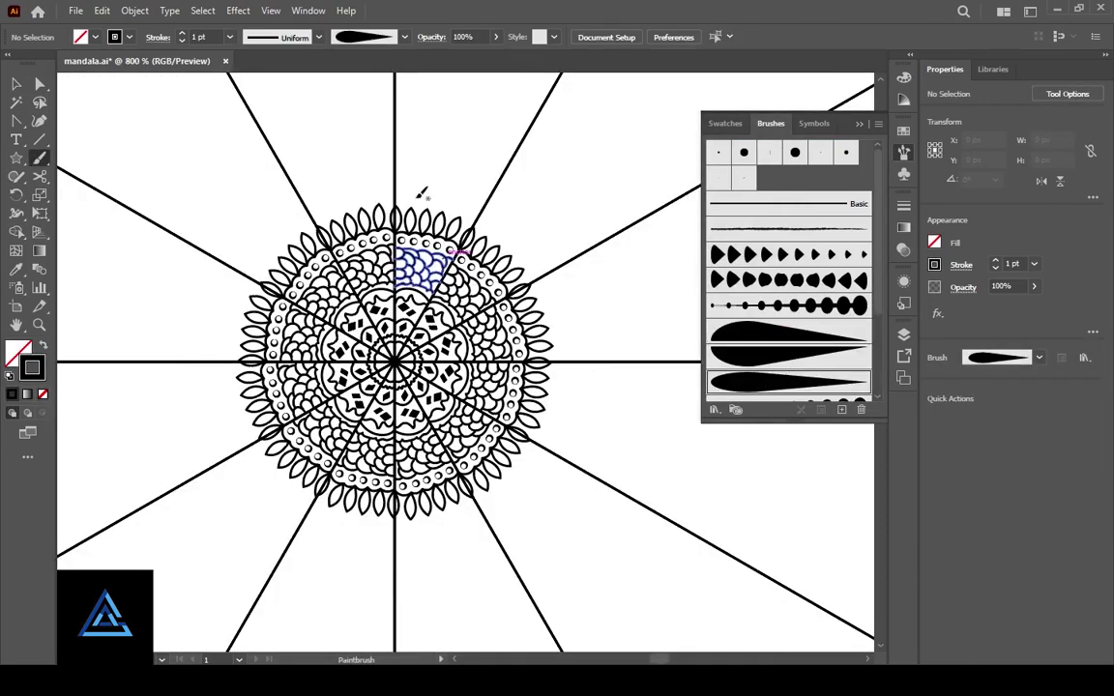
Paint teardrop strokes radially around the mandala, then try and undo a spiky dotted stroke
{"action": "left_click_drag", "start_coordinate": [404, 198], "coordinate": [404, 176]}
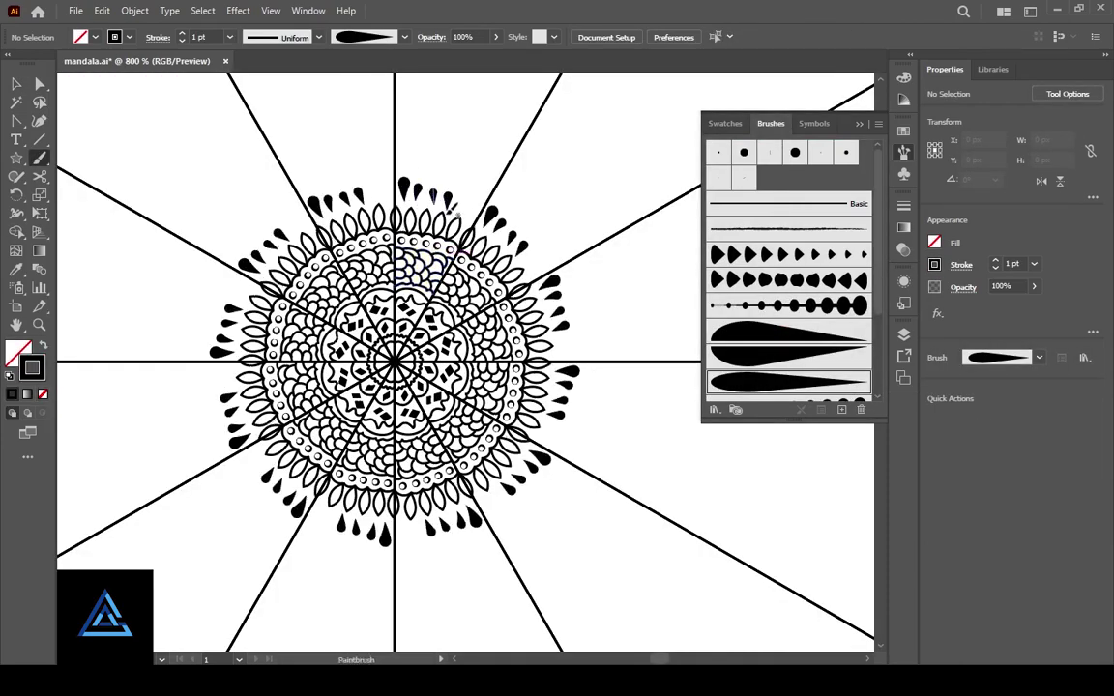
{"action": "scroll", "coordinate": [432, 194], "scroll_direction": "up", "scroll_amount": 2}
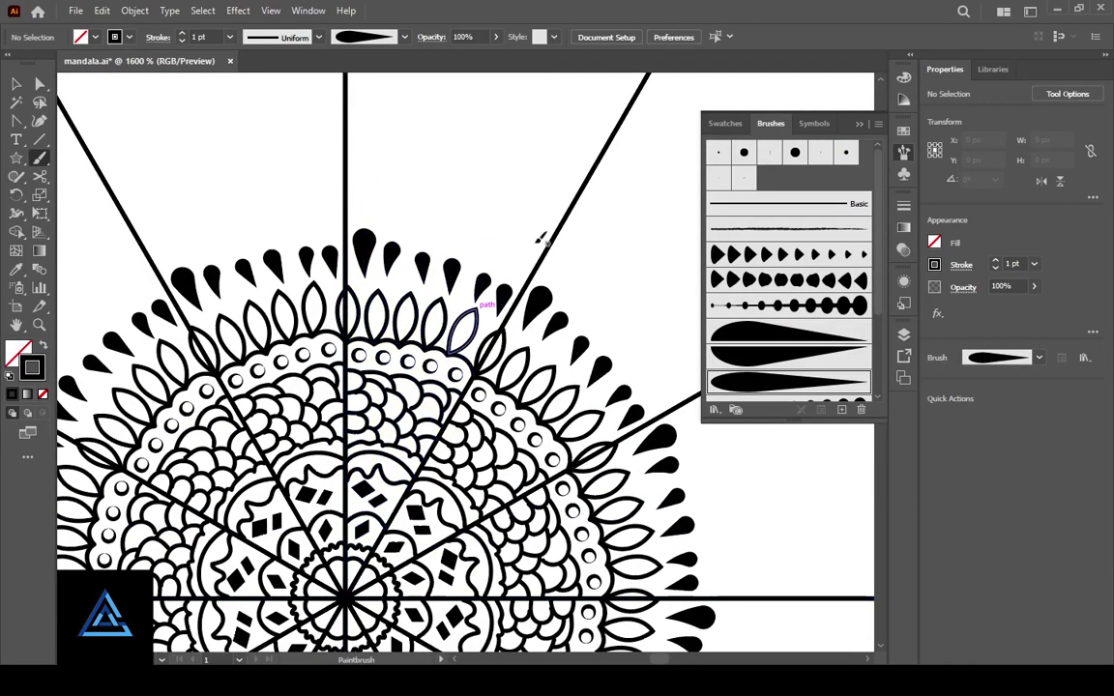
{"action": "scroll", "coordinate": [803, 370], "scroll_direction": "down", "scroll_amount": 3}
{"action": "left_click", "coordinate": [803, 368]}
{"action": "left_click_drag", "start_coordinate": [461, 219], "coordinate": [532, 250]}
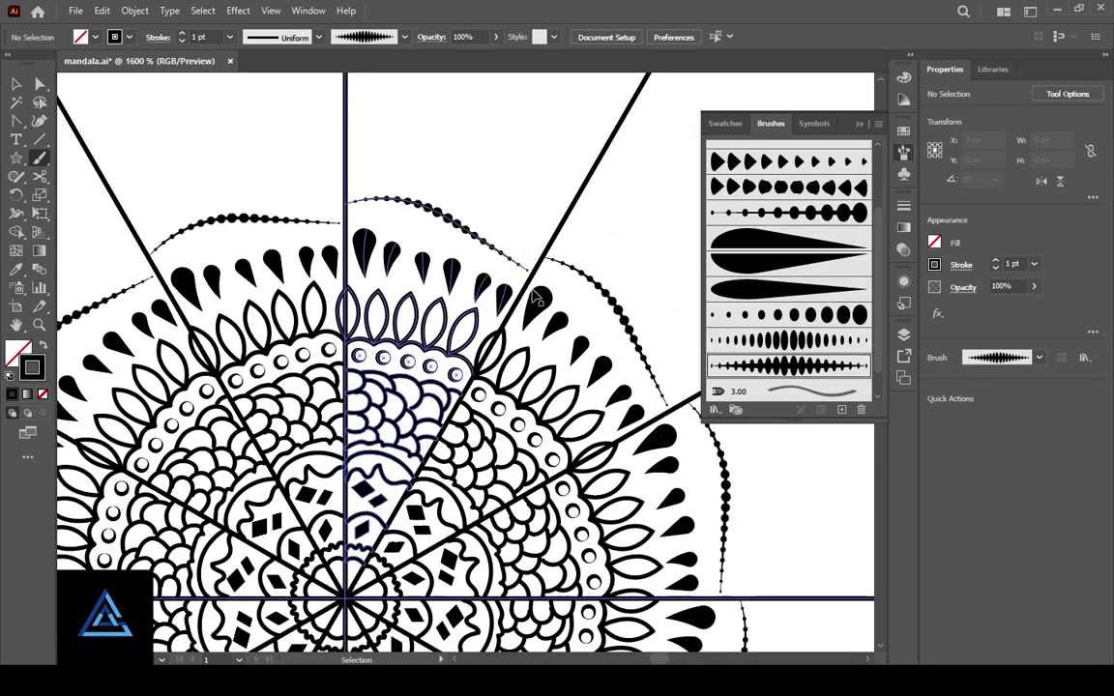
{"action": "key", "text": "ctrl+z"}
Draw an arc along the mandala's outer edge and give it the spiky dotted brush
{"action": "key", "text": "p"}
{"action": "left_click", "coordinate": [345, 214]}
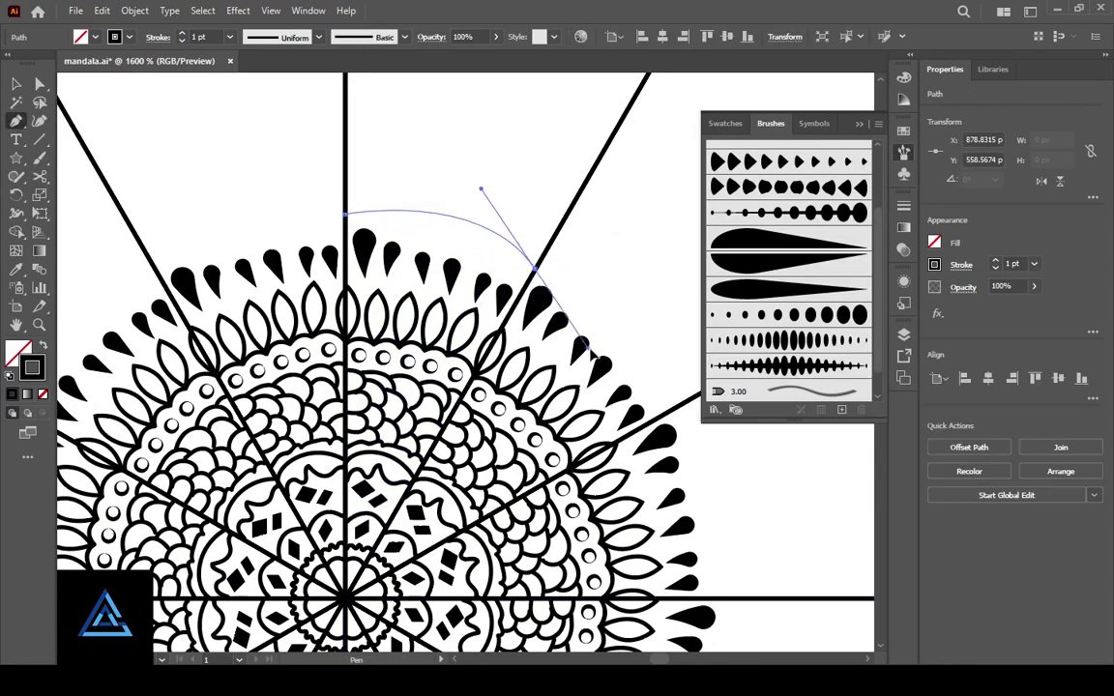
{"action": "left_click_drag", "start_coordinate": [594, 354], "coordinate": [608, 350]}
{"action": "left_click", "coordinate": [779, 212]}
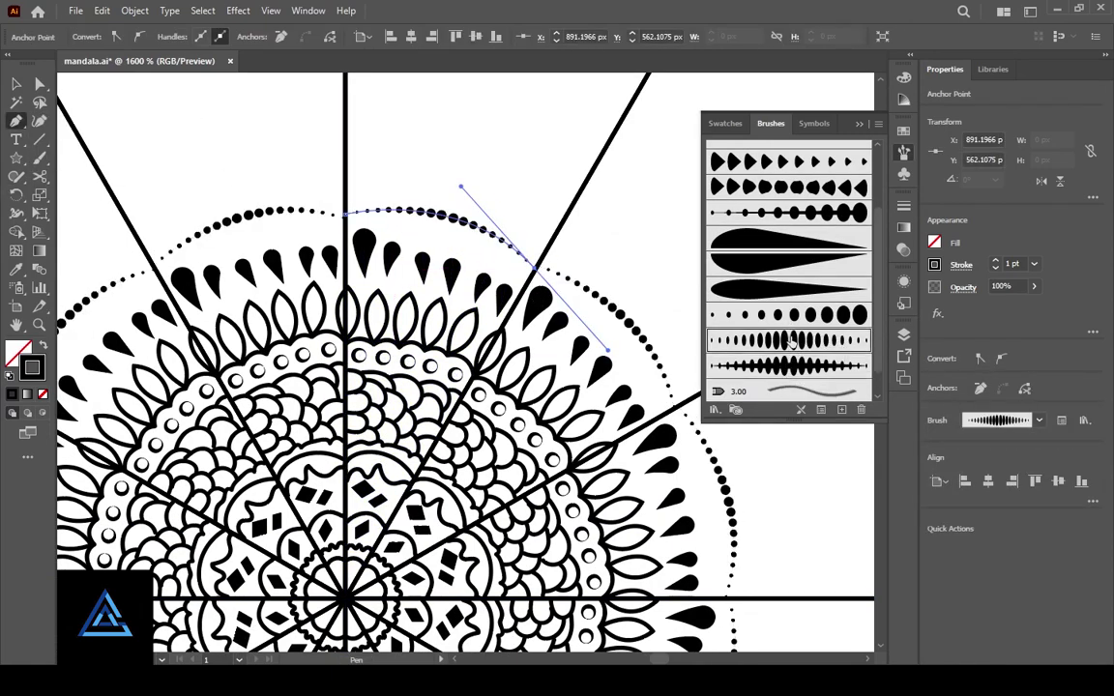
{"action": "left_click", "coordinate": [764, 250]}
{"action": "left_click", "coordinate": [769, 288]}
{"action": "left_click", "coordinate": [774, 315]}
{"action": "left_click", "coordinate": [774, 340]}
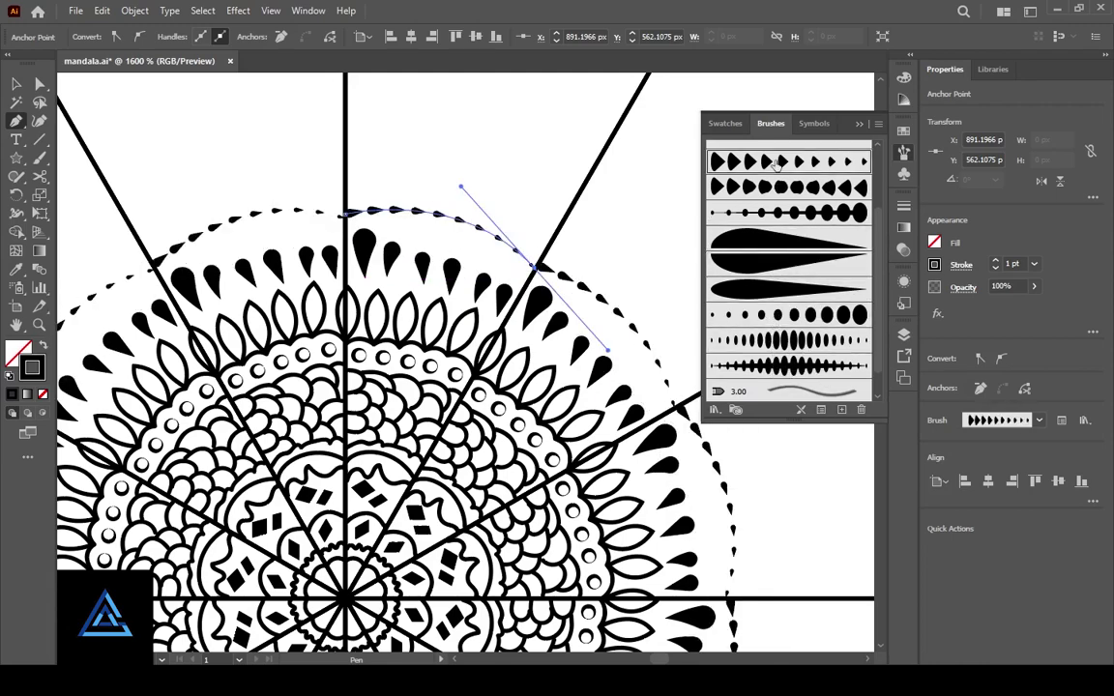
{"action": "left_click", "coordinate": [774, 366]}
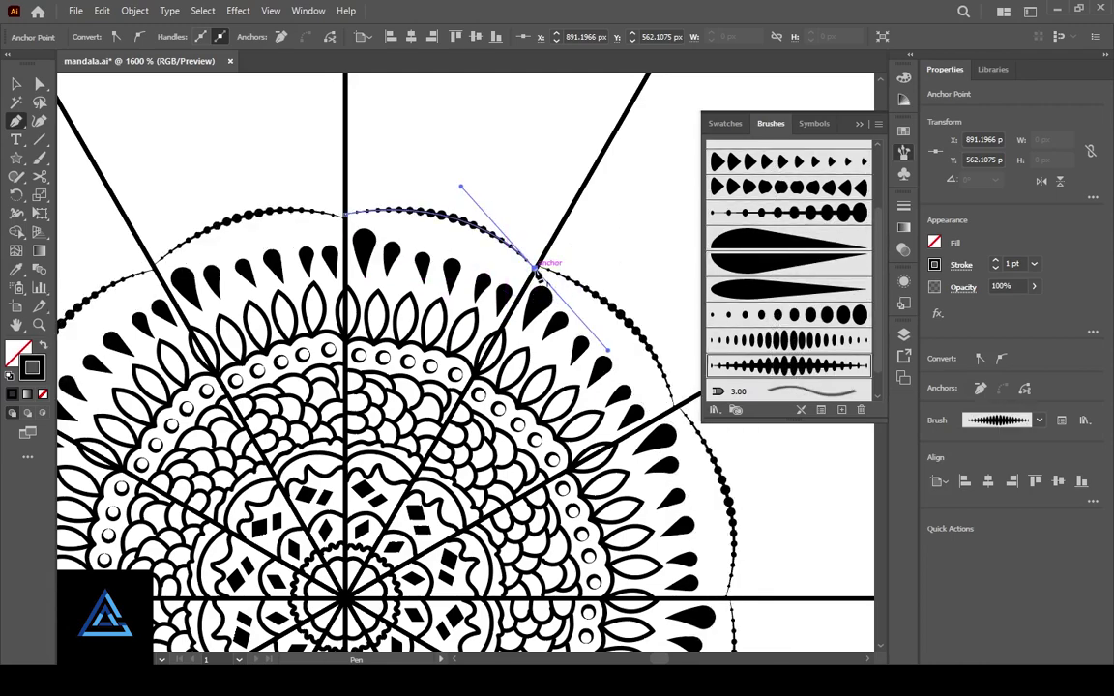
{"action": "key", "text": "ctrl+shift+a"}
Check the arc's left end point, then undo the recently painted teardrops
{"action": "scroll", "coordinate": [271, 358], "scroll_direction": "up", "scroll_amount": 3}
{"action": "key", "text": "a"}
{"action": "left_click", "coordinate": [152, 259]}
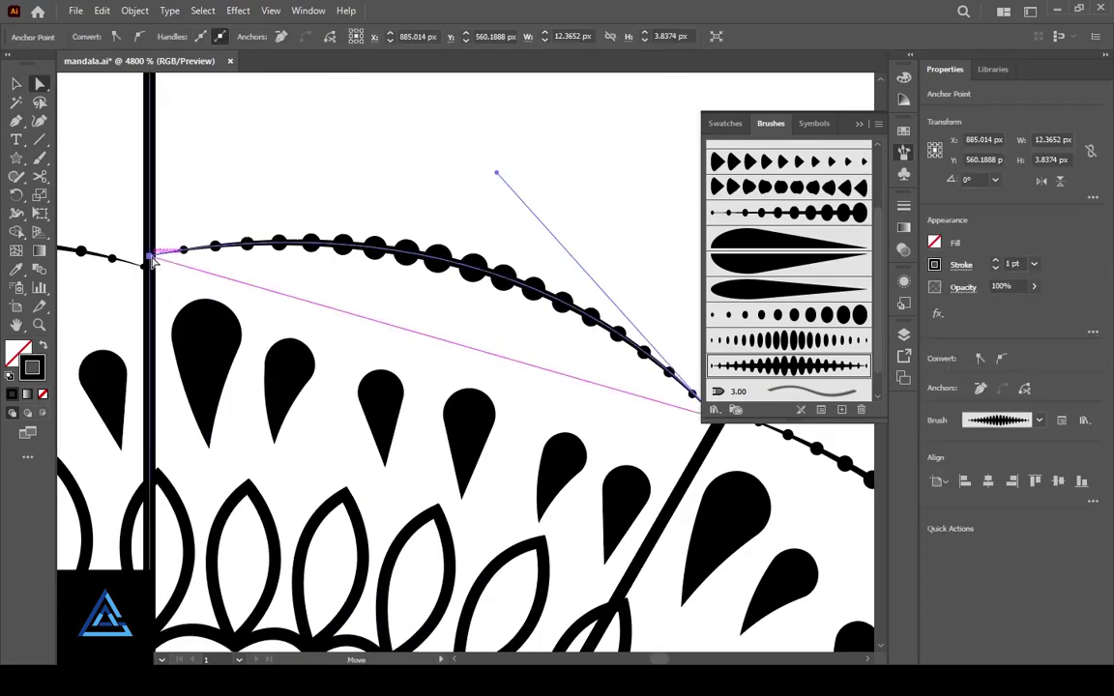
{"action": "key", "text": "ctrl+shift+a"}
{"action": "left_click_drag", "start_coordinate": [539, 453], "coordinate": [421, 395]}
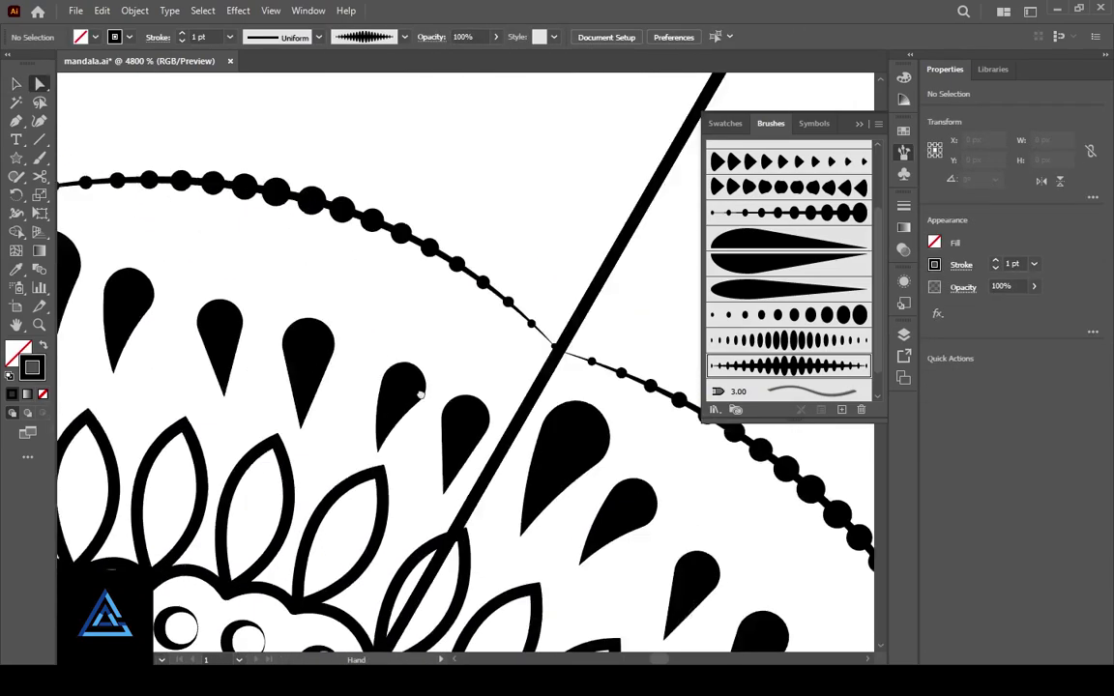
{"action": "scroll", "coordinate": [420, 394], "scroll_direction": "down", "scroll_amount": 1}
{"action": "scroll", "coordinate": [293, 353], "scroll_direction": "down", "scroll_amount": 1}
{"action": "scroll", "coordinate": [349, 290], "scroll_direction": "down", "scroll_amount": 1}
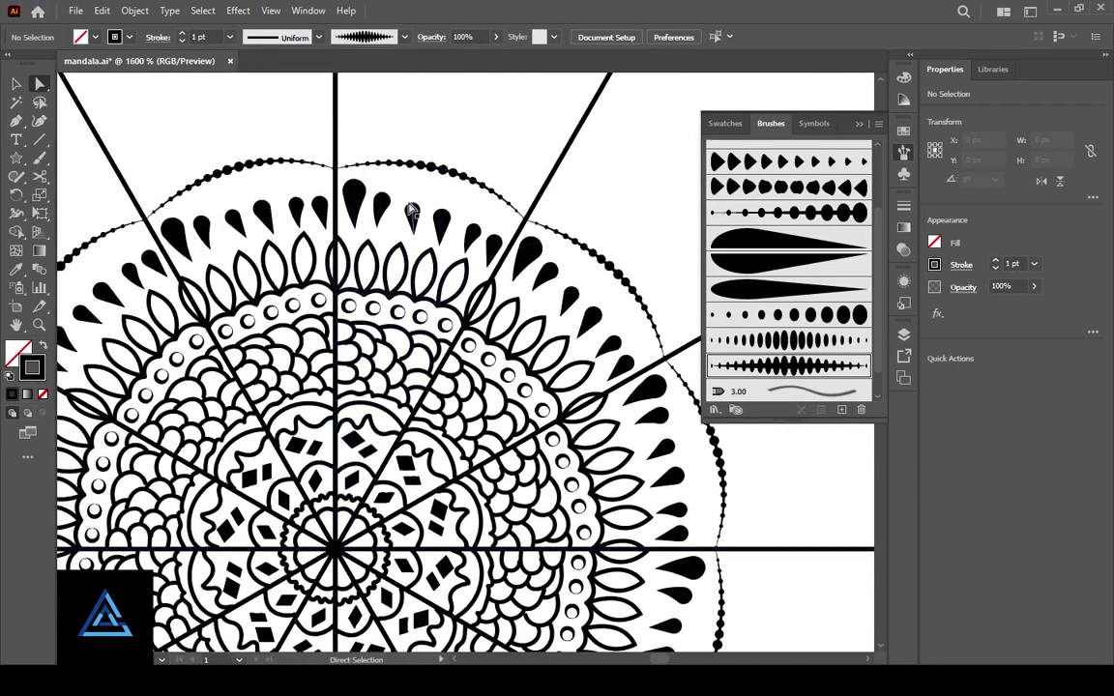
{"action": "key", "text": "ctrl+z"}
Undo the remaining old teardrops and repaint the ring with the teardrop brush
{"action": "key", "text": "ctrl+z"}
{"action": "key", "text": "ctrl+z"}
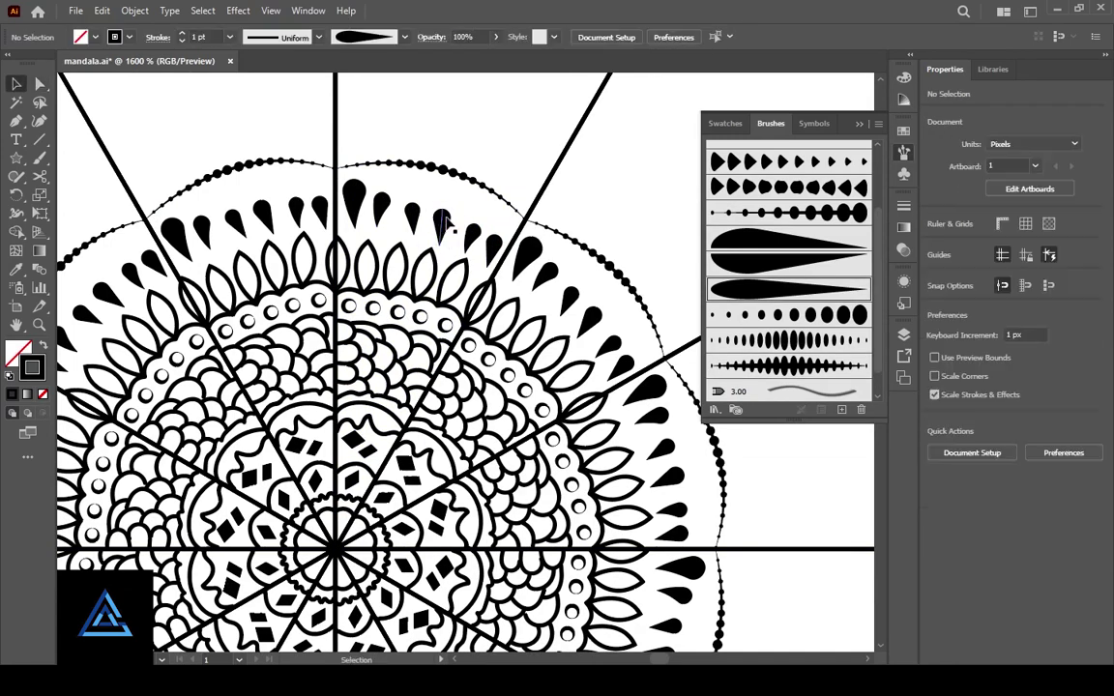
{"action": "key", "text": "ctrl+z"}
{"action": "key", "text": "ctrl+z"}
{"action": "key", "text": "ctrl+z"}
{"action": "key", "text": "ctrl+z"}
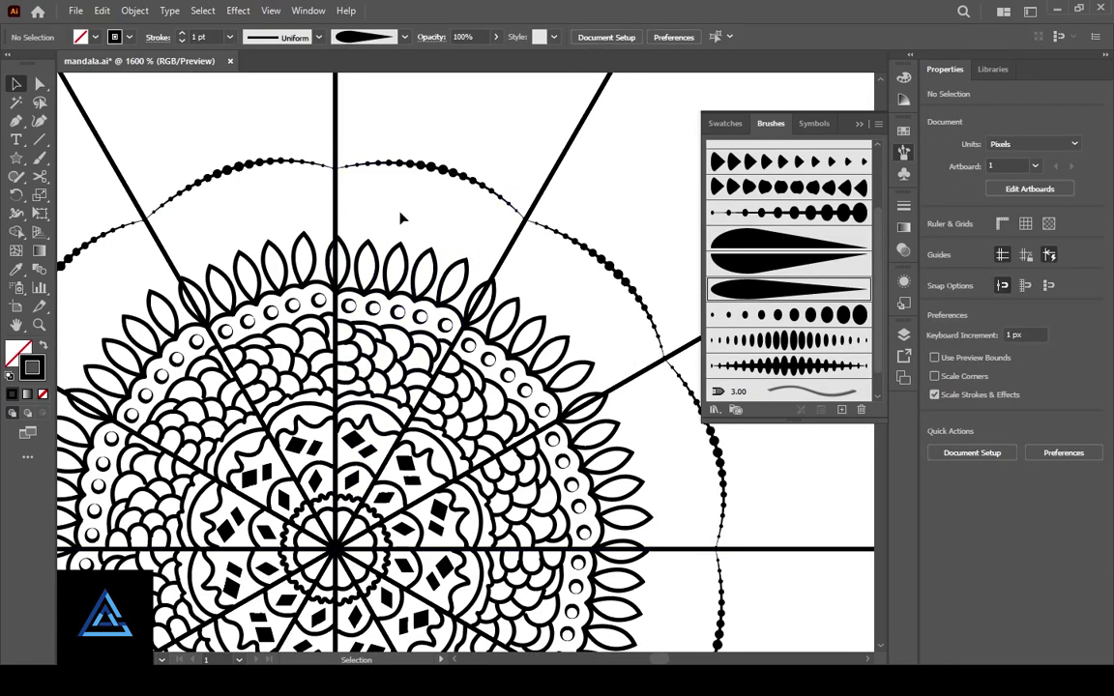
{"action": "left_click", "coordinate": [40, 159]}
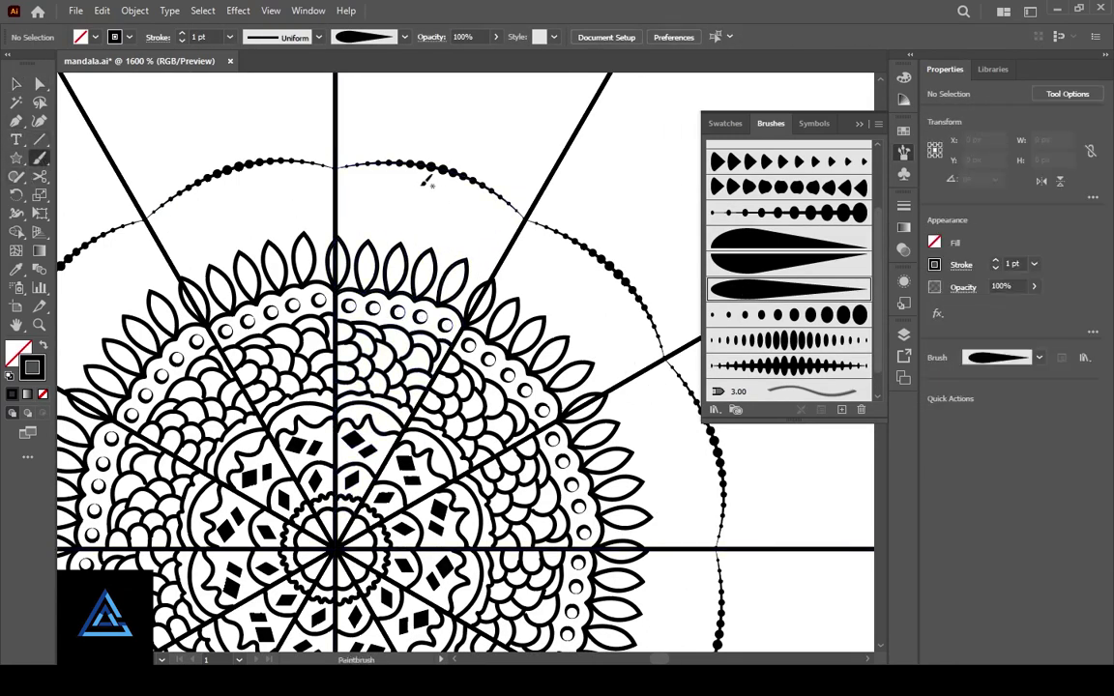
{"action": "left_click_drag", "start_coordinate": [427, 181], "coordinate": [418, 247]}
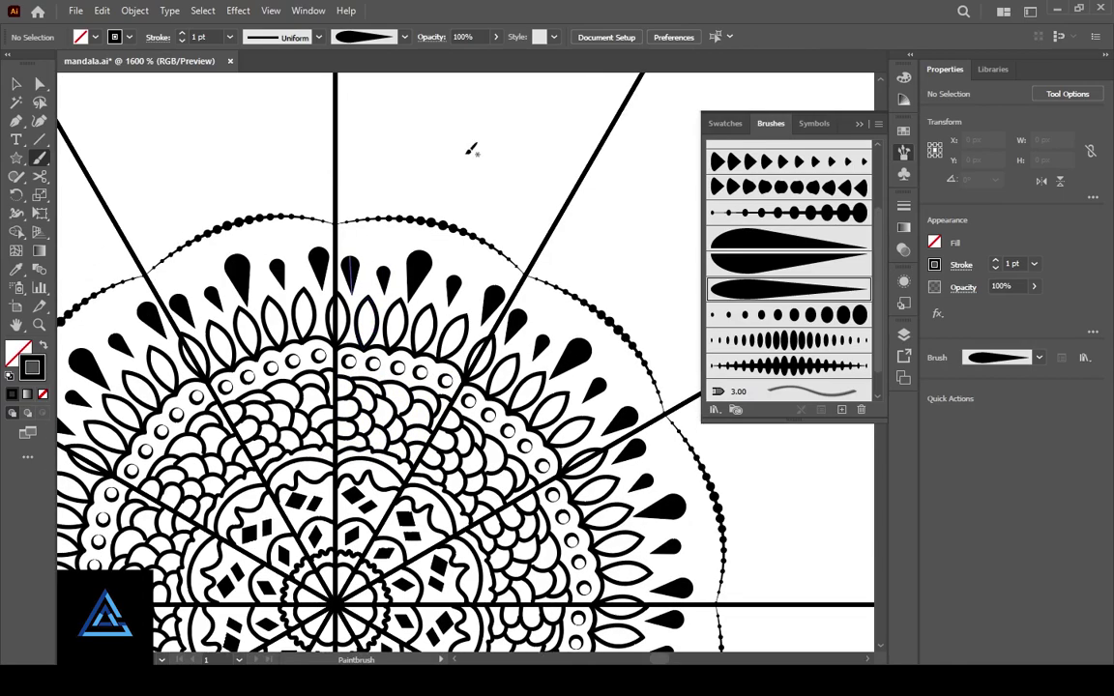
Draw a dotted-brush arc around the upper border of the mandala
{"action": "mouse_move", "coordinate": [472, 149]}
{"action": "left_mouse_down"}
{"action": "mouse_move", "coordinate": [416, 276]}
{"action": "mouse_move", "coordinate": [408, 416]}
{"action": "left_mouse_up"}
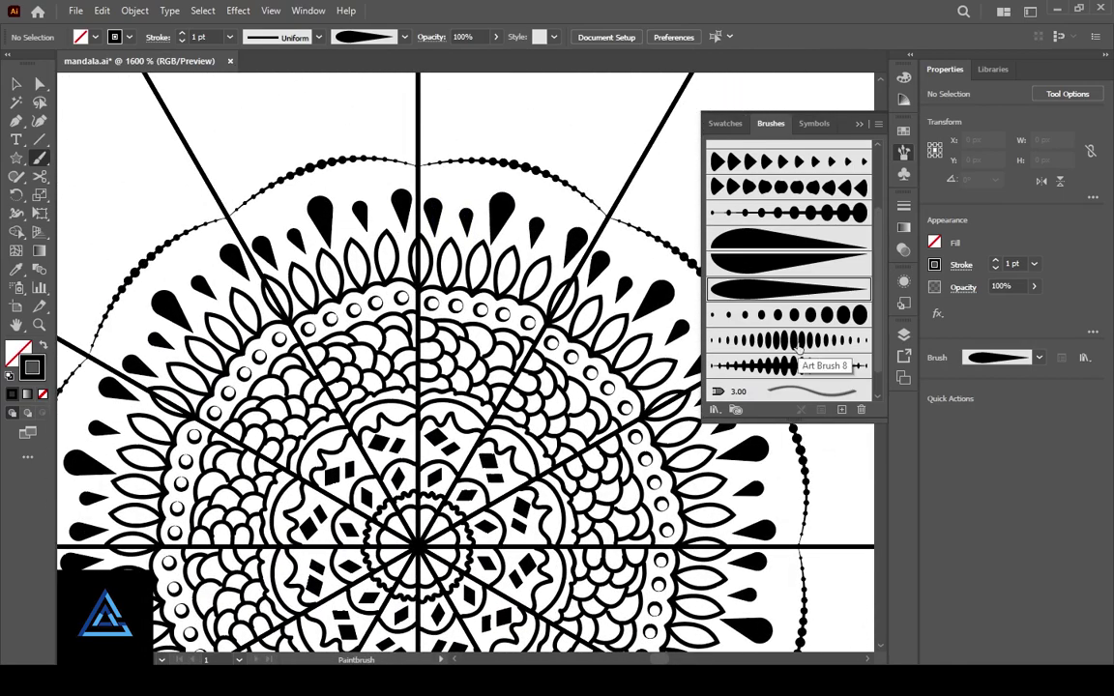
{"action": "left_click_drag", "start_coordinate": [418, 176], "coordinate": [605, 211]}
{"action": "key", "text": "v"}
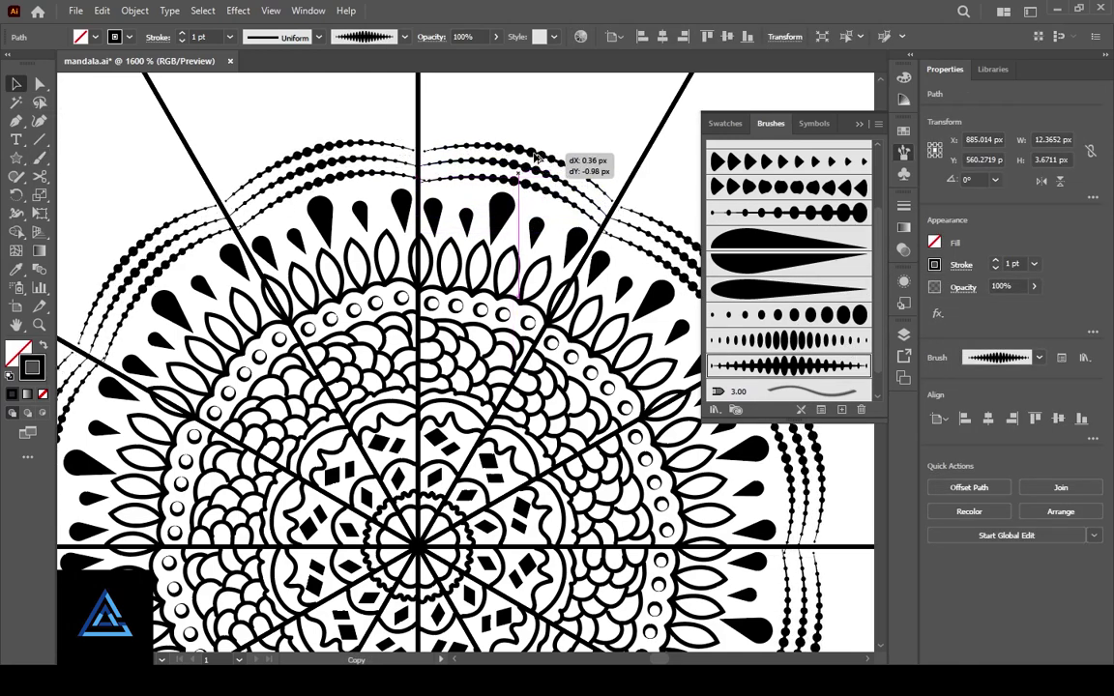
Move, reshape and scale the lower dotted arc so it sits level in the border
{"action": "left_click_drag", "start_coordinate": [534, 165], "coordinate": [534, 145]}
{"action": "key", "text": "ctrl+shift+a"}
{"action": "left_click", "coordinate": [519, 145]}
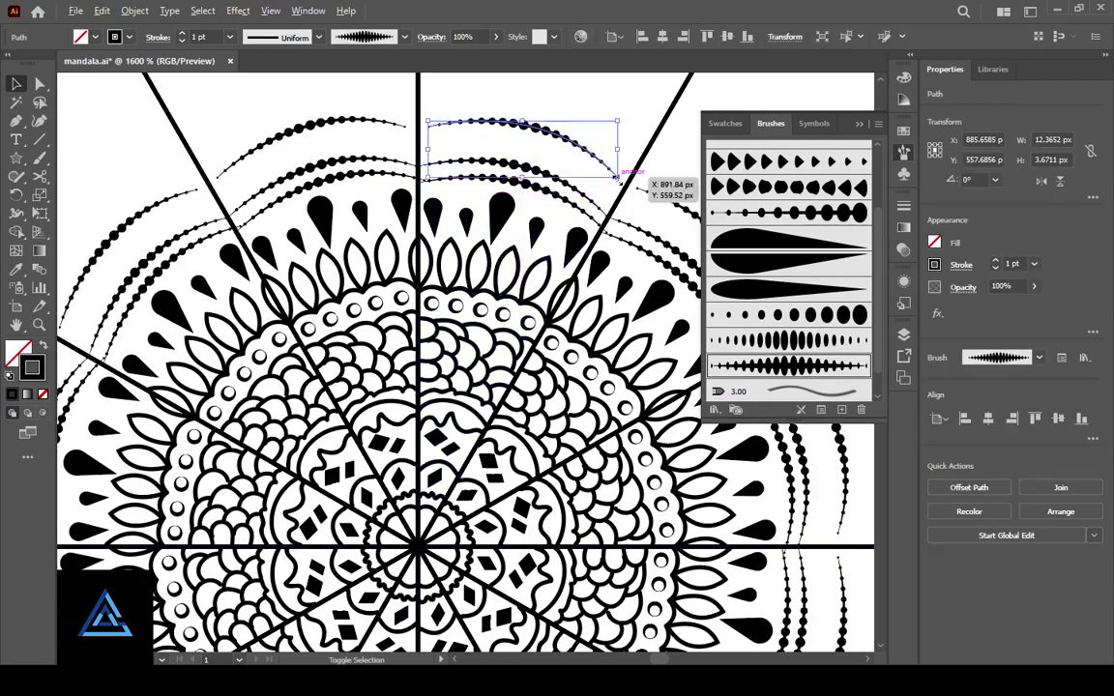
{"action": "left_click_drag", "start_coordinate": [616, 193], "coordinate": [627, 182]}
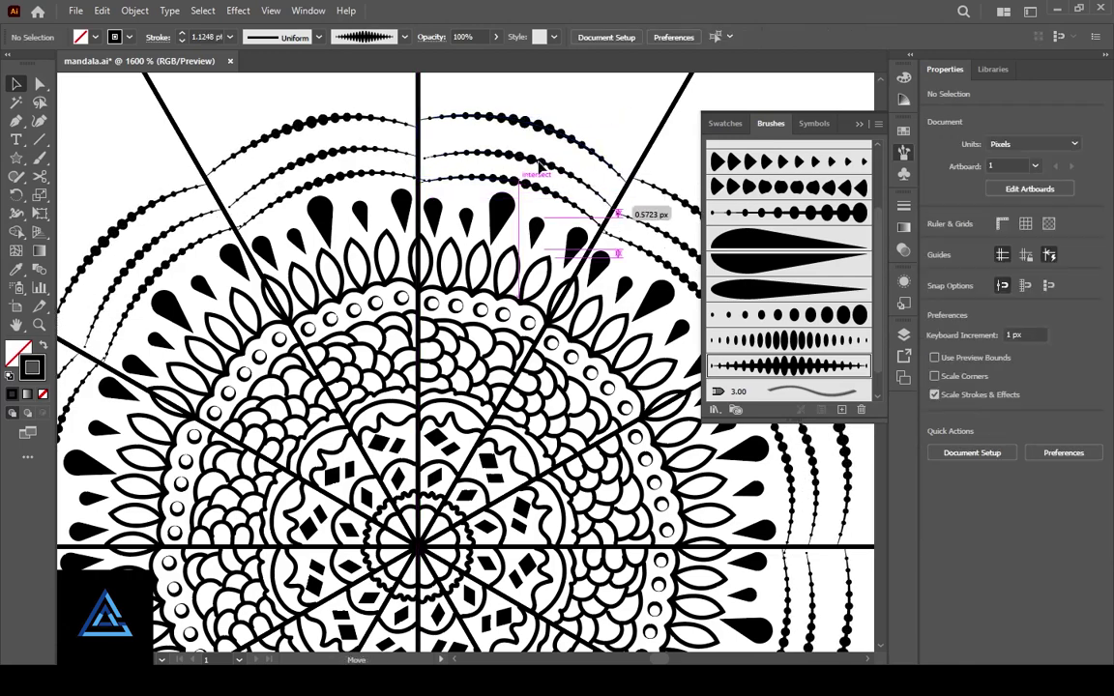
{"action": "mouse_move", "coordinate": [629, 115]}
{"action": "left_mouse_down"}
{"action": "mouse_move", "coordinate": [590, 170]}
{"action": "mouse_move", "coordinate": [615, 213]}
{"action": "mouse_move", "coordinate": [619, 205]}
{"action": "left_mouse_up"}
{"action": "left_click_drag", "start_coordinate": [519, 179], "coordinate": [629, 223]}
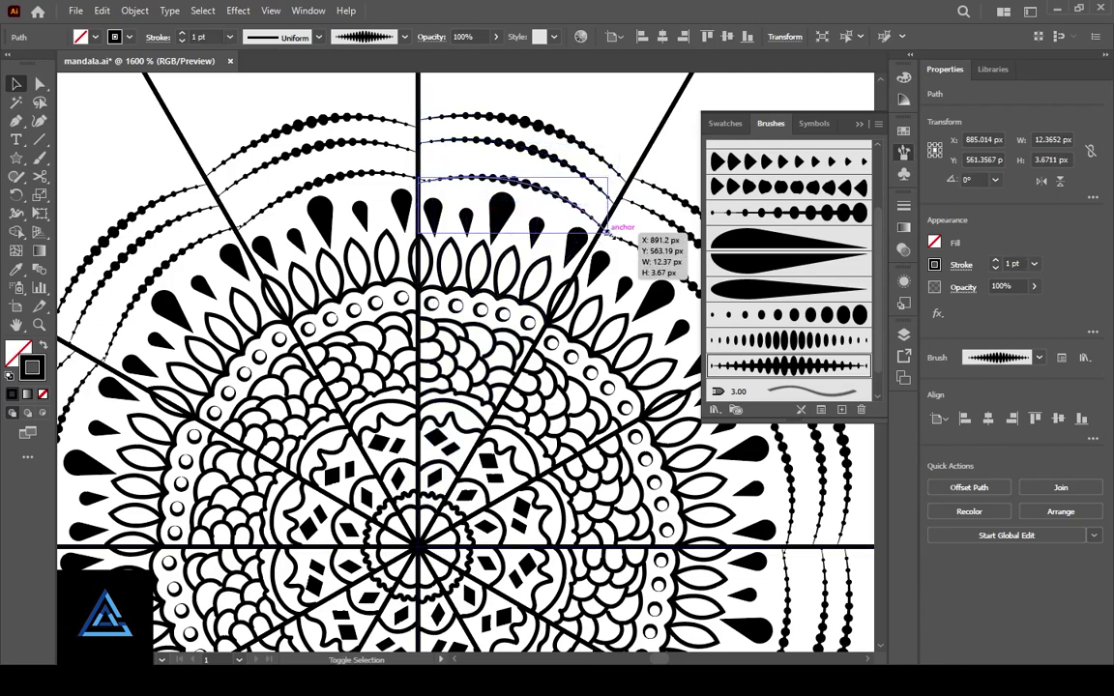
{"action": "key", "text": "ctrl+plus"}
{"action": "key", "text": "ctrl+plus"}
{"action": "key", "text": "ctrl+plus"}
{"action": "left_click_drag", "start_coordinate": [760, 437], "coordinate": [746, 432]}
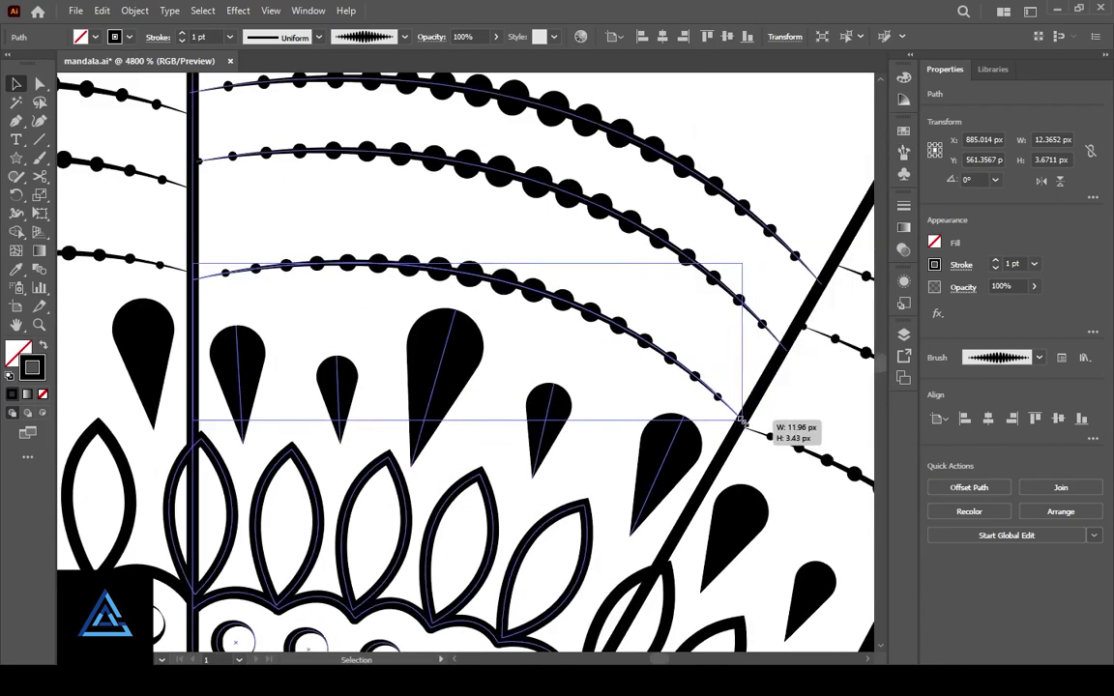
{"action": "left_click", "coordinate": [818, 420]}
Resize the middle dotted arc so the three arcs are evenly spaced
{"action": "left_click", "coordinate": [718, 326]}
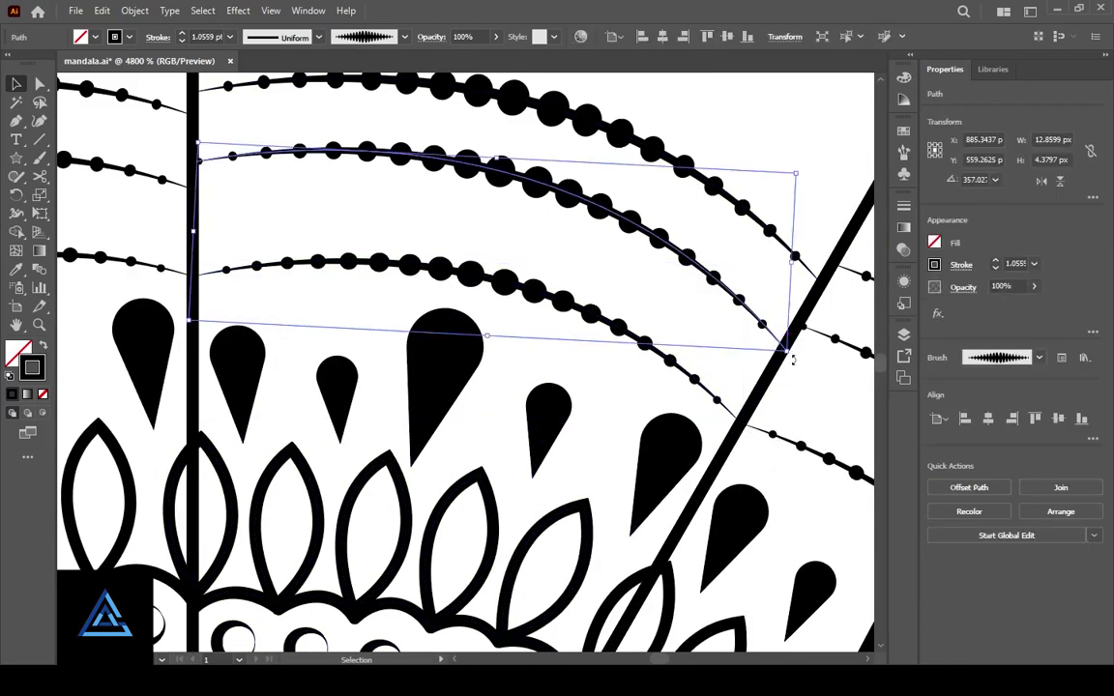
{"action": "left_click_drag", "start_coordinate": [718, 327], "coordinate": [841, 348]}
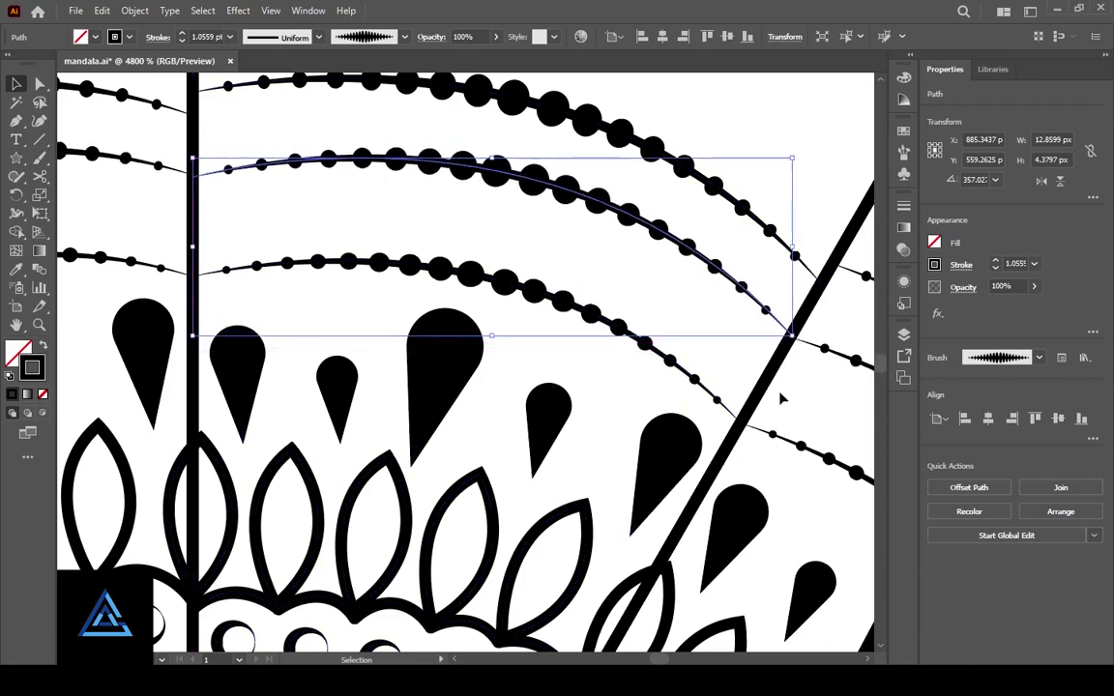
{"action": "left_click", "coordinate": [271, 11]}
{"action": "scroll", "coordinate": [418, 367], "scroll_direction": "down", "scroll_amount": 1}
{"action": "scroll", "coordinate": [418, 368], "scroll_direction": "down", "scroll_amount": 1}
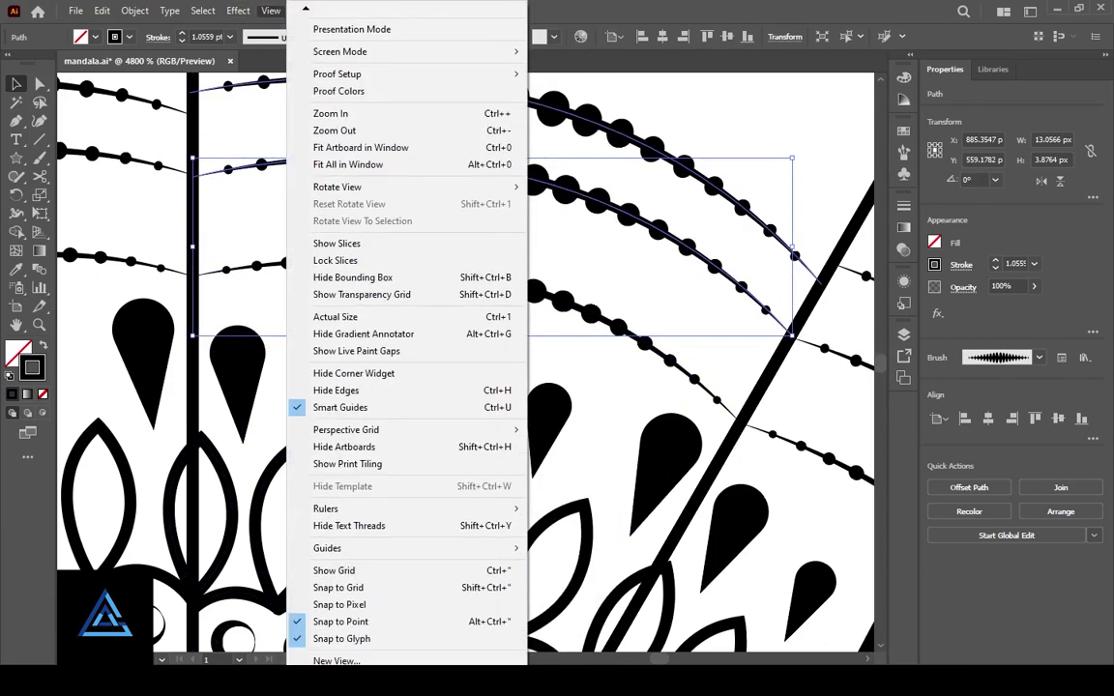
{"action": "mouse_move", "coordinate": [791, 336]}
{"action": "left_mouse_down"}
{"action": "mouse_move", "coordinate": [830, 281]}
{"action": "mouse_move", "coordinate": [838, 286]}
{"action": "left_mouse_up"}
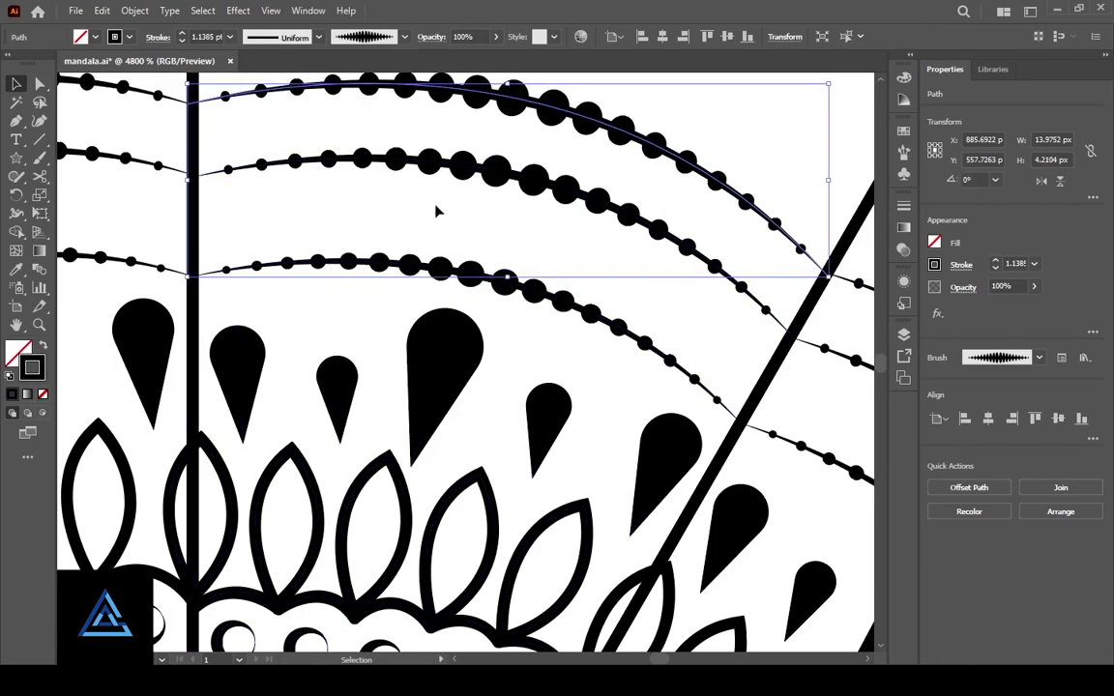
{"action": "scroll", "coordinate": [437, 211], "scroll_direction": "up", "scroll_amount": 3}
{"action": "left_click_drag", "start_coordinate": [522, 363], "coordinate": [527, 379]}
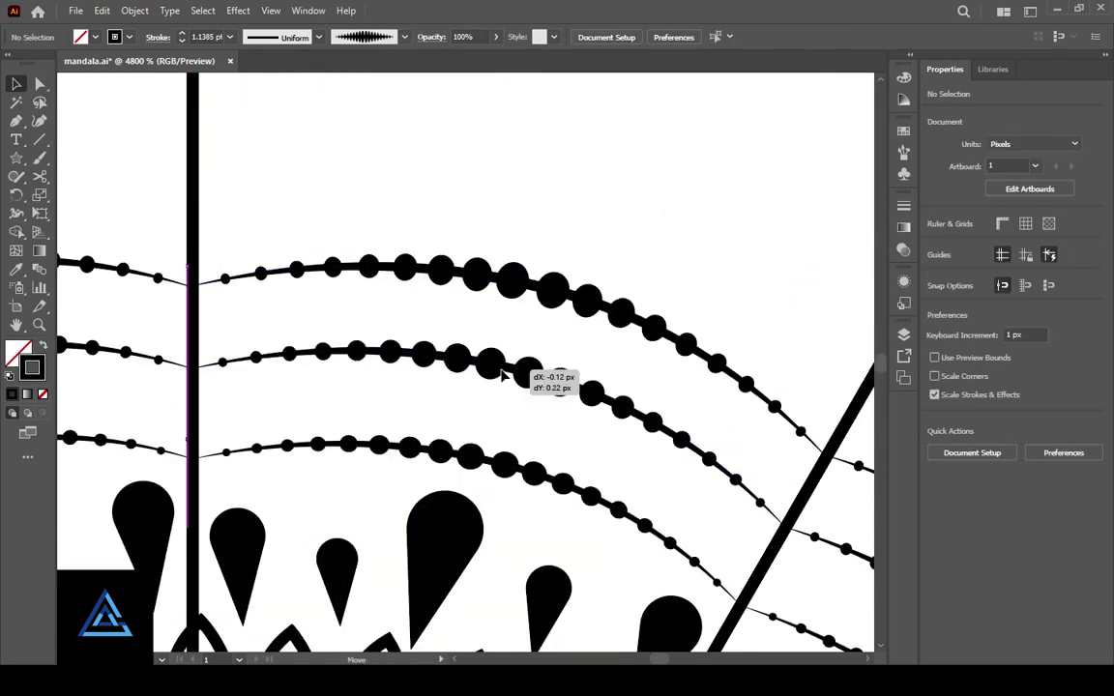
{"action": "left_click", "coordinate": [508, 432]}
{"action": "key", "text": "ctrl+minus"}
{"action": "key", "text": "ctrl+minus"}
{"action": "key", "text": "ctrl+minus"}
Draw a curved sprig with the Pen tool and adjust its top point
{"action": "left_click", "coordinate": [17, 120]}
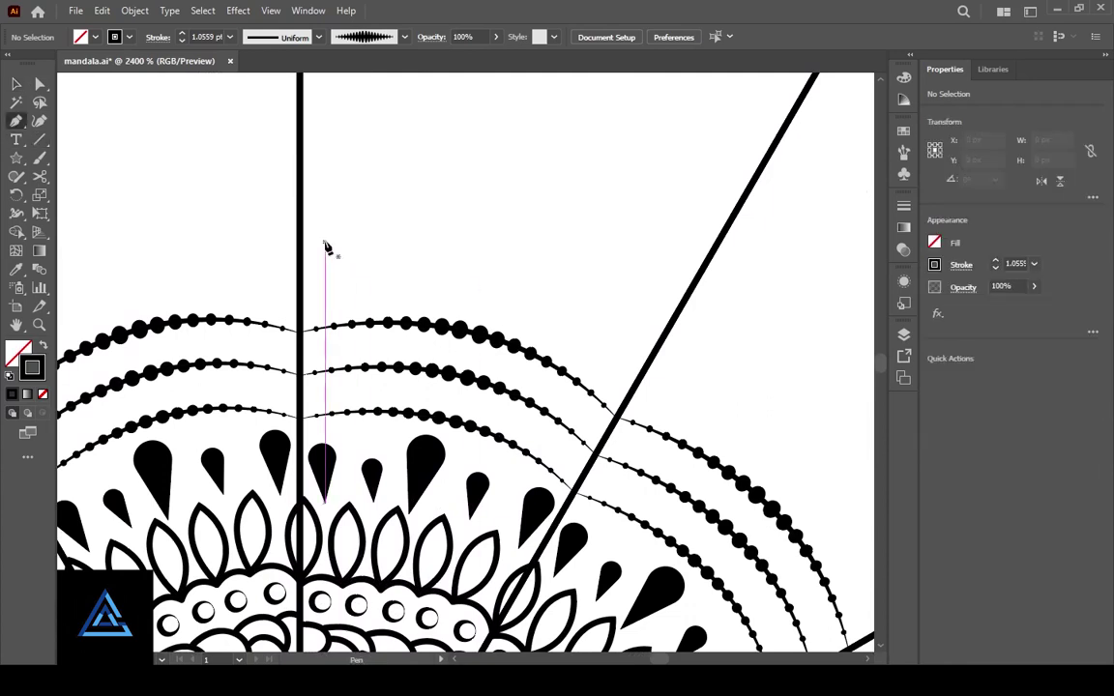
{"action": "left_click", "coordinate": [325, 205]}
{"action": "left_click_drag", "start_coordinate": [334, 294], "coordinate": [310, 354]}
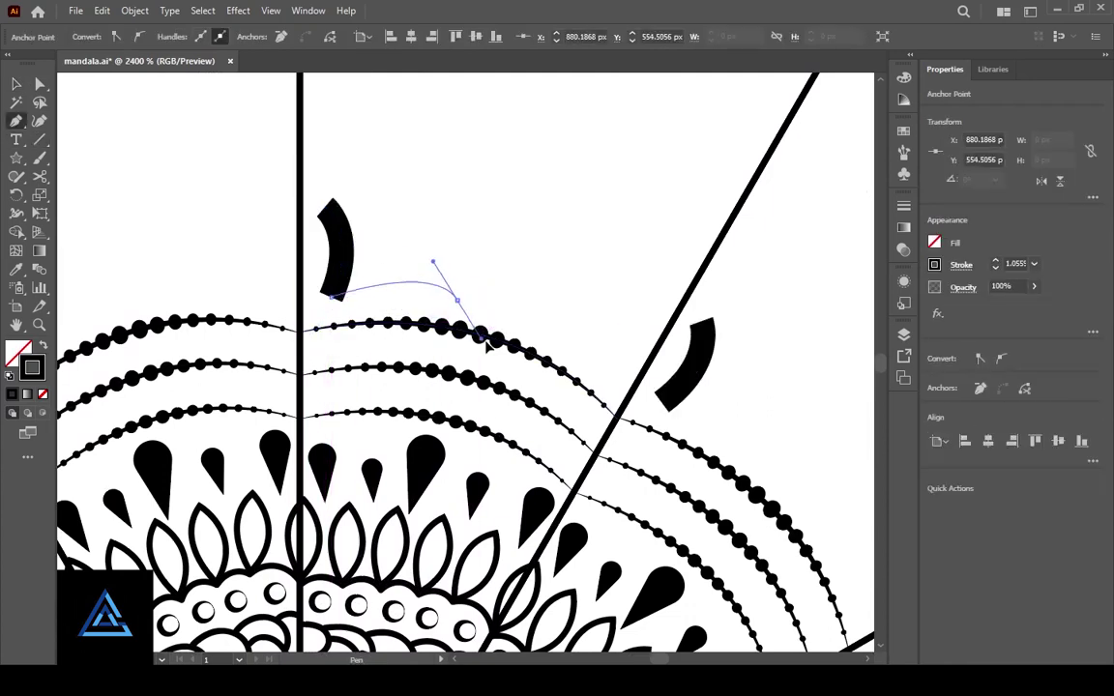
{"action": "left_click_drag", "start_coordinate": [486, 346], "coordinate": [515, 346]}
{"action": "left_click", "coordinate": [609, 355]}
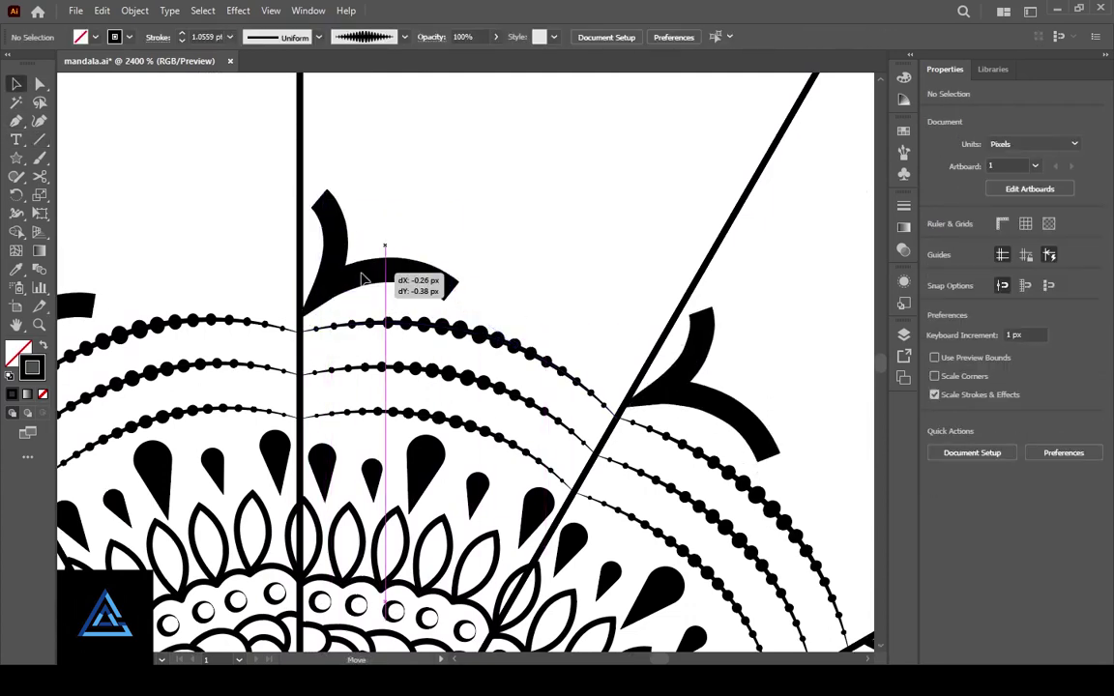
{"action": "left_click", "coordinate": [328, 223]}
{"action": "key", "text": "a"}
{"action": "left_click_drag", "start_coordinate": [320, 209], "coordinate": [301, 188]}
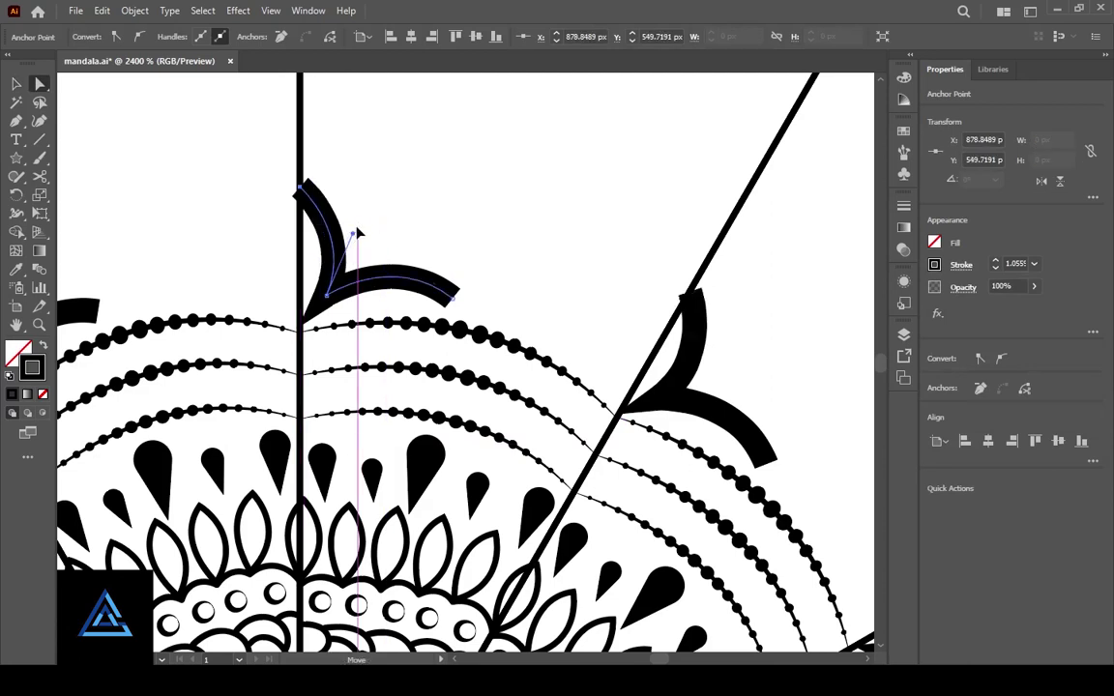
Give the sprig a plain Basic brush stroke with a tapered width profile
{"action": "left_click", "coordinate": [904, 152]}
{"action": "left_click", "coordinate": [788, 289]}
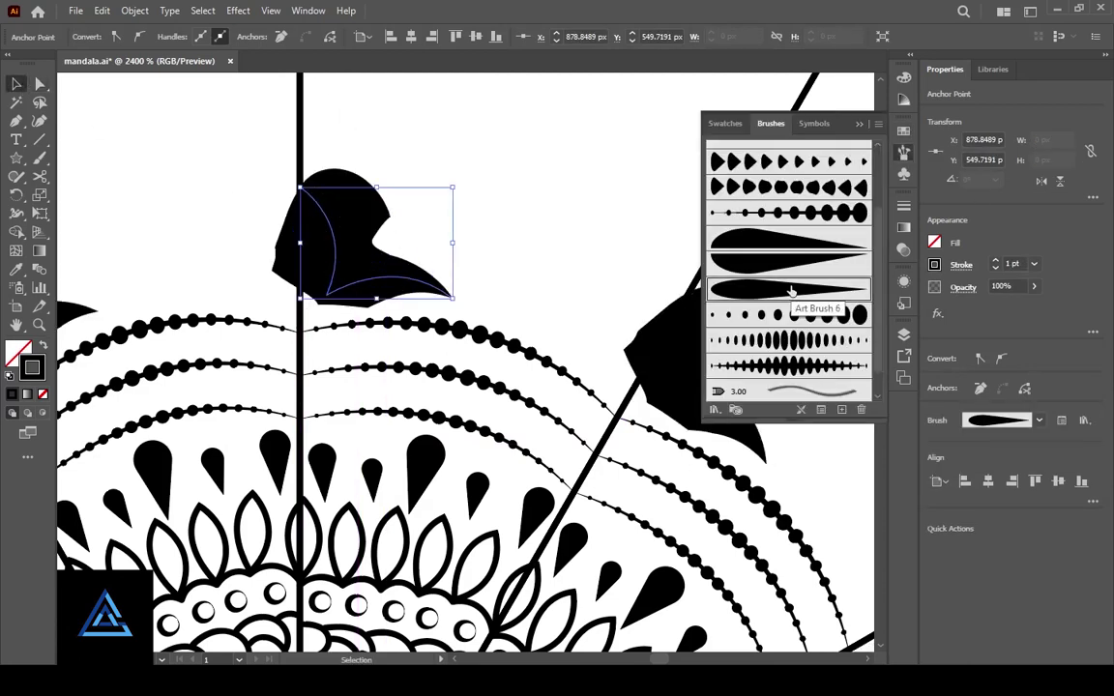
{"action": "left_click", "coordinate": [788, 250]}
{"action": "left_click", "coordinate": [788, 314]}
{"action": "scroll", "coordinate": [818, 290], "scroll_direction": "up", "scroll_amount": 5}
{"action": "left_click", "coordinate": [796, 205]}
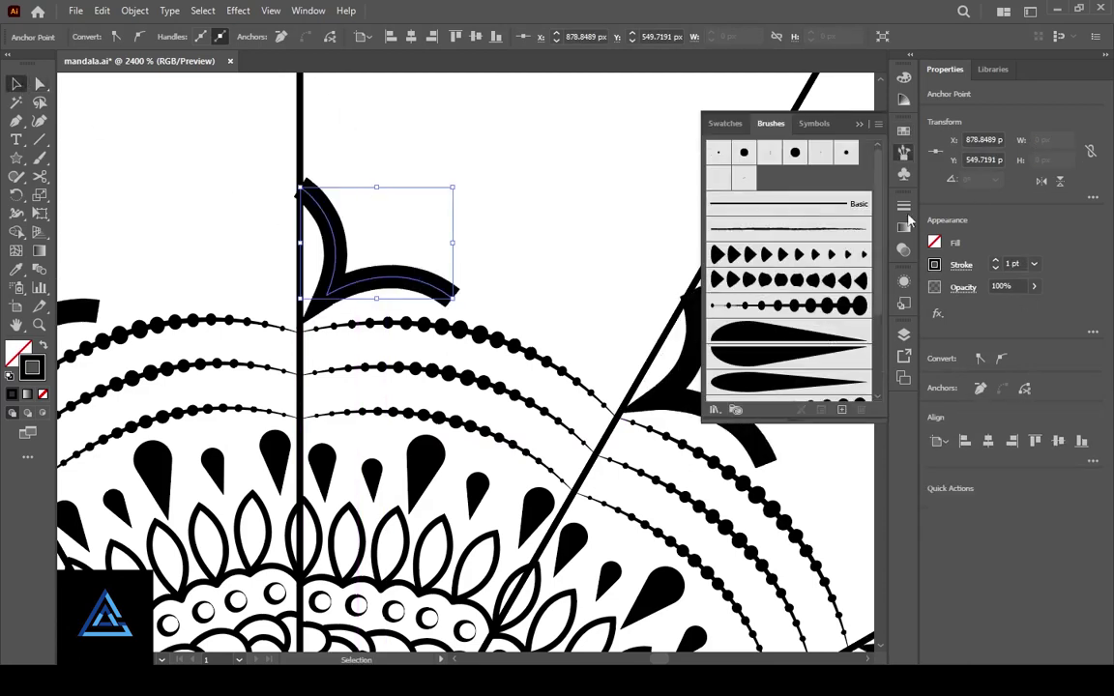
{"action": "left_click", "coordinate": [319, 37]}
{"action": "left_click", "coordinate": [252, 97]}
Reflect a copy of the sprig, then rotate and move it to form a mirrored pair
{"action": "left_click", "coordinate": [373, 299]}
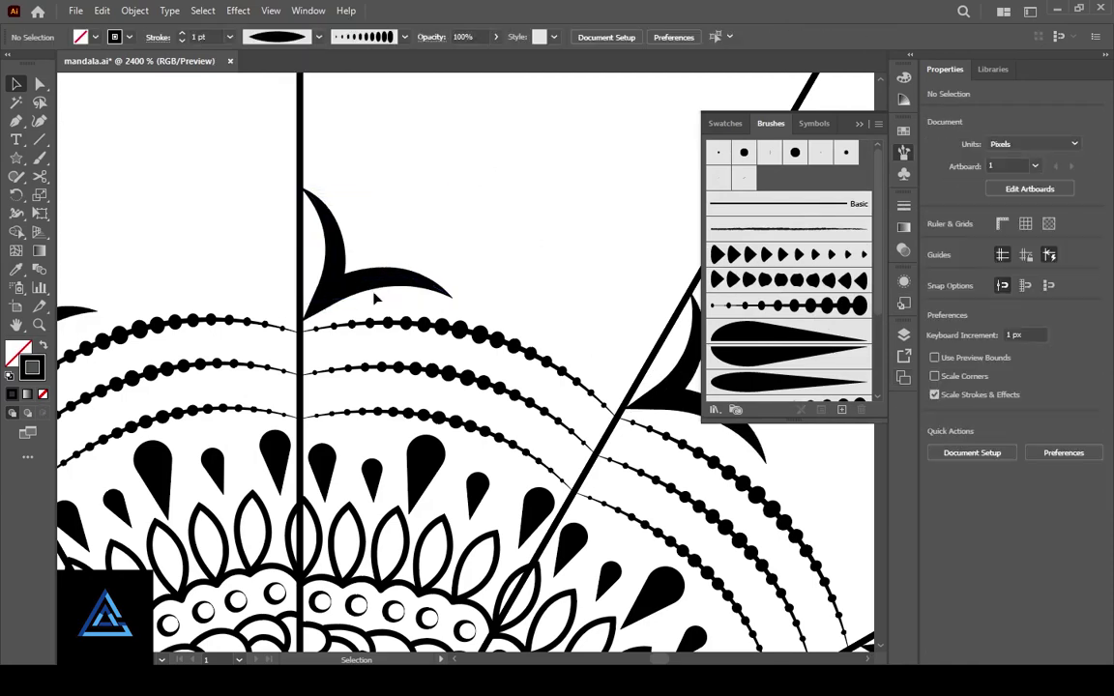
{"action": "mouse_move", "coordinate": [373, 284]}
{"action": "left_mouse_down", "text": "alt"}
{"action": "mouse_move", "coordinate": [605, 285]}
{"action": "mouse_move", "coordinate": [619, 334]}
{"action": "mouse_move", "coordinate": [604, 358]}
{"action": "mouse_move", "coordinate": [571, 373]}
{"action": "left_mouse_up", "text": "alt"}
{"action": "right_click", "coordinate": [589, 294]}
{"action": "left_click", "coordinate": [771, 480]}
{"action": "left_click", "coordinate": [562, 437]}
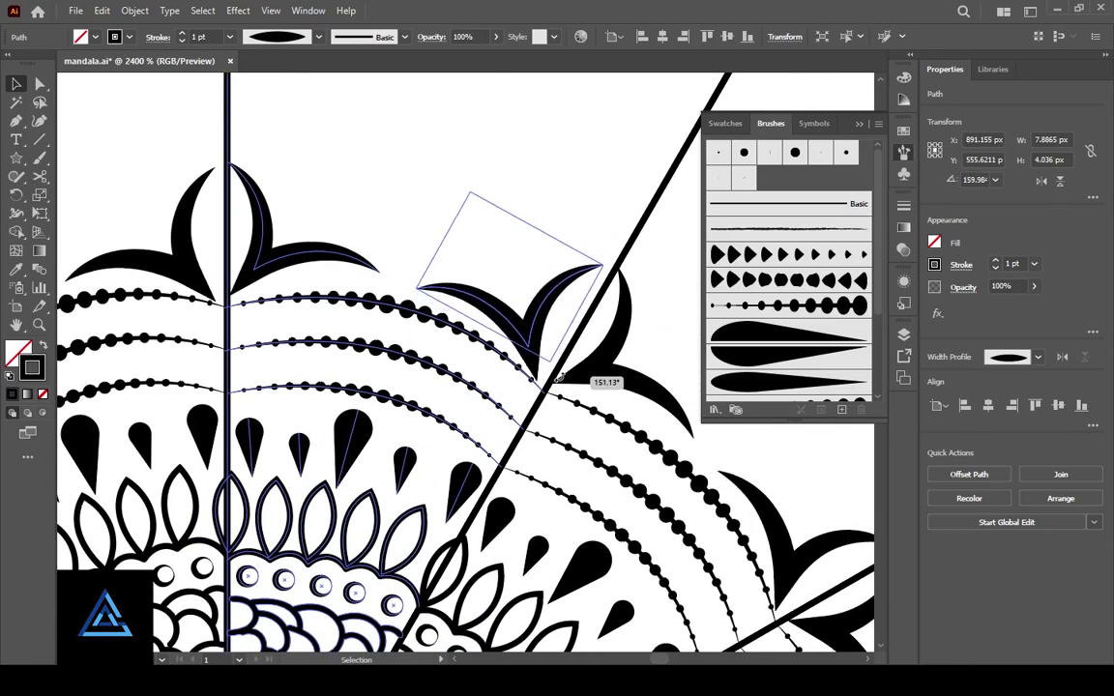
{"action": "left_click_drag", "start_coordinate": [568, 373], "coordinate": [557, 375]}
{"action": "left_click_drag", "start_coordinate": [542, 329], "coordinate": [559, 319]}
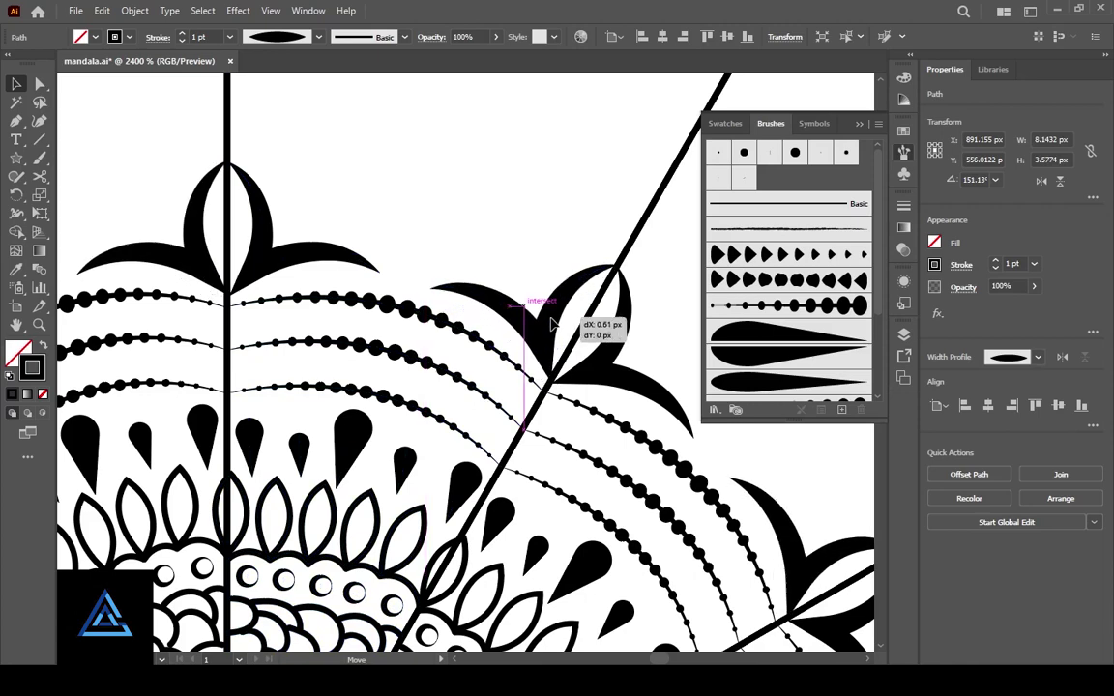
{"action": "left_click", "coordinate": [17, 120]}
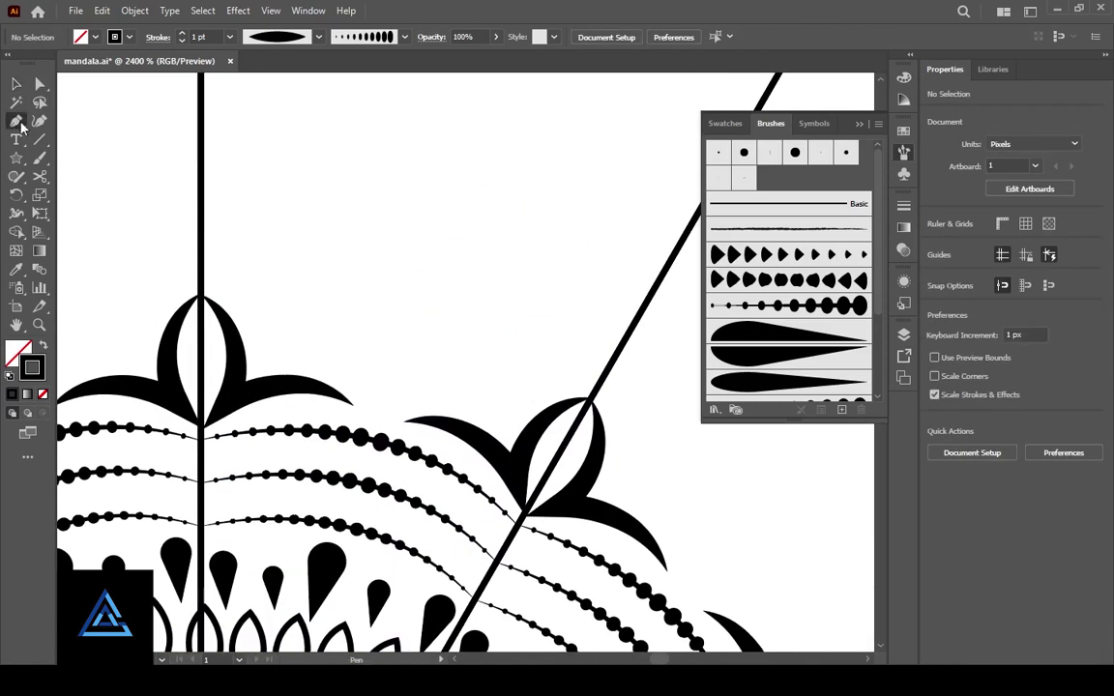
Draw a curve between neighbouring sprigs and give it the graduated dot art brush
{"action": "left_click", "coordinate": [247, 383]}
{"action": "left_click_drag", "start_coordinate": [612, 619], "coordinate": [622, 622]}
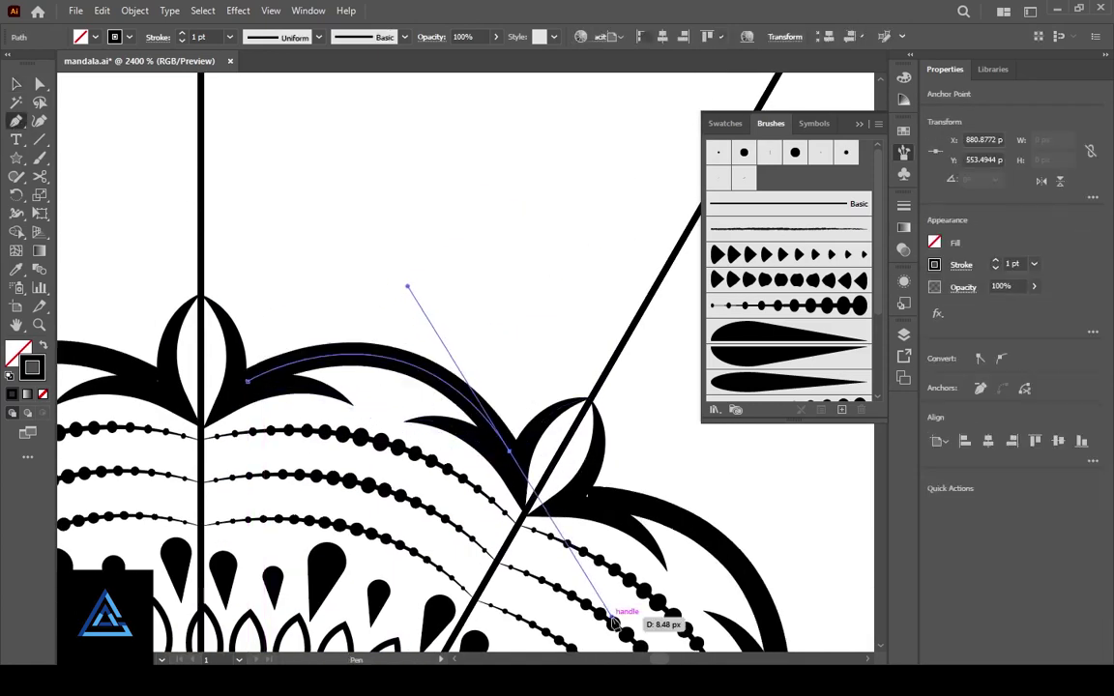
{"action": "left_click", "coordinate": [505, 273], "text": "ctrl"}
{"action": "left_click", "coordinate": [393, 292]}
{"action": "left_click", "coordinate": [794, 306]}
{"action": "scroll", "coordinate": [793, 306], "scroll_direction": "down", "scroll_amount": 3}
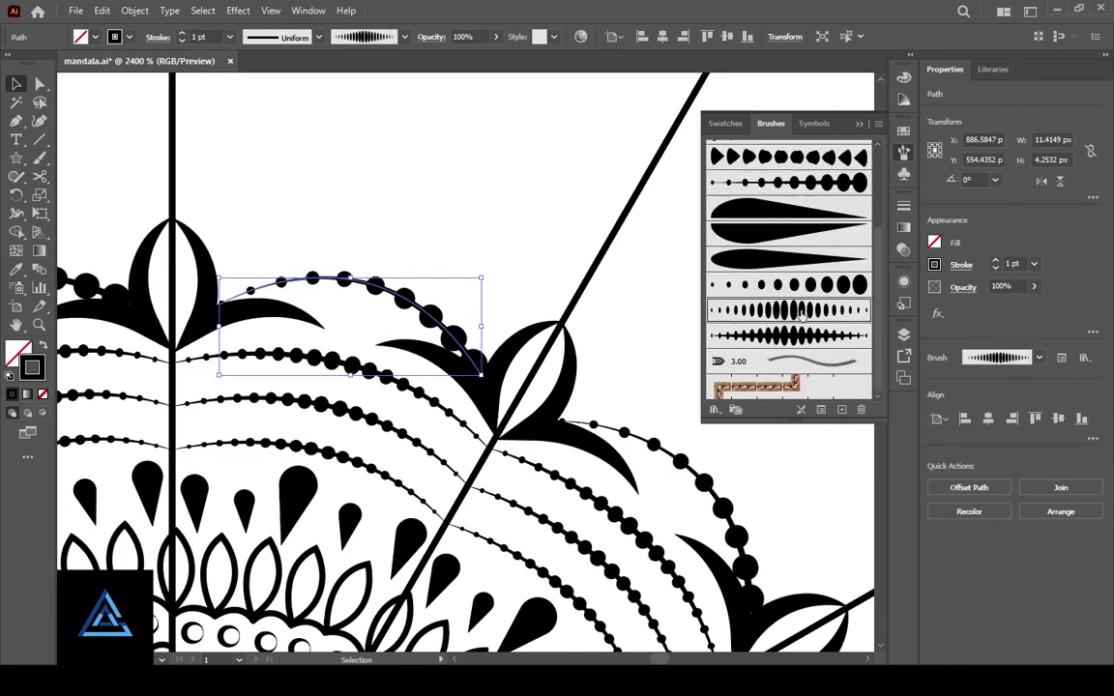
{"action": "left_click", "coordinate": [497, 229]}
{"action": "scroll", "coordinate": [532, 159], "scroll_direction": "down", "scroll_amount": 2}
{"action": "scroll", "coordinate": [522, 281], "scroll_direction": "up", "scroll_amount": 2}
{"action": "scroll", "coordinate": [523, 280], "scroll_direction": "down", "scroll_amount": 5}
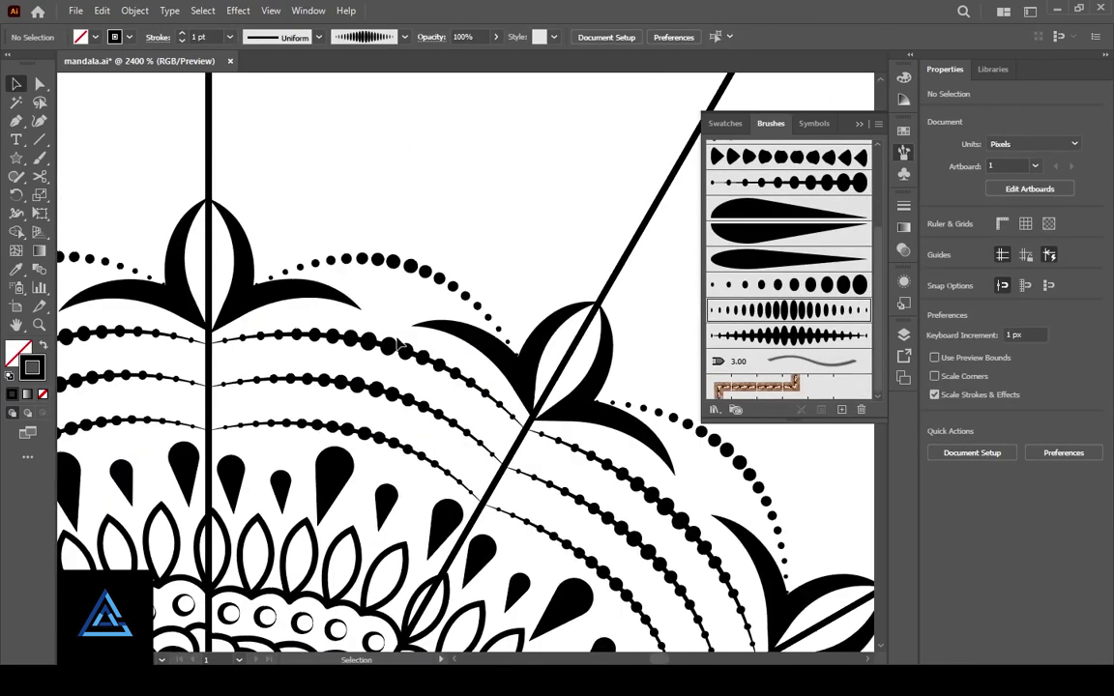
{"action": "scroll", "coordinate": [581, 290], "scroll_direction": "up", "scroll_amount": 3}
{"action": "scroll", "coordinate": [761, 339], "scroll_direction": "up", "scroll_amount": 5}
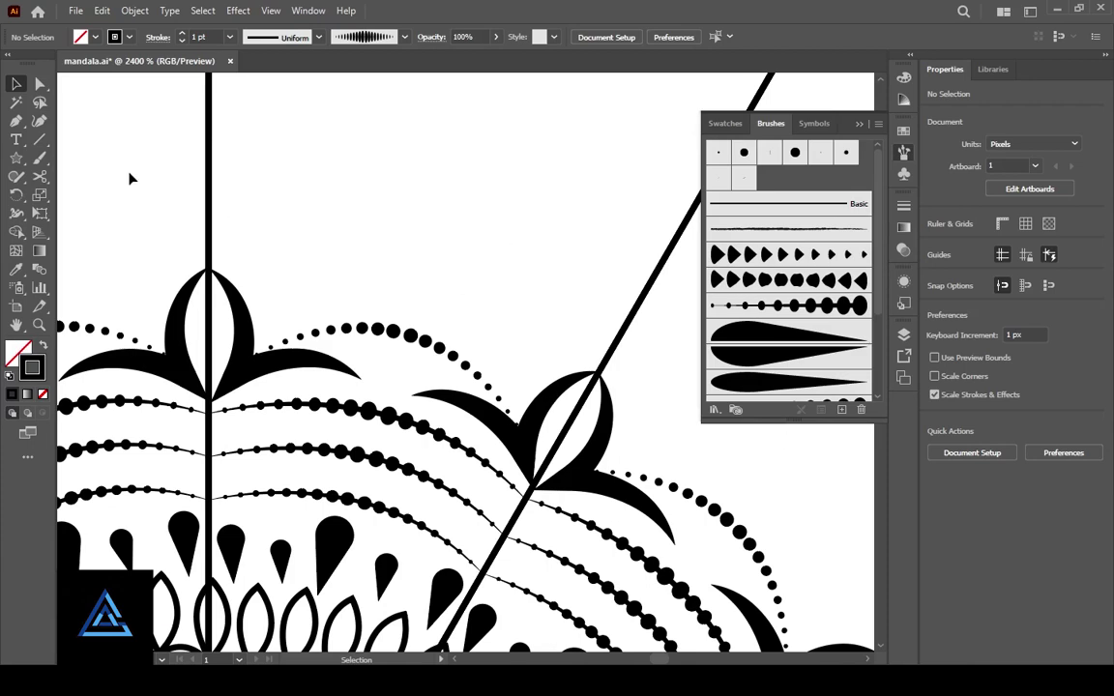
Draw a short leaf path above the dotted ring with the teardrop brush, nudged slightly left
{"action": "left_click", "coordinate": [18, 123]}
{"action": "left_click", "coordinate": [250, 216]}
{"action": "key", "text": "v"}
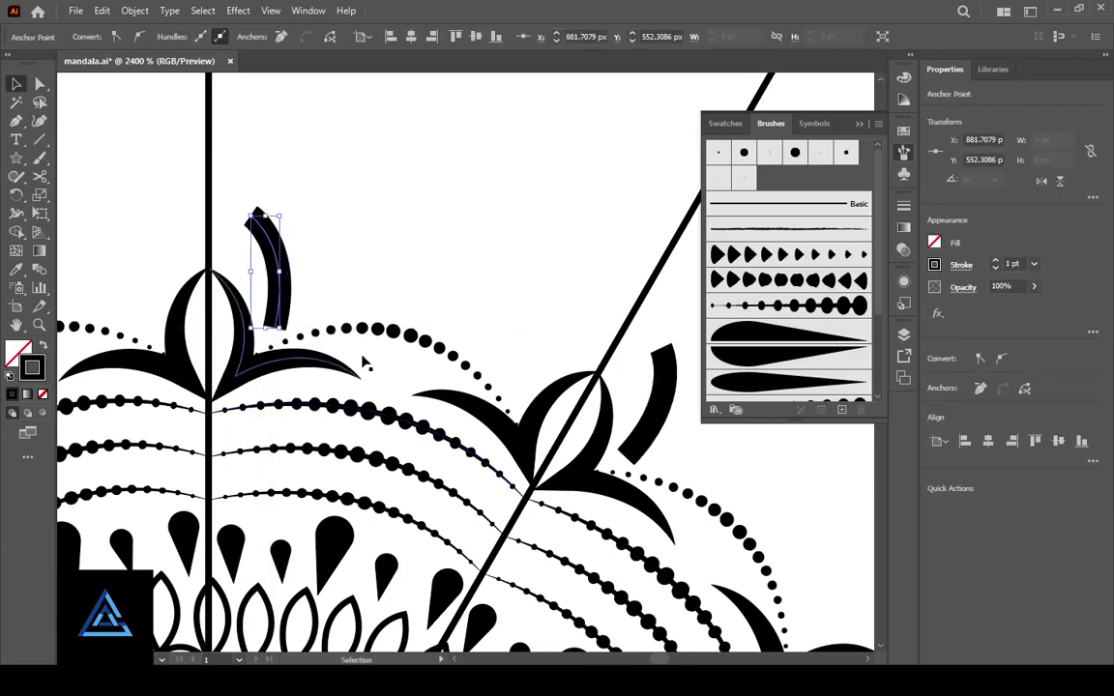
{"action": "left_click", "coordinate": [748, 389]}
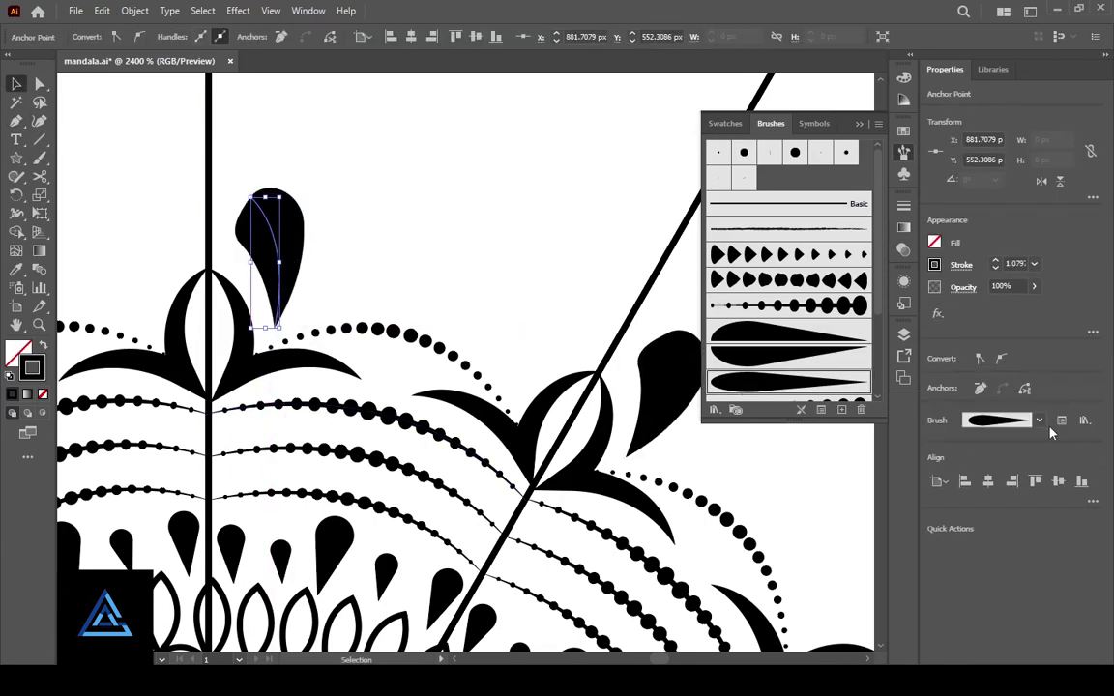
{"action": "left_click", "coordinate": [353, 366]}
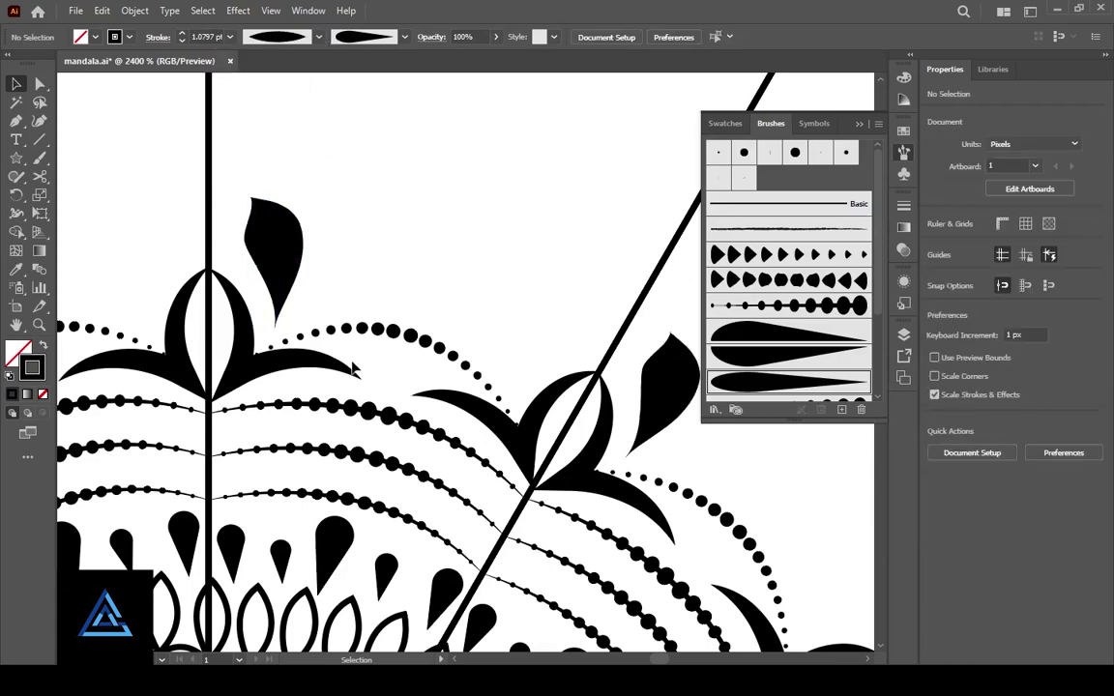
{"action": "left_click_drag", "start_coordinate": [280, 261], "coordinate": [269, 281]}
Make a reflected copy of the leaf and rotate it beside the diagonal guide
{"action": "right_click", "coordinate": [249, 237]}
{"action": "left_click", "coordinate": [479, 585]}
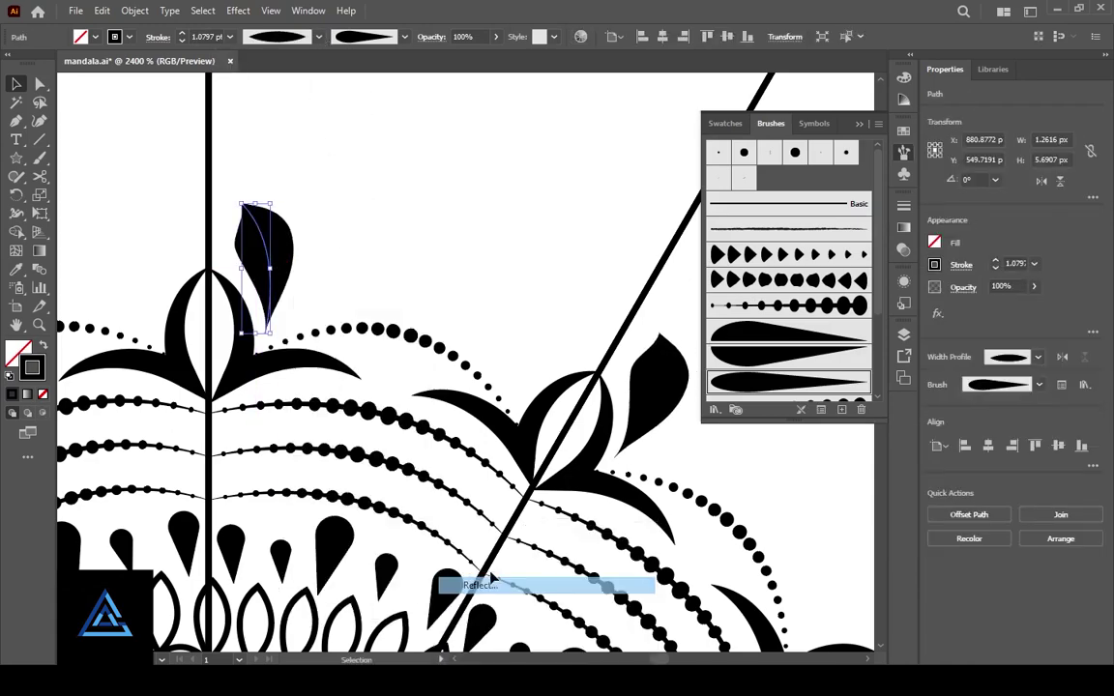
{"action": "right_click", "coordinate": [293, 177]}
{"action": "left_click", "coordinate": [462, 497]}
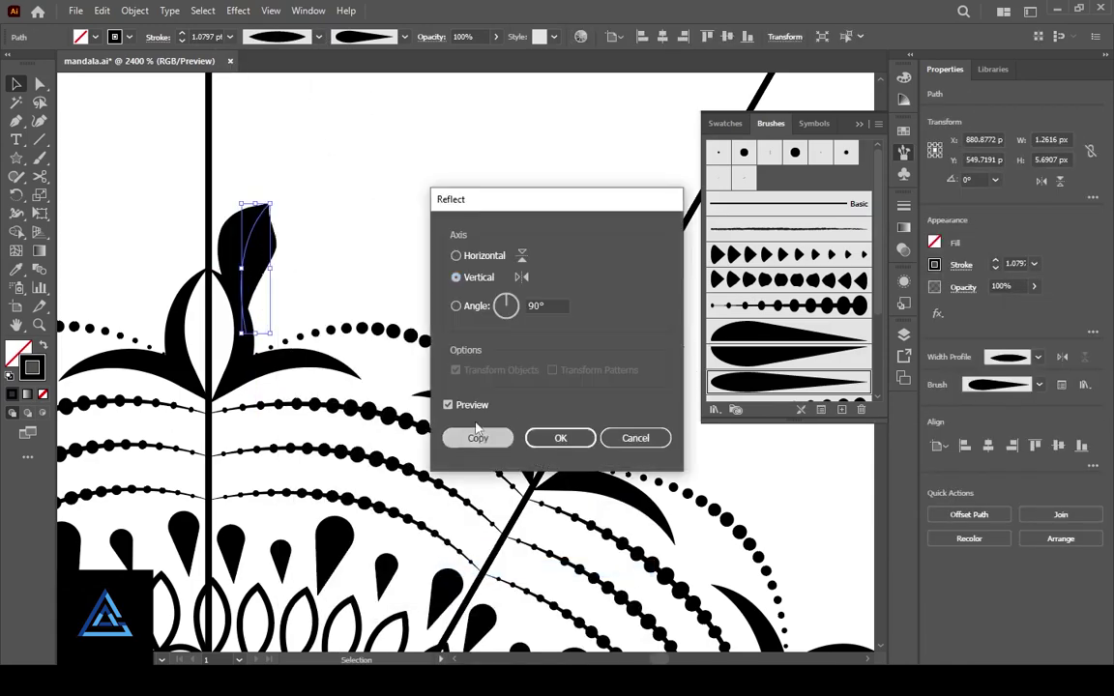
{"action": "left_click", "coordinate": [478, 437]}
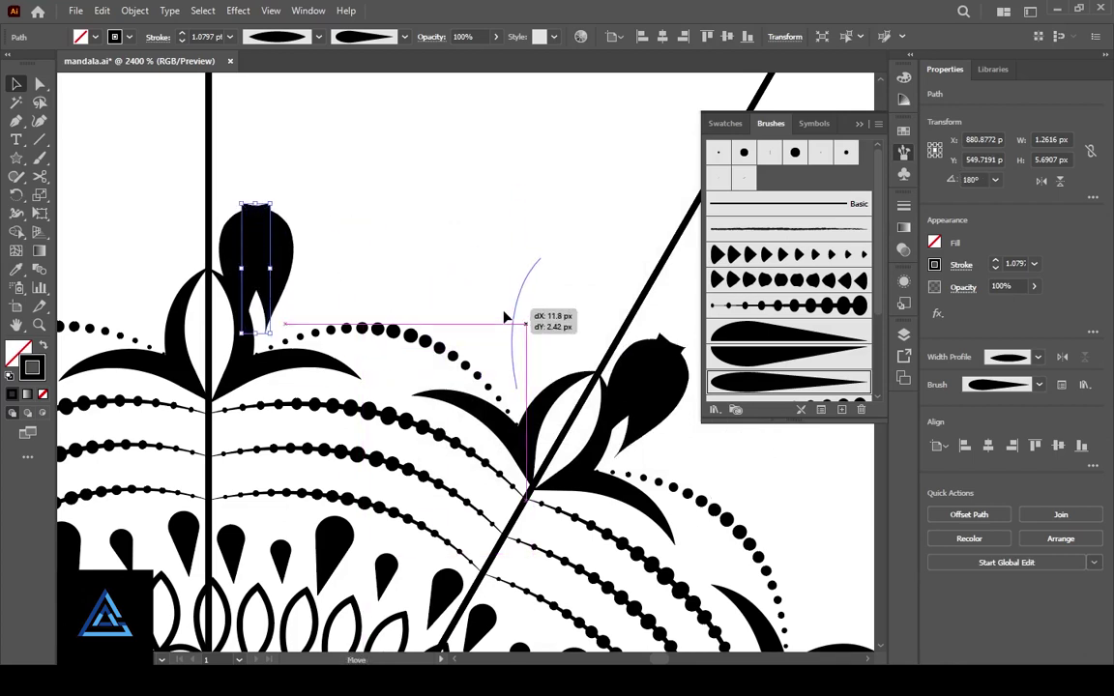
{"action": "left_click_drag", "start_coordinate": [504, 317], "coordinate": [528, 310]}
{"action": "mouse_move", "coordinate": [581, 275]}
{"action": "left_mouse_down"}
{"action": "mouse_move", "coordinate": [609, 288]}
{"action": "mouse_move", "coordinate": [574, 268]}
{"action": "left_mouse_up"}
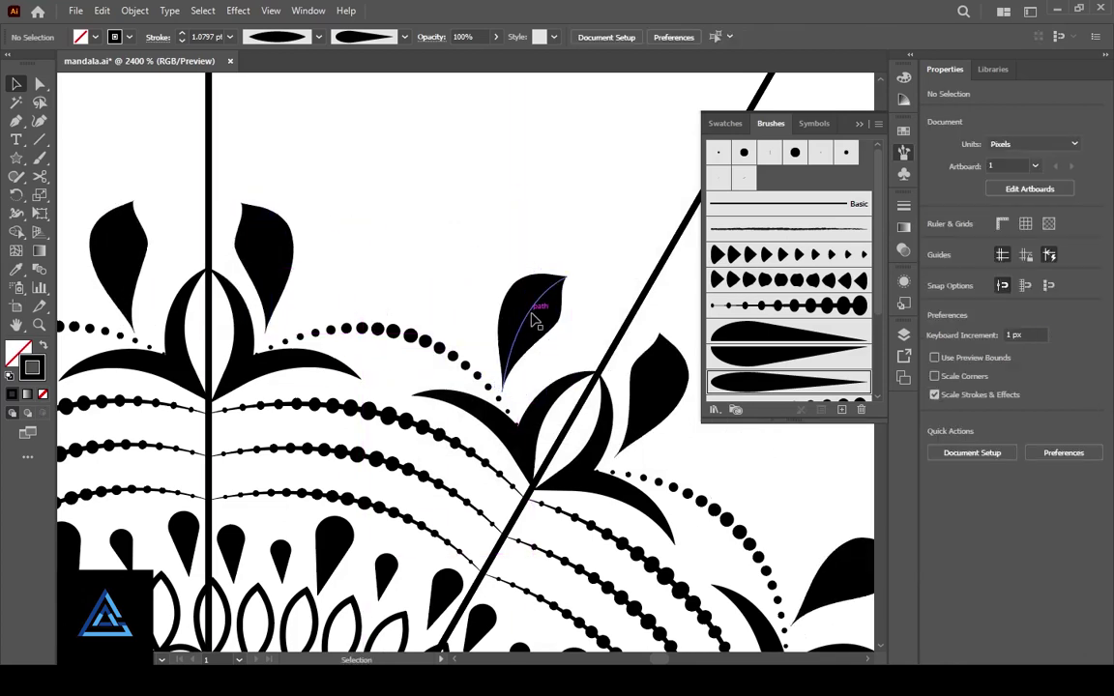
Paint a wavy Blob Brush line and duplicate it just above the original
{"action": "left_click", "coordinate": [630, 280]}
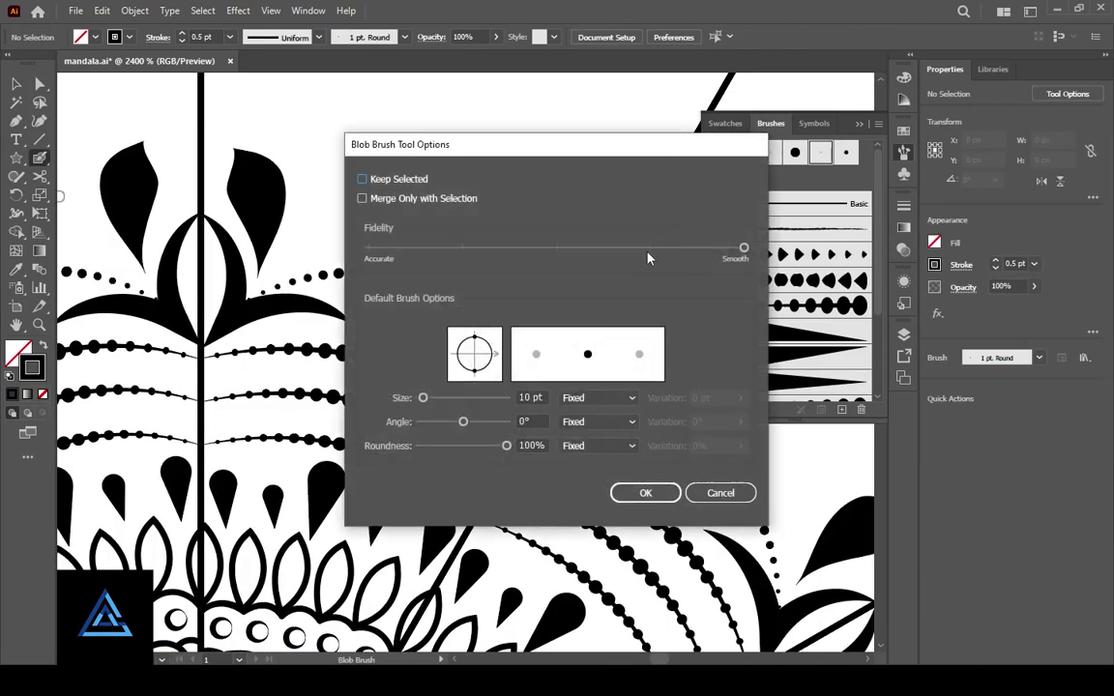
{"action": "left_click", "coordinate": [635, 500]}
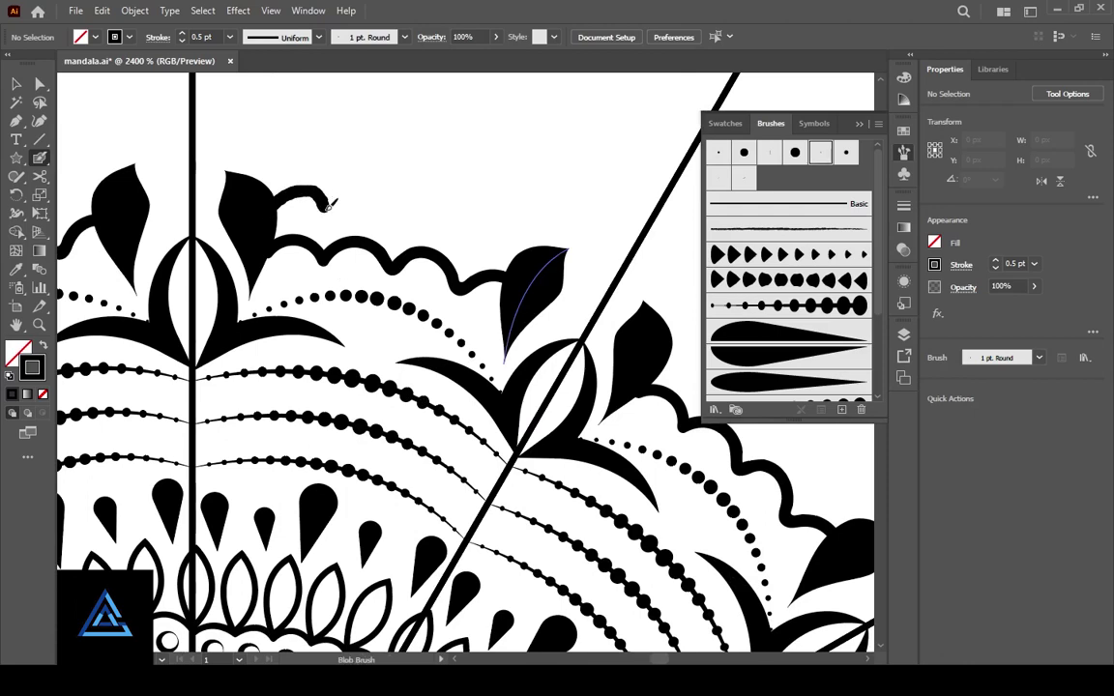
{"action": "key", "text": "v"}
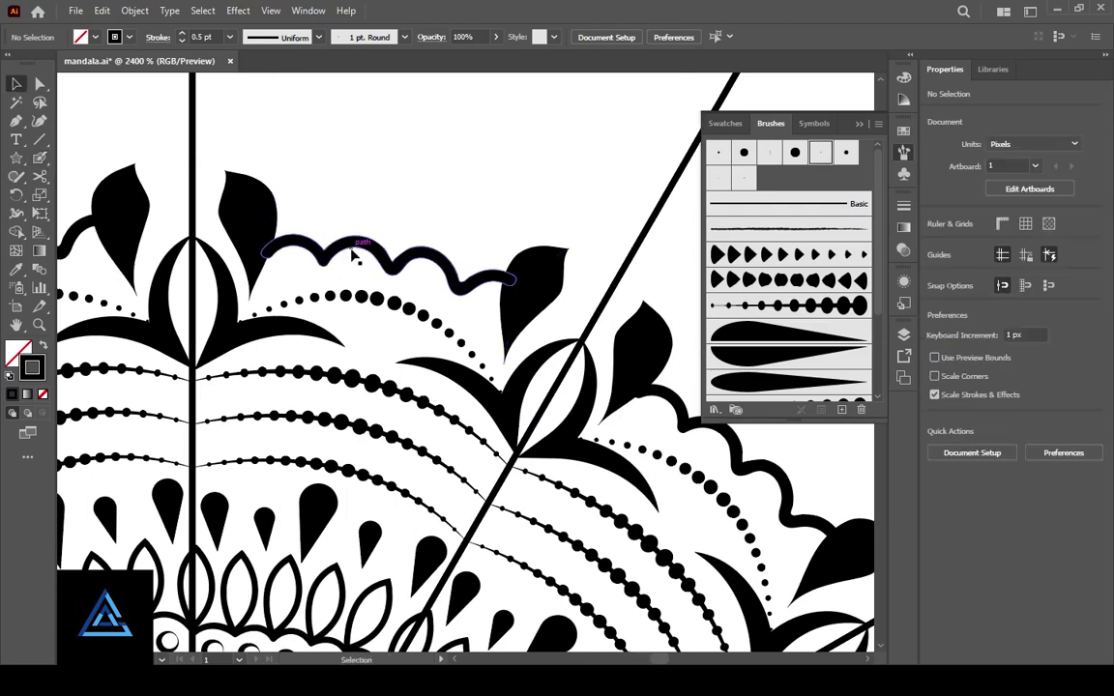
{"action": "left_click", "coordinate": [465, 280]}
{"action": "left_click_drag", "start_coordinate": [464, 280], "coordinate": [465, 232], "text": "alt"}
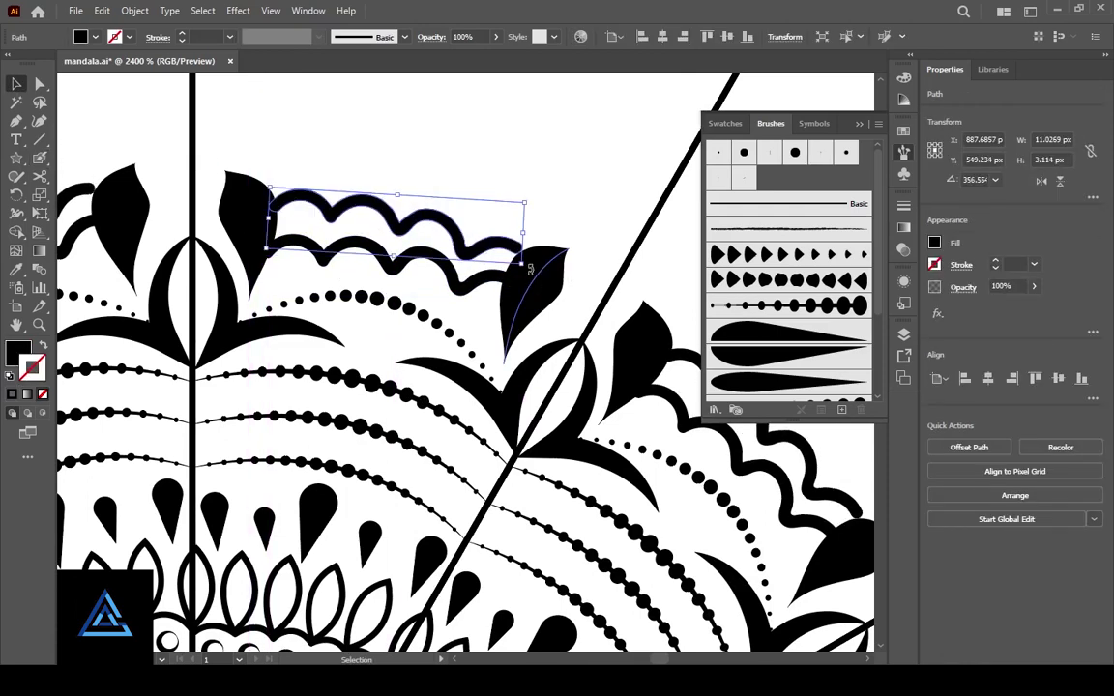
{"action": "left_click_drag", "start_coordinate": [535, 277], "coordinate": [542, 273]}
{"action": "key", "text": "ctrl+z"}
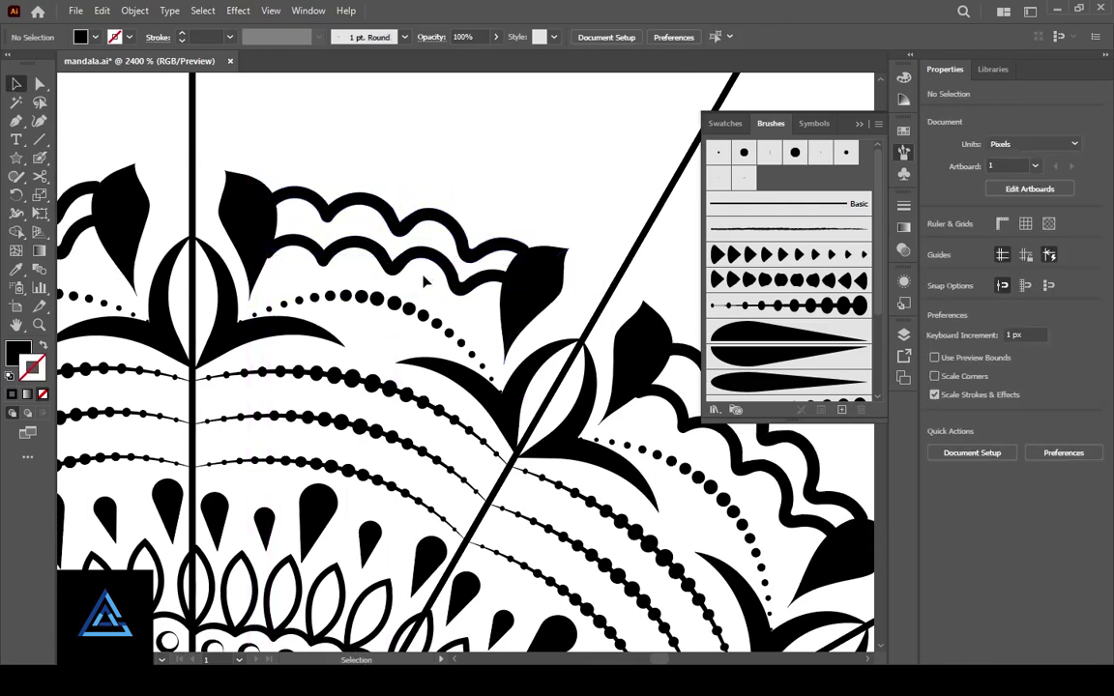
Review the two wavy bands, undo a recent change, and zoom out to the whole mandala
{"action": "left_click", "coordinate": [263, 270]}
{"action": "left_click", "coordinate": [568, 313]}
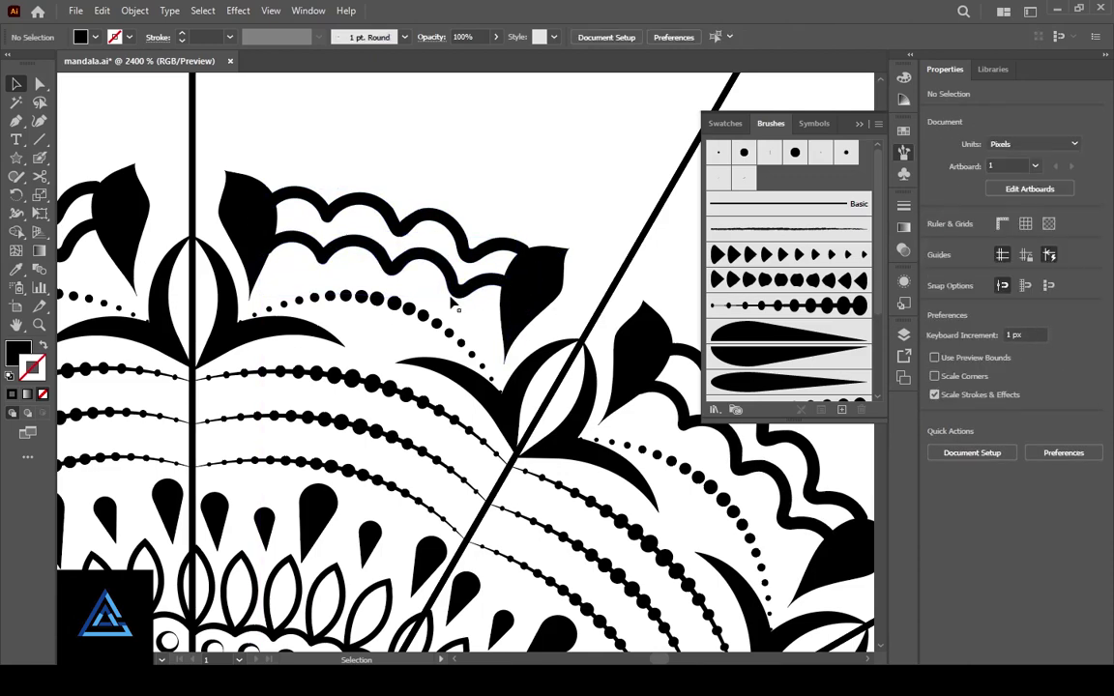
{"action": "left_click_drag", "start_coordinate": [569, 179], "coordinate": [568, 254]}
{"action": "scroll", "coordinate": [806, 289], "scroll_direction": "down", "scroll_amount": 5}
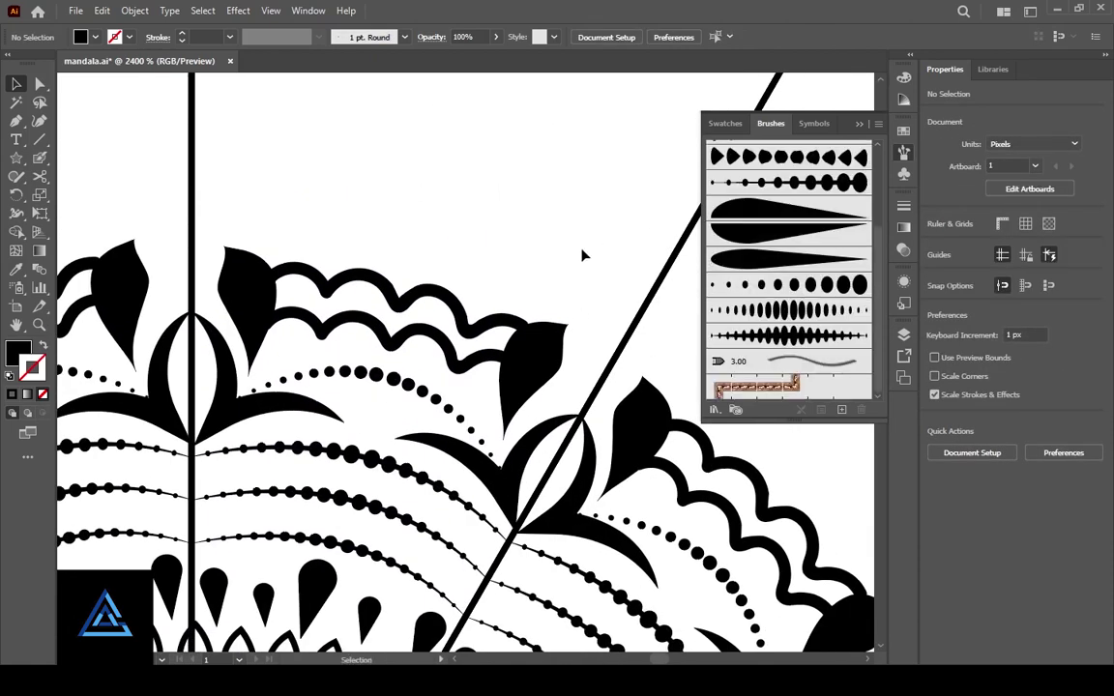
{"action": "scroll", "coordinate": [548, 231], "scroll_direction": "up", "scroll_amount": 1}
{"action": "scroll", "coordinate": [548, 231], "scroll_direction": "up", "scroll_amount": 3}
{"action": "left_click", "coordinate": [465, 430]}
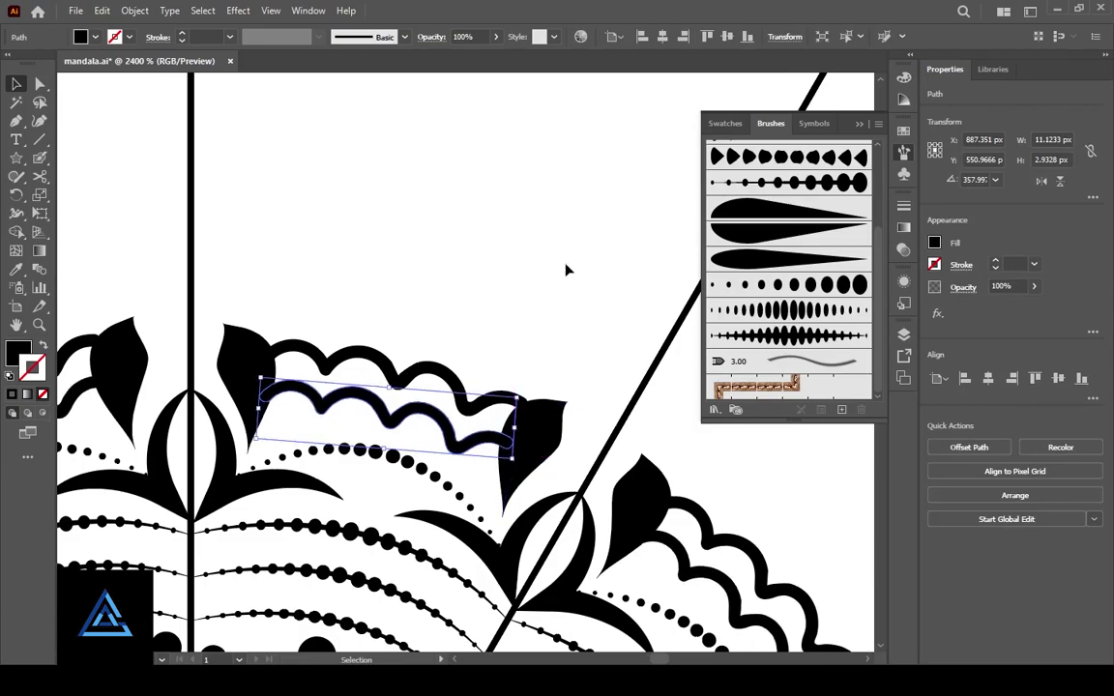
{"action": "key", "text": "ctrl+z"}
{"action": "key", "text": "ctrl+z"}
{"action": "key", "text": "ctrl+z"}
{"action": "key", "text": "ctrl+z"}
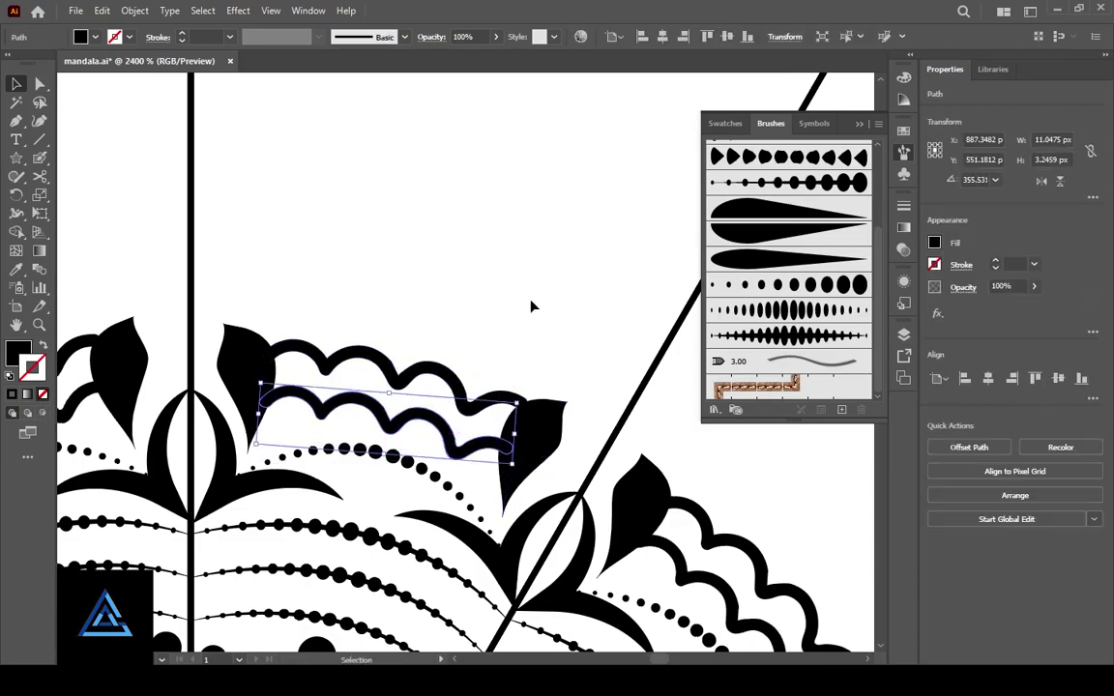
{"action": "key", "text": "ctrl+shift+a"}
{"action": "key", "text": "ctrl+minus"}
{"action": "key", "text": "ctrl+minus"}
{"action": "key", "text": "ctrl+minus"}
{"action": "key", "text": "ctrl+minus"}
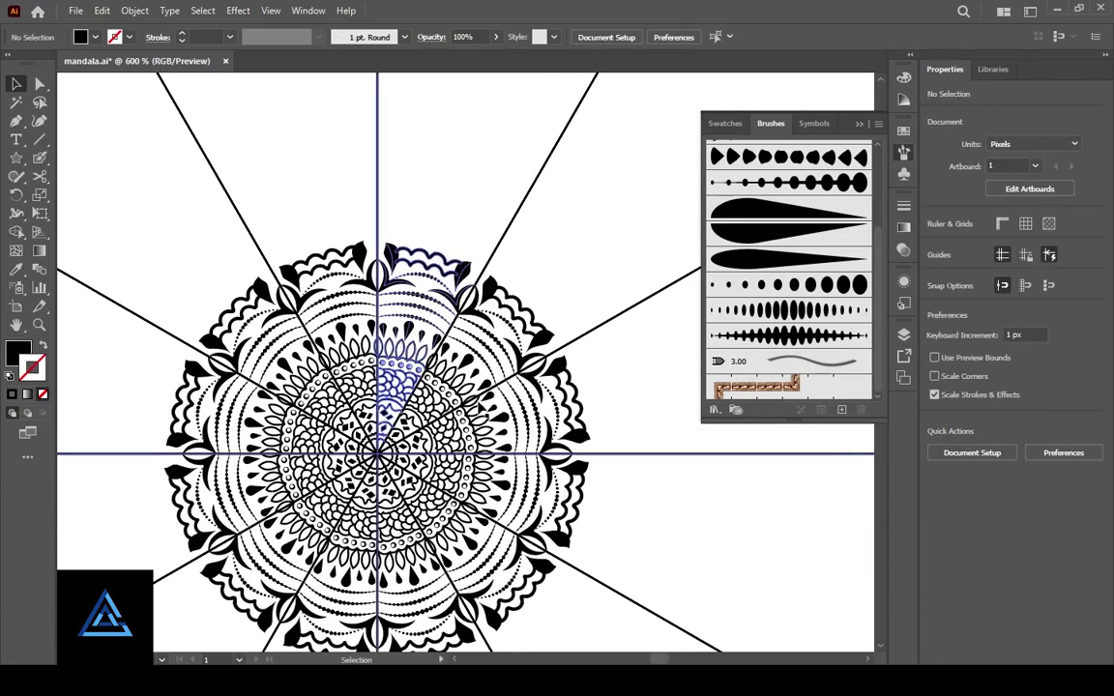
Copy the crescent-and-dots motif outward, then rotate and enlarge it into the outer crown
{"action": "key", "text": "ctrl+plus"}
{"action": "key", "text": "ctrl+plus"}
{"action": "key", "text": "ctrl+plus"}
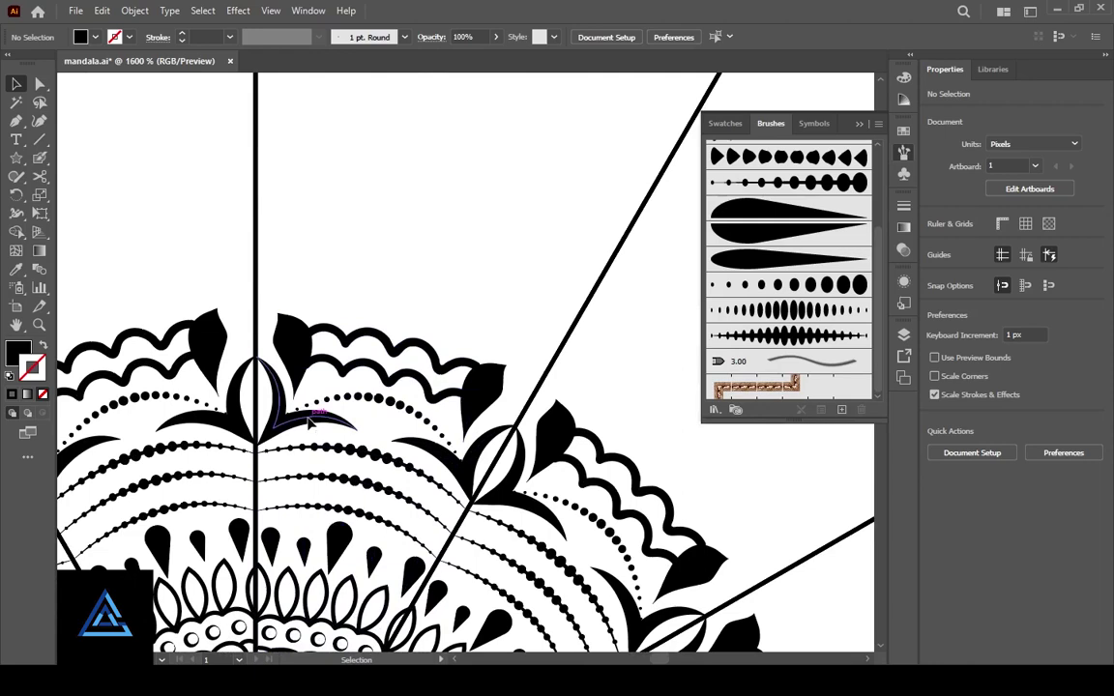
{"action": "left_click", "coordinate": [309, 418]}
{"action": "mouse_move", "coordinate": [474, 487]}
{"action": "left_mouse_down"}
{"action": "mouse_move", "coordinate": [516, 321]}
{"action": "mouse_move", "coordinate": [566, 310]}
{"action": "left_mouse_up"}
{"action": "mouse_move", "coordinate": [559, 249]}
{"action": "left_mouse_down"}
{"action": "mouse_move", "coordinate": [585, 337]}
{"action": "mouse_move", "coordinate": [587, 299]}
{"action": "mouse_move", "coordinate": [585, 334]}
{"action": "left_mouse_up"}
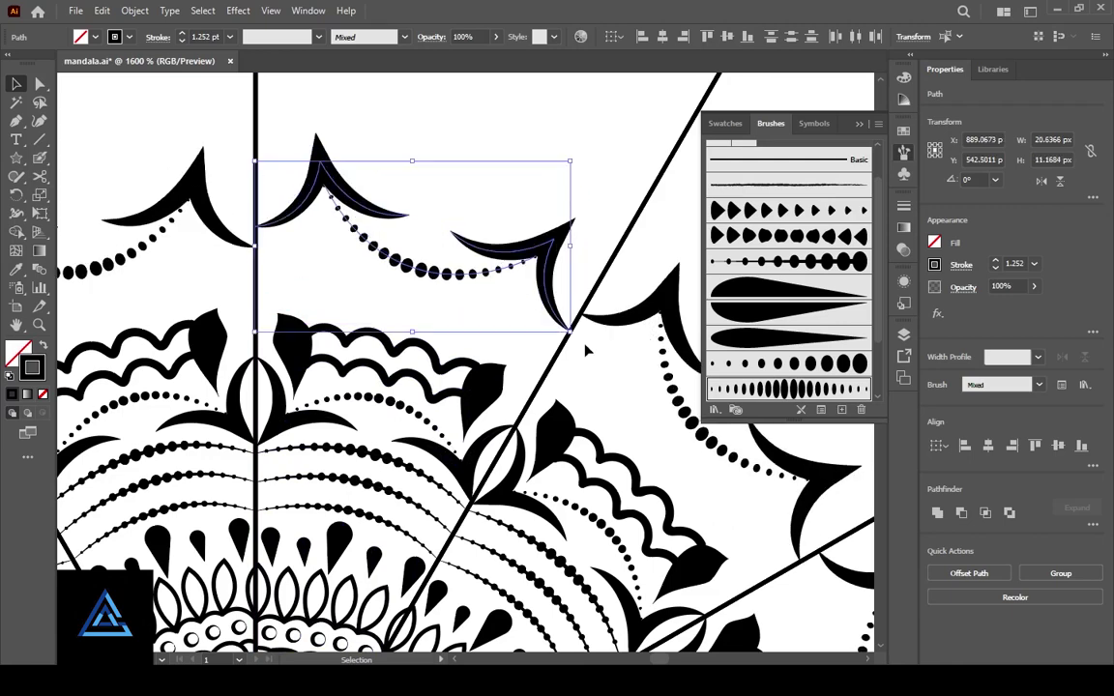
{"action": "left_click", "coordinate": [398, 179]}
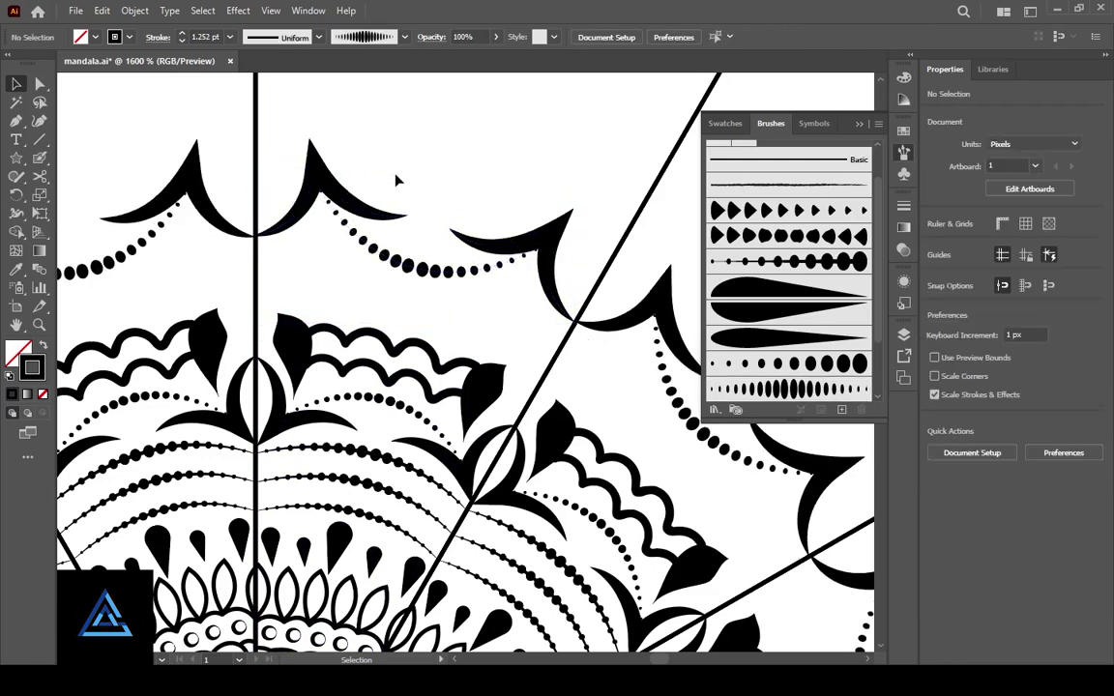
{"action": "left_click", "coordinate": [546, 245]}
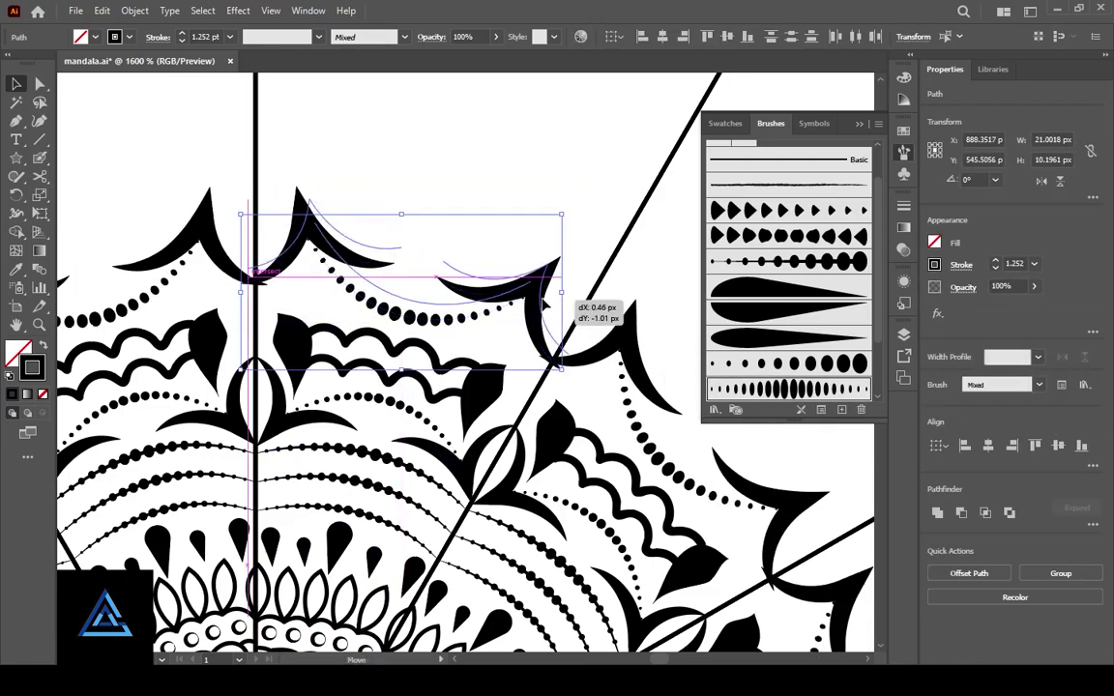
{"action": "mouse_move", "coordinate": [549, 245]}
{"action": "left_mouse_down"}
{"action": "mouse_move", "coordinate": [569, 356]}
{"action": "mouse_move", "coordinate": [586, 275]}
{"action": "left_mouse_up"}
{"action": "key", "text": "ctrl+shift+a"}
{"action": "key", "text": "ctrl+minus"}
{"action": "key", "text": "ctrl+minus"}
{"action": "key", "text": "ctrl+minus"}
{"action": "left_click_drag", "start_coordinate": [564, 176], "coordinate": [526, 333]}
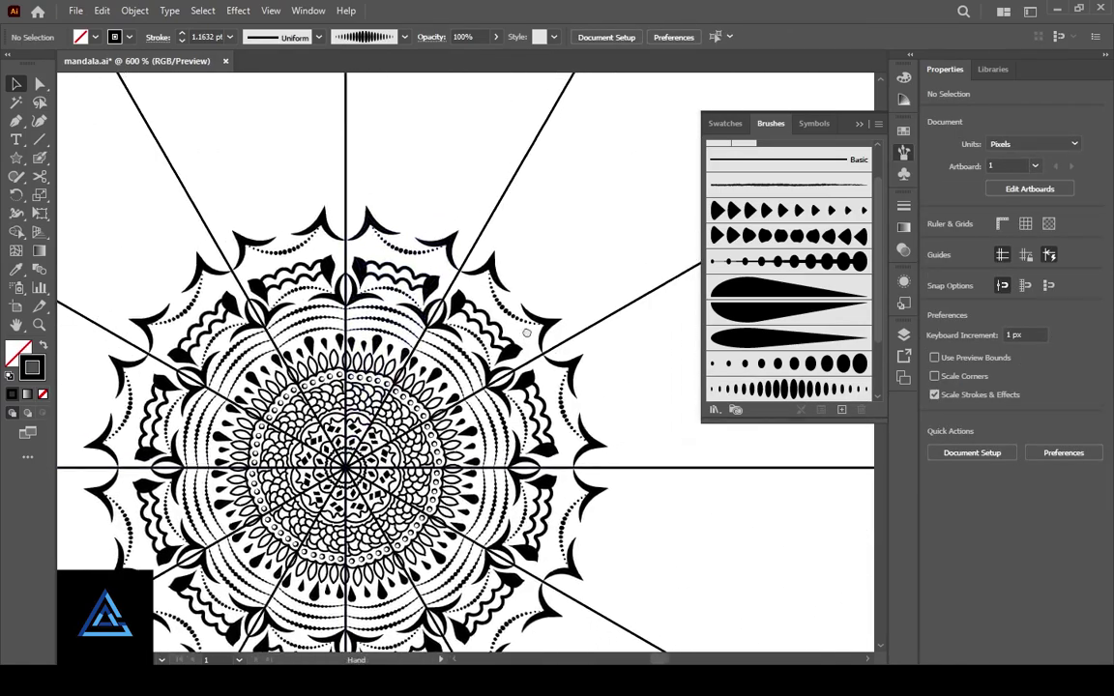
Draw a curved wavy edge path starting on the vertical guide with the Pen tool
{"action": "left_click", "coordinate": [16, 121]}
{"action": "left_click", "coordinate": [347, 203]}
{"action": "left_click_drag", "start_coordinate": [389, 177], "coordinate": [415, 196]}
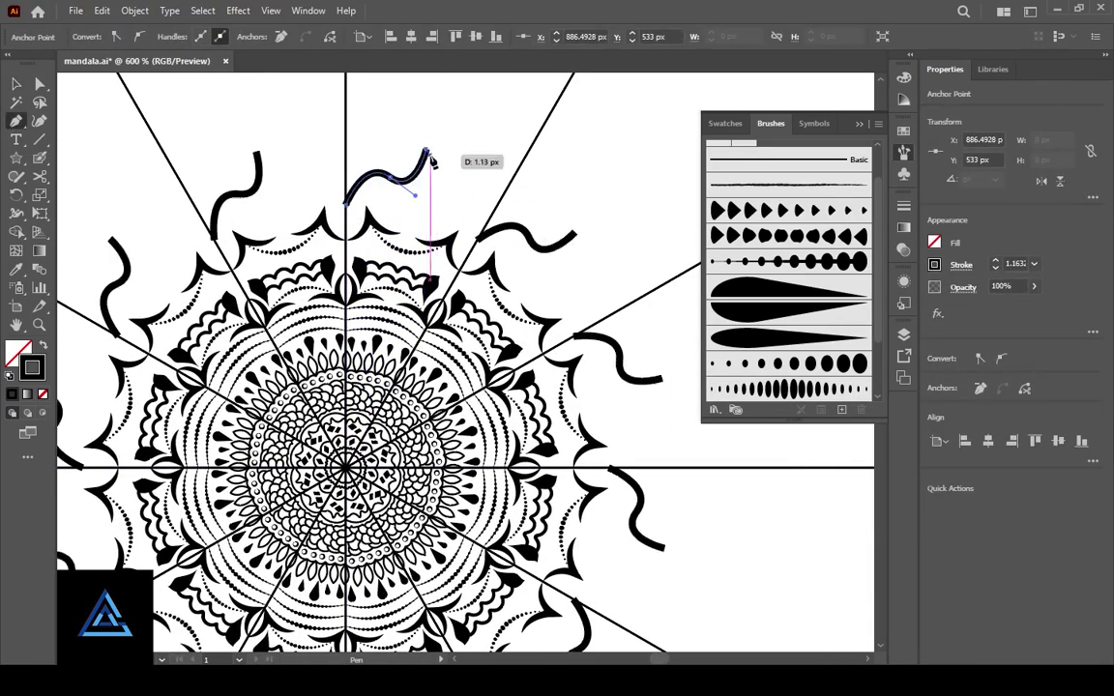
{"action": "left_click", "coordinate": [479, 242]}
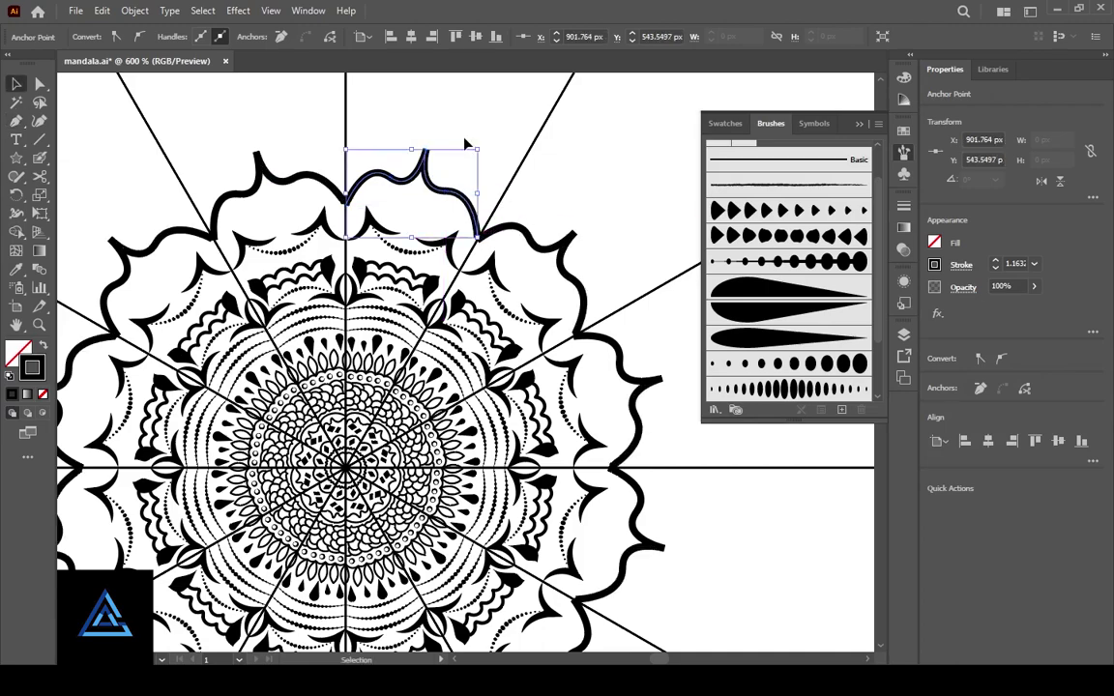
{"action": "key", "text": "v"}
{"action": "scroll", "coordinate": [465, 145], "scroll_direction": "up", "scroll_amount": 3}
Give the edge path a tapered variable width profile
{"action": "left_click", "coordinate": [368, 323]}
{"action": "left_click", "coordinate": [319, 36]}
{"action": "left_click", "coordinate": [269, 86]}
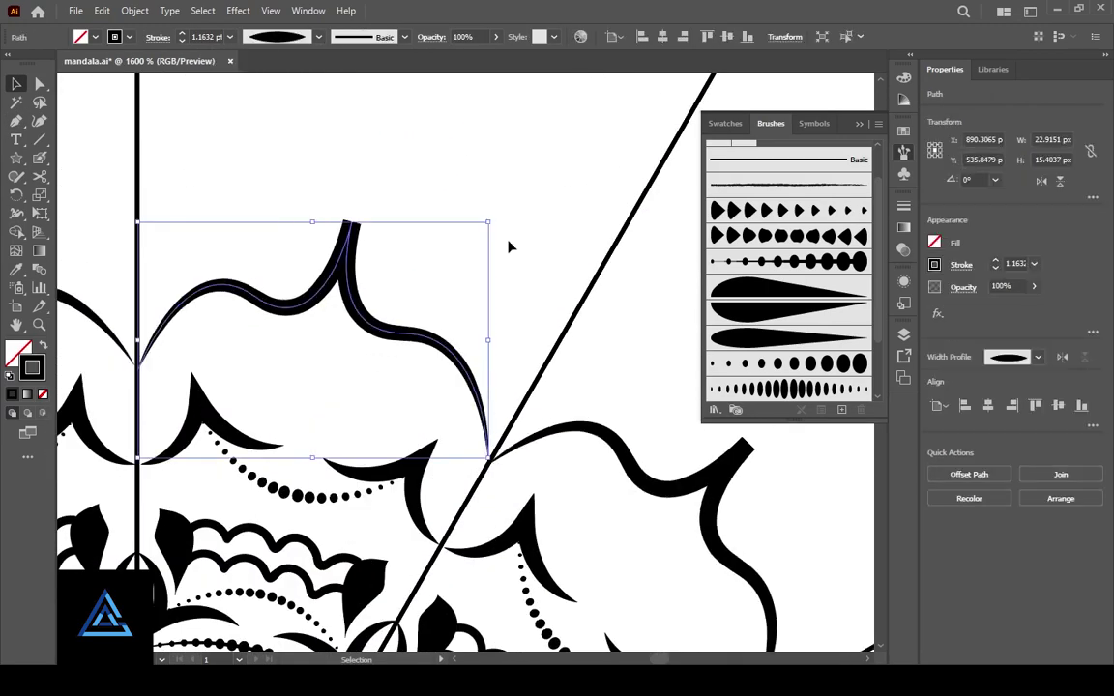
{"action": "left_click", "coordinate": [348, 244]}
Inspect the tapered edge path's anchor points, including its top anchor, then deselect it
{"action": "left_click", "coordinate": [318, 331]}
{"action": "left_click", "coordinate": [448, 246]}
{"action": "left_click", "coordinate": [16, 84]}
{"action": "left_click", "coordinate": [348, 251]}
{"action": "key", "text": "a"}
{"action": "left_click", "coordinate": [349, 223]}
{"action": "left_click", "coordinate": [418, 380]}
{"action": "scroll", "coordinate": [407, 309], "scroll_direction": "down", "scroll_amount": 1}
{"action": "scroll", "coordinate": [406, 309], "scroll_direction": "left", "scroll_amount": 1}
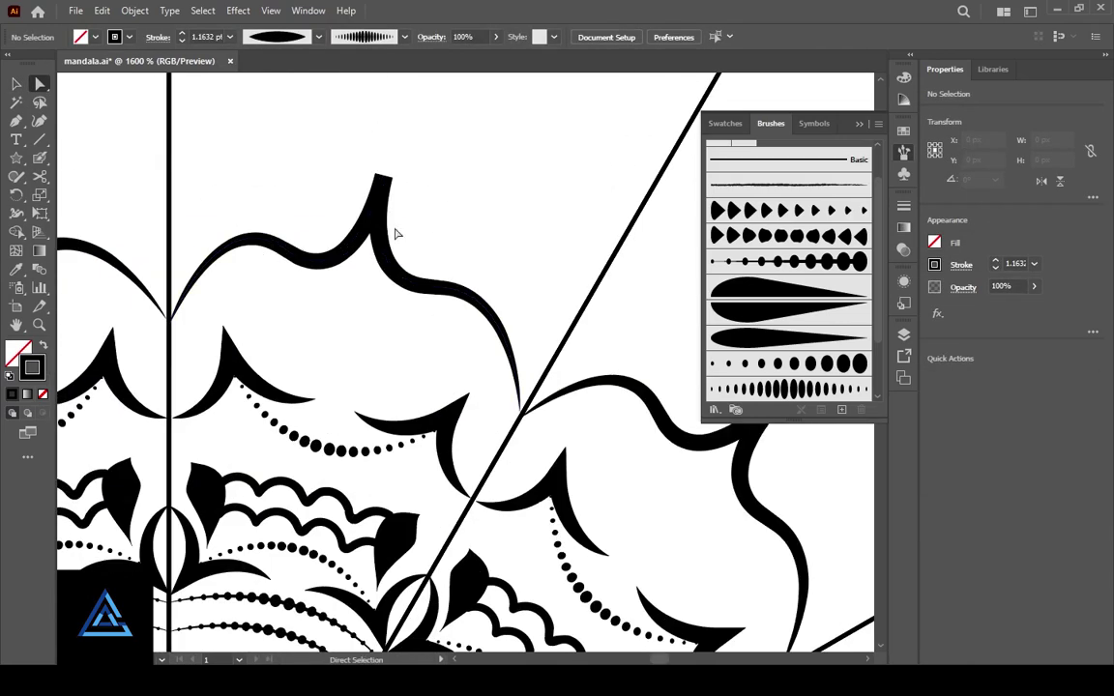
Apply the pointed teardrop brush to the wavy outer edge after trying other brushes
{"action": "key", "text": "v"}
{"action": "left_click", "coordinate": [499, 334]}
{"action": "left_click", "coordinate": [813, 389]}
{"action": "left_click", "coordinate": [822, 262]}
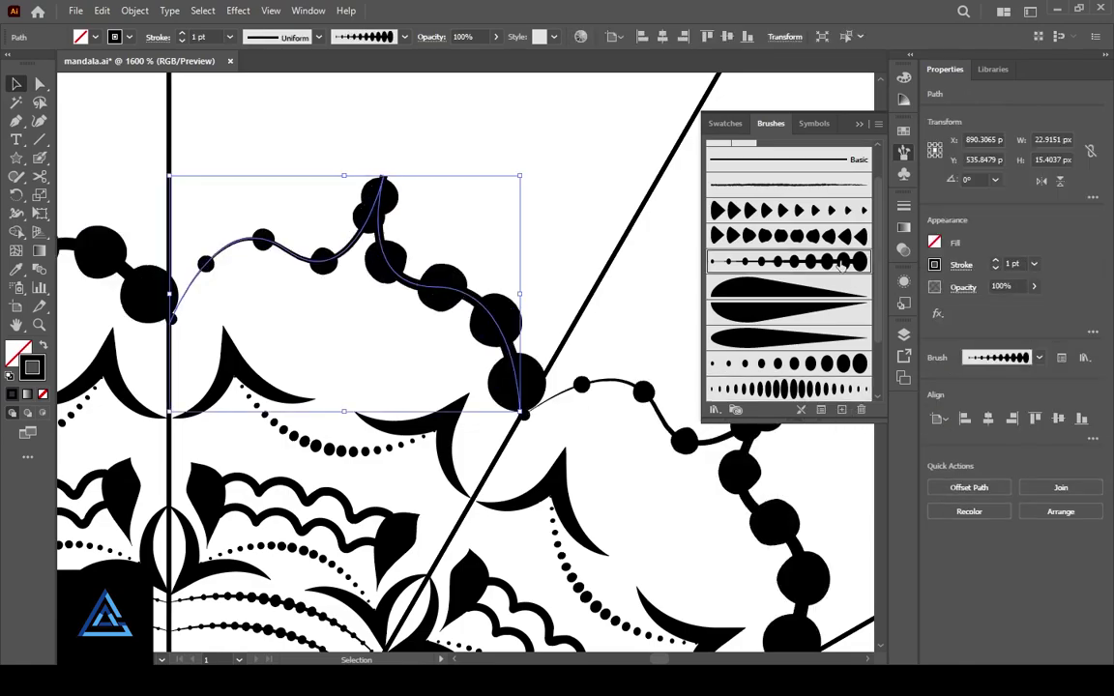
{"action": "left_click", "coordinate": [837, 237]}
{"action": "left_click", "coordinate": [571, 236]}
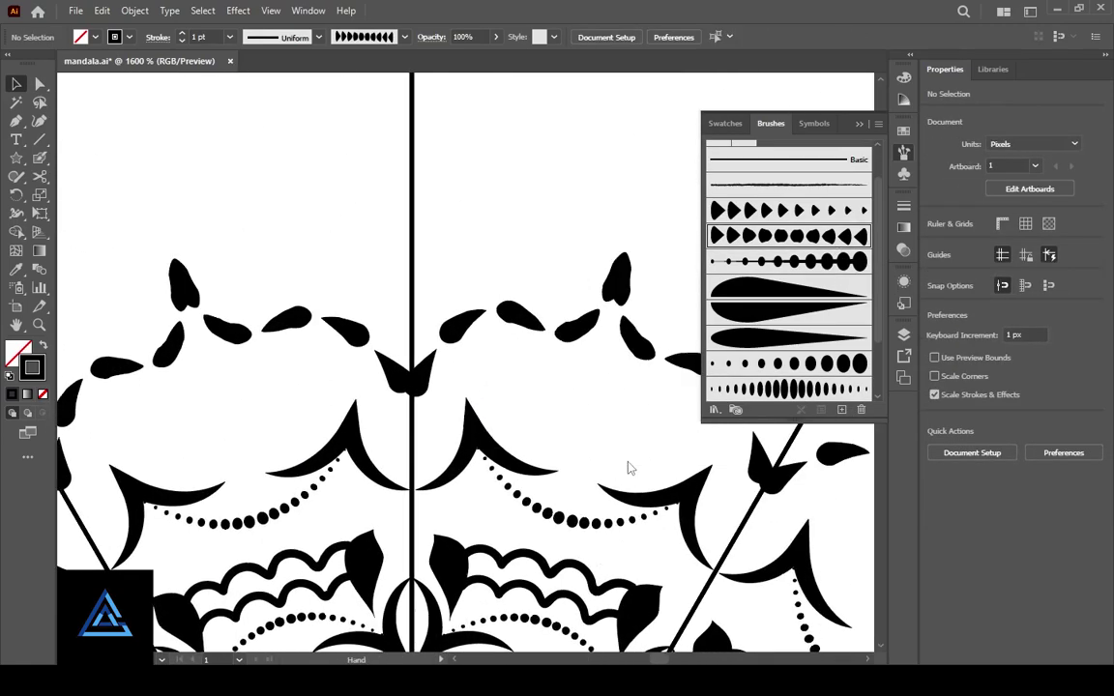
Drag out a star shape near the outer edge and open the Star settings
{"action": "scroll", "coordinate": [413, 455], "scroll_direction": "down", "scroll_amount": 2}
{"action": "scroll", "coordinate": [413, 454], "scroll_direction": "down", "scroll_amount": 2}
{"action": "scroll", "coordinate": [291, 387], "scroll_direction": "up", "scroll_amount": 3}
{"action": "scroll", "coordinate": [193, 407], "scroll_direction": "up", "scroll_amount": 2}
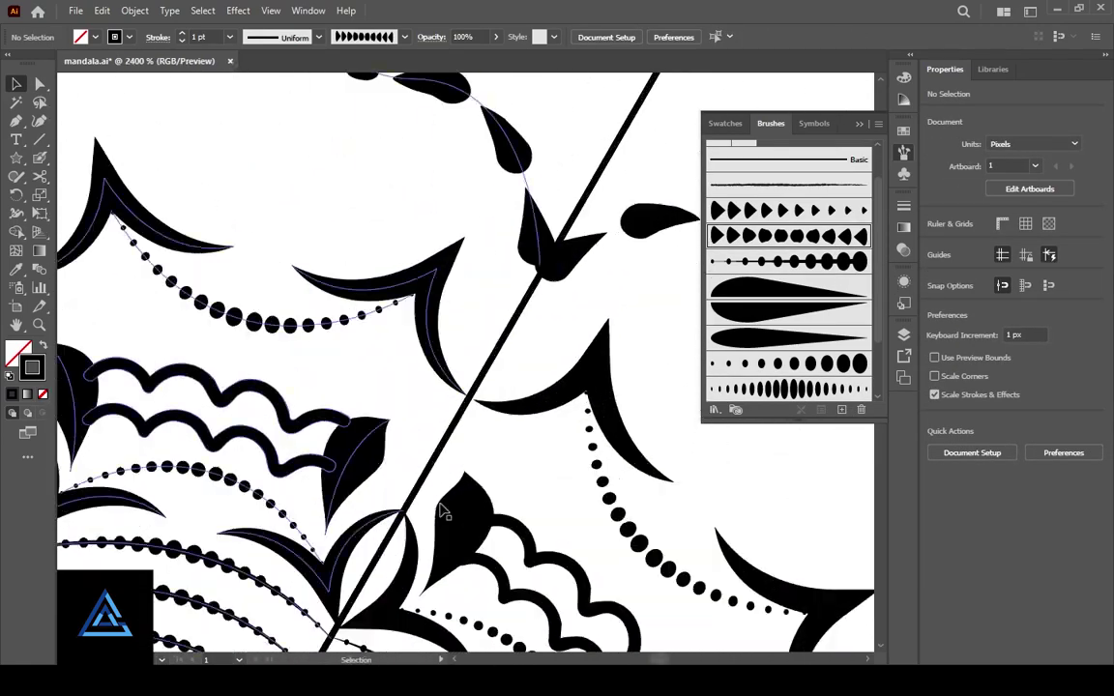
{"action": "scroll", "coordinate": [107, 436], "scroll_direction": "up", "scroll_amount": 1}
{"action": "key", "text": "v"}
{"action": "left_click_drag", "start_coordinate": [376, 316], "coordinate": [422, 376]}
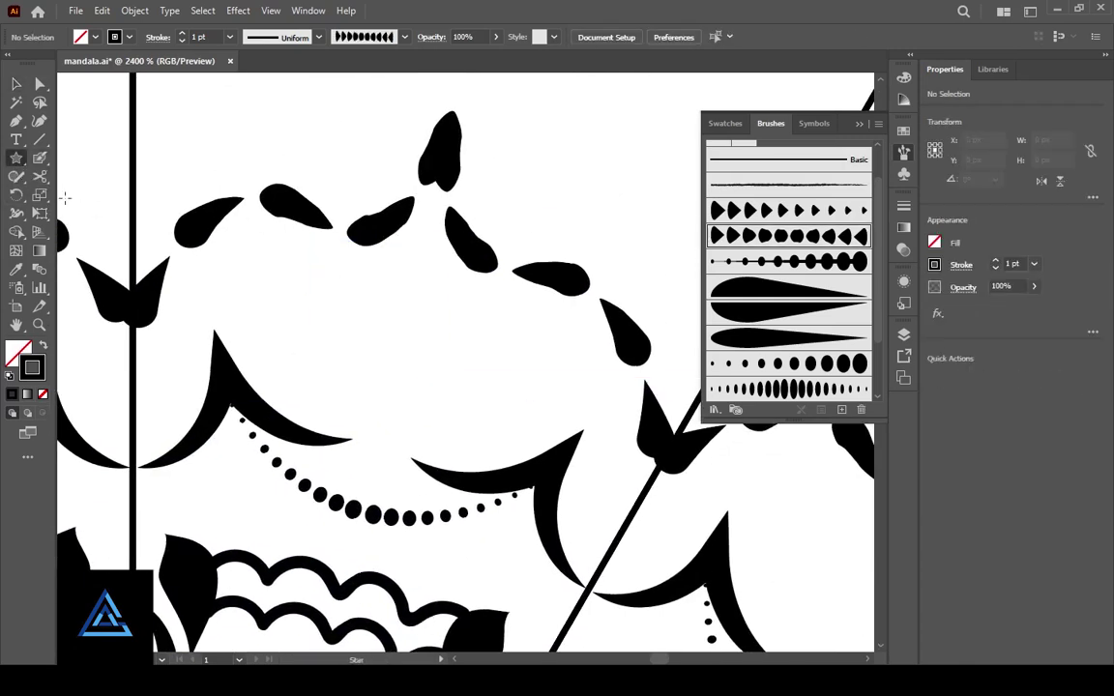
{"action": "left_click", "coordinate": [395, 337]}
Create an 8-point star and increase its stroke weight
{"action": "type", "text": "8"}
{"action": "left_click", "coordinate": [519, 388]}
{"action": "left_click", "coordinate": [996, 269]}
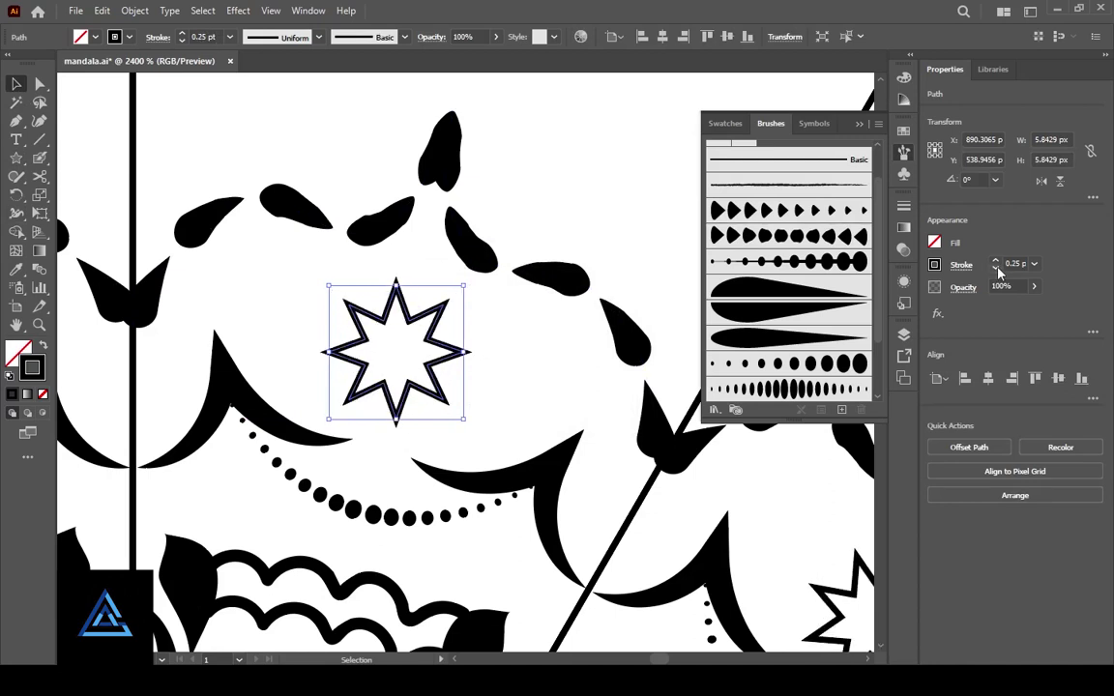
{"action": "left_click", "coordinate": [788, 338]}
Give the star a thick scalloped 3 pt. Round brush outline to make a flower
{"action": "left_click", "coordinate": [826, 390]}
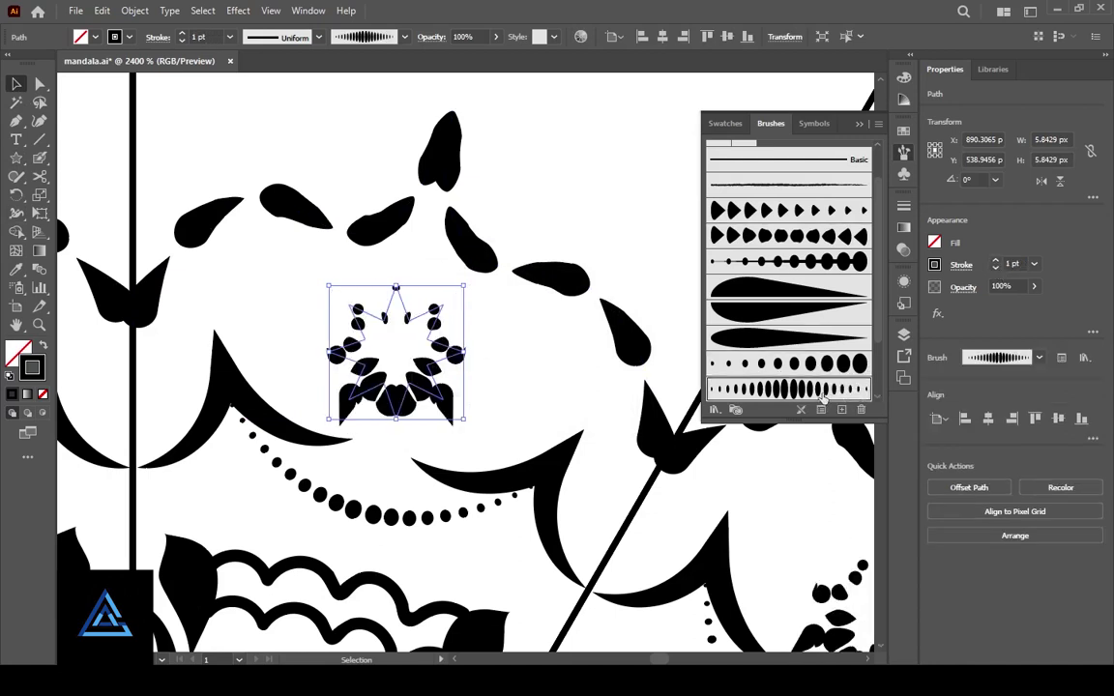
{"action": "left_click", "coordinate": [404, 37]}
{"action": "left_click", "coordinate": [291, 94]}
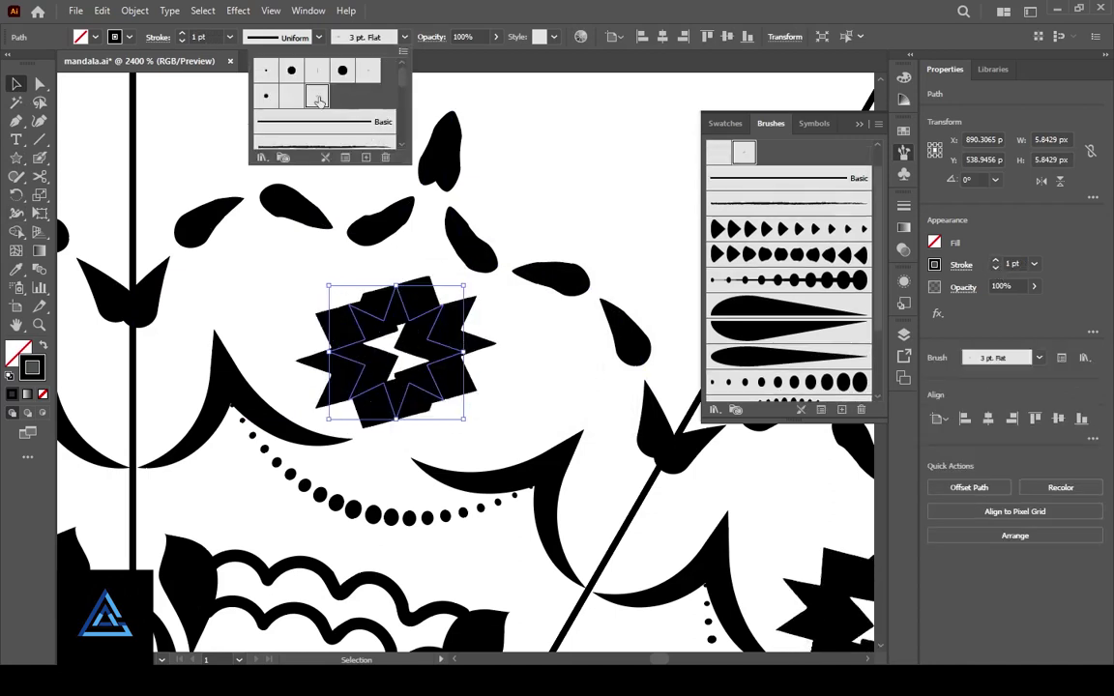
{"action": "left_click", "coordinate": [374, 73]}
{"action": "left_click", "coordinate": [266, 69]}
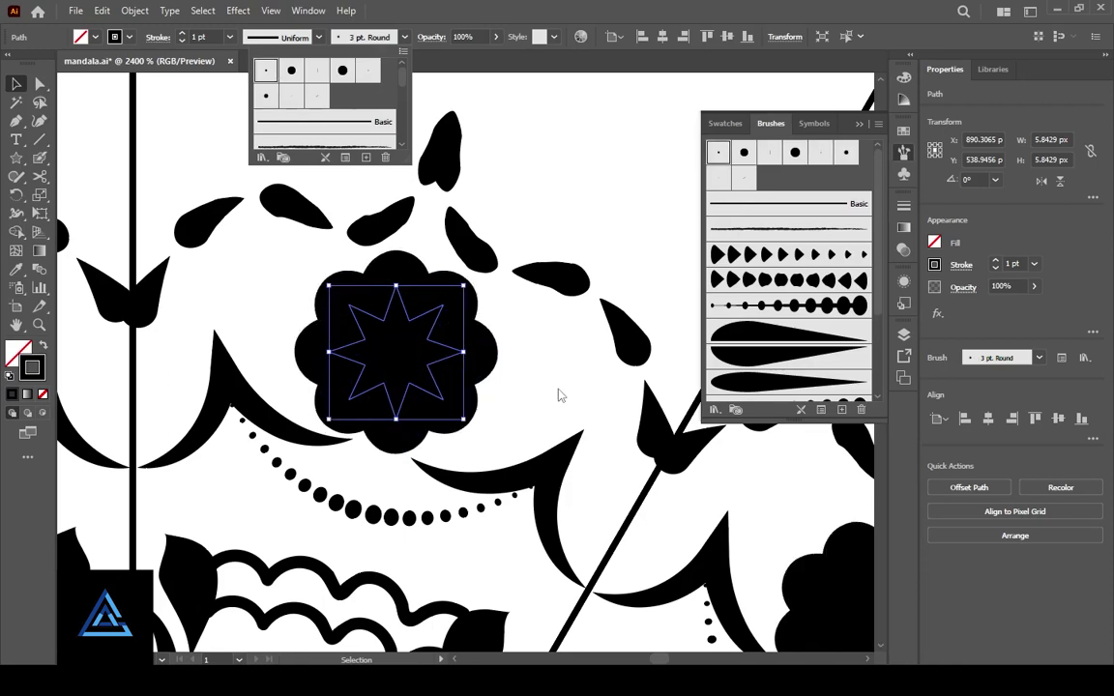
{"action": "key", "text": "ctrl+z"}
{"action": "left_click", "coordinate": [266, 70]}
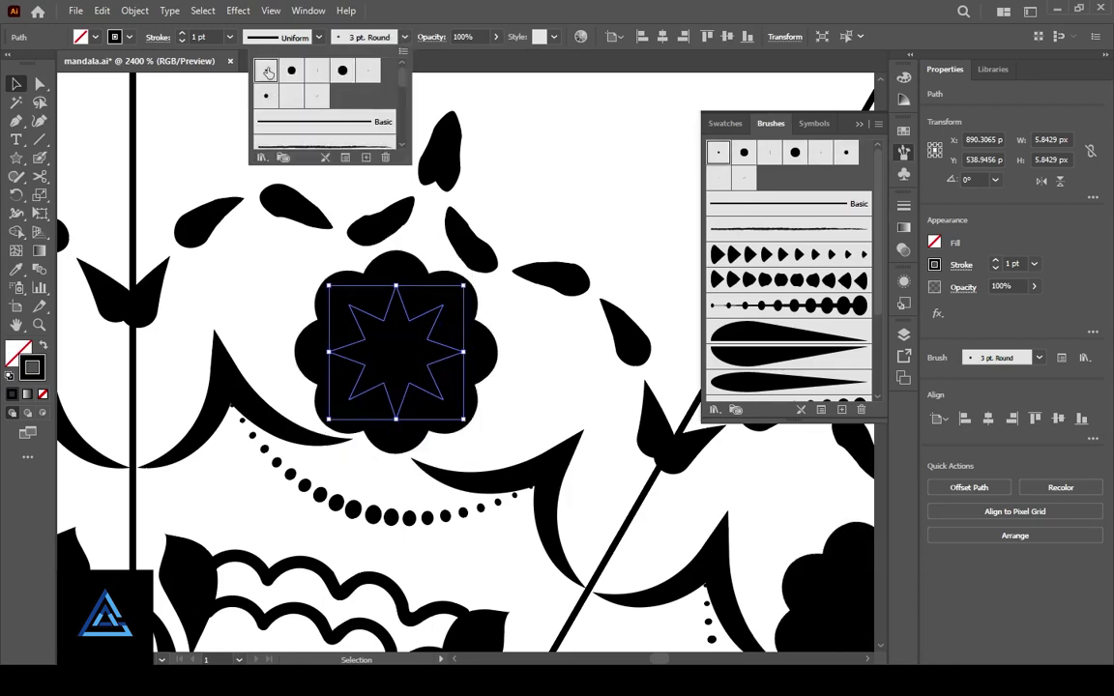
{"action": "left_click", "coordinate": [543, 404]}
Duplicate the flower twice to form a cluster of three
{"action": "left_click_drag", "start_coordinate": [450, 467], "coordinate": [533, 483]}
{"action": "left_click_drag", "start_coordinate": [399, 483], "coordinate": [323, 248]}
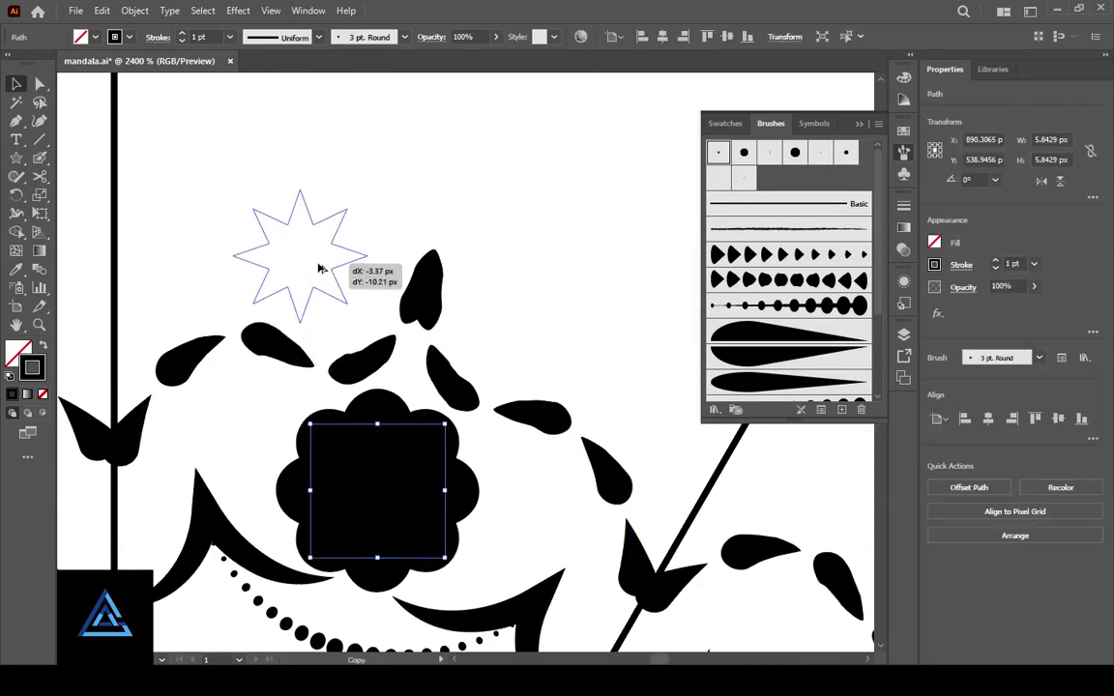
{"action": "key", "text": "Up"}
{"action": "left_click_drag", "start_coordinate": [627, 291], "coordinate": [537, 306]}
{"action": "left_click_drag", "start_coordinate": [254, 237], "coordinate": [490, 302]}
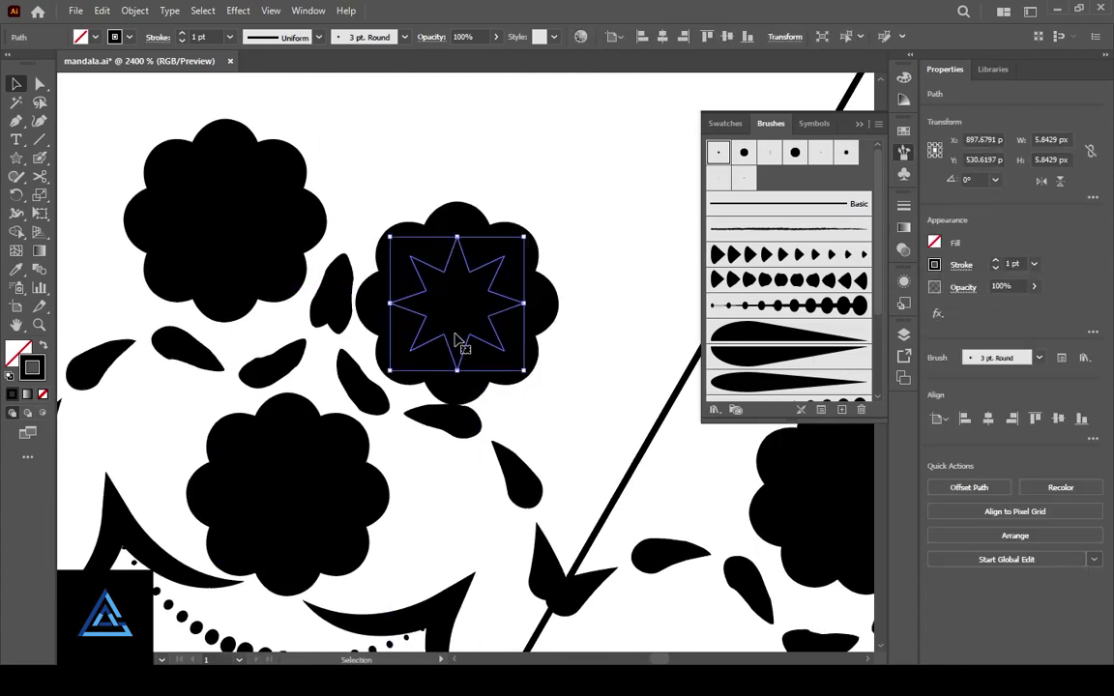
{"action": "left_click", "coordinate": [619, 366]}
{"action": "left_click_drag", "start_coordinate": [622, 366], "coordinate": [596, 399]}
{"action": "scroll", "coordinate": [424, 466], "scroll_direction": "down", "scroll_amount": 3}
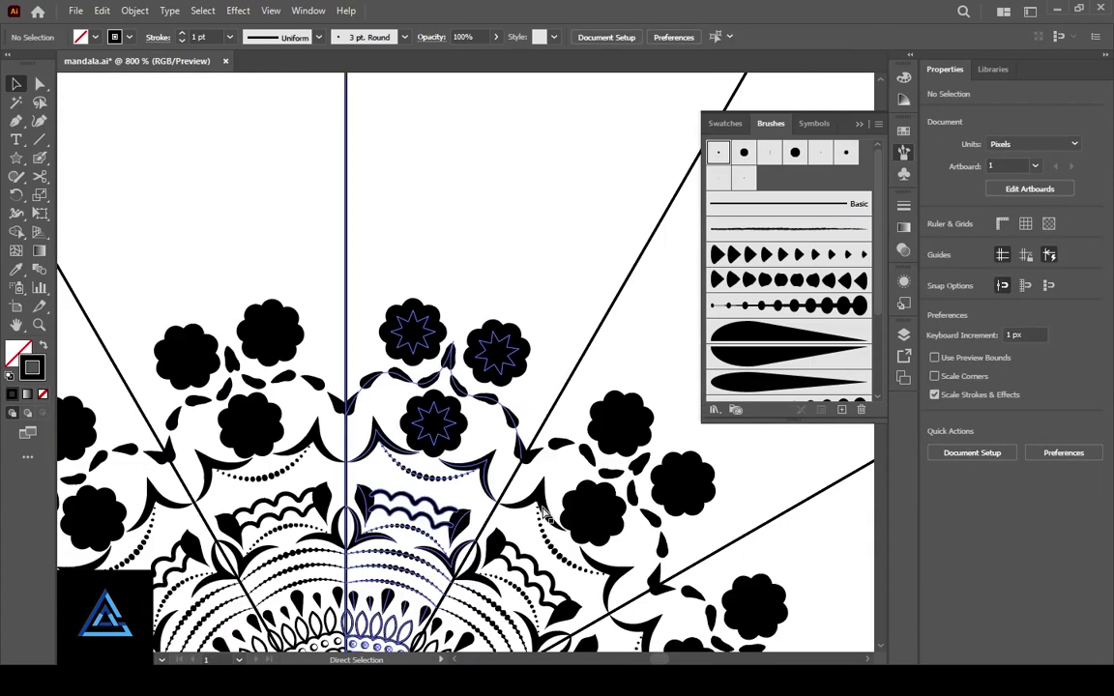
{"action": "scroll", "coordinate": [424, 466], "scroll_direction": "down", "scroll_amount": 2}
{"action": "left_click_drag", "start_coordinate": [443, 335], "coordinate": [446, 339]}
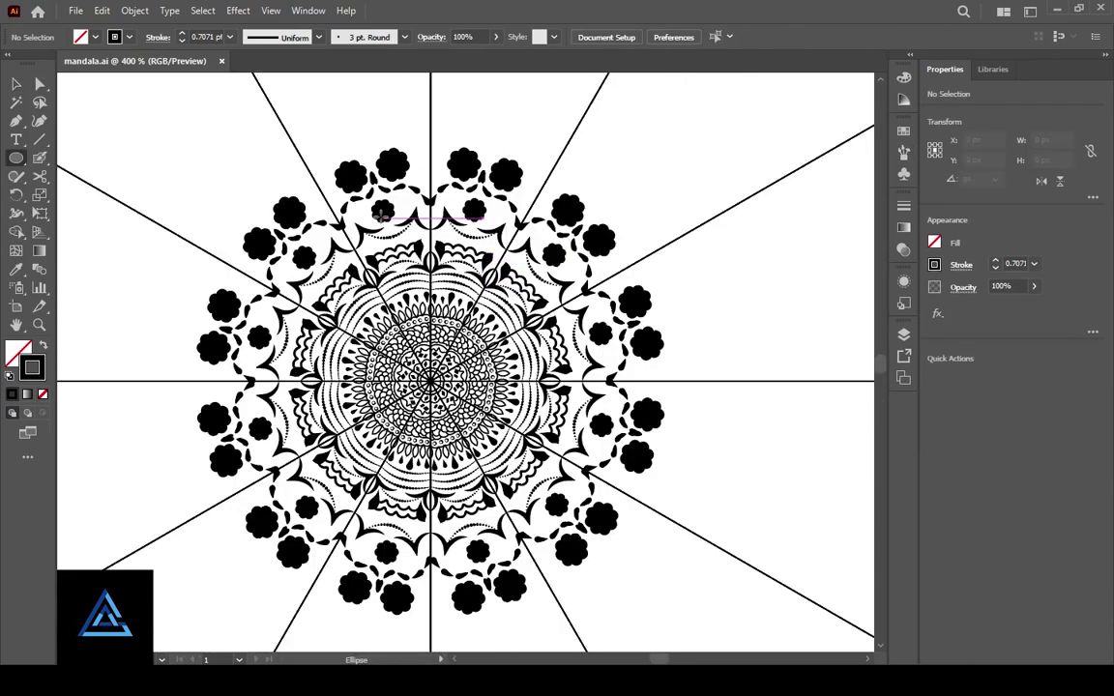
Draw a radially repeated circle and centre the ring copies on the mandala
{"action": "left_click_drag", "start_coordinate": [102, 75], "coordinate": [612, 367]}
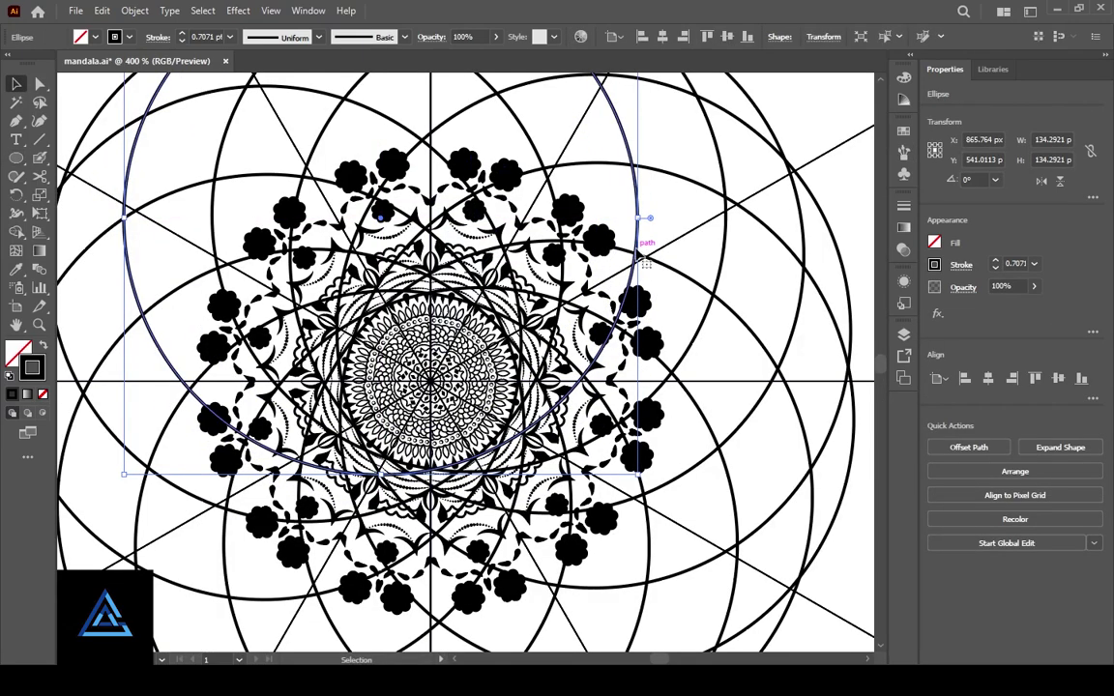
{"action": "left_click_drag", "start_coordinate": [646, 259], "coordinate": [687, 414]}
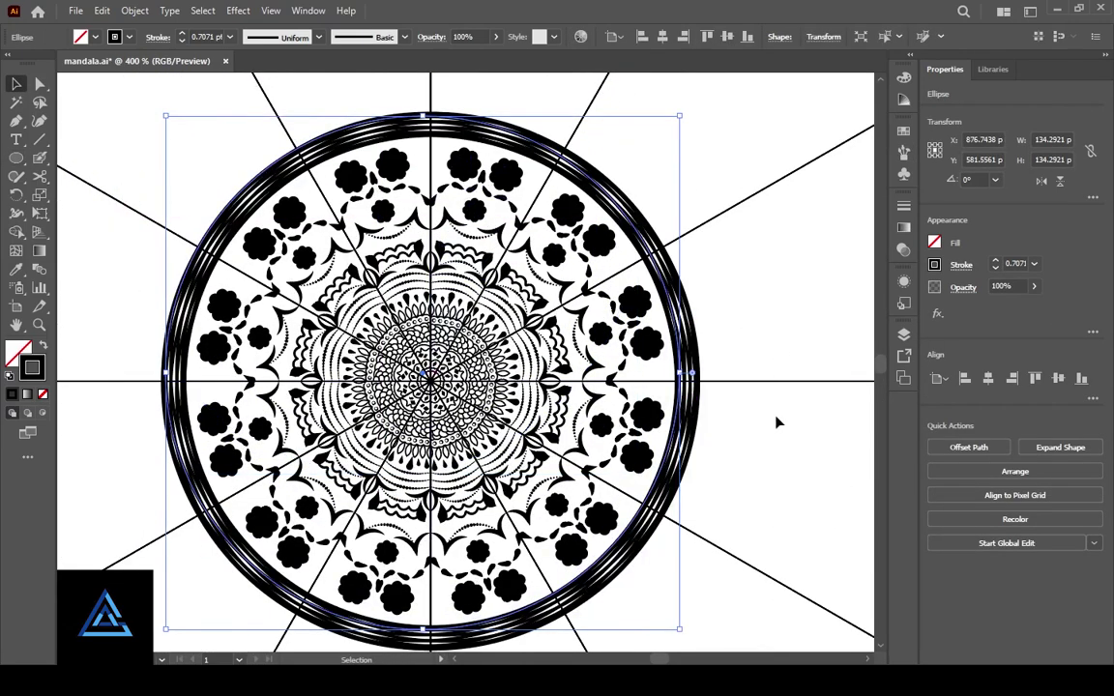
{"action": "left_click", "coordinate": [760, 446]}
{"action": "key", "text": "ctrl+0"}
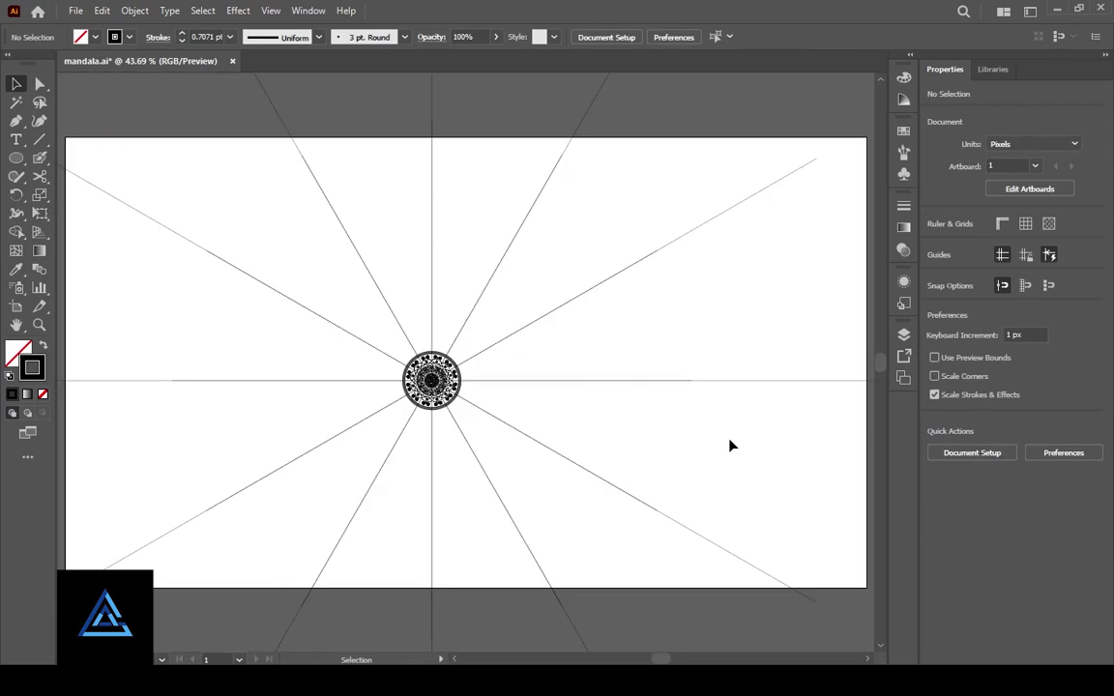
{"action": "key", "text": "ctrl+plus"}
{"action": "key", "text": "ctrl+plus"}
{"action": "scroll", "coordinate": [574, 479], "scroll_direction": "up", "scroll_amount": 5}
{"action": "scroll", "coordinate": [567, 361], "scroll_direction": "down", "scroll_amount": 2}
Set the concentric rings' stroke to 0.5 pt
{"action": "left_click", "coordinate": [650, 290]}
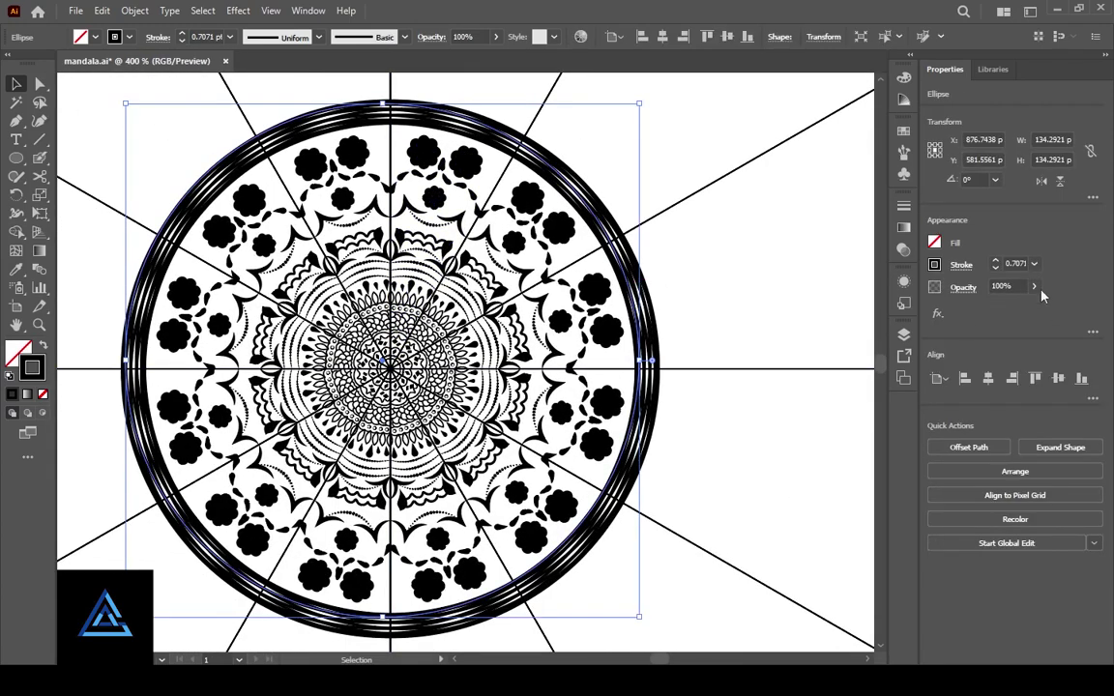
{"action": "left_click", "coordinate": [998, 264]}
{"action": "left_click", "coordinate": [749, 304]}
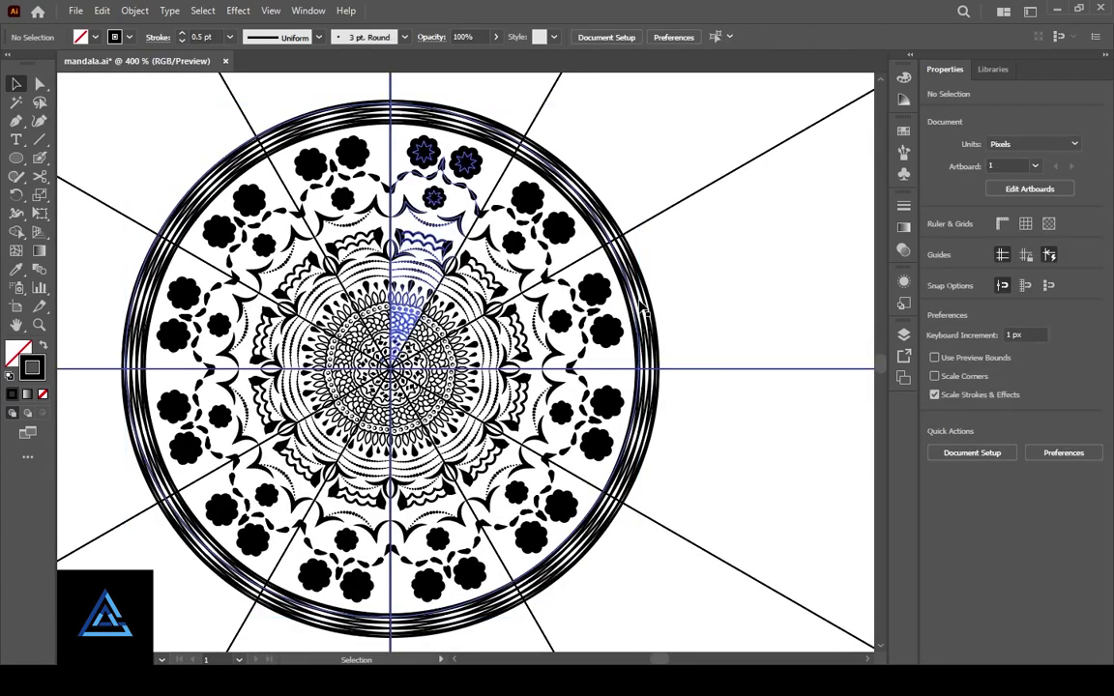
{"action": "left_click", "coordinate": [646, 336]}
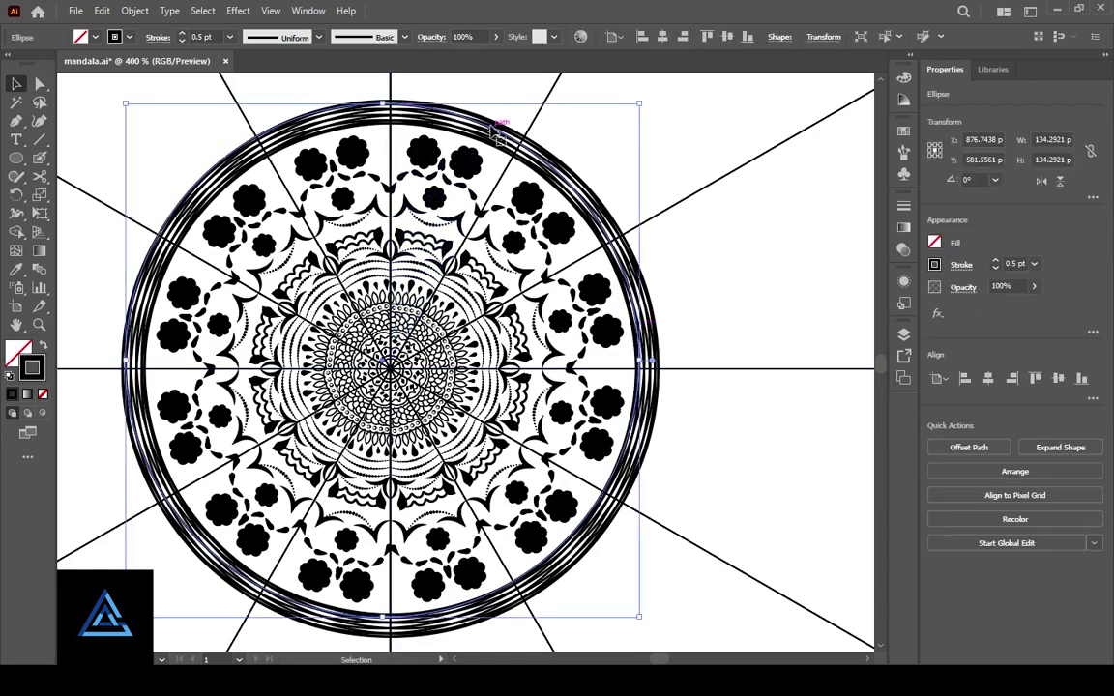
{"action": "left_click", "coordinate": [433, 198]}
{"action": "key", "text": "ctrl+shift+a"}
{"action": "scroll", "coordinate": [433, 198], "scroll_direction": "up", "scroll_amount": 3}
Draw a 4 pt arc from the vertical guide to the diagonal guide, bent to follow the rings
{"action": "key", "text": "p"}
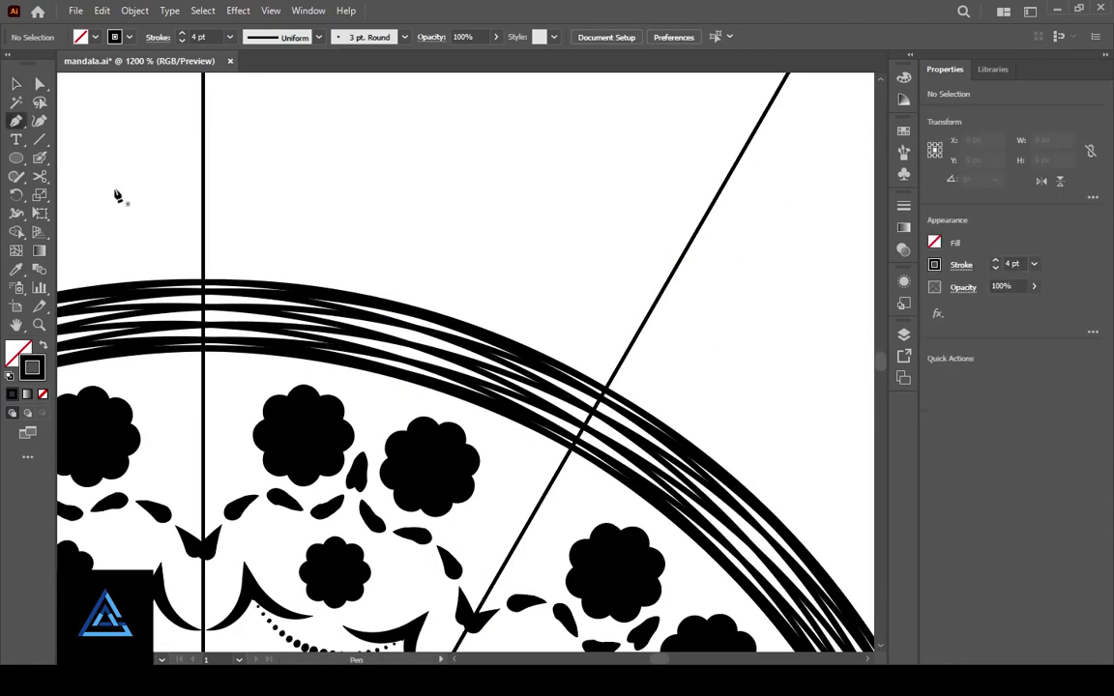
{"action": "left_click", "coordinate": [203, 208]}
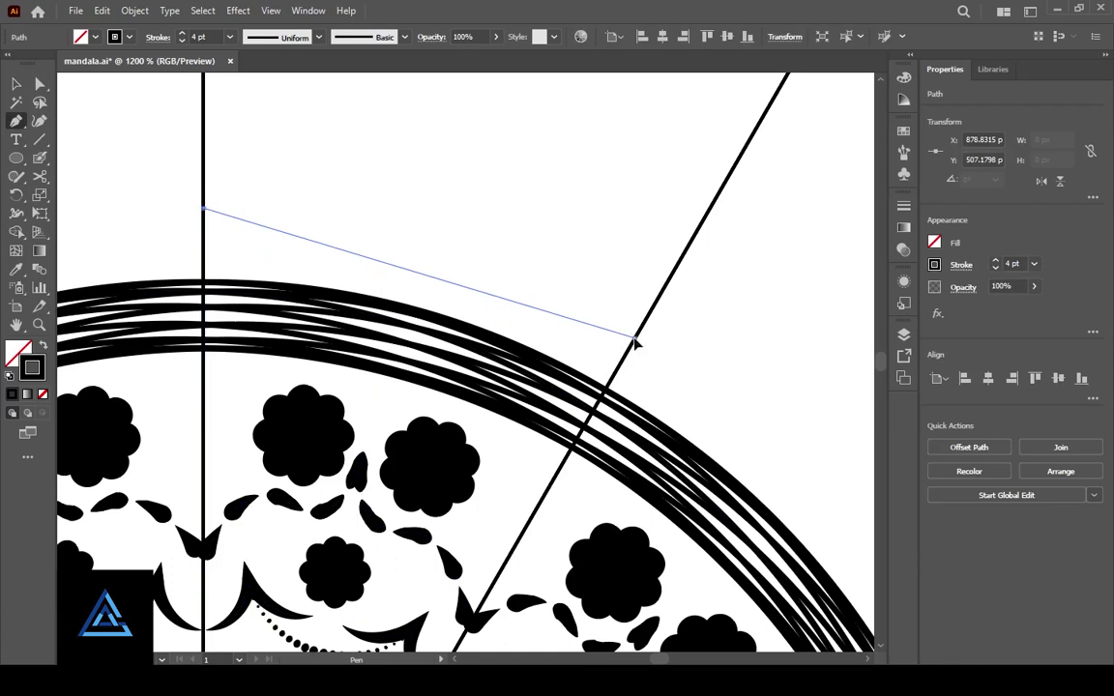
{"action": "left_click_drag", "start_coordinate": [634, 339], "coordinate": [819, 494]}
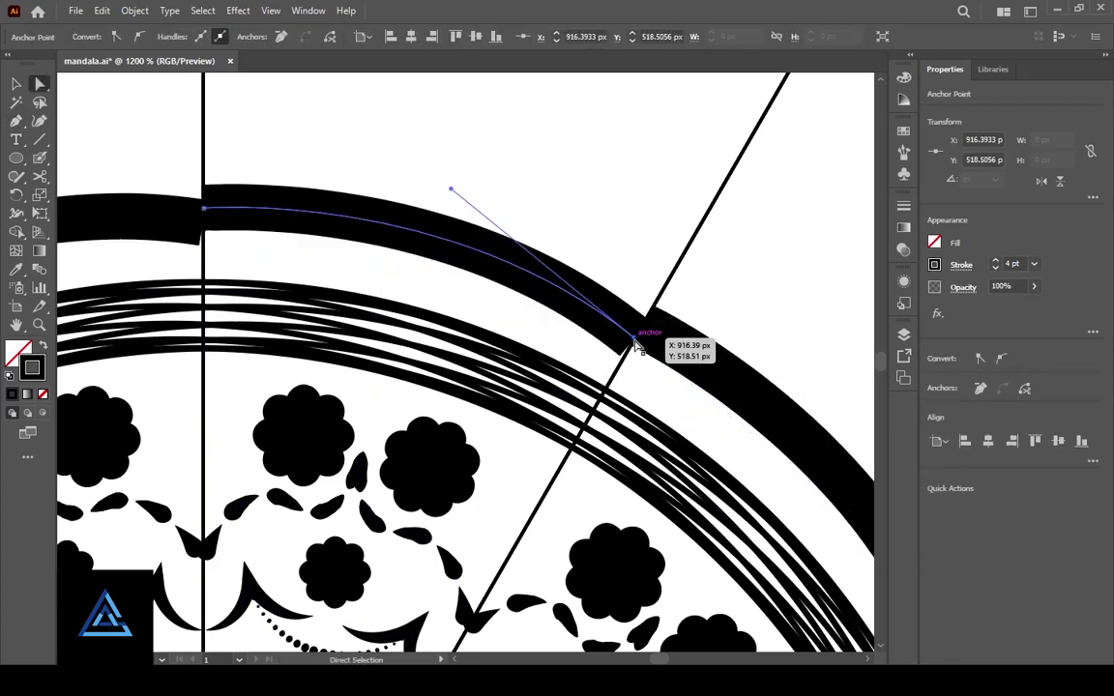
{"action": "left_click_drag", "start_coordinate": [638, 335], "coordinate": [635, 333]}
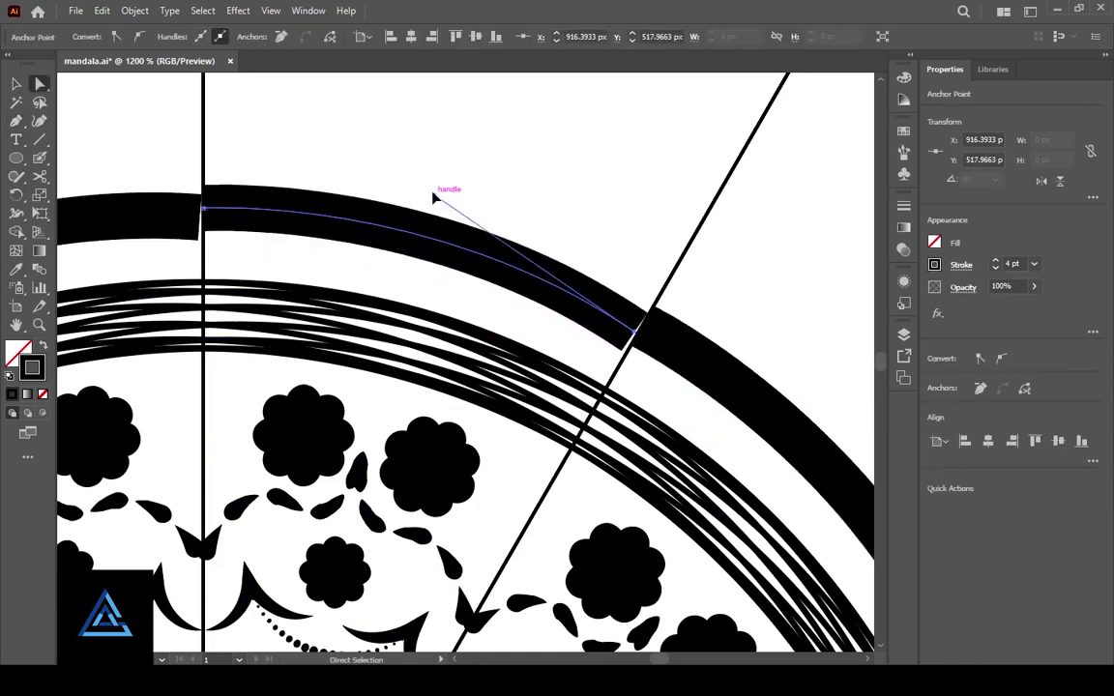
{"action": "mouse_move", "coordinate": [435, 199]}
{"action": "left_mouse_down"}
{"action": "mouse_move", "coordinate": [430, 223]}
{"action": "mouse_move", "coordinate": [438, 210]}
{"action": "left_mouse_up"}
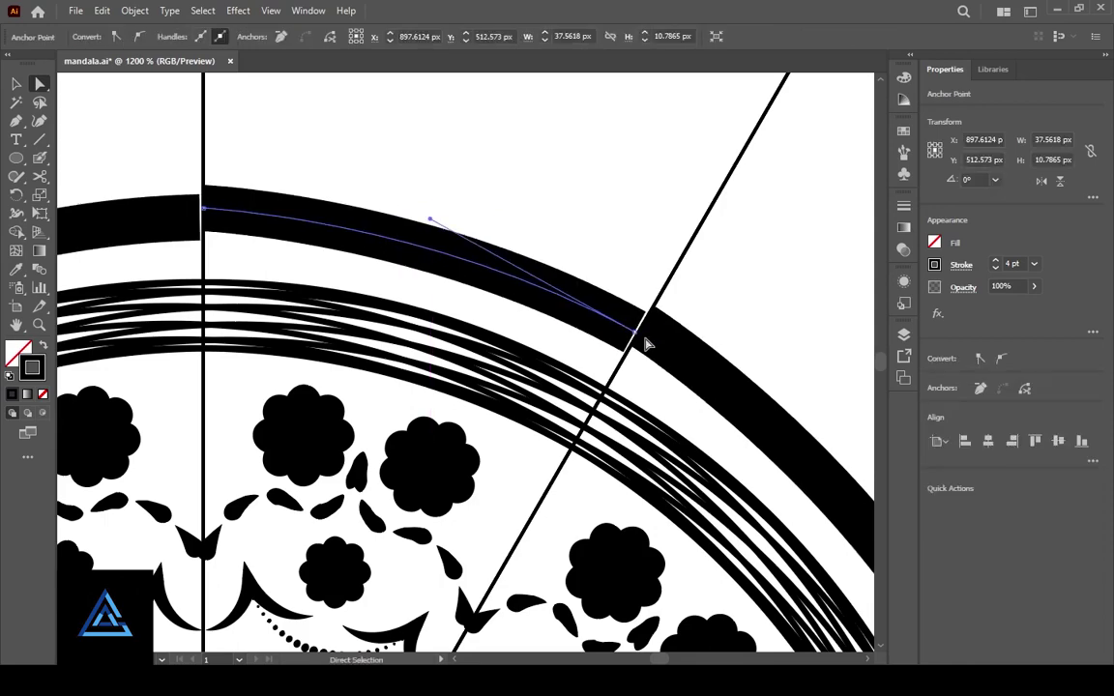
{"action": "left_click_drag", "start_coordinate": [642, 327], "coordinate": [646, 331]}
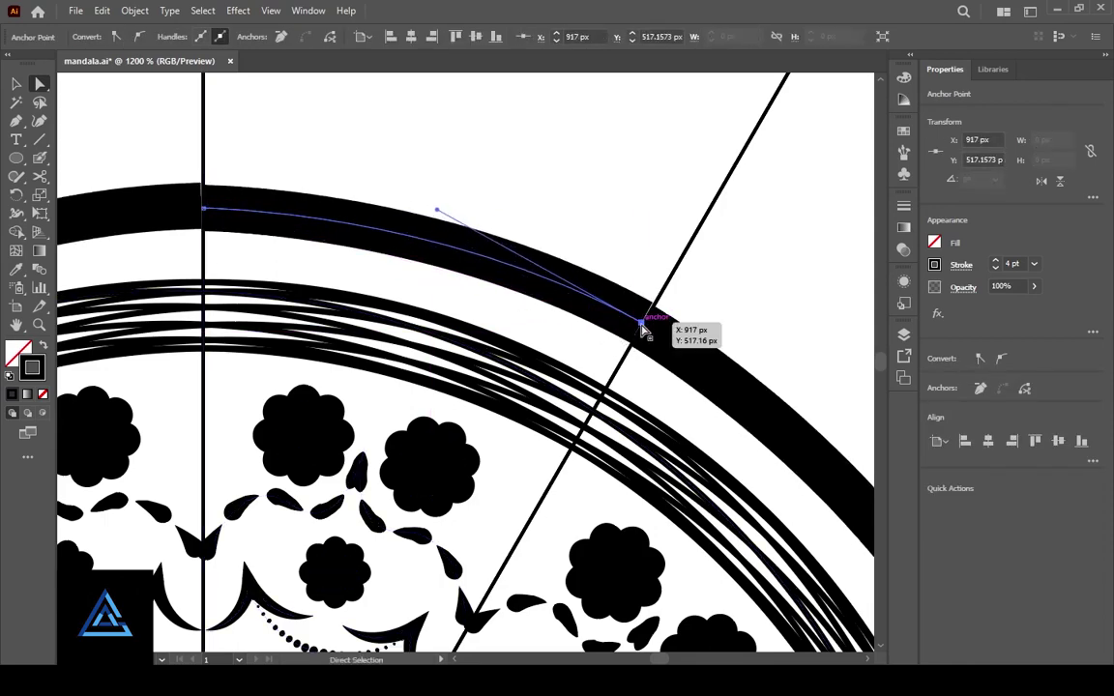
{"action": "scroll", "coordinate": [663, 380], "scroll_direction": "up", "scroll_amount": 5}
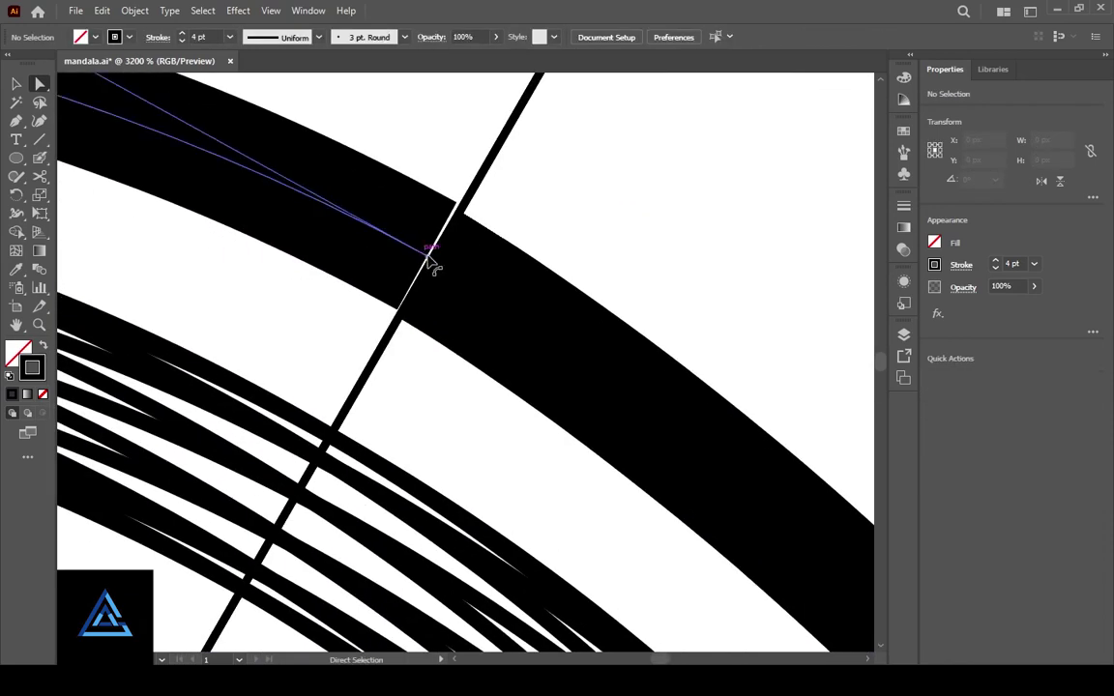
{"action": "left_click_drag", "start_coordinate": [431, 261], "coordinate": [436, 267]}
{"action": "scroll", "coordinate": [478, 323], "scroll_direction": "down", "scroll_amount": 3}
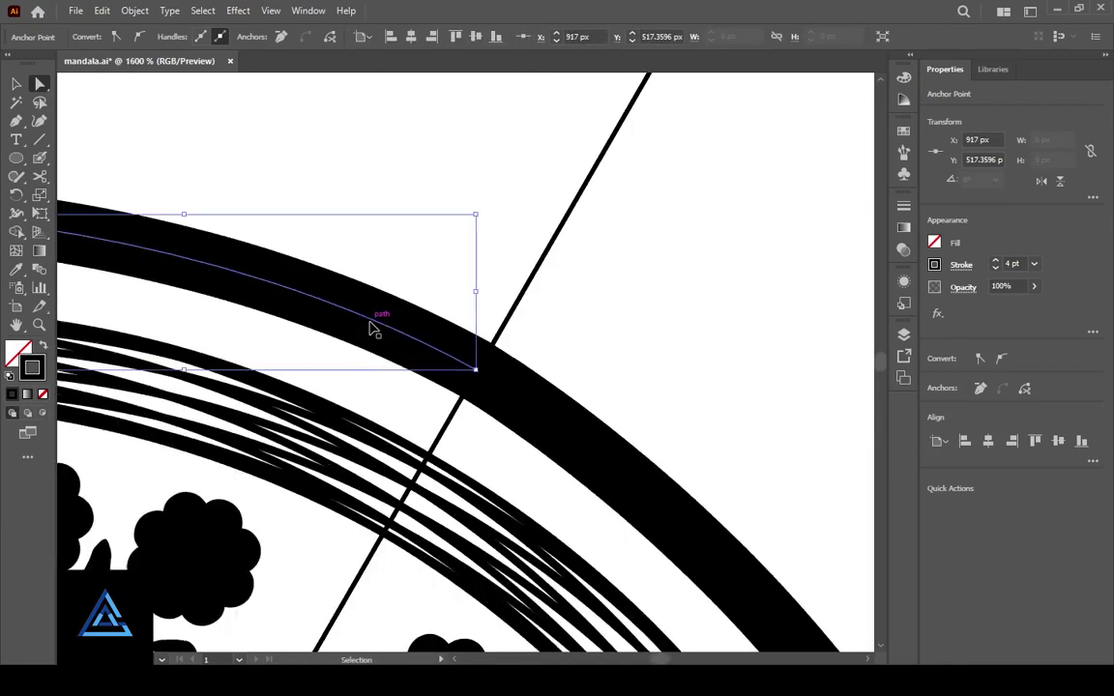
{"action": "scroll", "coordinate": [370, 327], "scroll_direction": "down", "scroll_amount": 5}
Scale a copy of the thin rings outward to 170.89 px
{"action": "left_click", "coordinate": [440, 218]}
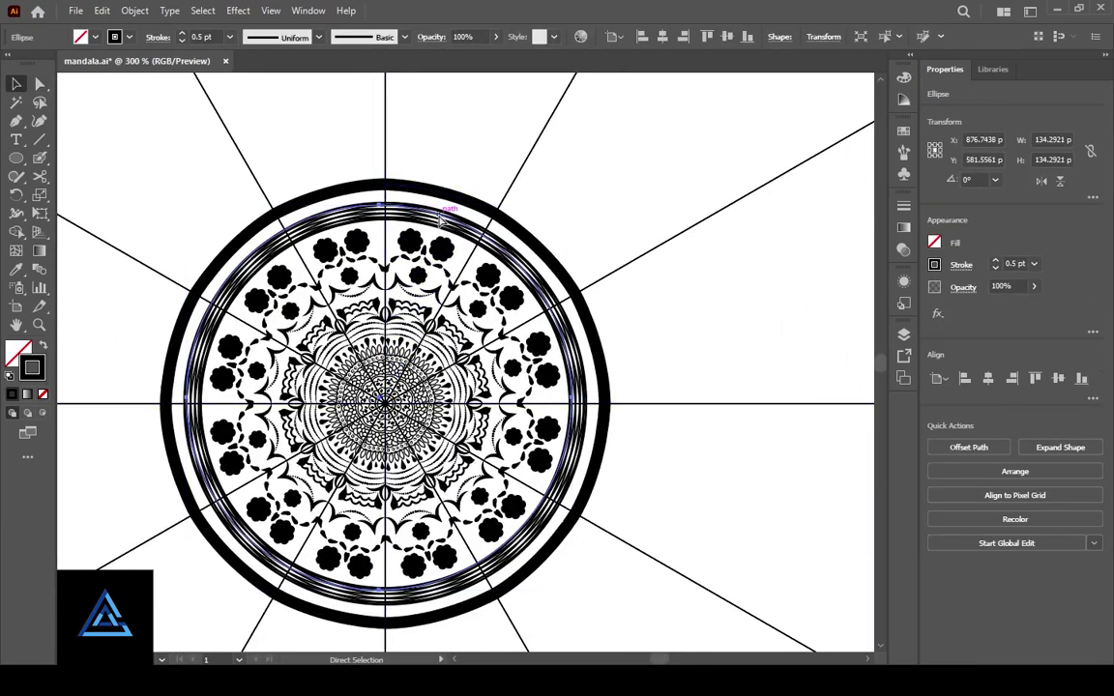
{"action": "left_click_drag", "start_coordinate": [579, 597], "coordinate": [648, 627]}
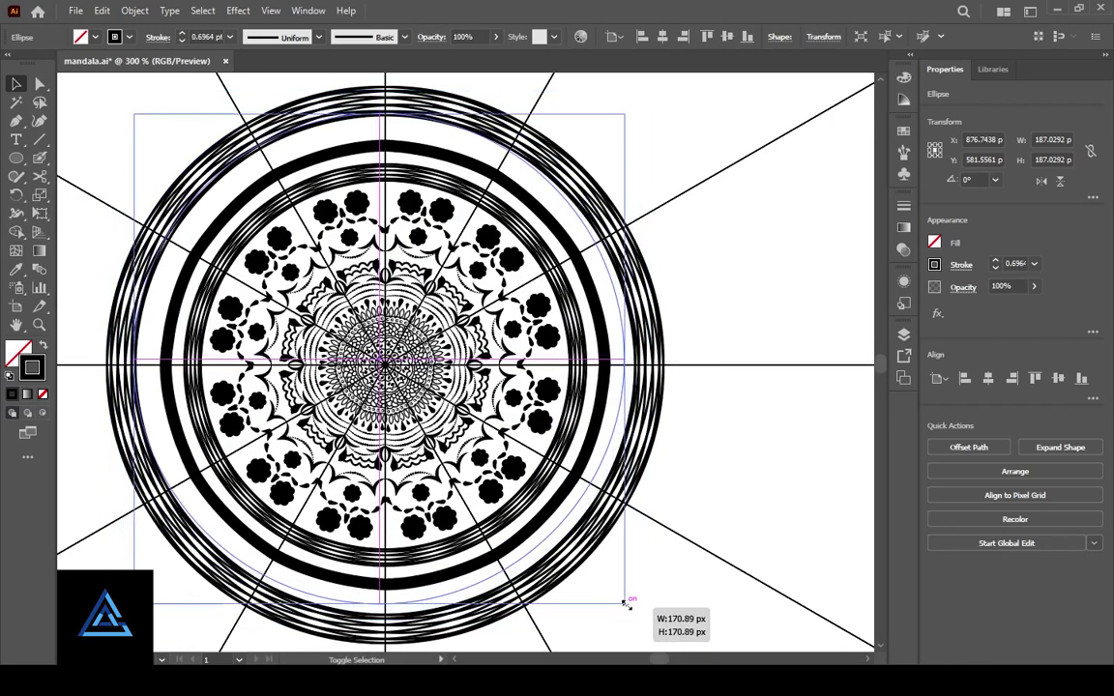
{"action": "left_click_drag", "start_coordinate": [643, 622], "coordinate": [625, 603]}
{"action": "left_click", "coordinate": [766, 299]}
{"action": "scroll", "coordinate": [580, 187], "scroll_direction": "up", "scroll_amount": 3}
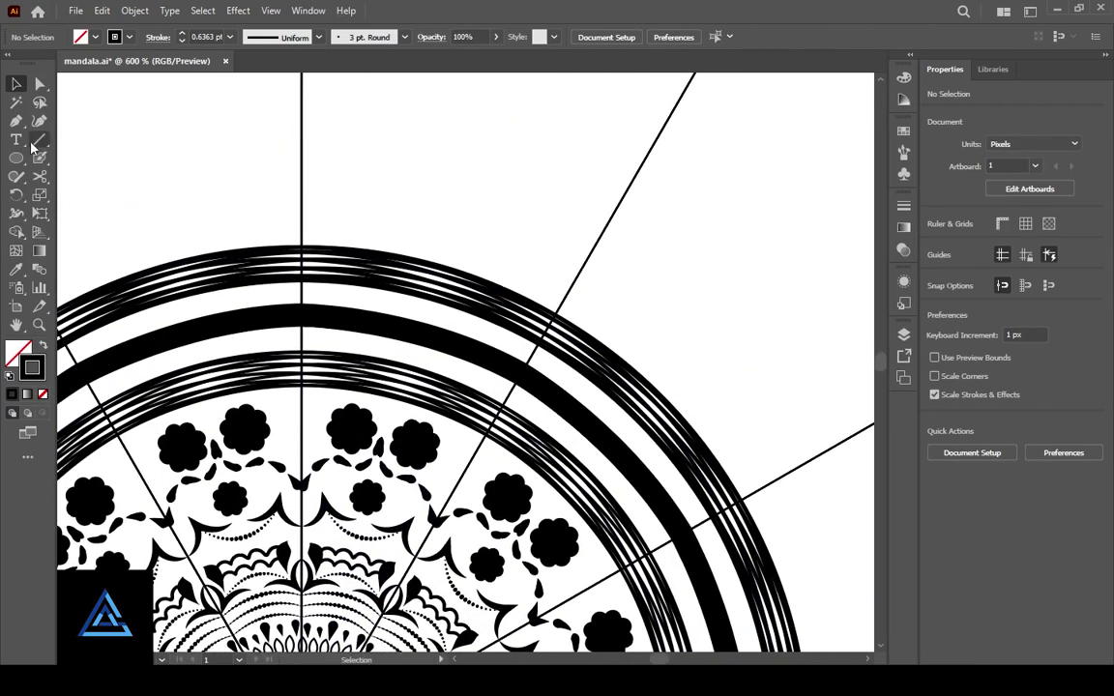
Reshape the scalloped line, raising the scallop curves and evening the point spacing
{"action": "left_click", "coordinate": [302, 210]}
{"action": "mouse_move", "coordinate": [383, 220]}
{"action": "left_mouse_down"}
{"action": "mouse_move", "coordinate": [395, 240]}
{"action": "mouse_move", "coordinate": [462, 248]}
{"action": "left_mouse_up"}
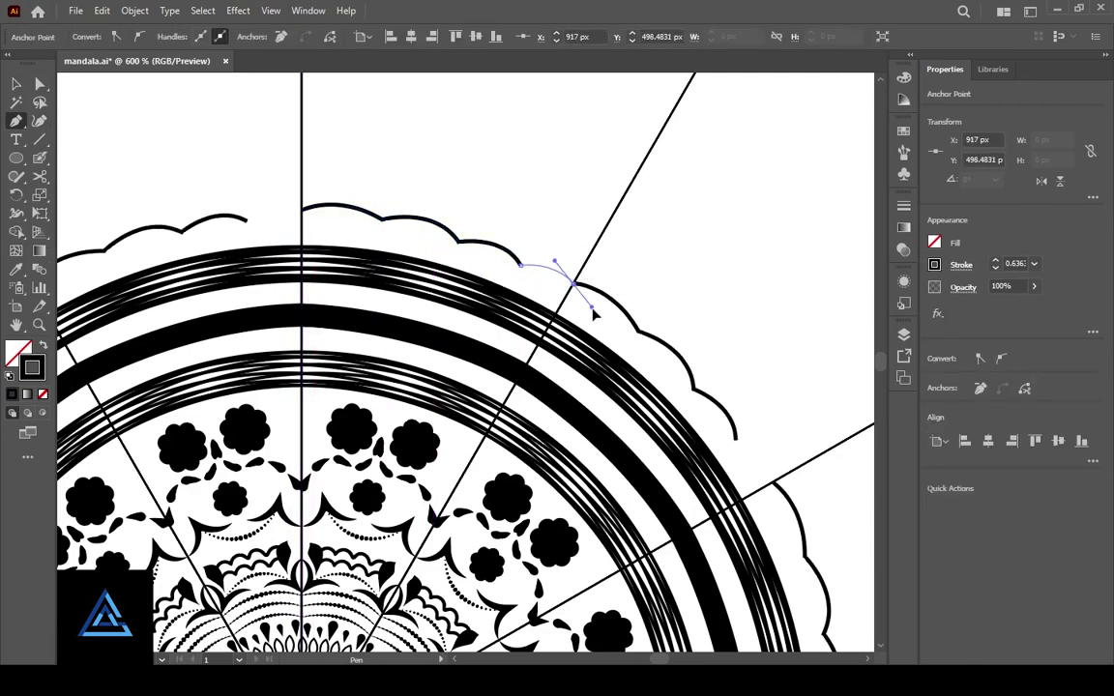
{"action": "key", "text": "a"}
{"action": "scroll", "coordinate": [489, 368], "scroll_direction": "up", "scroll_amount": 3}
{"action": "left_click", "coordinate": [313, 226]}
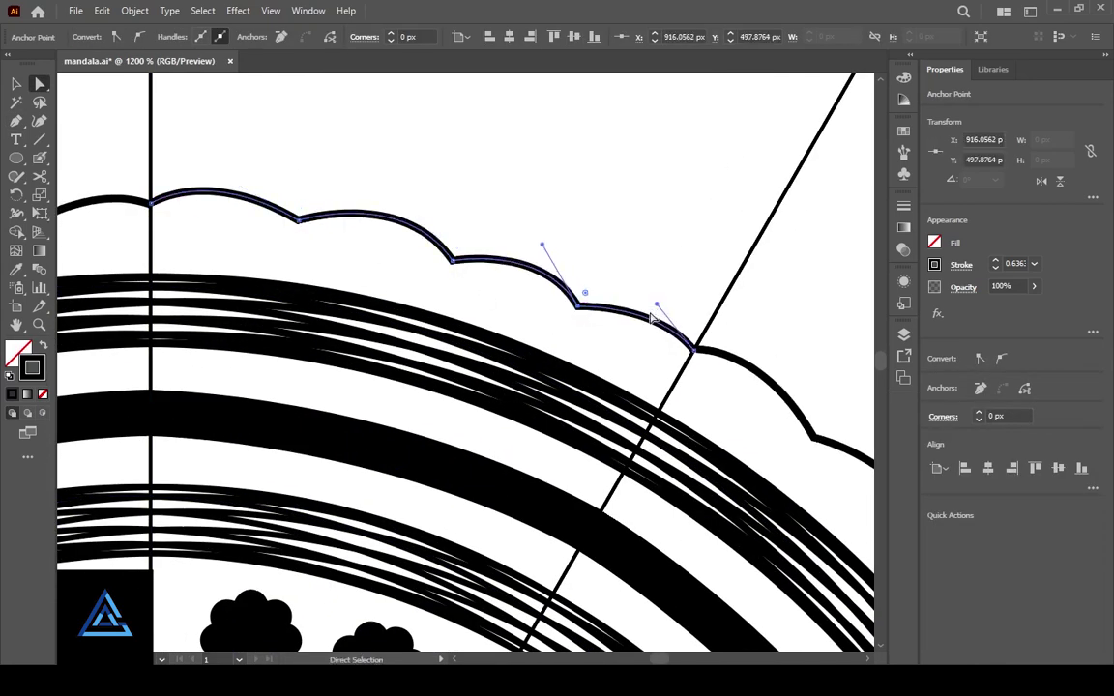
{"action": "left_click_drag", "start_coordinate": [675, 302], "coordinate": [656, 249]}
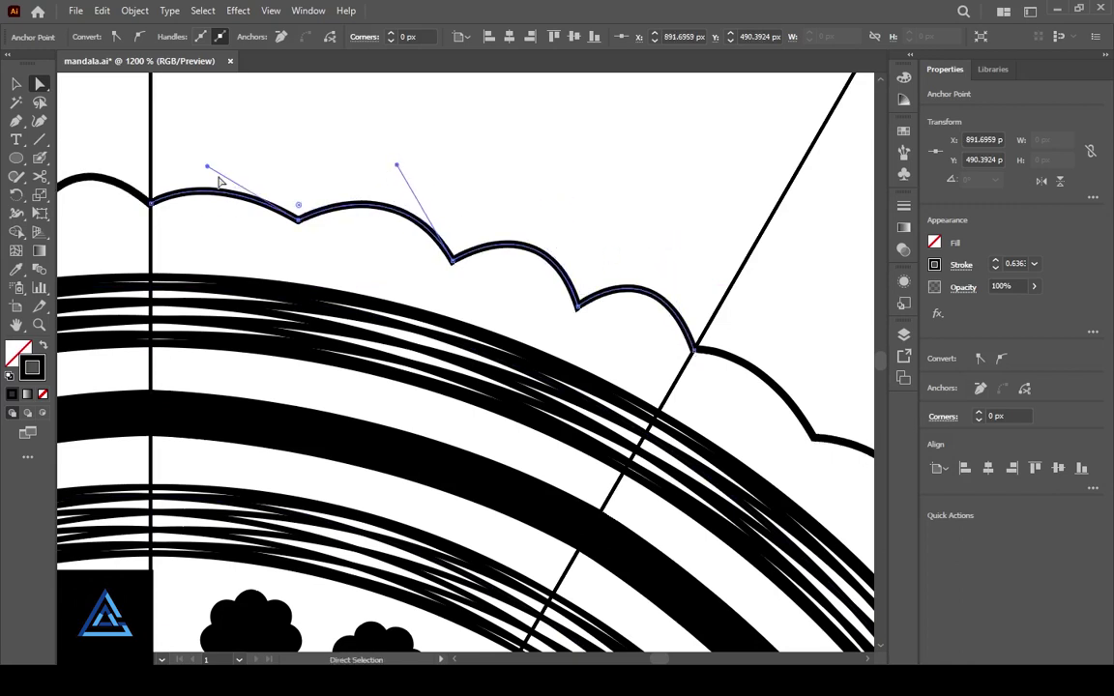
{"action": "left_click_drag", "start_coordinate": [223, 149], "coordinate": [229, 143]}
{"action": "left_click_drag", "start_coordinate": [291, 223], "coordinate": [289, 219]}
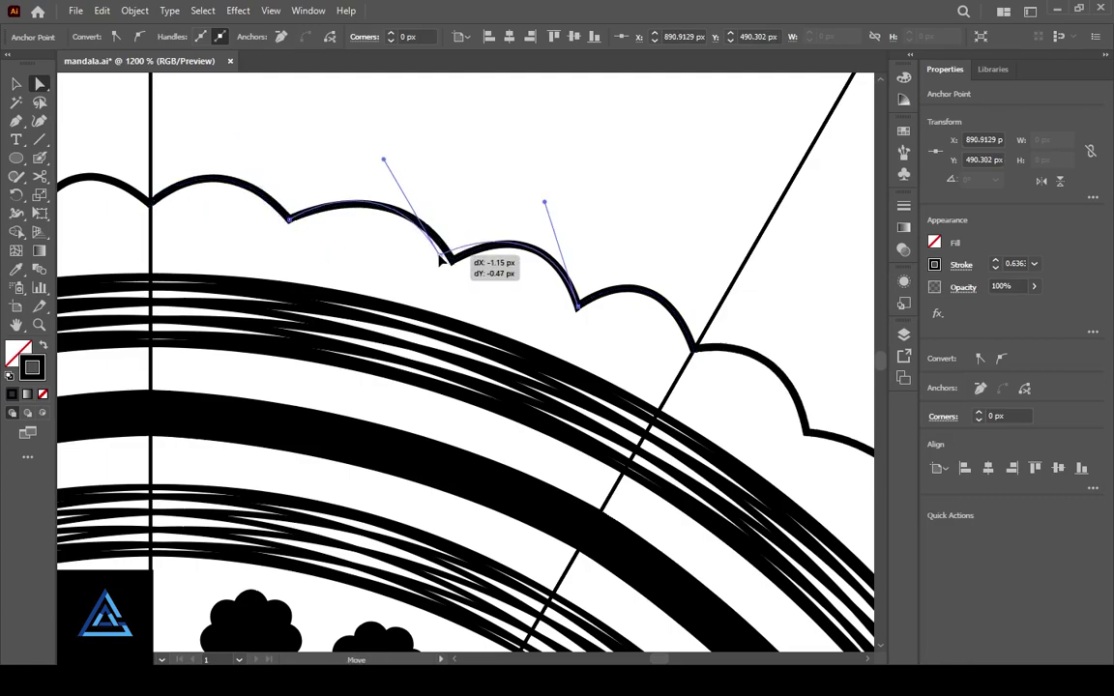
{"action": "left_click_drag", "start_coordinate": [452, 260], "coordinate": [430, 252]}
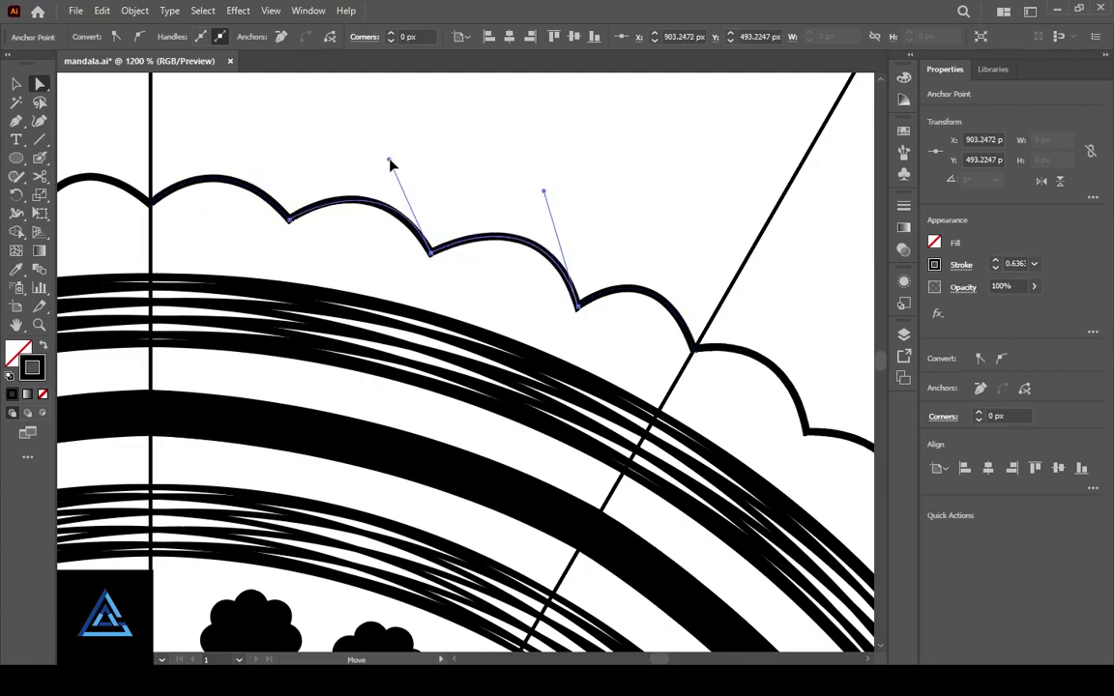
{"action": "key", "text": "v"}
{"action": "key", "text": "ctrl+shift+a"}
Copy the scallop line slightly lower and shrink the copy to fit inside the original
{"action": "scroll", "coordinate": [497, 323], "scroll_direction": "down", "scroll_amount": 4}
{"action": "scroll", "coordinate": [472, 316], "scroll_direction": "up", "scroll_amount": 1}
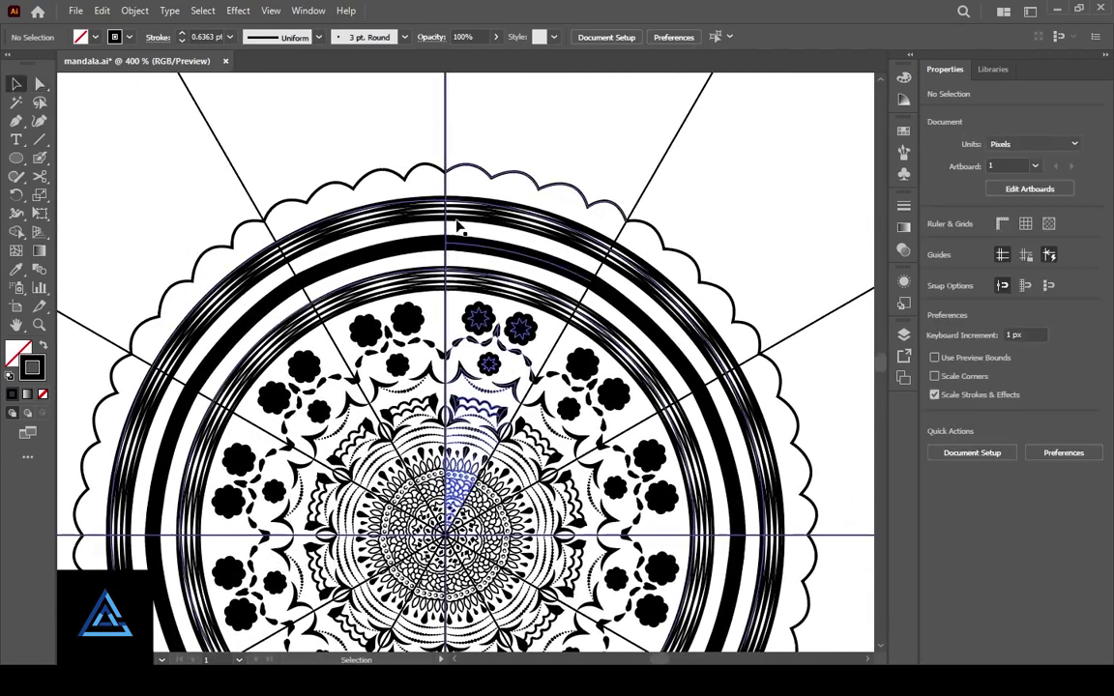
{"action": "left_click", "coordinate": [534, 175]}
{"action": "scroll", "coordinate": [571, 116], "scroll_direction": "up", "scroll_amount": 3}
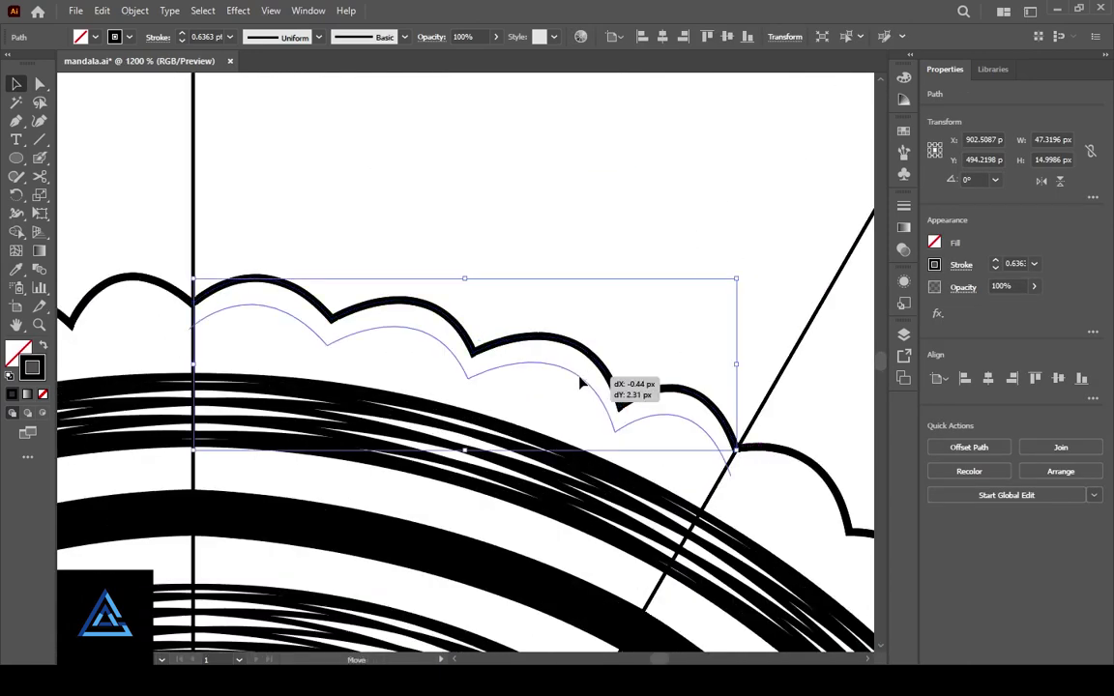
{"action": "left_click_drag", "start_coordinate": [575, 397], "coordinate": [574, 398]}
{"action": "left_click_drag", "start_coordinate": [721, 484], "coordinate": [718, 487]}
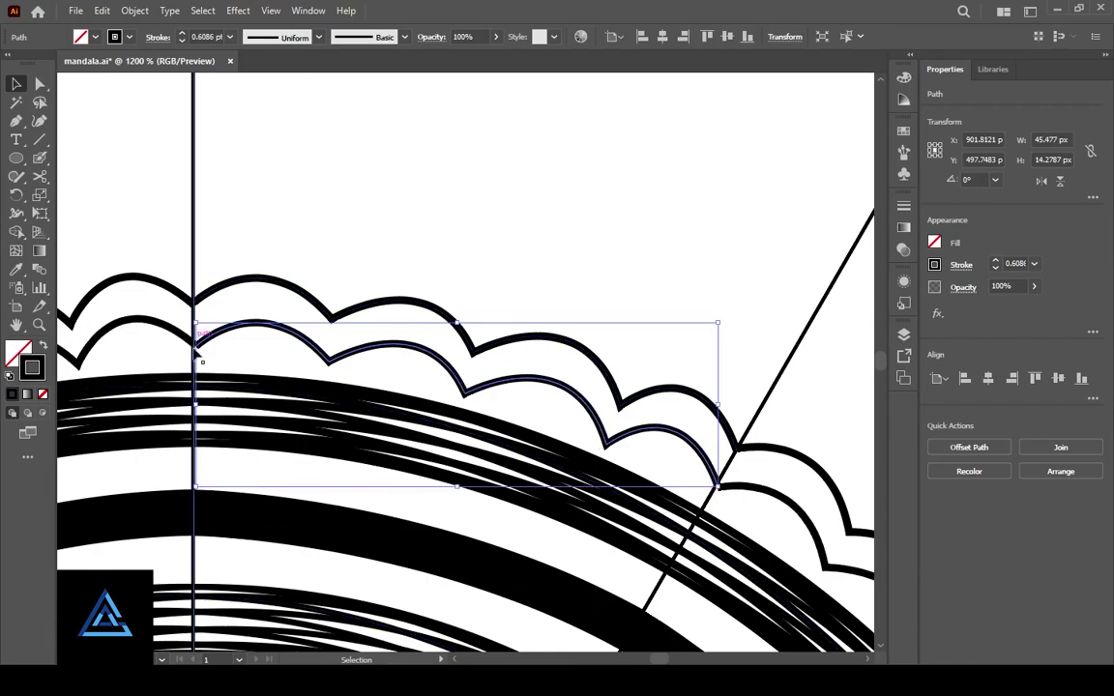
{"action": "left_click_drag", "start_coordinate": [193, 323], "coordinate": [193, 322]}
Adjust the inner scallop line's size and position to form an even double band
{"action": "left_click", "coordinate": [455, 204]}
{"action": "scroll", "coordinate": [413, 437], "scroll_direction": "up", "scroll_amount": 2}
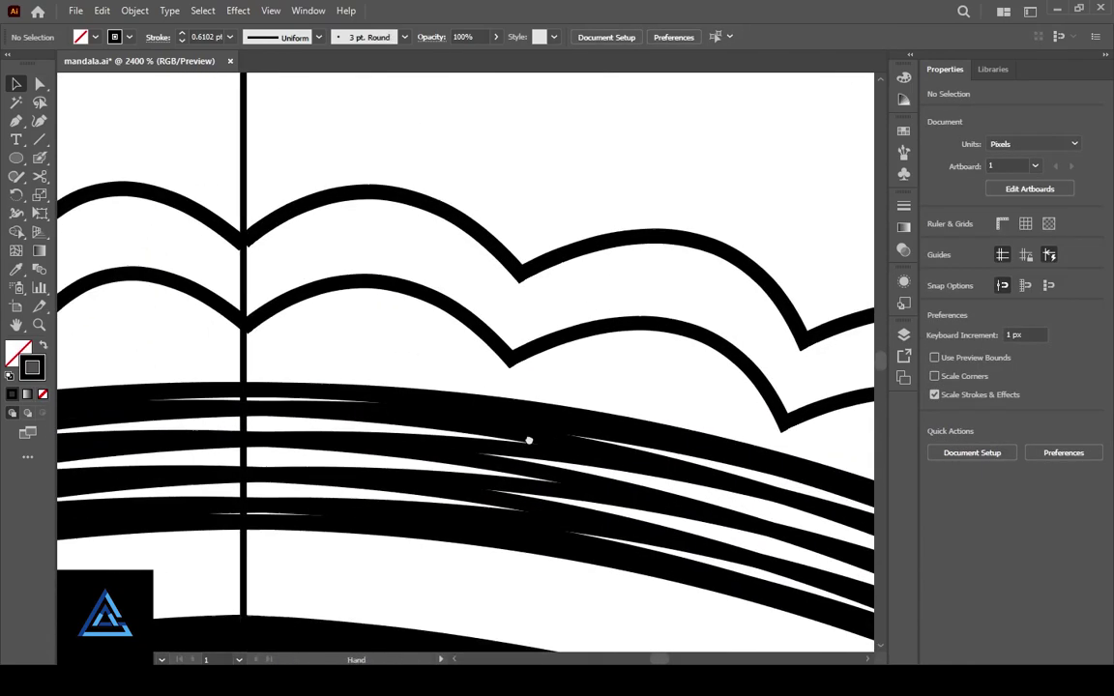
{"action": "left_click", "coordinate": [245, 283]}
{"action": "left_click_drag", "start_coordinate": [242, 280], "coordinate": [244, 211]}
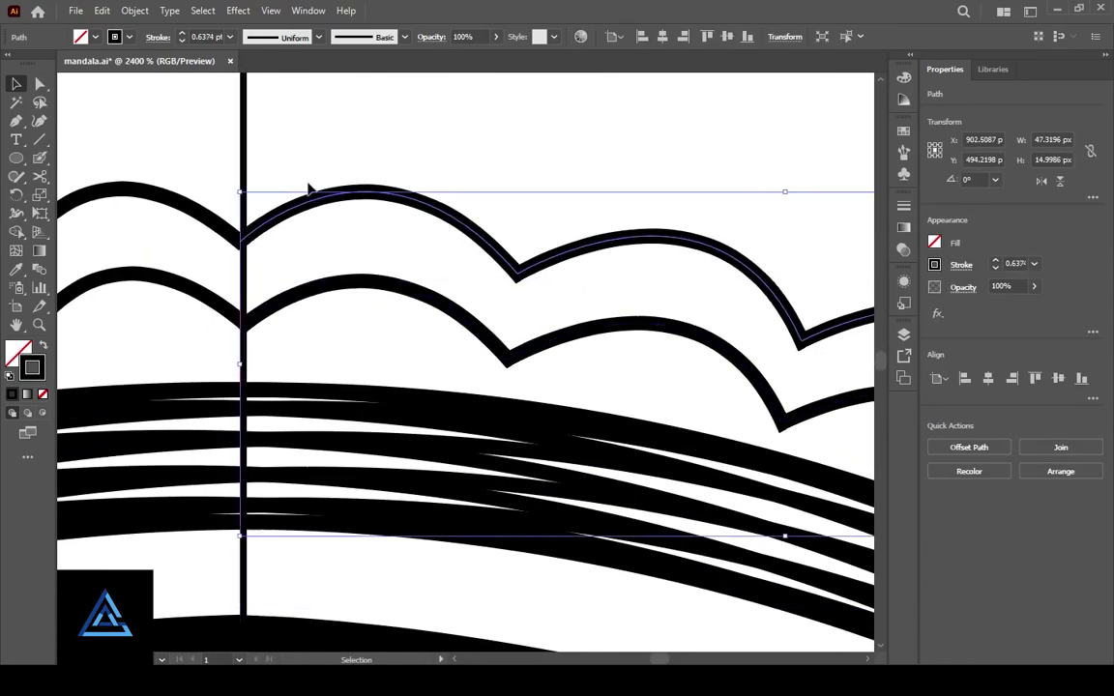
{"action": "key", "text": "ctrl+shift+a"}
{"action": "key", "text": "b"}
{"action": "scroll", "coordinate": [290, 285], "scroll_direction": "up", "scroll_amount": 1}
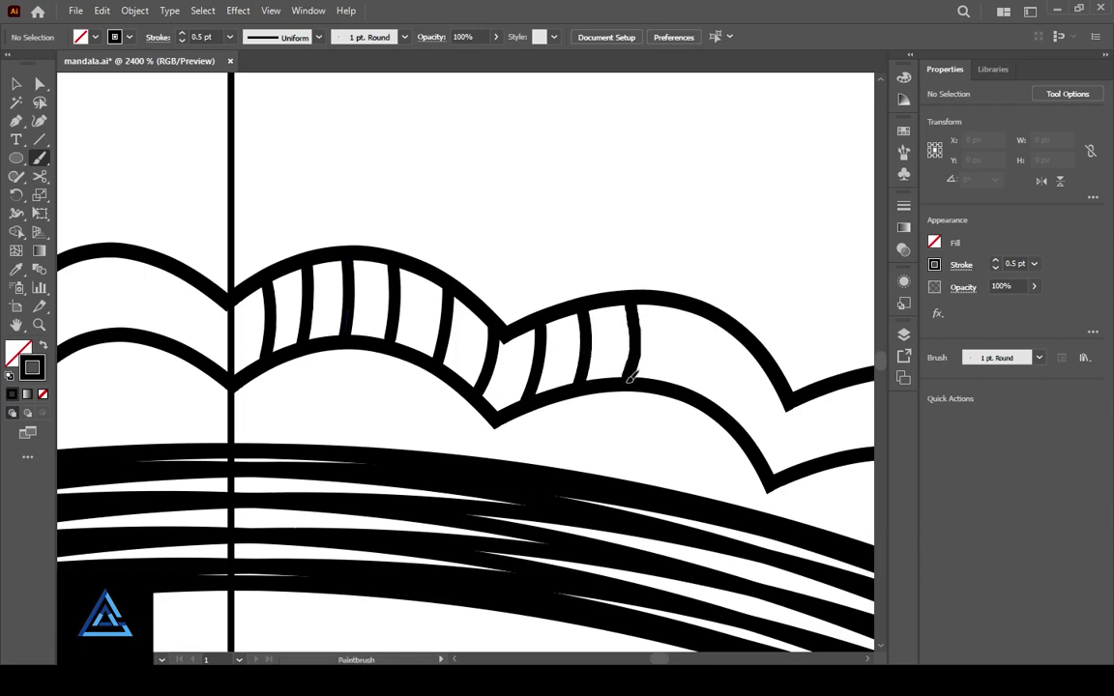
Paint short 1 pt Round hatch strokes across the band between the two scallop lines
{"action": "left_click_drag", "start_coordinate": [631, 377], "coordinate": [413, 324]}
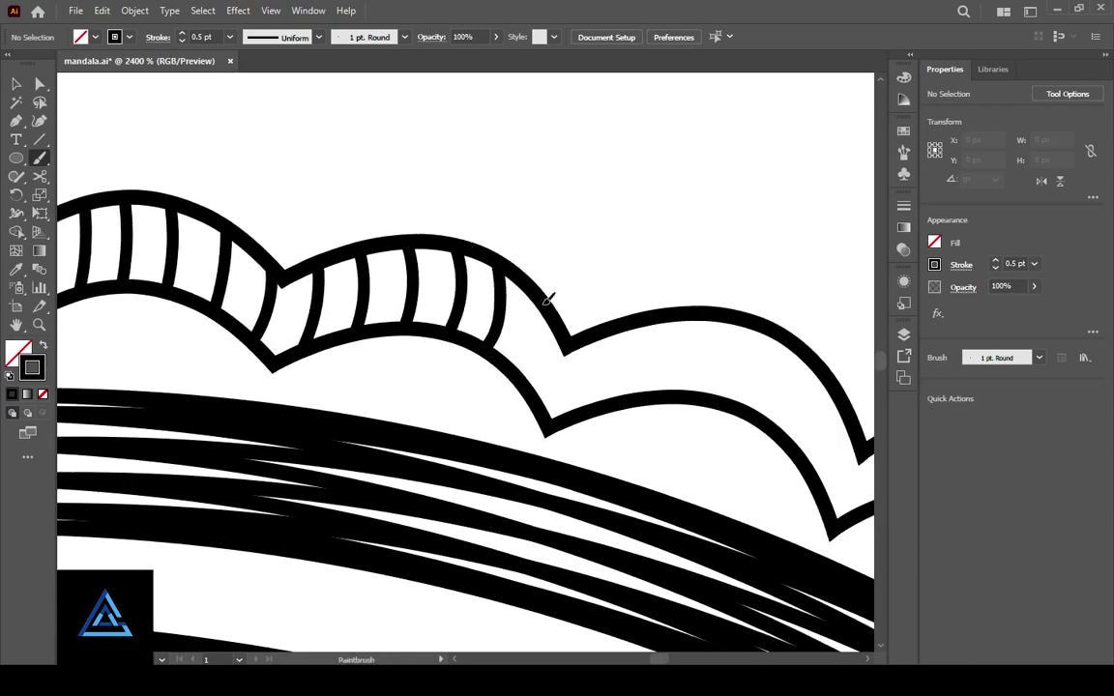
{"action": "left_click_drag", "start_coordinate": [572, 404], "coordinate": [483, 322]}
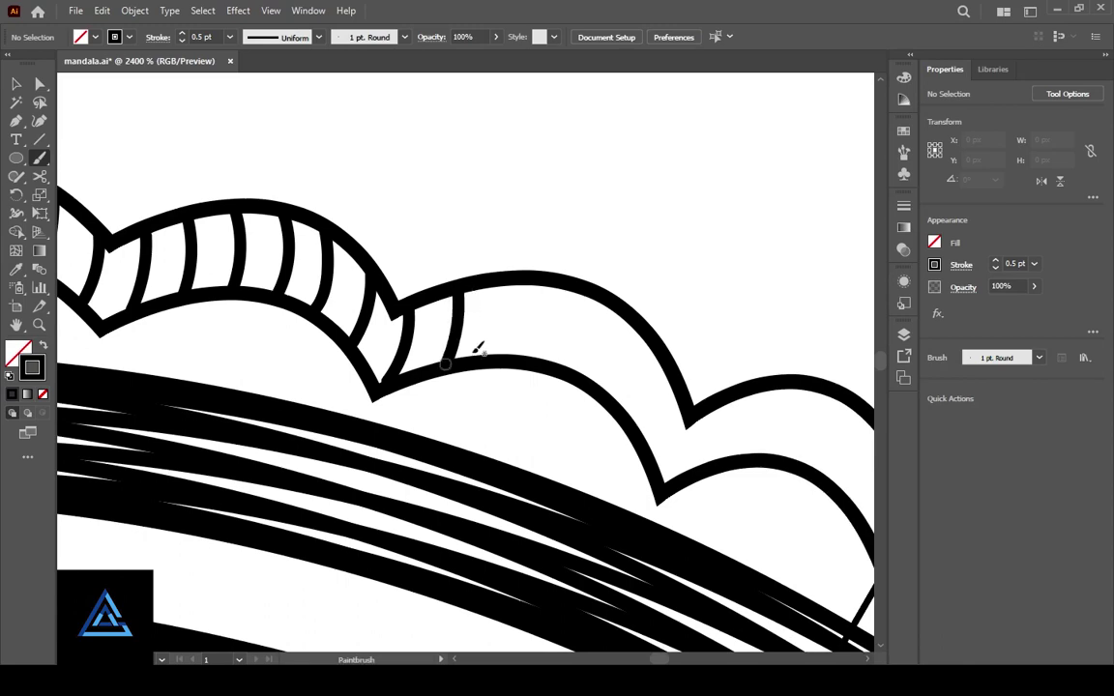
{"action": "left_click_drag", "start_coordinate": [569, 289], "coordinate": [559, 360]}
{"action": "left_click_drag", "start_coordinate": [558, 359], "coordinate": [422, 307]}
{"action": "mouse_move", "coordinate": [488, 273]}
{"action": "left_mouse_down"}
{"action": "mouse_move", "coordinate": [492, 333]}
{"action": "mouse_move", "coordinate": [437, 312]}
{"action": "left_mouse_up"}
{"action": "left_click_drag", "start_coordinate": [596, 325], "coordinate": [509, 290]}
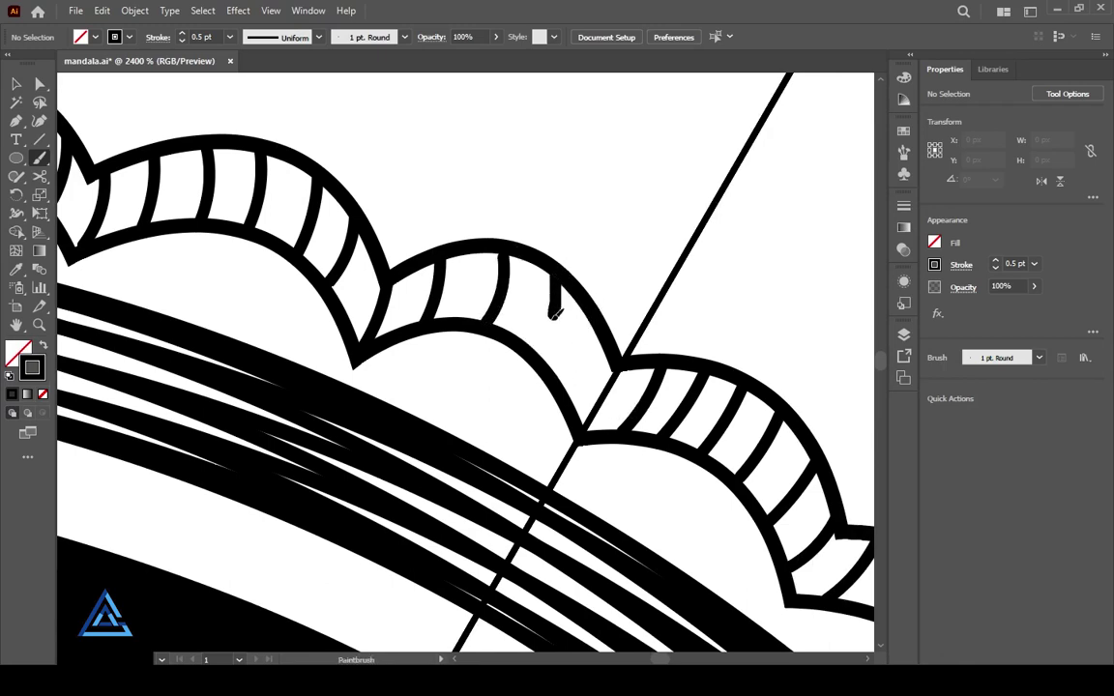
{"action": "scroll", "coordinate": [627, 379], "scroll_direction": "down", "scroll_amount": 4}
Draw a Pen curve and reflect a copy into a V shape above a scallop arch
{"action": "key", "text": "p"}
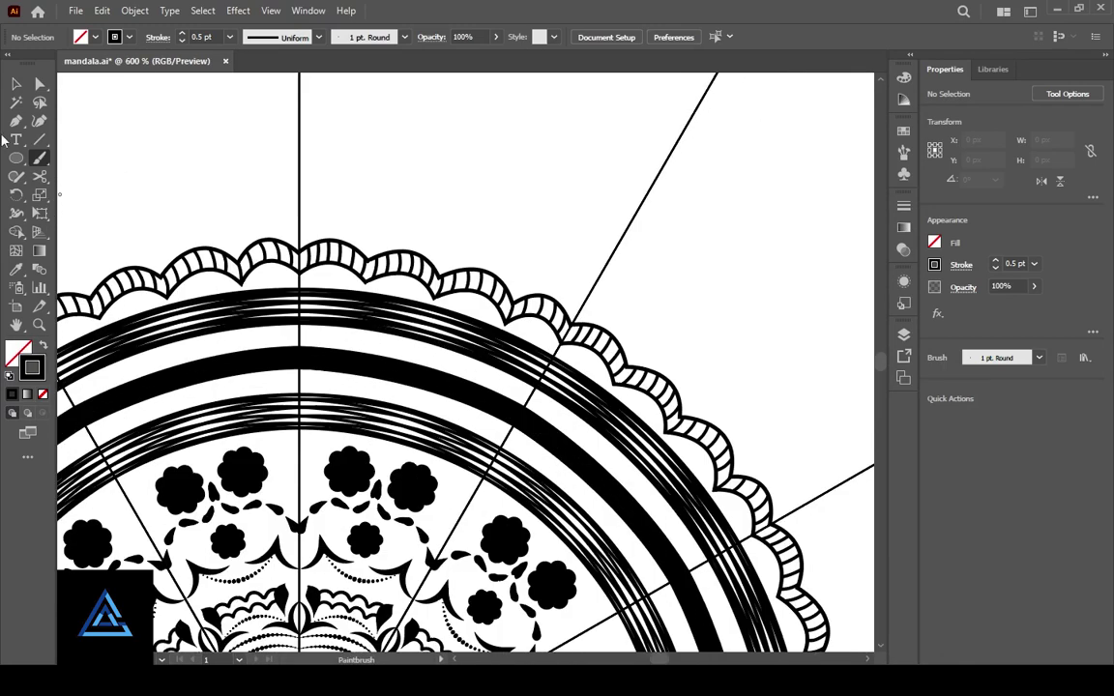
{"action": "left_click", "coordinate": [326, 194]}
{"action": "key", "text": "Escape"}
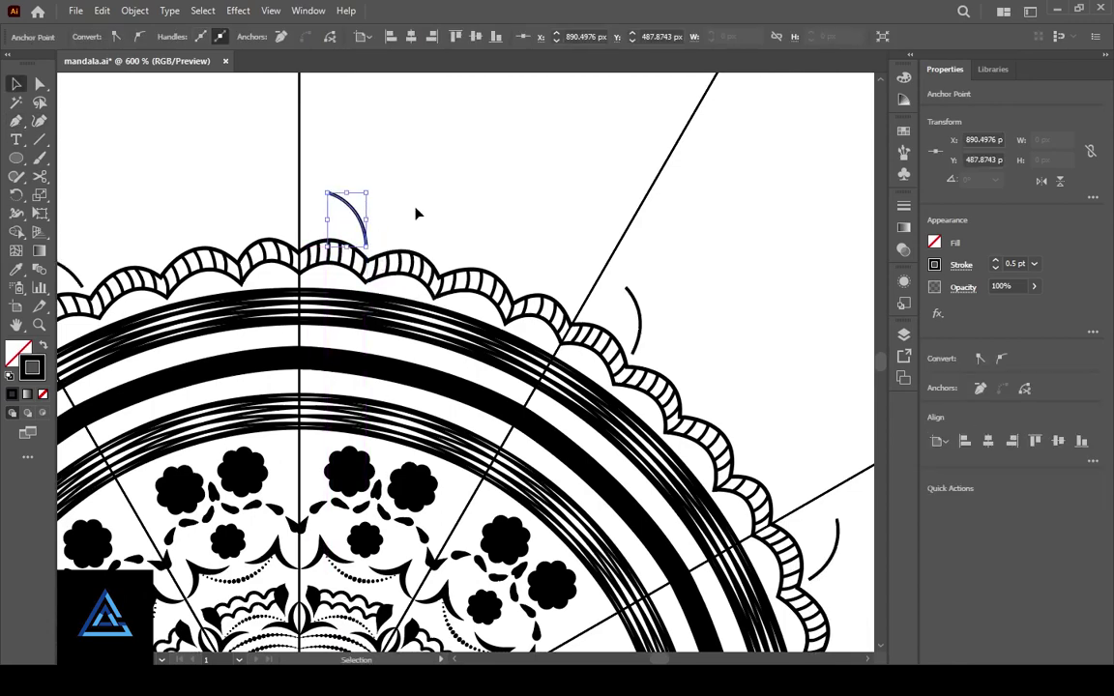
{"action": "right_click", "coordinate": [373, 218]}
{"action": "left_click", "coordinate": [535, 452]}
{"action": "key", "text": "v"}
{"action": "left_click_drag", "start_coordinate": [352, 211], "coordinate": [392, 211]}
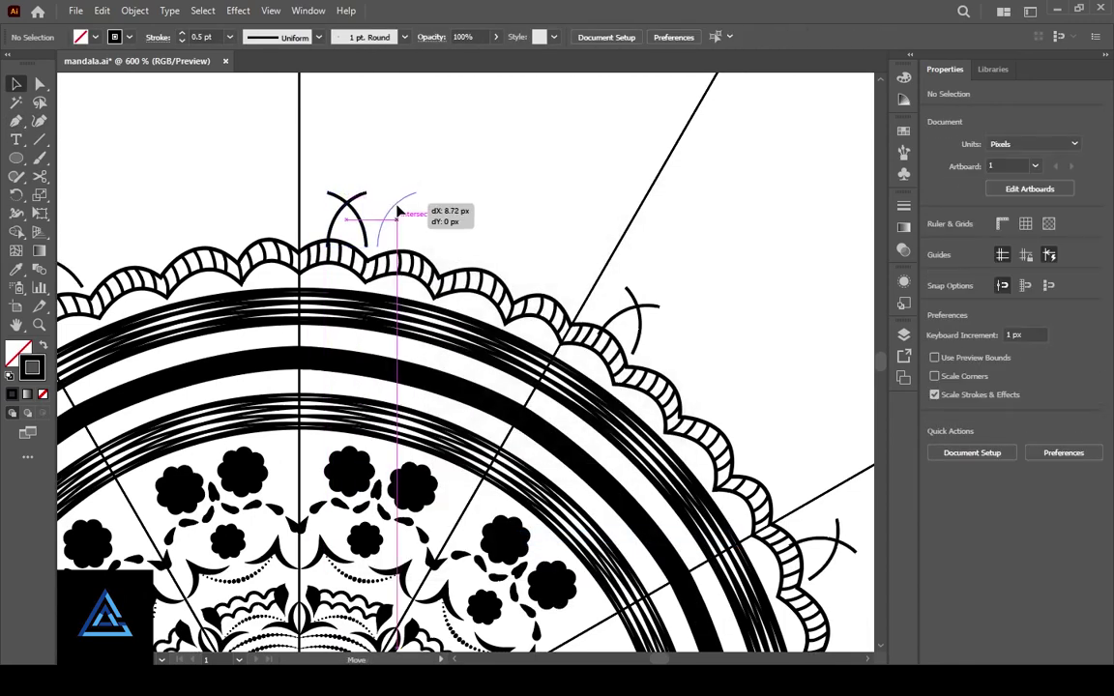
{"action": "key", "text": "ctrl+plus"}
{"action": "left_click_drag", "start_coordinate": [541, 433], "coordinate": [527, 416]}
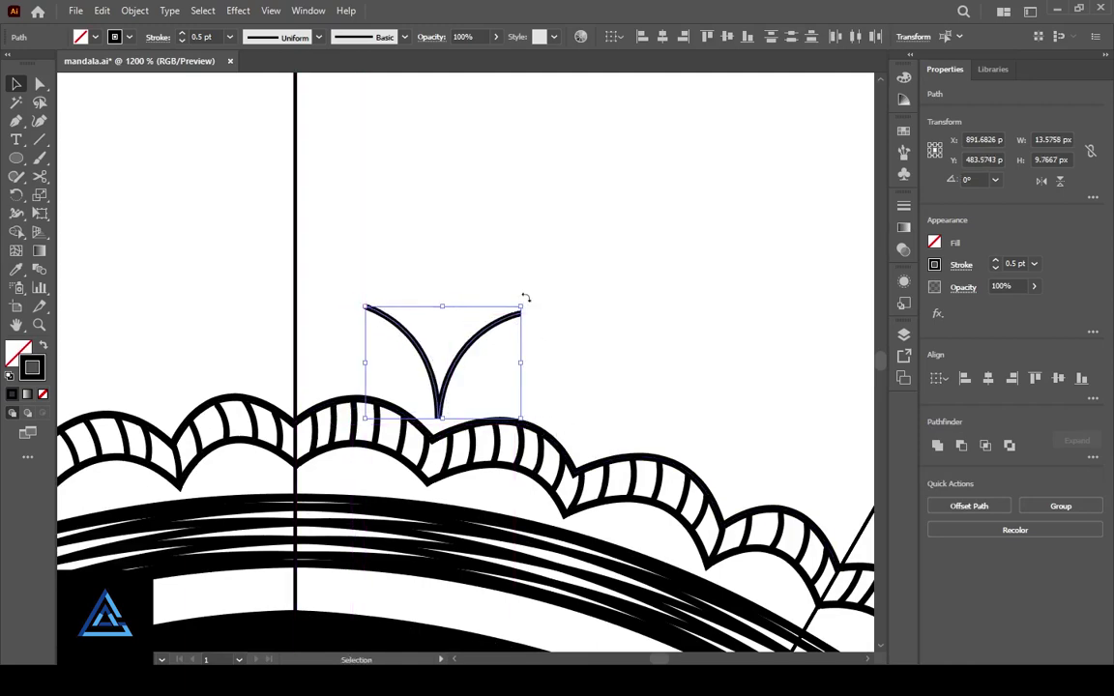
{"action": "left_click_drag", "start_coordinate": [622, 375], "coordinate": [504, 275]}
Apply the teardrop Art Brush to the V sprigs and set their stroke to 0.5 pt
{"action": "left_click", "coordinate": [404, 37]}
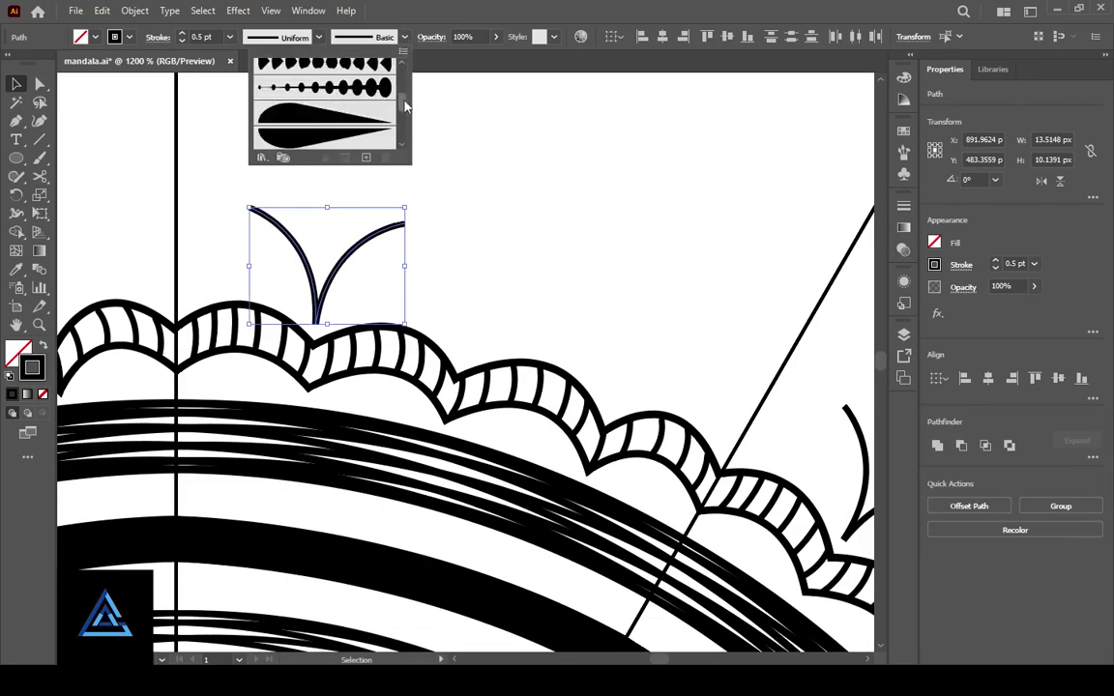
{"action": "left_click", "coordinate": [355, 124]}
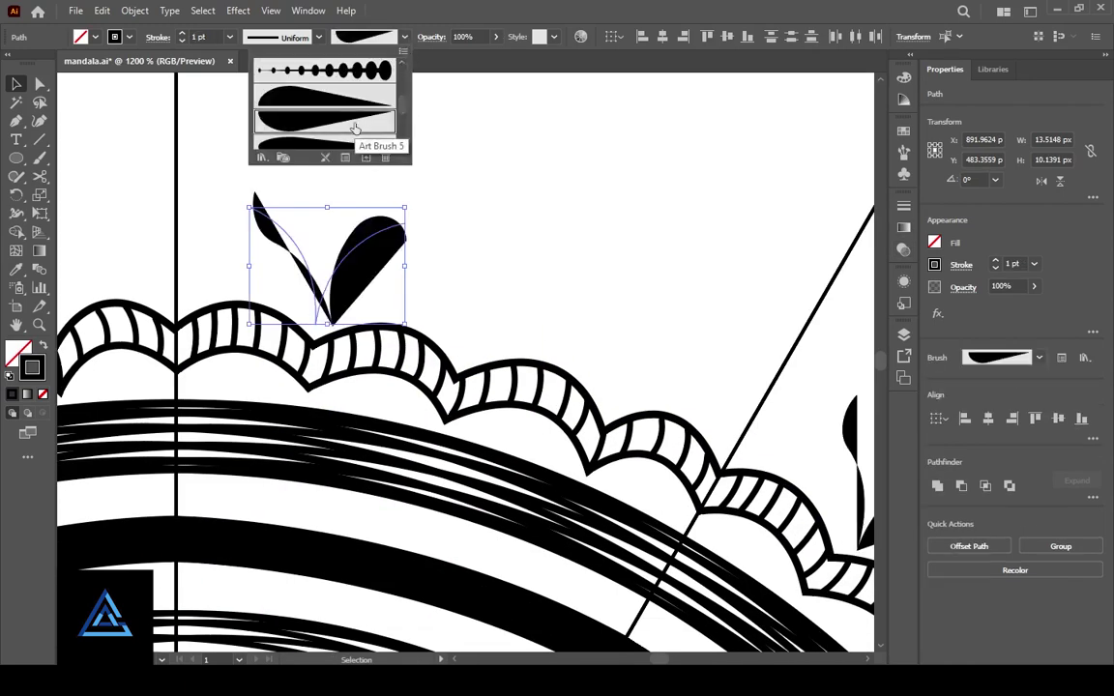
{"action": "left_click", "coordinate": [525, 296]}
{"action": "mouse_move", "coordinate": [343, 270]}
{"action": "left_mouse_down"}
{"action": "mouse_move", "coordinate": [232, 232]}
{"action": "mouse_move", "coordinate": [400, 258]}
{"action": "left_mouse_up"}
{"action": "left_click", "coordinate": [244, 227]}
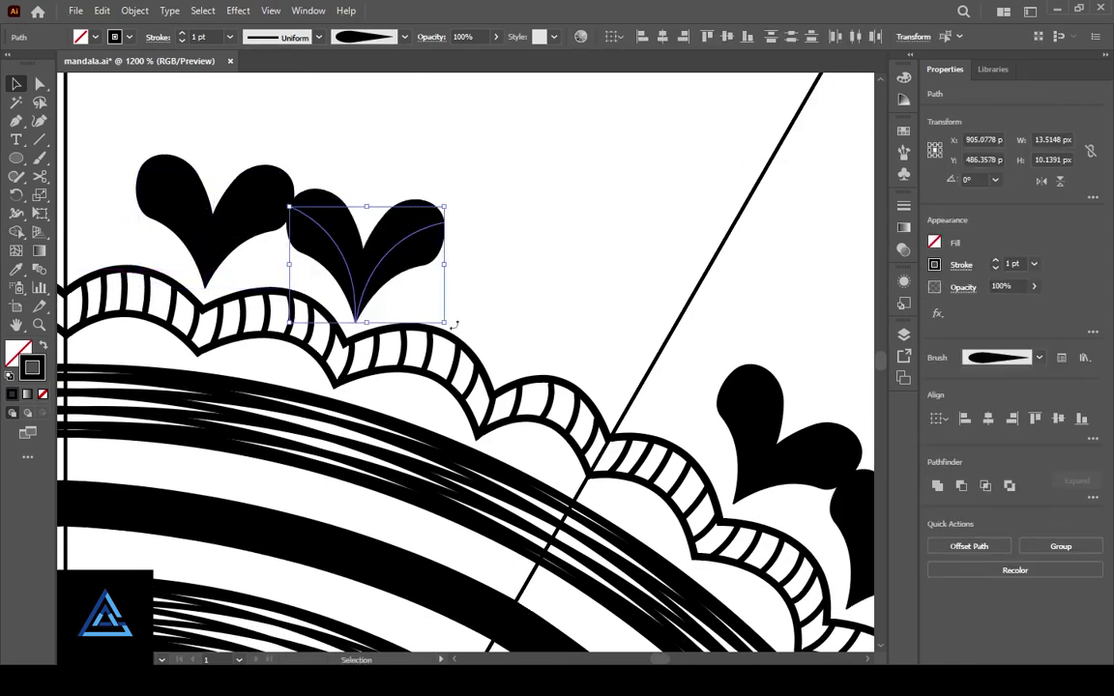
{"action": "left_click", "coordinate": [181, 42]}
{"action": "left_click", "coordinate": [251, 247]}
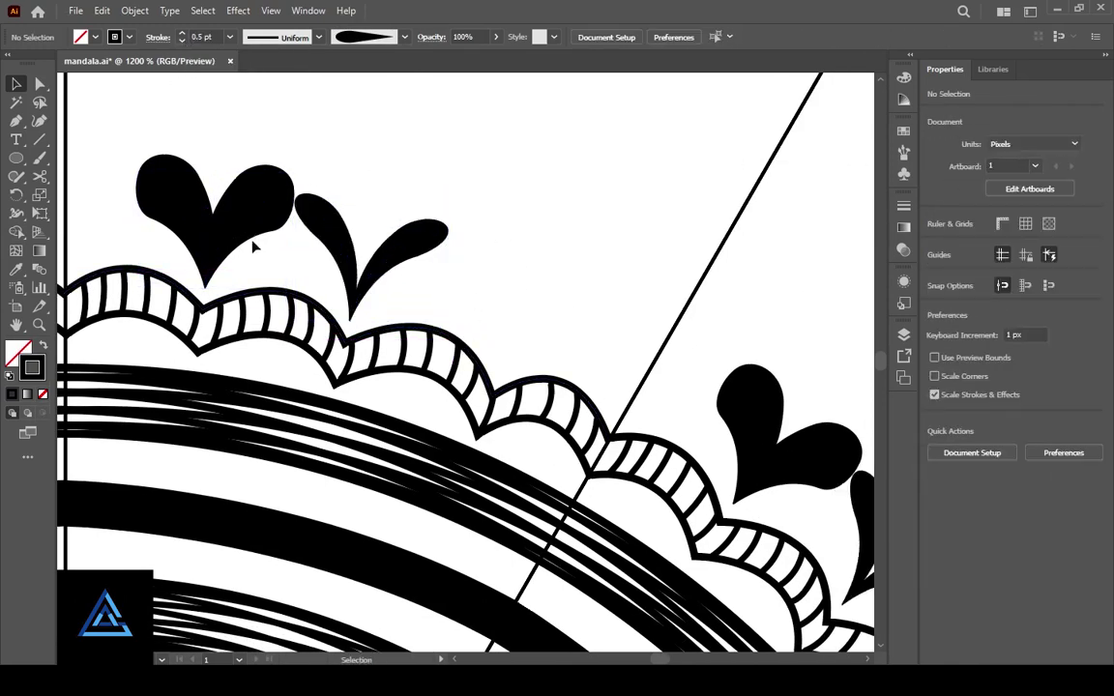
{"action": "left_click", "coordinate": [179, 193]}
{"action": "left_click", "coordinate": [181, 41]}
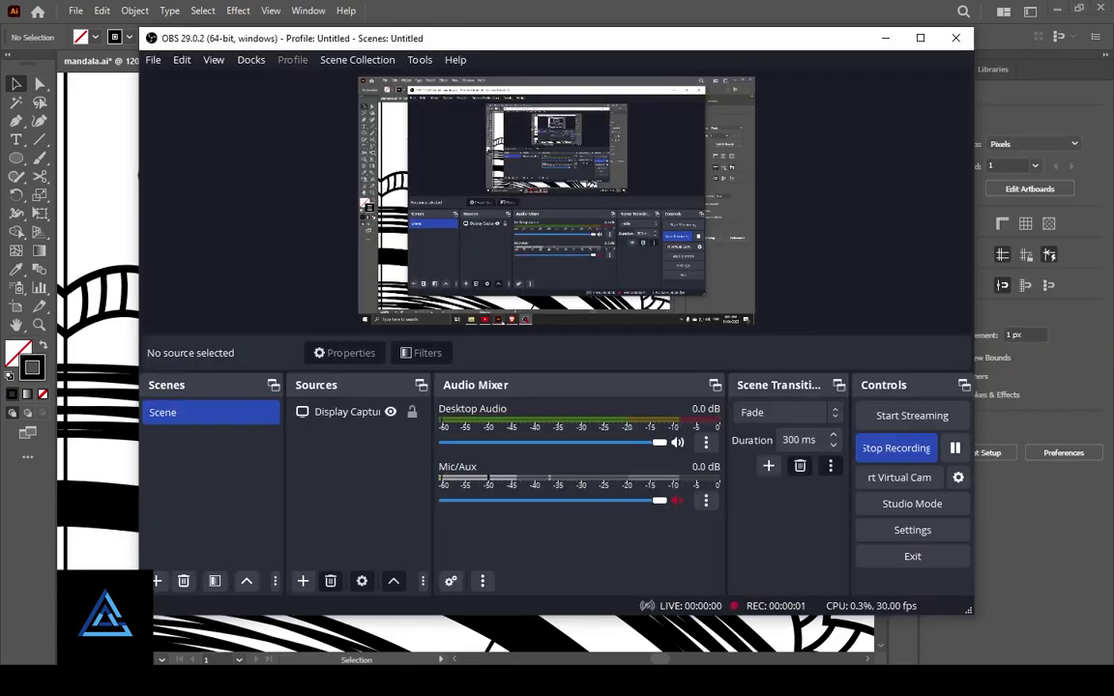
{"action": "left_click", "coordinate": [560, 311]}
Rotate the sprig onto its arch and make rotated copies for the next arches
{"action": "mouse_move", "coordinate": [560, 310]}
{"action": "left_mouse_down"}
{"action": "mouse_move", "coordinate": [684, 390]}
{"action": "mouse_move", "coordinate": [602, 437]}
{"action": "left_mouse_up"}
{"action": "left_click", "coordinate": [455, 382]}
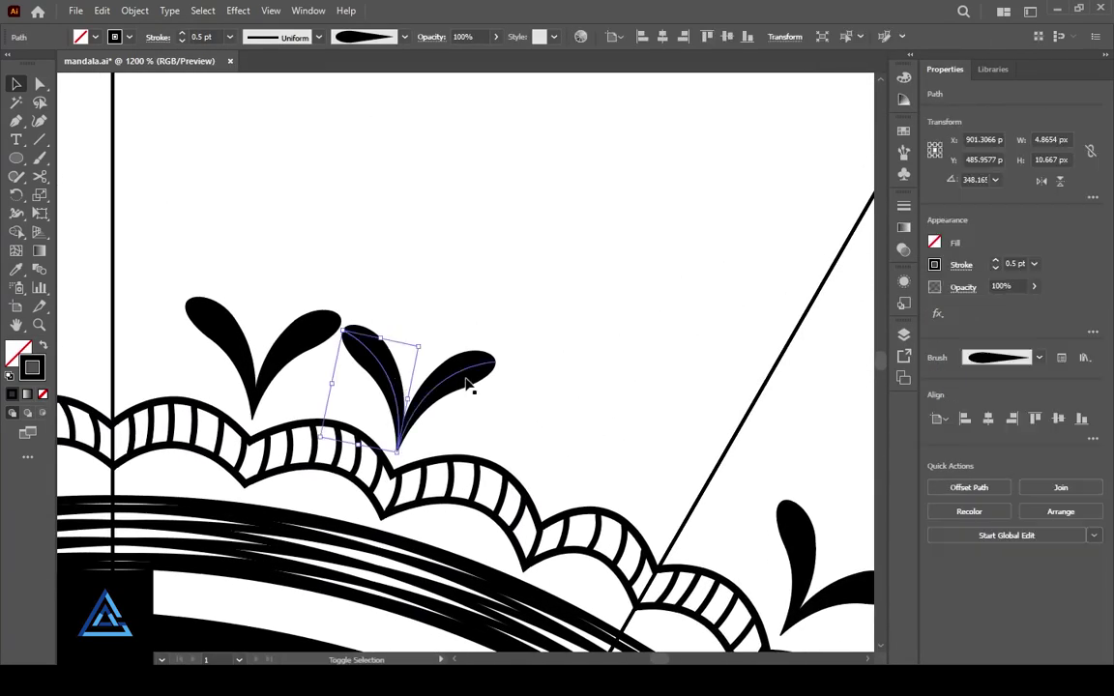
{"action": "left_click_drag", "start_coordinate": [506, 324], "coordinate": [513, 332]}
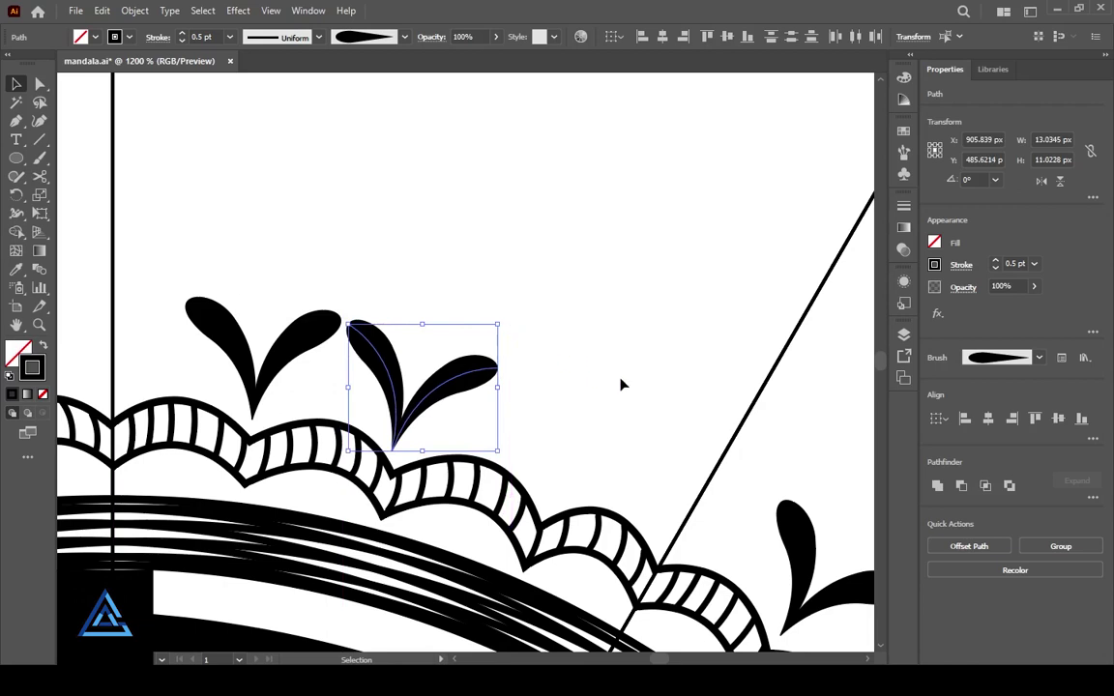
{"action": "left_click_drag", "start_coordinate": [444, 396], "coordinate": [622, 428]}
{"action": "mouse_move", "coordinate": [658, 498]}
{"action": "left_mouse_down"}
{"action": "mouse_move", "coordinate": [662, 517]}
{"action": "mouse_move", "coordinate": [658, 503]}
{"action": "left_mouse_up"}
{"action": "left_click", "coordinate": [696, 454]}
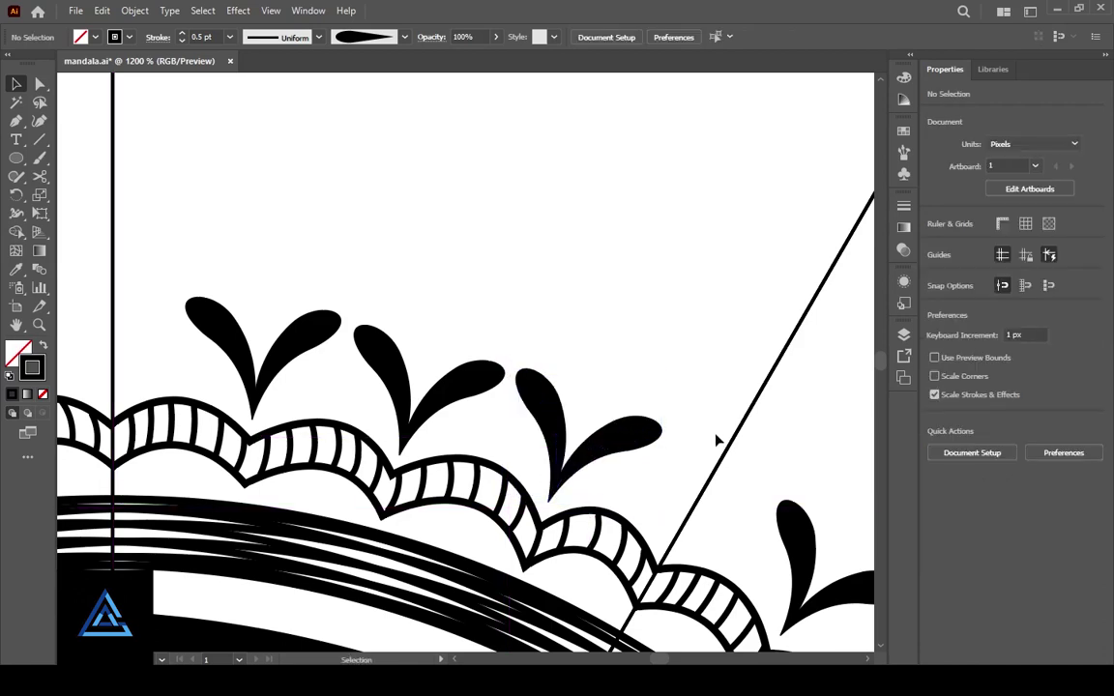
{"action": "key", "text": "ctrl+minus"}
Choose a Paintbrush brush for the small teardrop leaf strokes
{"action": "left_click", "coordinate": [39, 158]}
{"action": "left_click", "coordinate": [405, 37]}
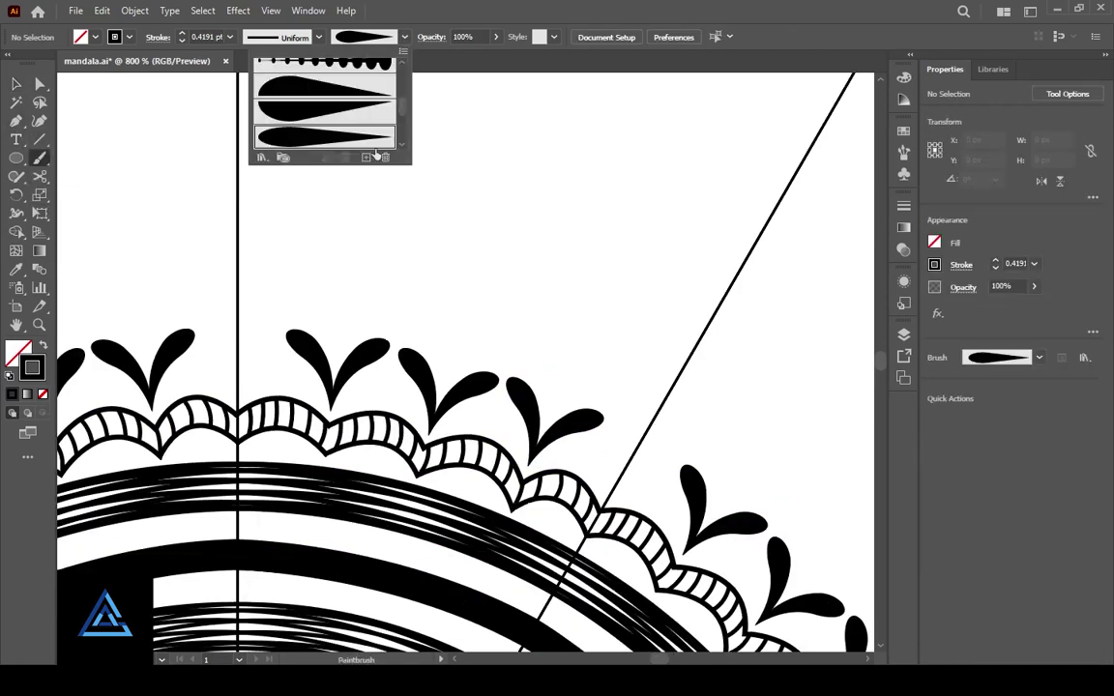
{"action": "scroll", "coordinate": [361, 140], "scroll_direction": "up", "scroll_amount": 2}
{"action": "scroll", "coordinate": [361, 141], "scroll_direction": "down", "scroll_amount": 2}
{"action": "left_click", "coordinate": [360, 140]}
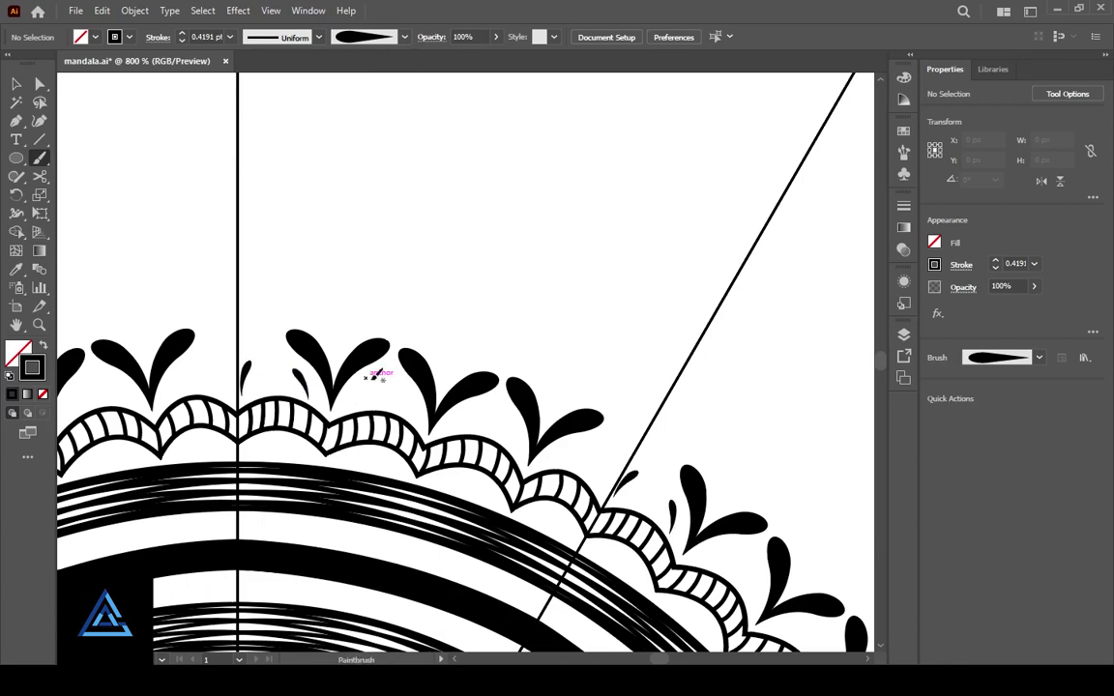
{"action": "scroll", "coordinate": [366, 377], "scroll_direction": "up", "scroll_amount": 1}
{"action": "scroll", "coordinate": [363, 417], "scroll_direction": "up", "scroll_amount": 1}
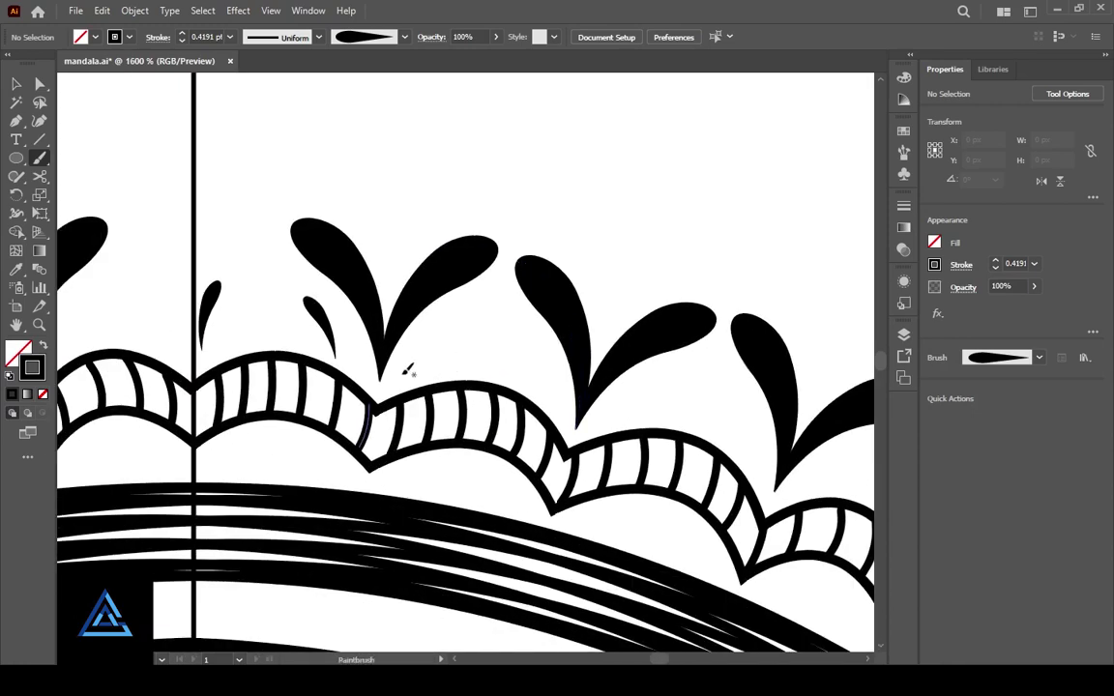
{"action": "key", "text": "v"}
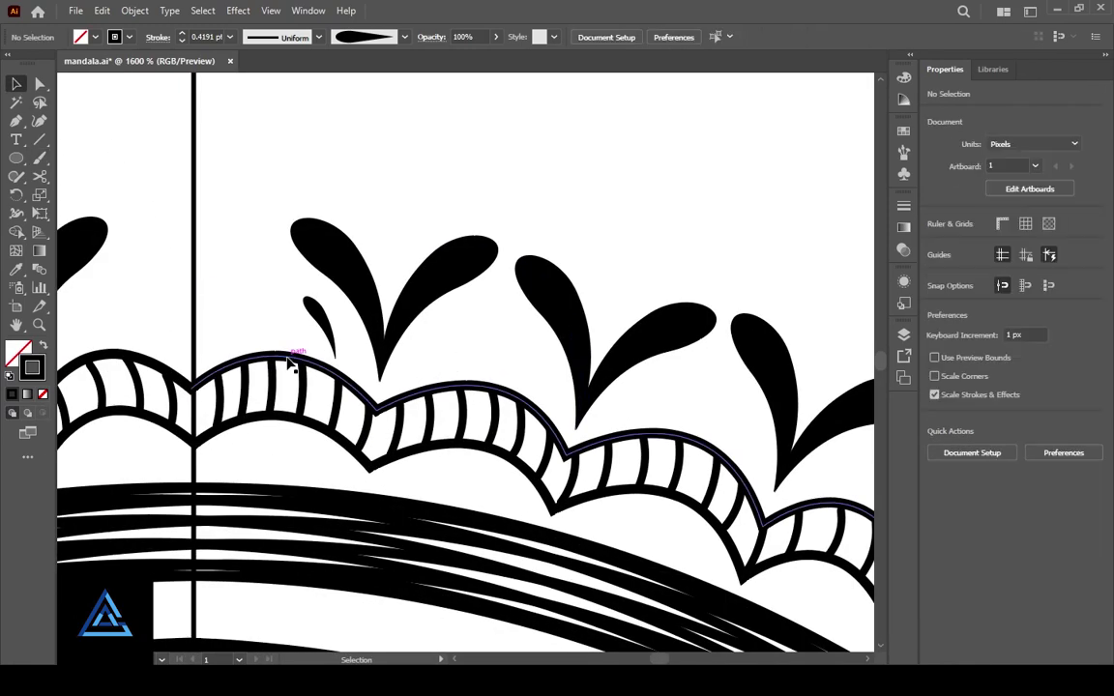
Reflect a copy of the small leaf and place the pair on either side of the sprig
{"action": "right_click", "coordinate": [416, 360]}
{"action": "mouse_move", "coordinate": [208, 311]}
{"action": "left_mouse_down"}
{"action": "mouse_move", "coordinate": [401, 350]}
{"action": "mouse_move", "coordinate": [431, 345]}
{"action": "mouse_move", "coordinate": [468, 395]}
{"action": "mouse_move", "coordinate": [441, 392]}
{"action": "left_mouse_up"}
{"action": "left_click", "coordinate": [637, 491]}
{"action": "key", "text": "Return"}
{"action": "left_click", "coordinate": [469, 335]}
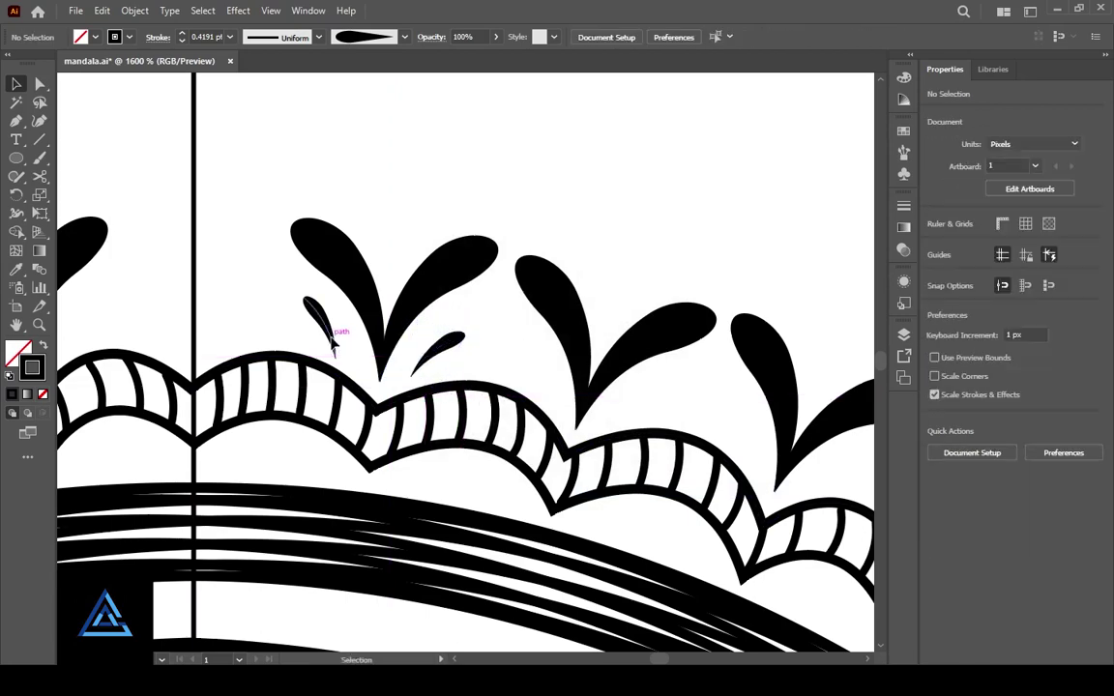
{"action": "mouse_move", "coordinate": [319, 324]}
{"action": "left_mouse_down"}
{"action": "mouse_move", "coordinate": [327, 336]}
{"action": "mouse_move", "coordinate": [549, 380]}
{"action": "mouse_move", "coordinate": [523, 348]}
{"action": "left_mouse_up"}
Copy the pair of small leaves beneath the next sprig
{"action": "left_click", "coordinate": [327, 337]}
{"action": "scroll", "coordinate": [373, 346], "scroll_direction": "down", "scroll_amount": 3}
{"action": "left_click", "coordinate": [205, 271]}
{"action": "left_click", "coordinate": [327, 295], "text": "shift"}
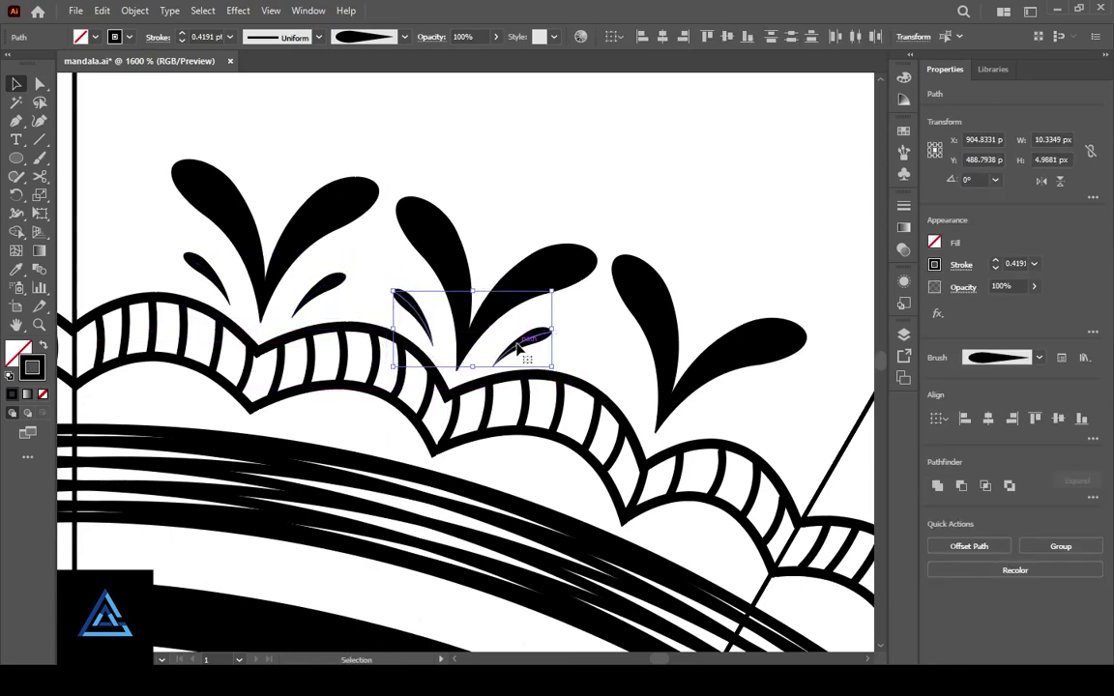
{"action": "left_click_drag", "start_coordinate": [619, 385], "coordinate": [392, 304]}
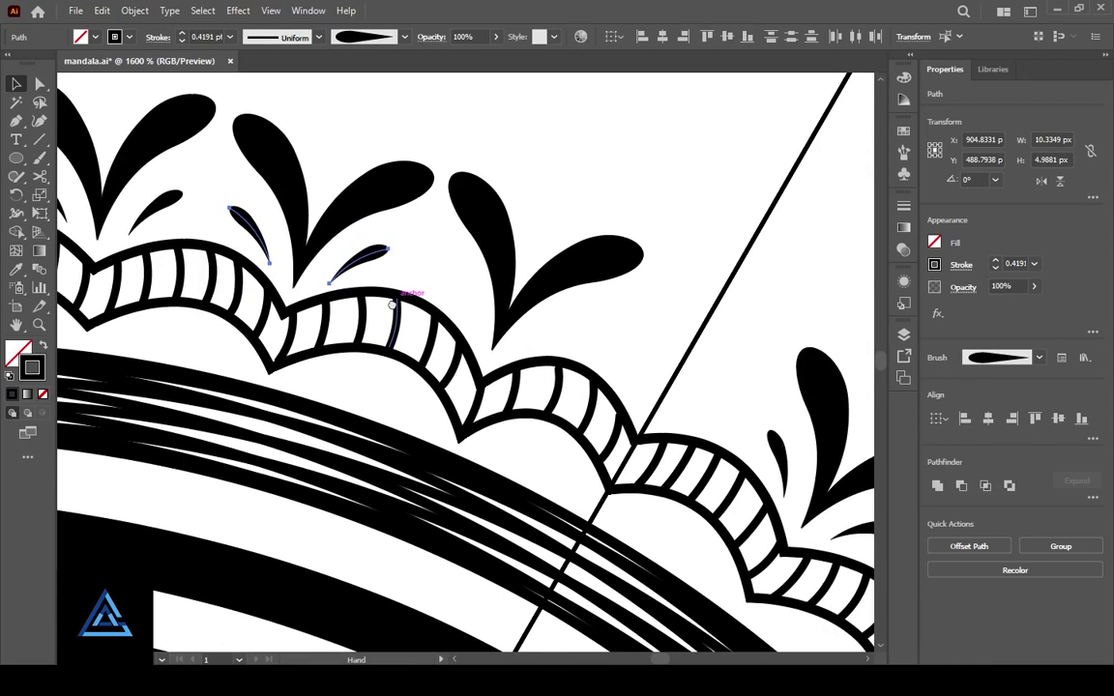
{"action": "left_click_drag", "start_coordinate": [345, 274], "coordinate": [544, 310]}
{"action": "left_click", "coordinate": [596, 350]}
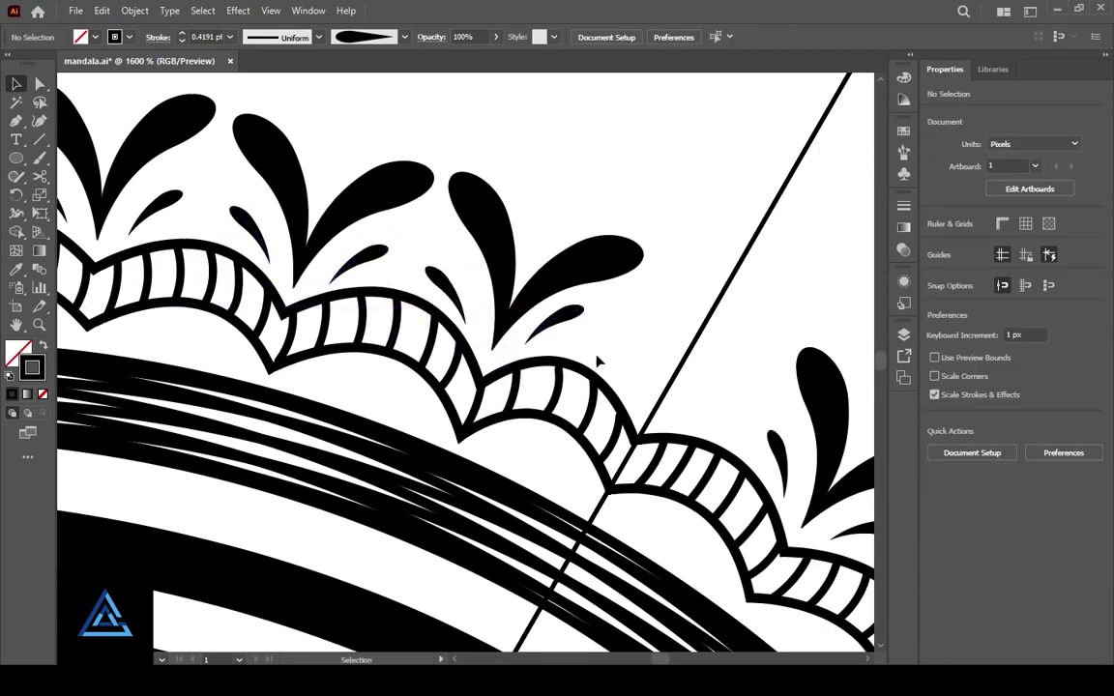
Fine-tune a small leaf's position and rotate it to match the border's slant
{"action": "mouse_move", "coordinate": [446, 294]}
{"action": "left_mouse_down"}
{"action": "mouse_move", "coordinate": [588, 336]}
{"action": "mouse_move", "coordinate": [583, 315]}
{"action": "mouse_move", "coordinate": [774, 388]}
{"action": "left_mouse_up"}
{"action": "left_click", "coordinate": [629, 333]}
{"action": "left_click_drag", "start_coordinate": [509, 331], "coordinate": [582, 340]}
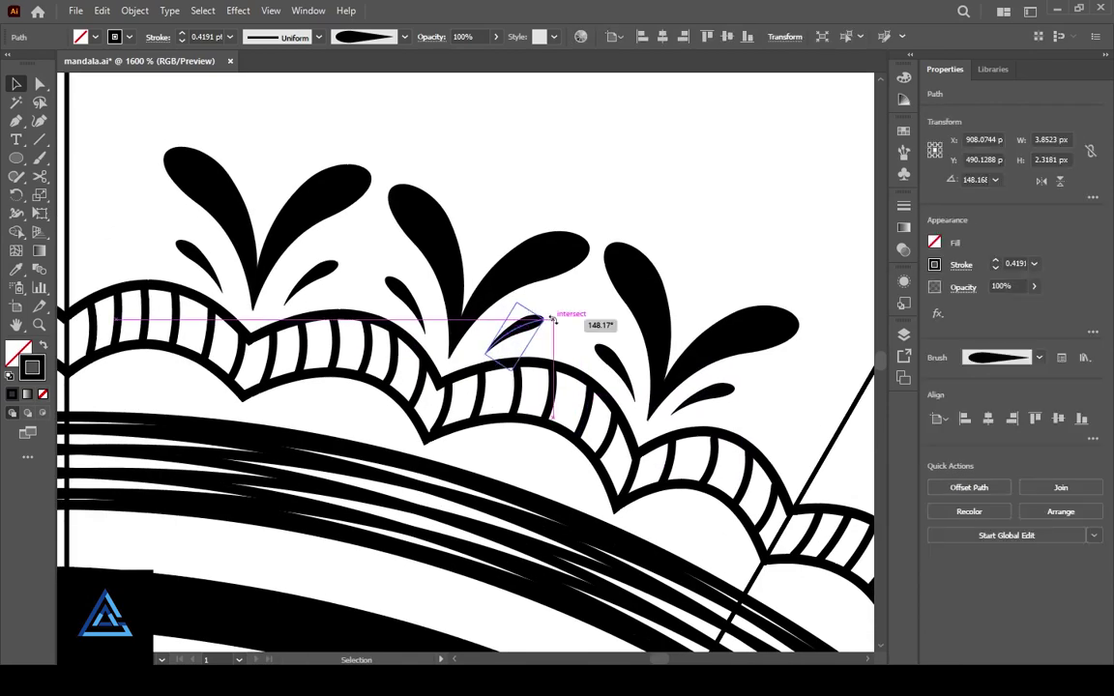
{"action": "left_click", "coordinate": [580, 339]}
{"action": "scroll", "coordinate": [581, 339], "scroll_direction": "down", "scroll_amount": 1}
{"action": "scroll", "coordinate": [513, 401], "scroll_direction": "down", "scroll_amount": 1}
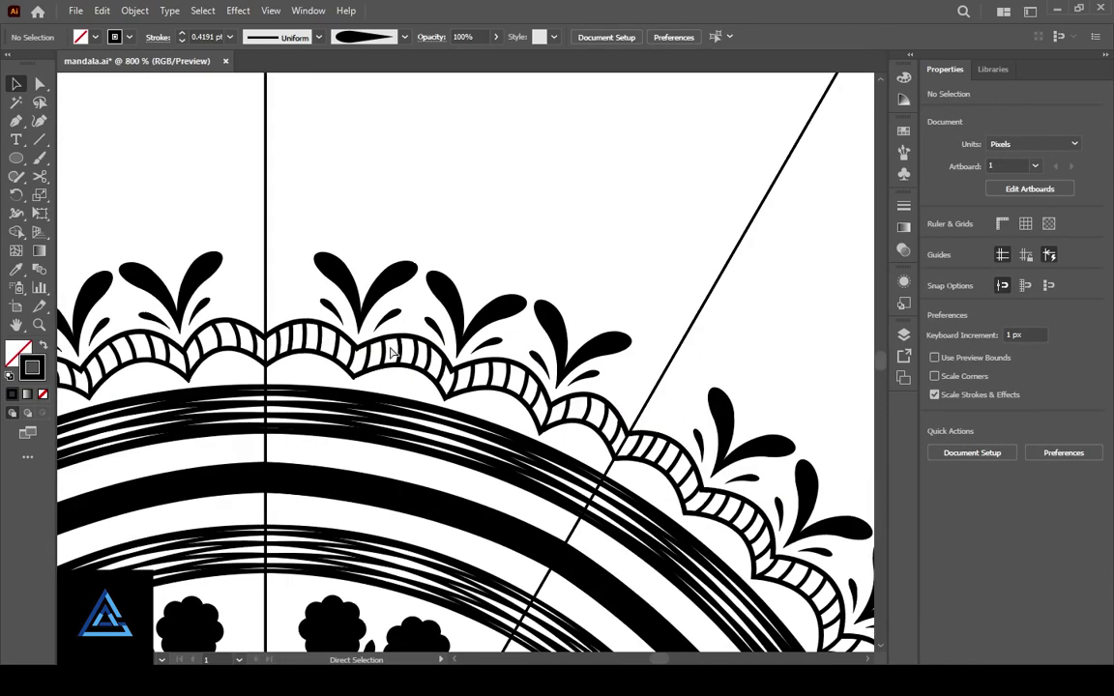
{"action": "scroll", "coordinate": [442, 465], "scroll_direction": "down", "scroll_amount": 1}
Paint a new brush stroke beside the centre line and zoom in on the guide's wave arcs
{"action": "left_click", "coordinate": [39, 159]}
{"action": "left_click", "coordinate": [404, 36]}
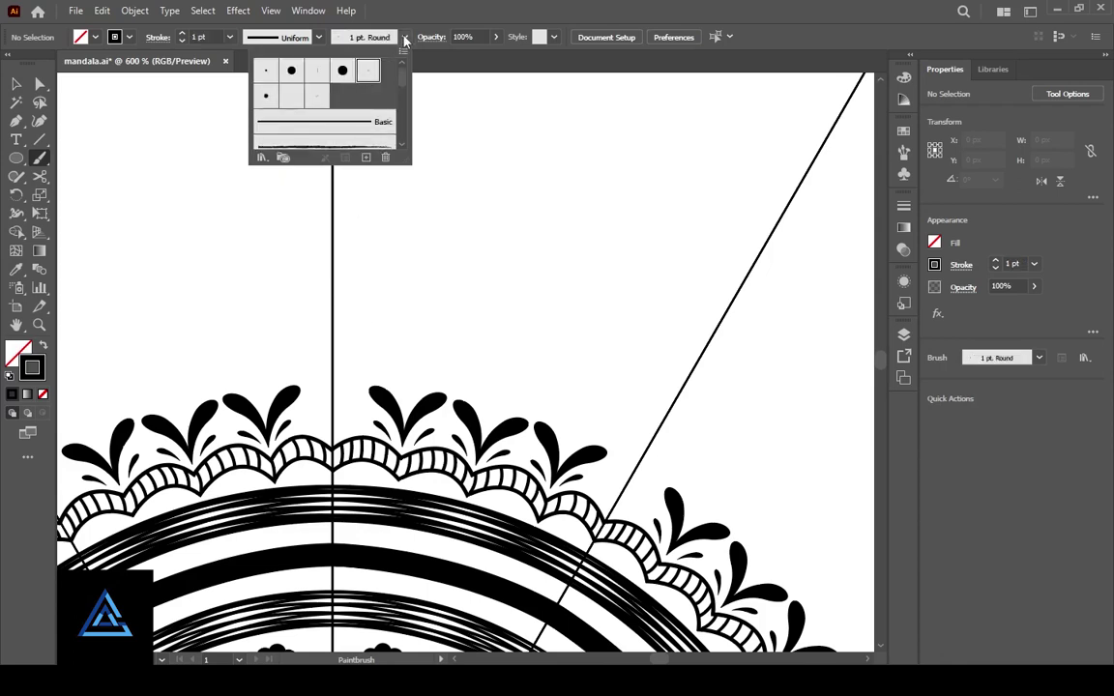
{"action": "left_click_drag", "start_coordinate": [335, 375], "coordinate": [387, 289]}
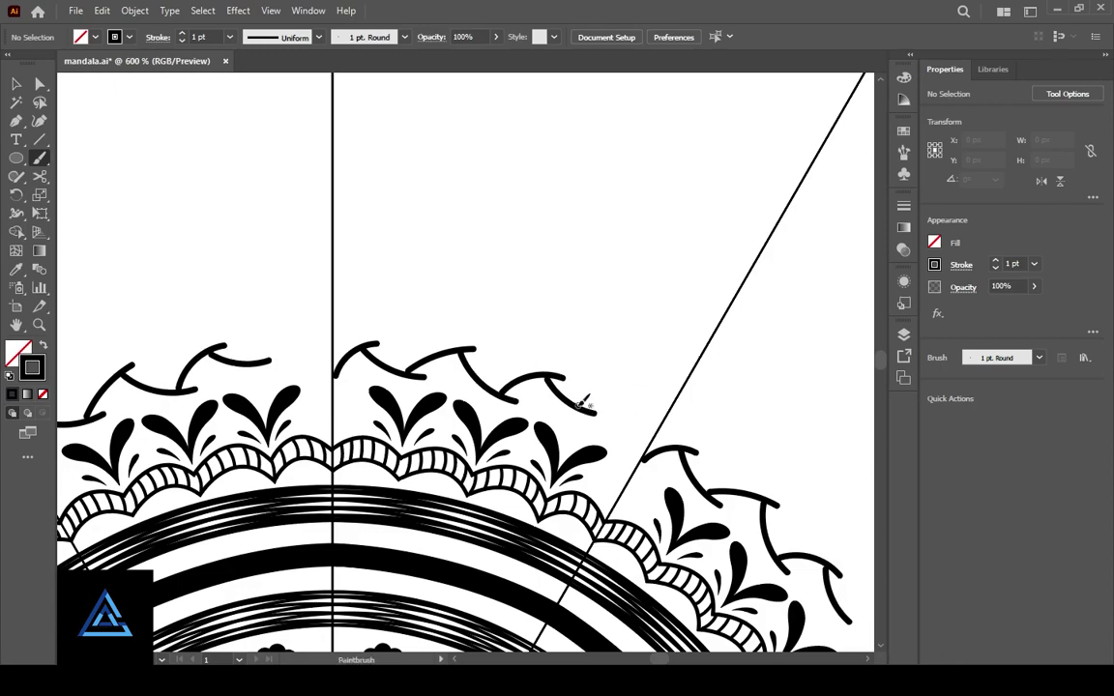
{"action": "key", "text": "ctrl+plus"}
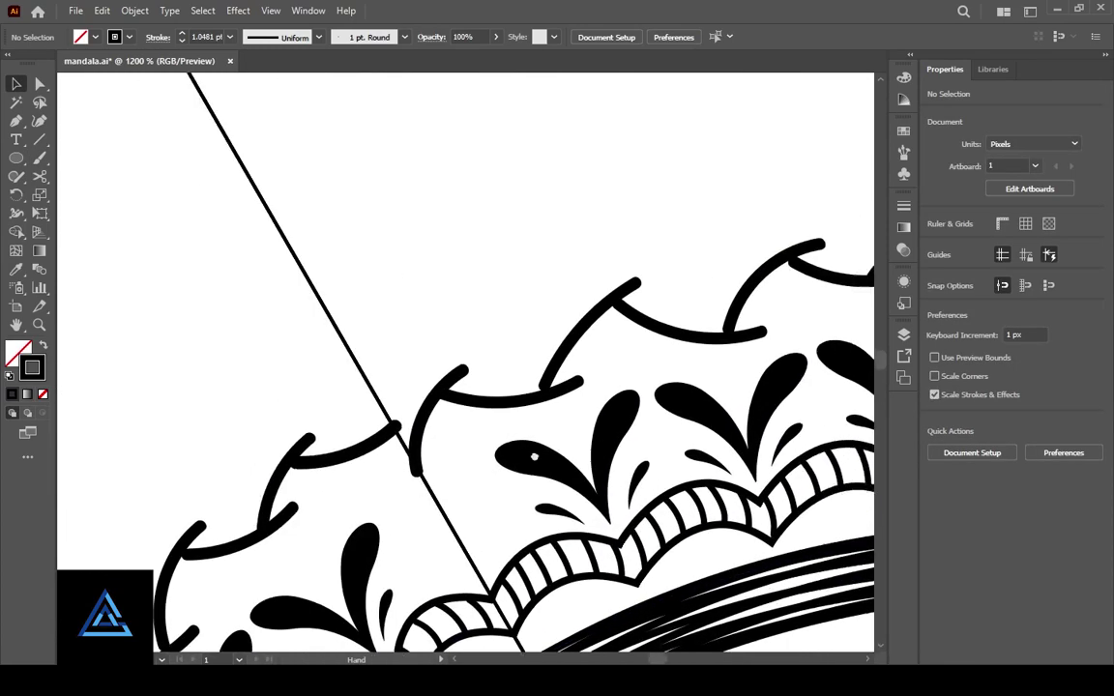
{"action": "mouse_move", "coordinate": [677, 455]}
{"action": "left_mouse_down"}
{"action": "mouse_move", "coordinate": [403, 453]}
{"action": "mouse_move", "coordinate": [391, 441]}
{"action": "left_mouse_up"}
Rotate and nudge the wave arc beside the guide so it joins the neighbouring wave
{"action": "left_click", "coordinate": [677, 404]}
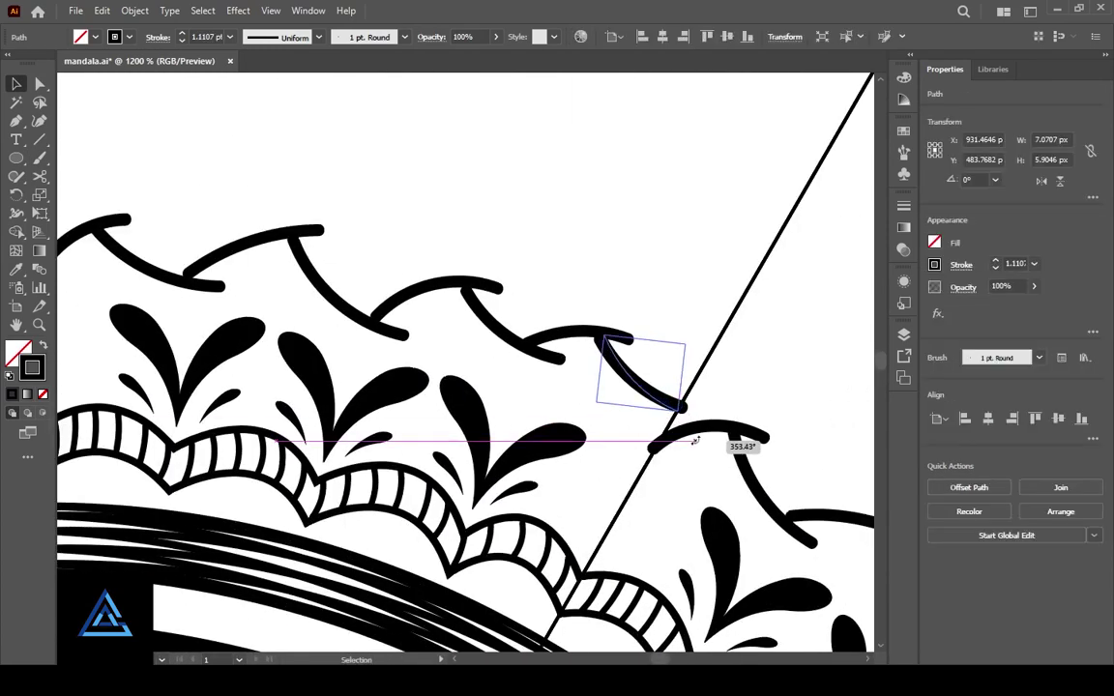
{"action": "left_click", "coordinate": [574, 436]}
{"action": "mouse_move", "coordinate": [573, 435]}
{"action": "left_mouse_down"}
{"action": "mouse_move", "coordinate": [329, 249]}
{"action": "mouse_move", "coordinate": [407, 251]}
{"action": "mouse_move", "coordinate": [345, 248]}
{"action": "left_mouse_up"}
{"action": "left_click", "coordinate": [329, 250]}
{"action": "key", "text": "ctrl+shift+a"}
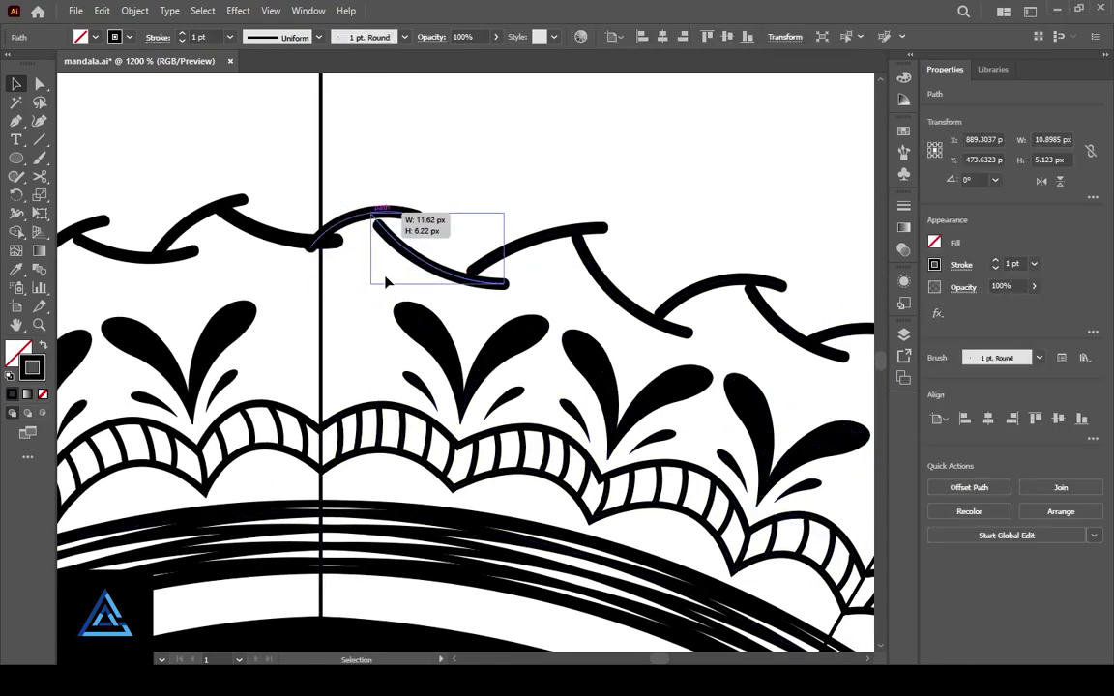
{"action": "key", "text": "ctrl+shift+1"}
{"action": "mouse_move", "coordinate": [578, 306]}
{"action": "left_mouse_down"}
{"action": "mouse_move", "coordinate": [604, 303]}
{"action": "mouse_move", "coordinate": [589, 313]}
{"action": "left_mouse_up"}
{"action": "key", "text": "ctrl+shift+a"}
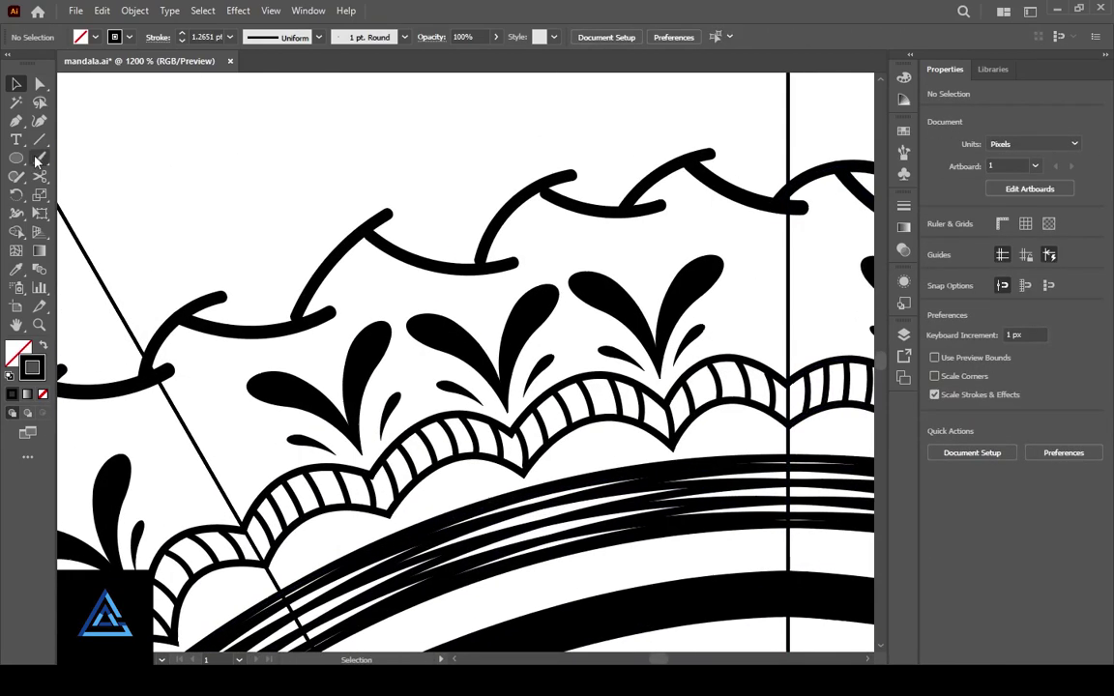
{"action": "key", "text": "l"}
{"action": "key", "text": "ctrl+shift+1"}
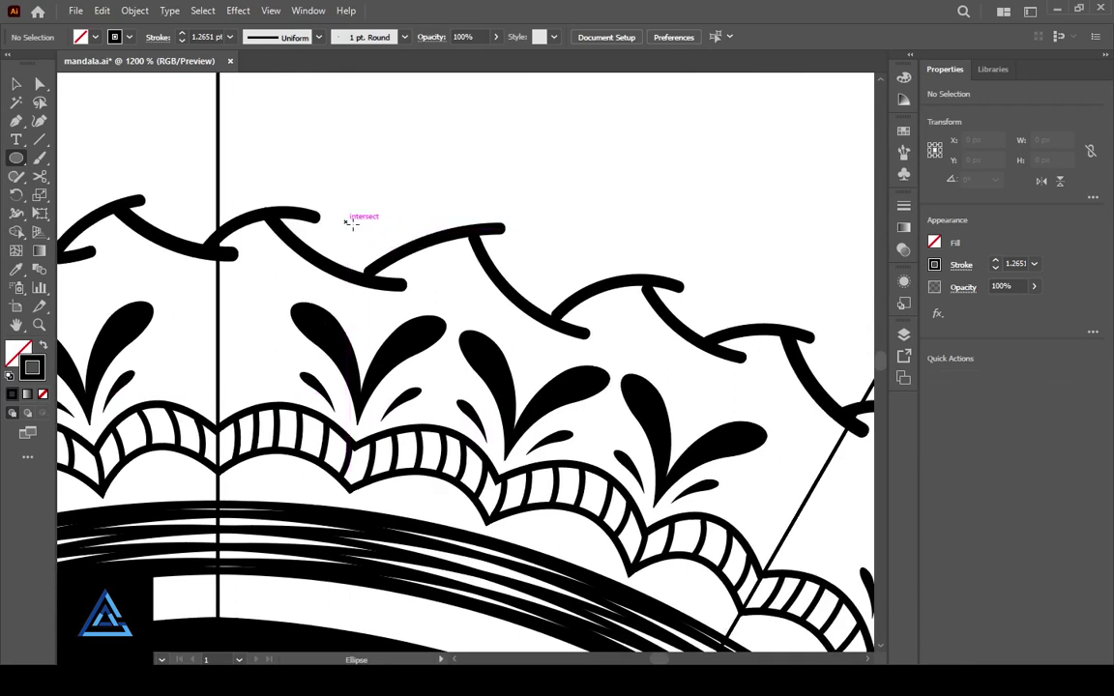
Draw a small circle above the top wave with a smaller concentric copy inside
{"action": "left_click_drag", "start_coordinate": [346, 222], "coordinate": [367, 233]}
{"action": "key", "text": "v"}
{"action": "left_click", "coordinate": [181, 42]}
{"action": "left_click", "coordinate": [369, 197]}
{"action": "left_click", "coordinate": [345, 219]}
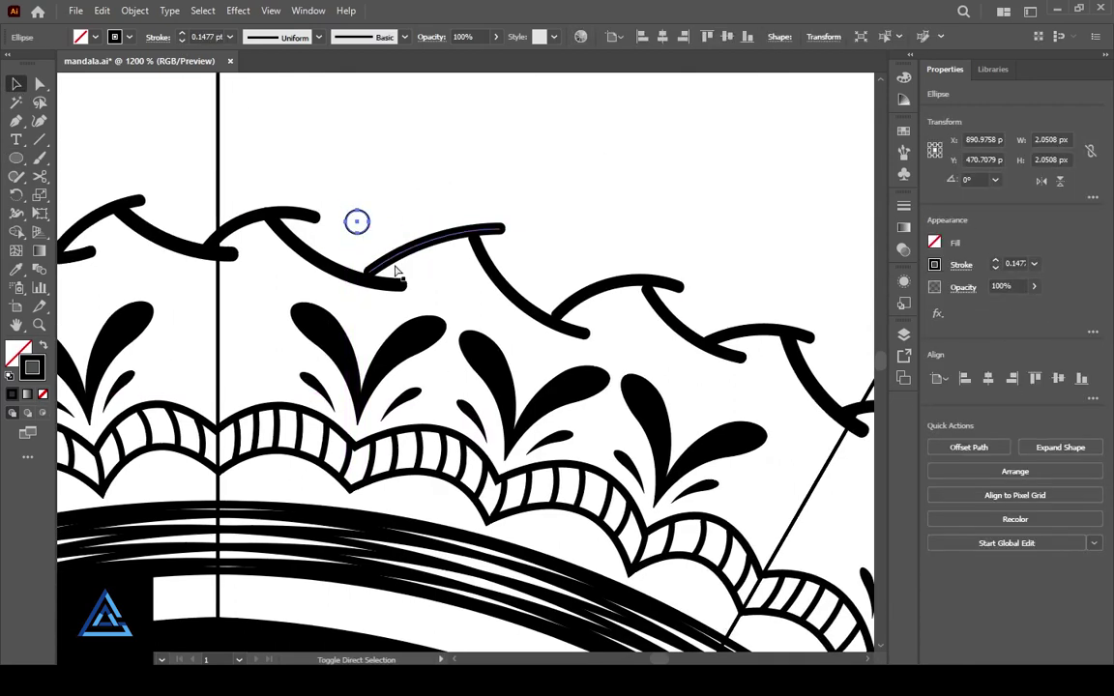
{"action": "left_click", "coordinate": [404, 36]}
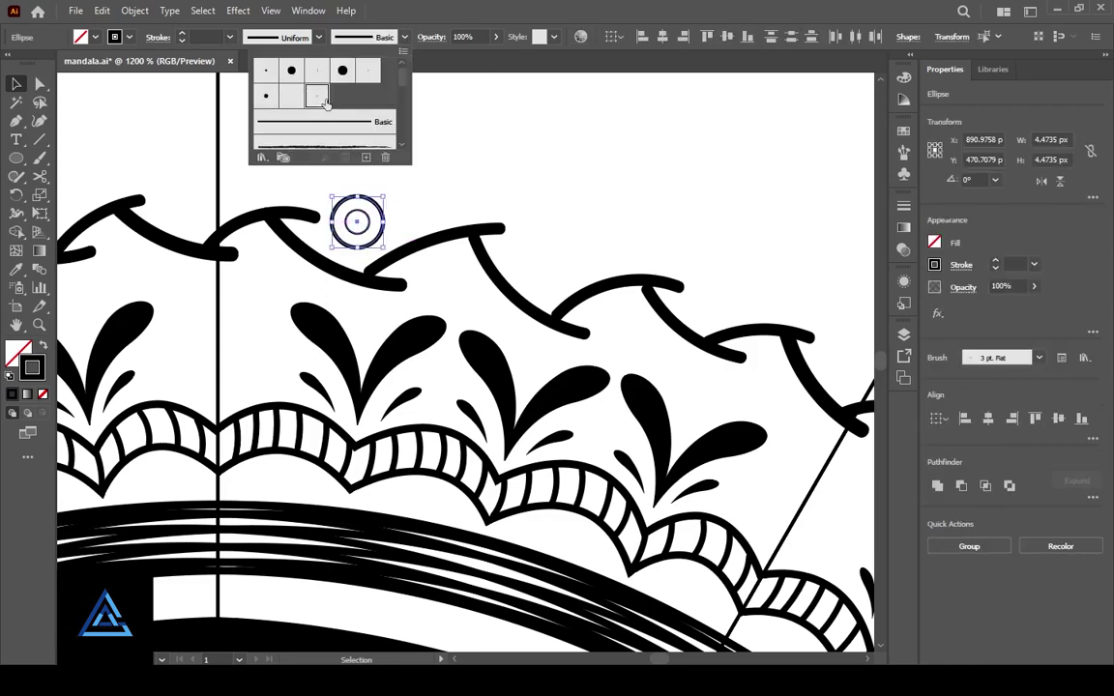
{"action": "left_click", "coordinate": [367, 70]}
{"action": "left_click", "coordinate": [377, 97]}
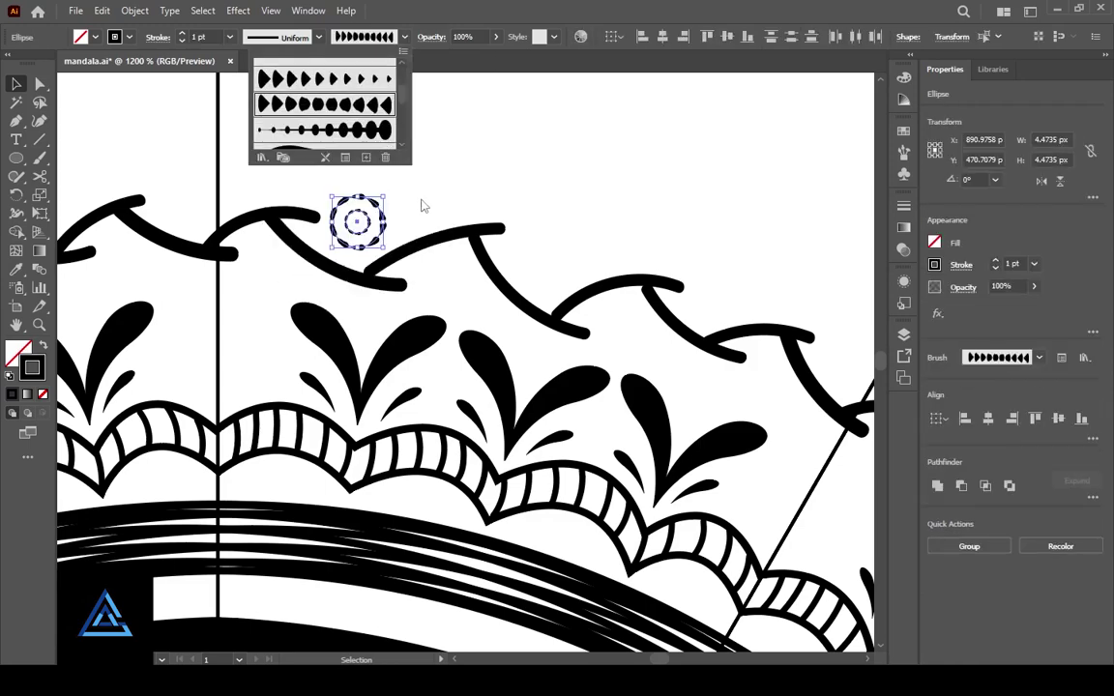
{"action": "left_click", "coordinate": [423, 206]}
Try the dense-dot Art Brush 9 on the outer circle
{"action": "mouse_move", "coordinate": [418, 256]}
{"action": "left_mouse_down"}
{"action": "mouse_move", "coordinate": [488, 317]}
{"action": "mouse_move", "coordinate": [359, 191]}
{"action": "left_mouse_up"}
{"action": "key", "text": "ctrl+plus"}
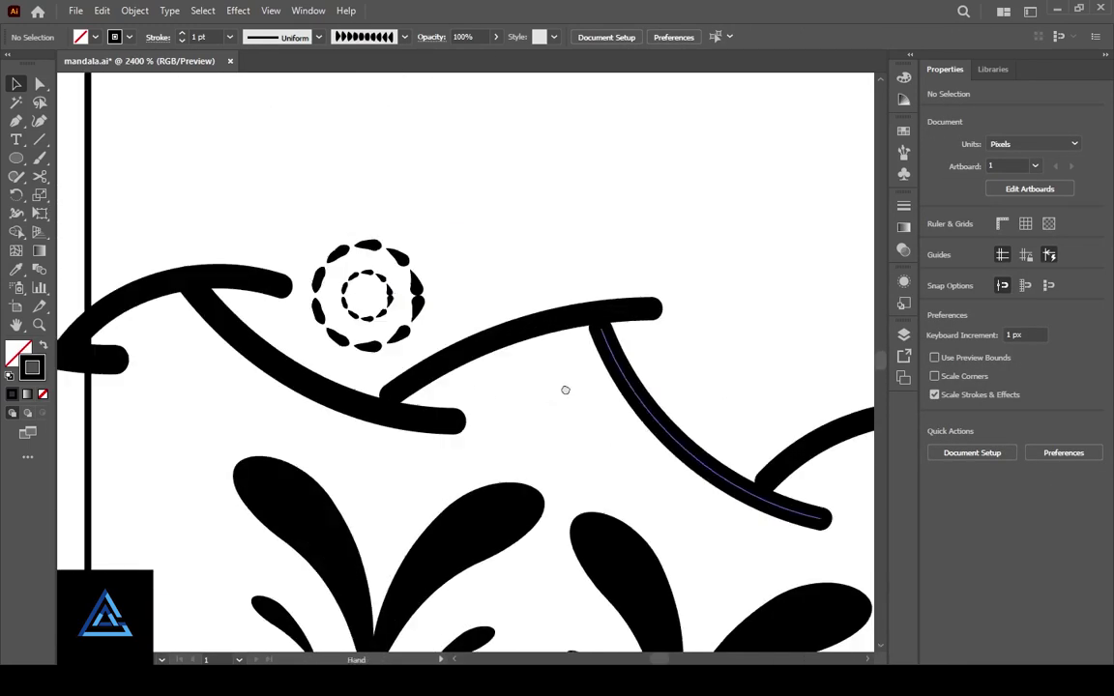
{"action": "left_click", "coordinate": [404, 37]}
{"action": "left_click", "coordinate": [324, 97]}
{"action": "scroll", "coordinate": [324, 107], "scroll_direction": "down", "scroll_amount": 2}
{"action": "left_click", "coordinate": [357, 136]}
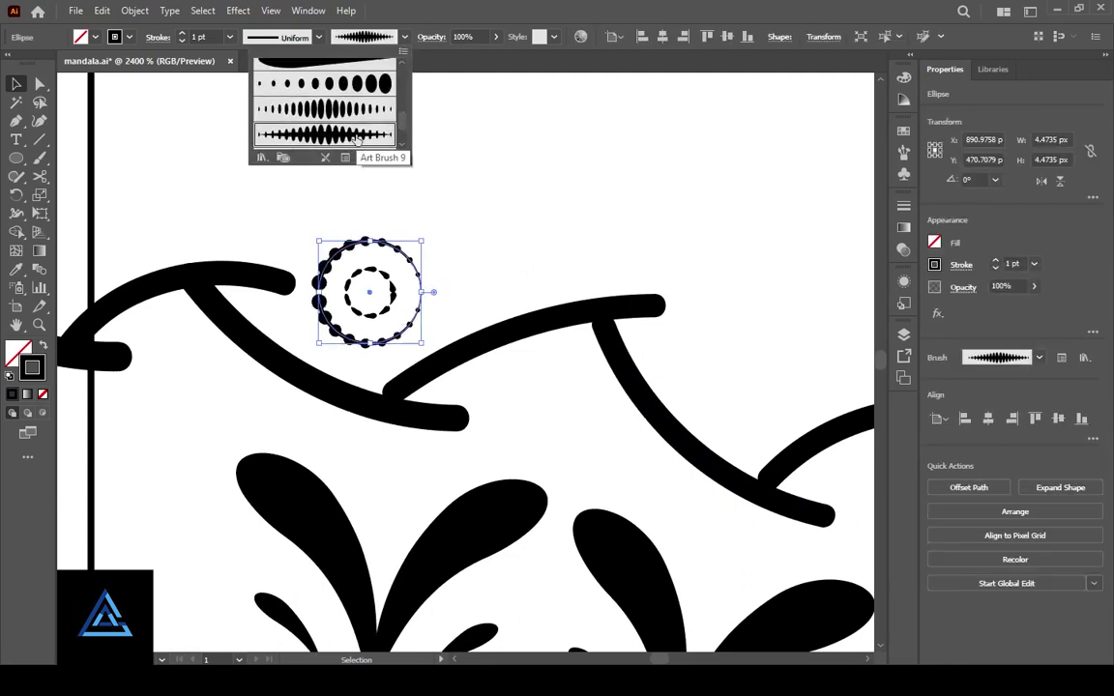
{"action": "left_click", "coordinate": [469, 282]}
{"action": "left_click", "coordinate": [475, 290]}
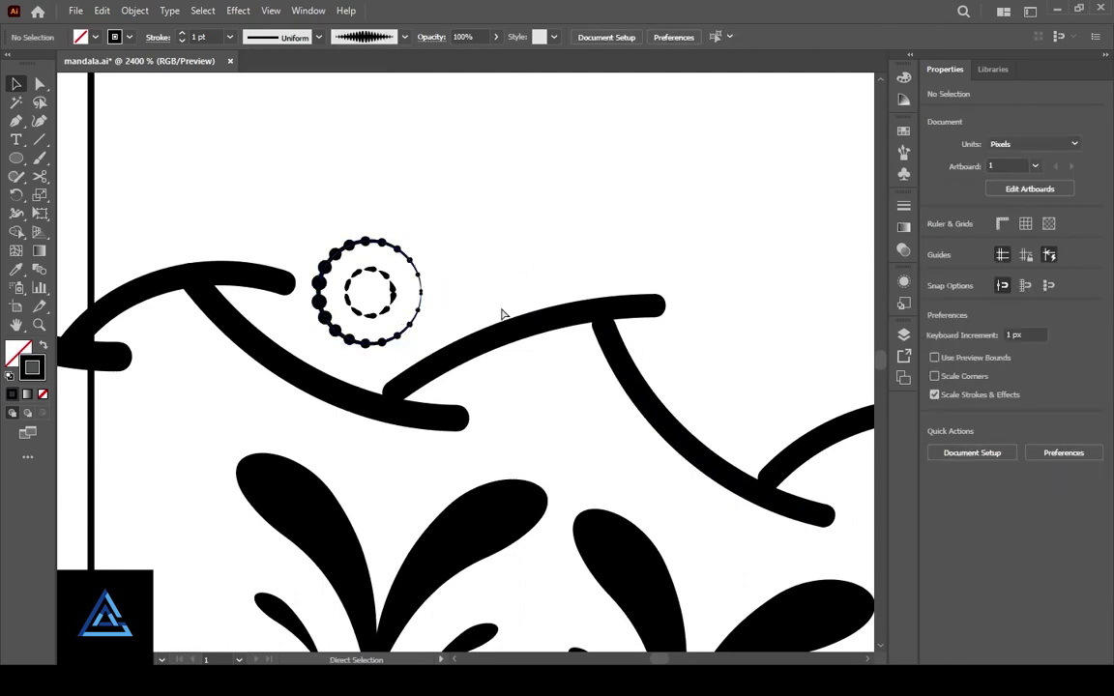
Give the outer ring a plain Basic stroke with a tapered width profile
{"action": "left_click", "coordinate": [418, 283]}
{"action": "left_click", "coordinate": [405, 37]}
{"action": "scroll", "coordinate": [324, 97], "scroll_direction": "up", "scroll_amount": 3}
{"action": "left_click", "coordinate": [329, 113]}
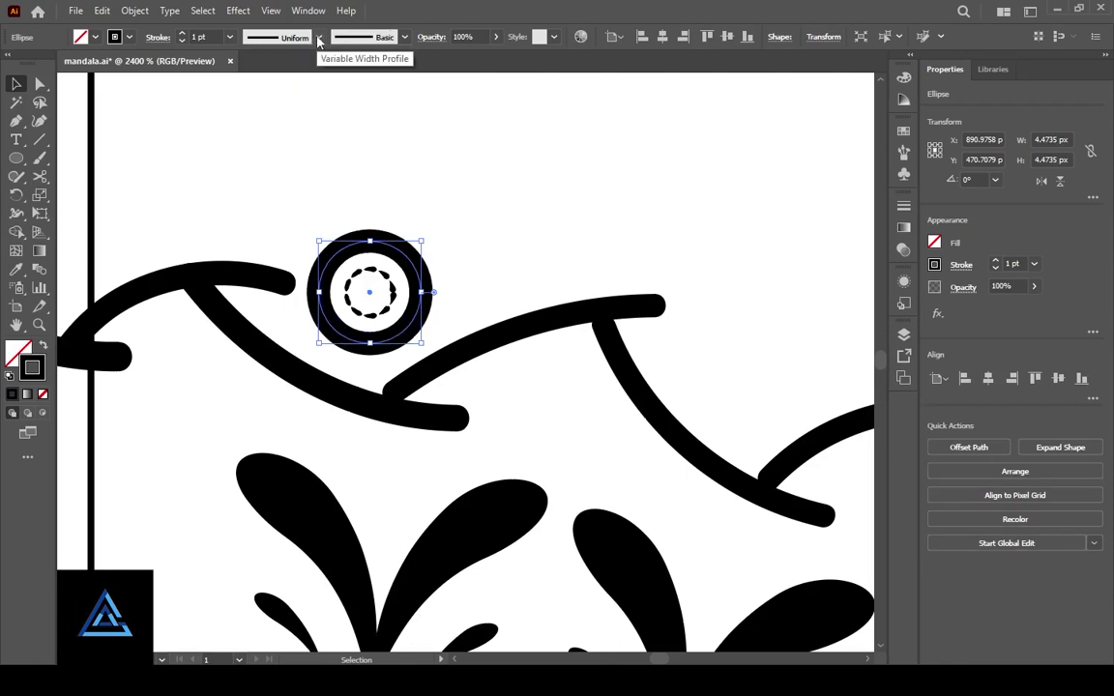
{"action": "left_click", "coordinate": [319, 37]}
{"action": "left_click", "coordinate": [329, 121]}
{"action": "left_click", "coordinate": [457, 256]}
Give the inner circle a plain stroke with a flipped tapered width profile
{"action": "left_click", "coordinate": [370, 271]}
{"action": "left_click", "coordinate": [405, 37]}
{"action": "left_click", "coordinate": [324, 59]}
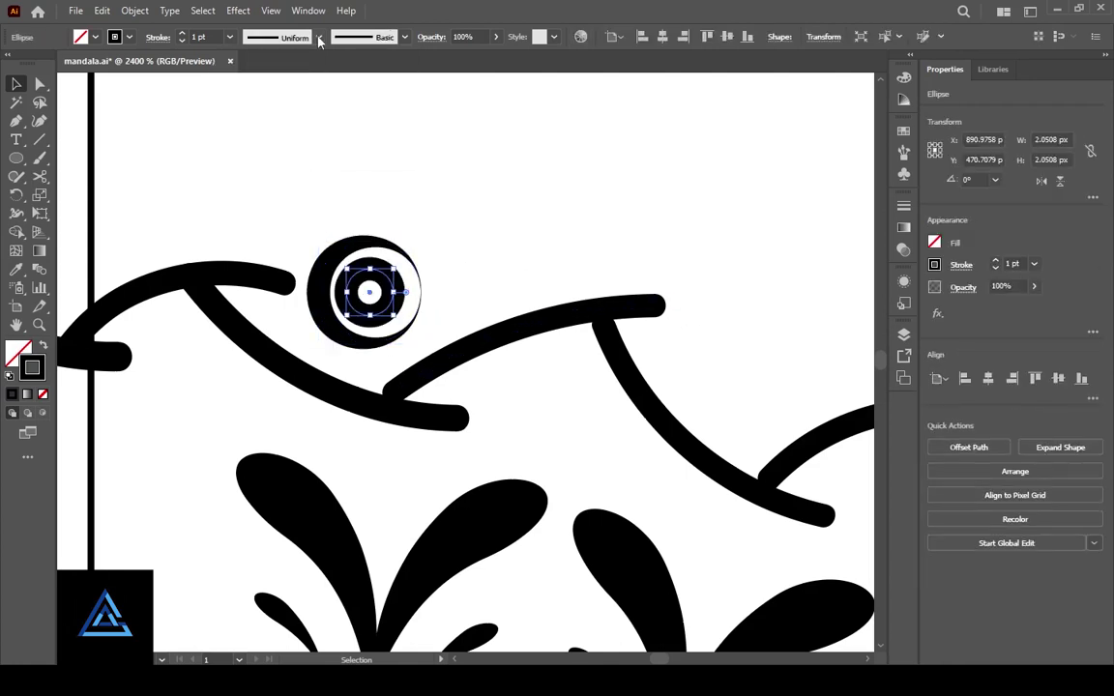
{"action": "left_click", "coordinate": [319, 37]}
{"action": "left_click", "coordinate": [306, 94]}
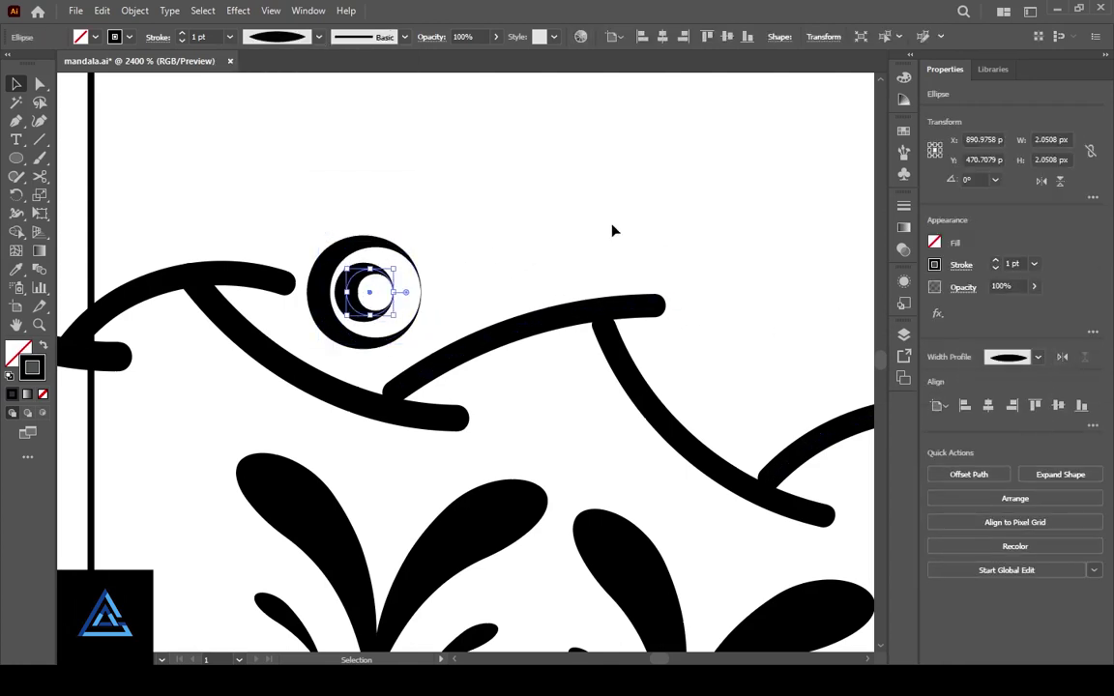
{"action": "left_click", "coordinate": [1063, 359]}
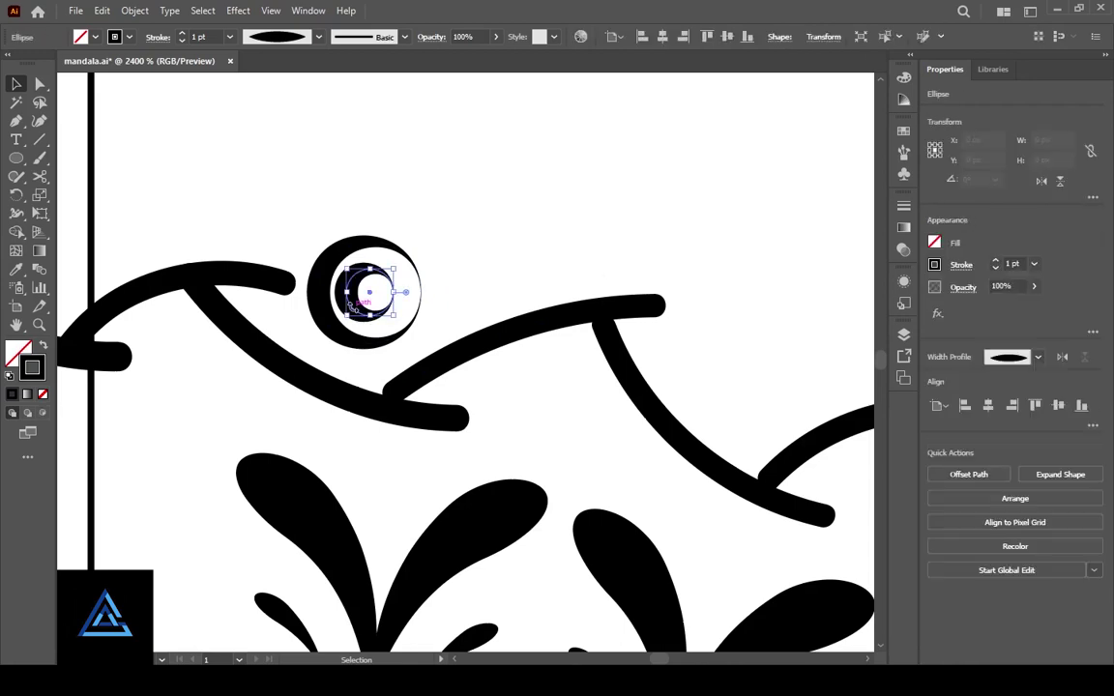
Choose another tapered width profile in the Stroke panel options
{"action": "left_click", "coordinate": [905, 249]}
{"action": "left_click", "coordinate": [904, 205]}
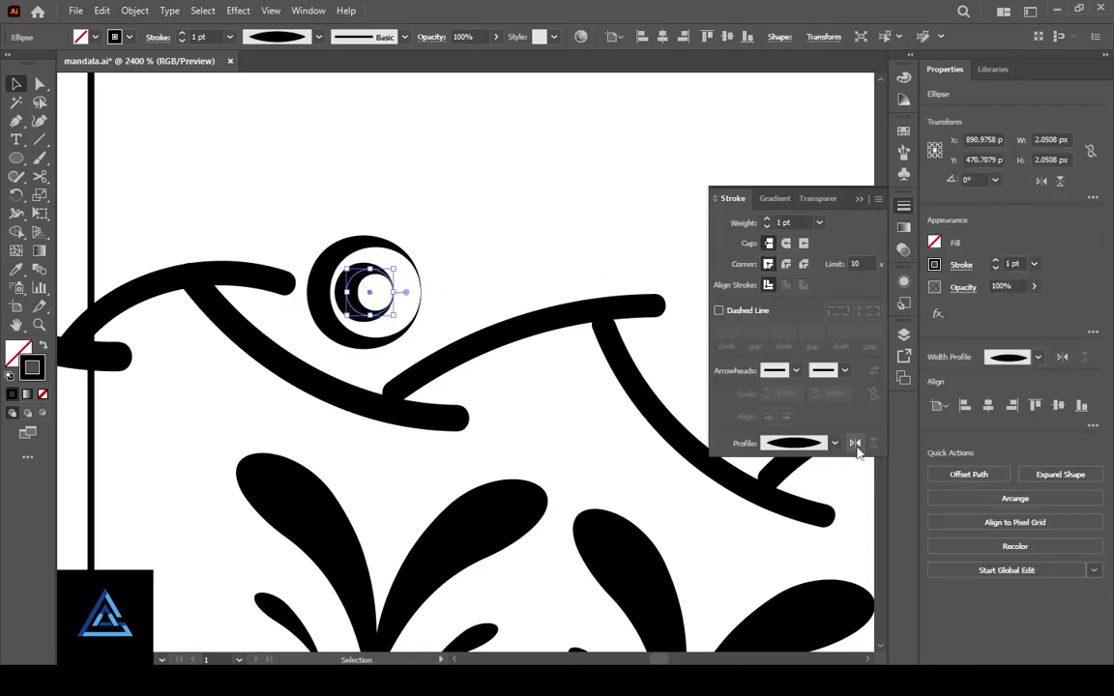
{"action": "left_click", "coordinate": [836, 443]}
{"action": "left_click", "coordinate": [793, 566]}
{"action": "left_click", "coordinate": [609, 240]}
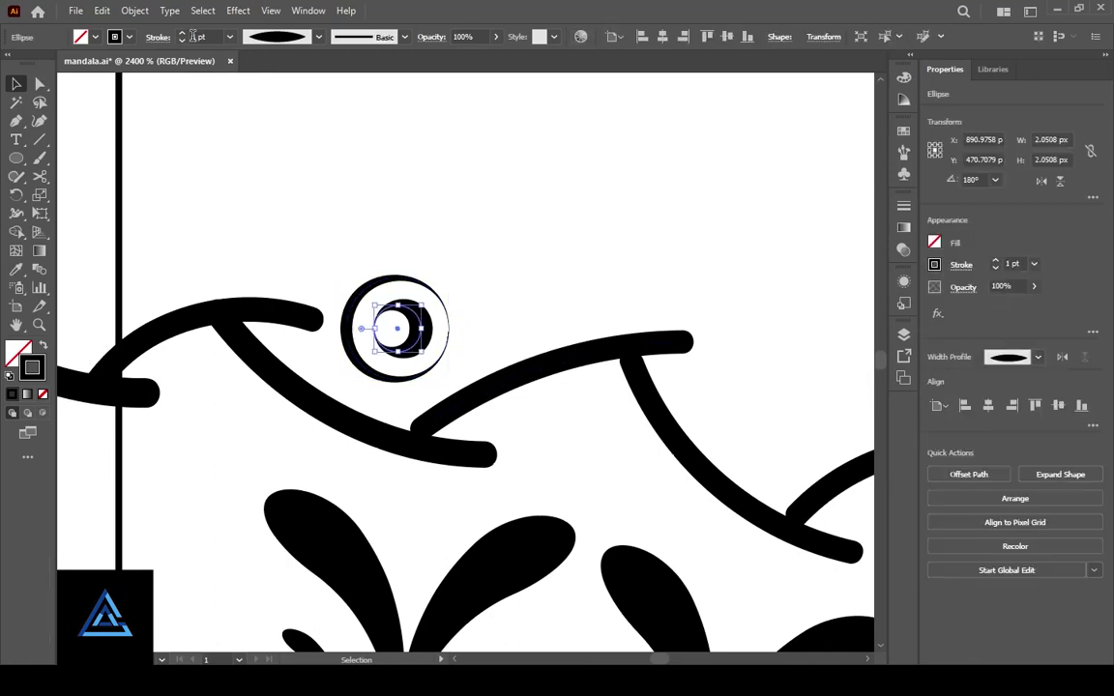
{"action": "left_click", "coordinate": [528, 276]}
{"action": "key", "text": "ctrl+minus"}
{"action": "key", "text": "ctrl+minus"}
{"action": "key", "text": "ctrl+minus"}
Copy the circle ornament above the next wave and slightly rotate a small wave arc
{"action": "left_click_drag", "start_coordinate": [441, 312], "coordinate": [357, 362]}
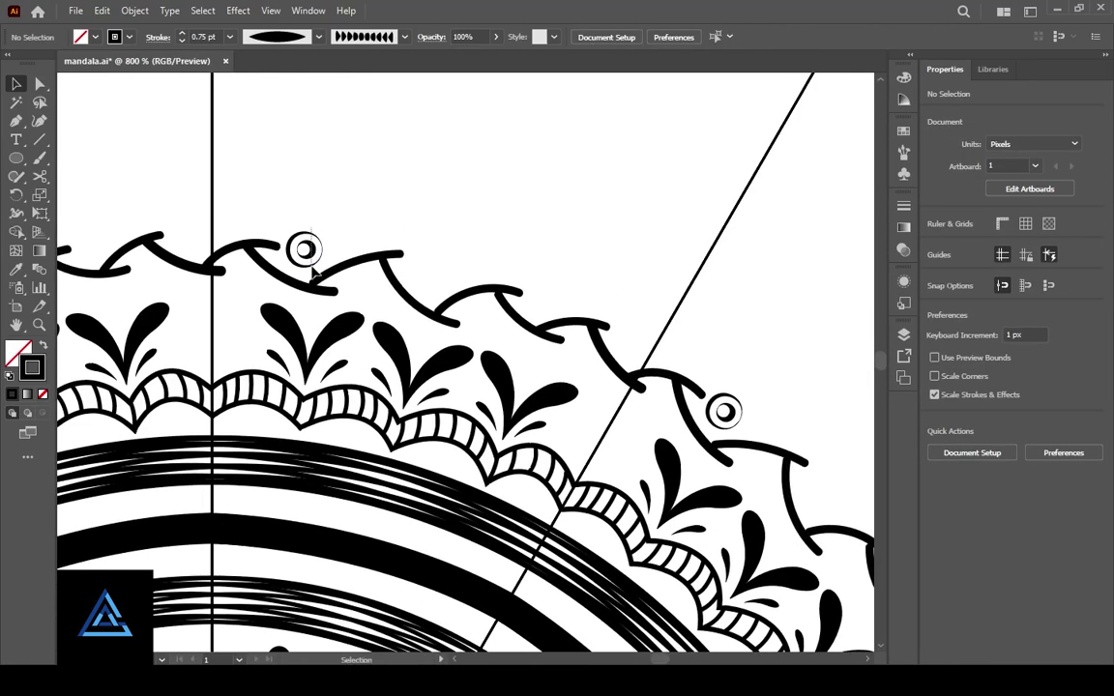
{"action": "mouse_move", "coordinate": [313, 255]}
{"action": "left_mouse_down"}
{"action": "mouse_move", "coordinate": [562, 301]}
{"action": "mouse_move", "coordinate": [642, 340]}
{"action": "left_mouse_up"}
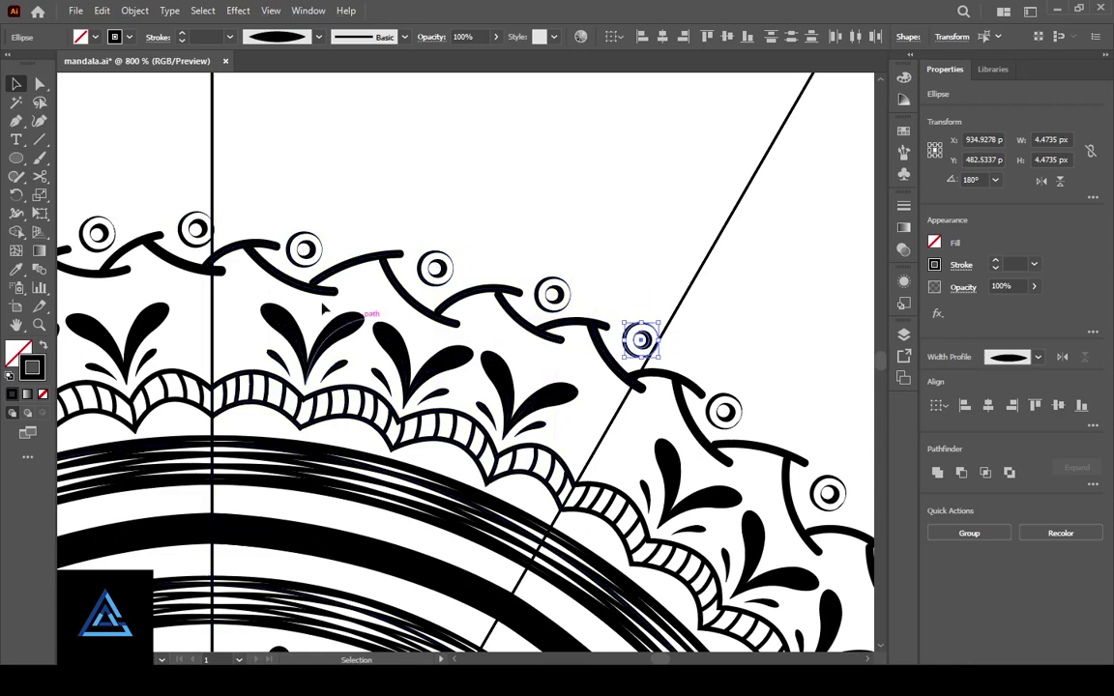
{"action": "left_click", "coordinate": [277, 243]}
{"action": "left_click_drag", "start_coordinate": [284, 233], "coordinate": [283, 233]}
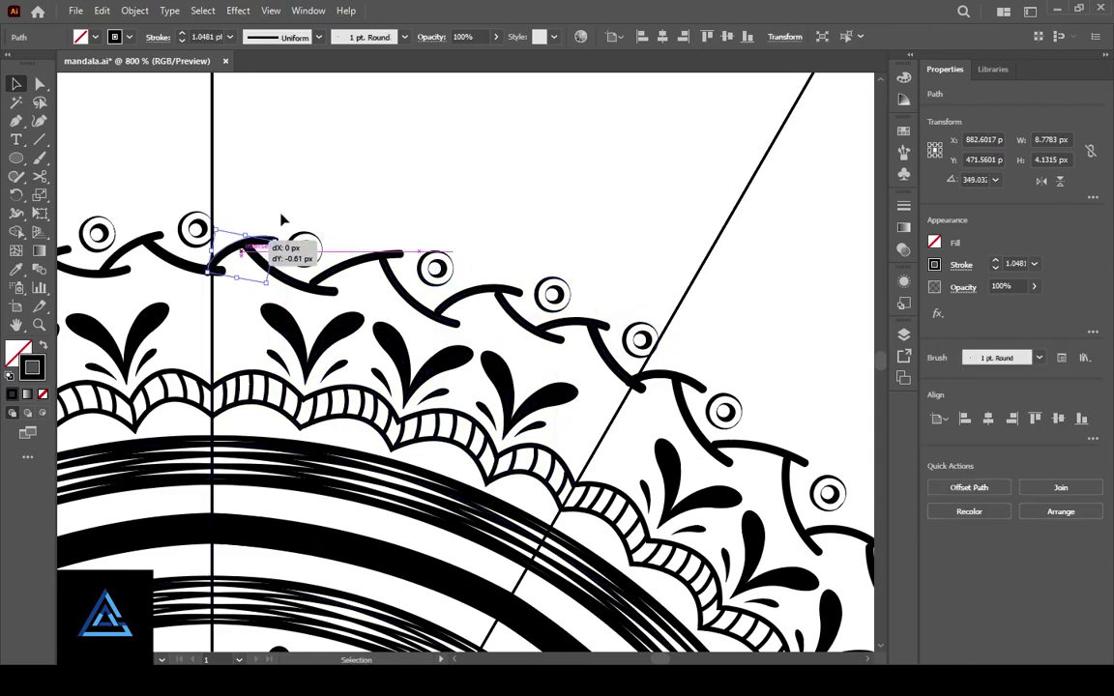
{"action": "left_click", "coordinate": [490, 327]}
Add more large and small ornament copies along the wavy border, then view the whole mandala
{"action": "left_click_drag", "start_coordinate": [491, 327], "coordinate": [612, 336]}
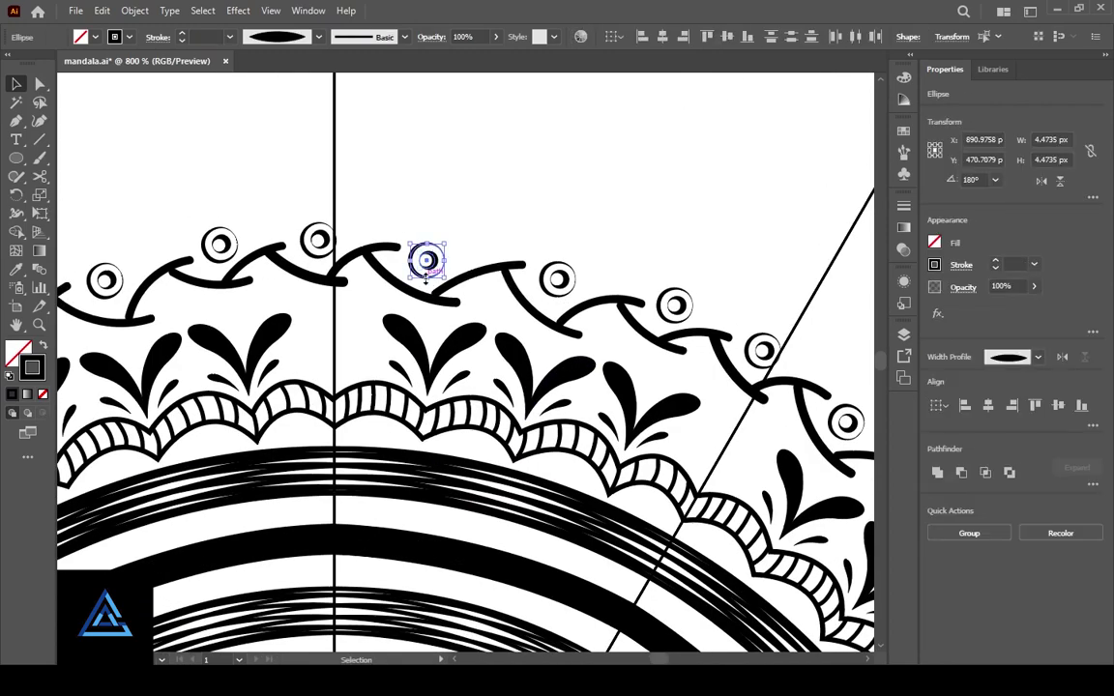
{"action": "mouse_move", "coordinate": [428, 260]}
{"action": "left_mouse_down"}
{"action": "mouse_move", "coordinate": [368, 297]}
{"action": "mouse_move", "coordinate": [487, 293]}
{"action": "left_mouse_up"}
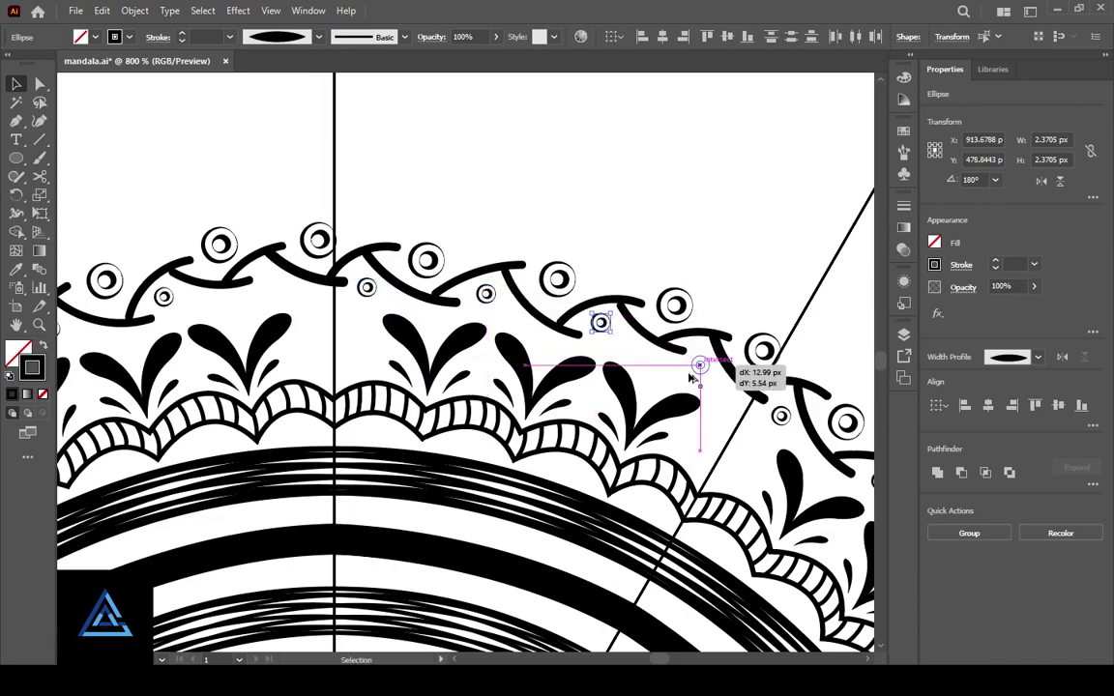
{"action": "left_click_drag", "start_coordinate": [601, 322], "coordinate": [706, 351]}
{"action": "key", "text": "ctrl+0"}
{"action": "scroll", "coordinate": [518, 473], "scroll_direction": "up", "scroll_amount": 5}
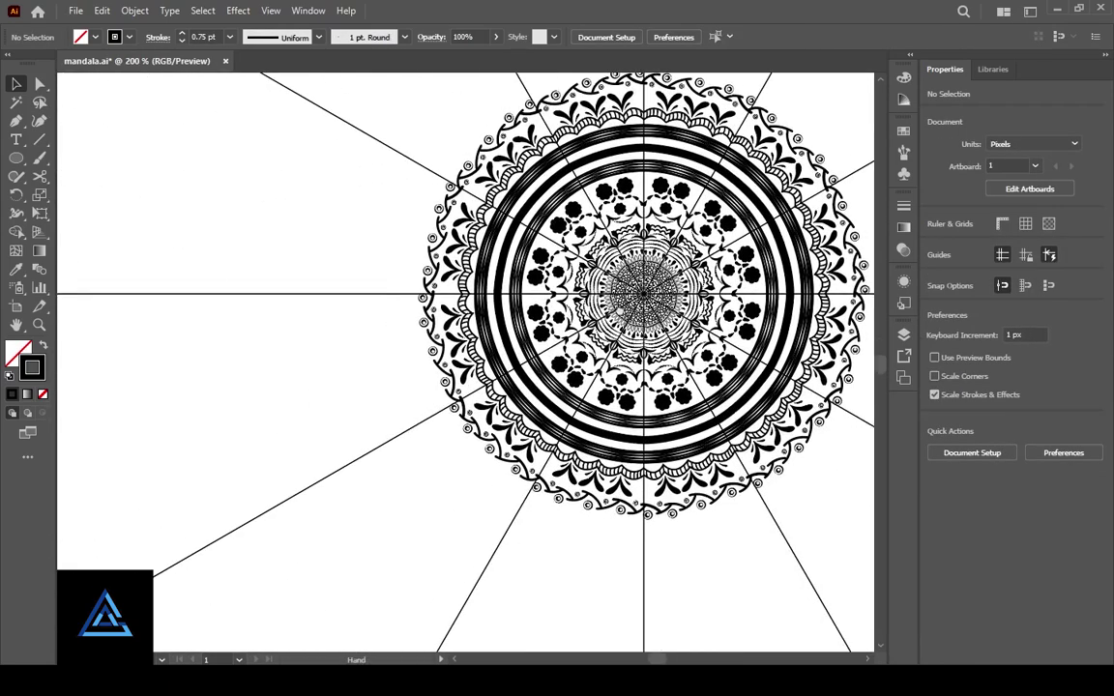
{"action": "left_click_drag", "start_coordinate": [518, 473], "coordinate": [275, 561]}
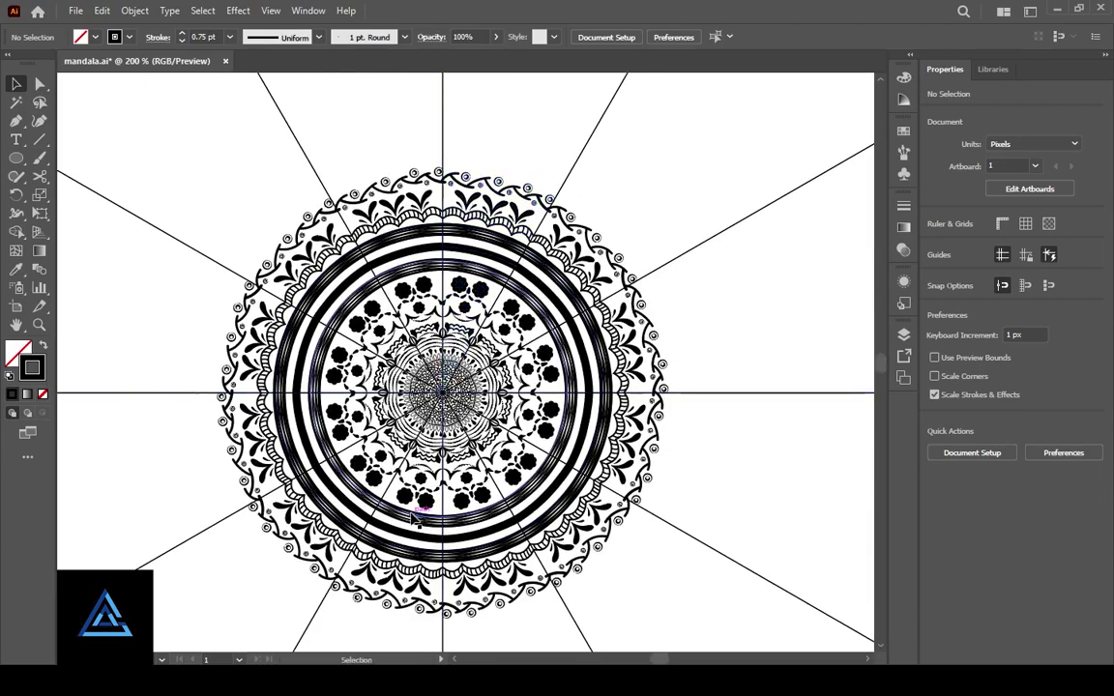
{"action": "scroll", "coordinate": [417, 521], "scroll_direction": "up", "scroll_amount": 3}
{"action": "scroll", "coordinate": [414, 520], "scroll_direction": "up", "scroll_amount": 2}
{"action": "scroll", "coordinate": [414, 520], "scroll_direction": "up", "scroll_amount": 2}
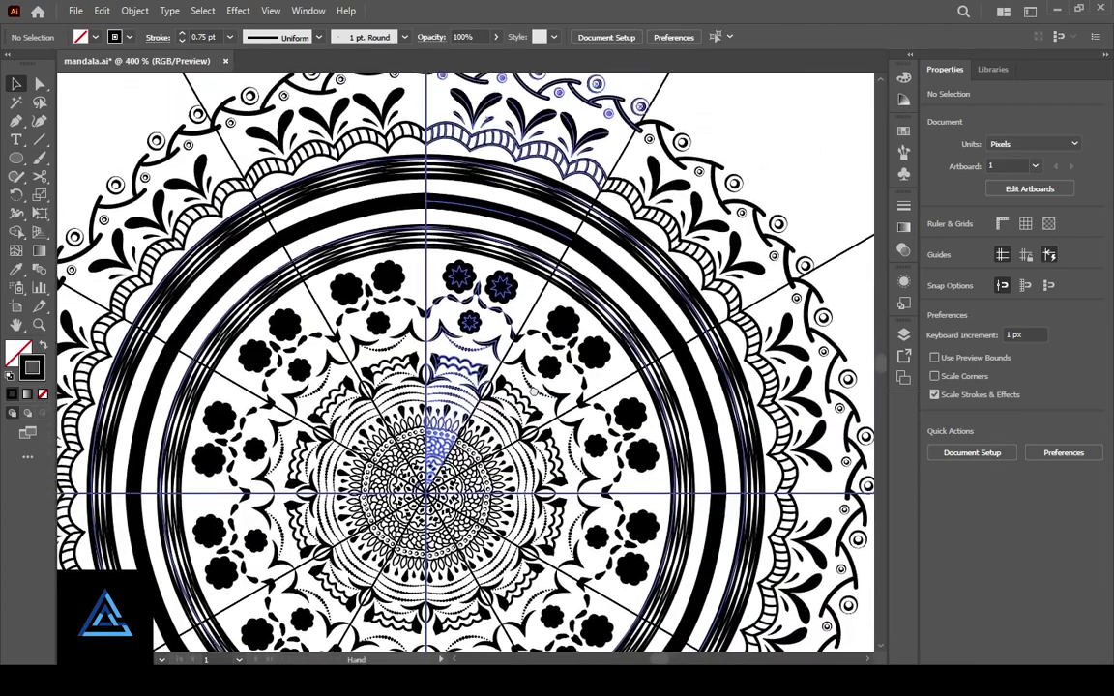
{"action": "scroll", "coordinate": [414, 521], "scroll_direction": "up", "scroll_amount": 2}
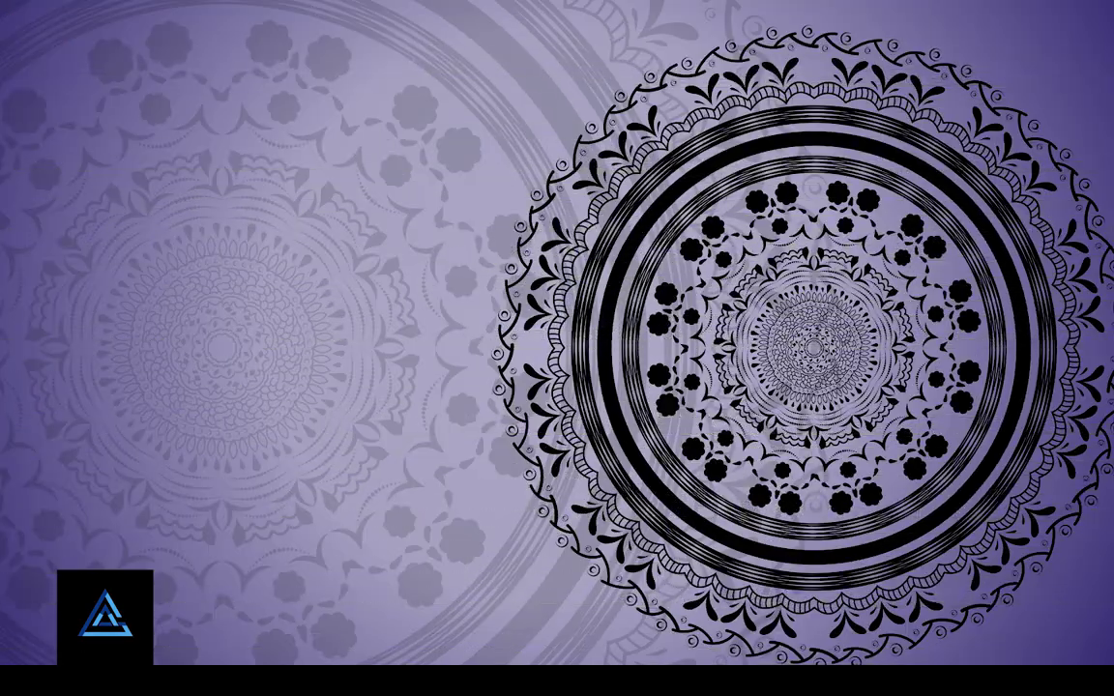